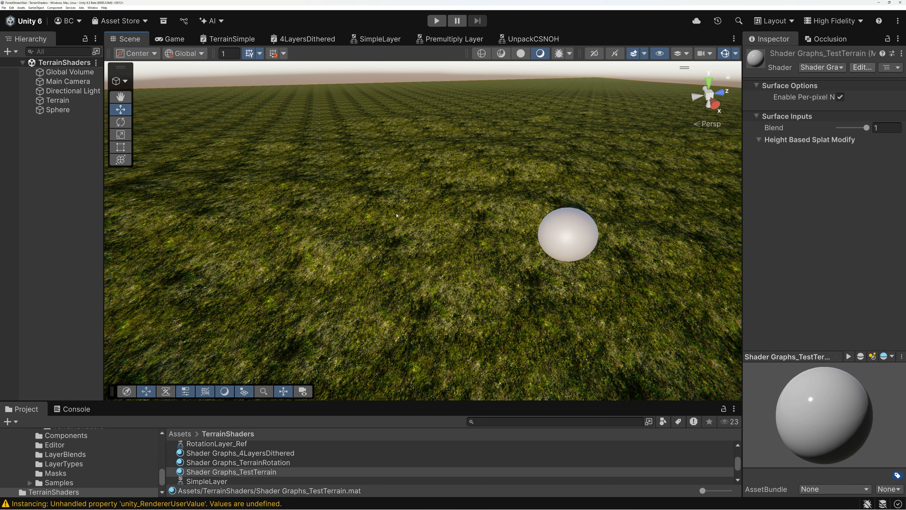
# - Feed the Rotation Layer's Material output into the Distance Fade node in the TerrainSimple graph, save, and view the terrain in the scene
pyautogui.click(229, 38)
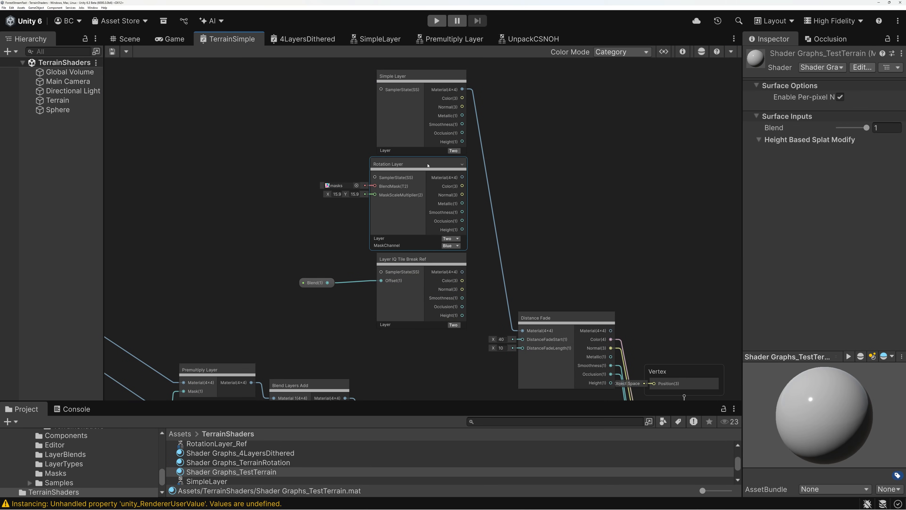
pyautogui.moveTo(463, 178); pyautogui.dragTo(523, 331)
pyautogui.click(112, 50)
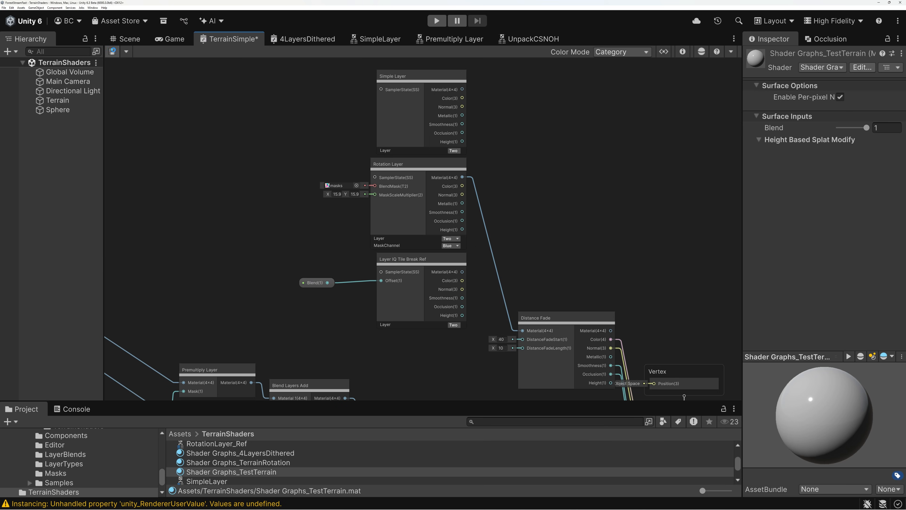
pyautogui.click(126, 39)
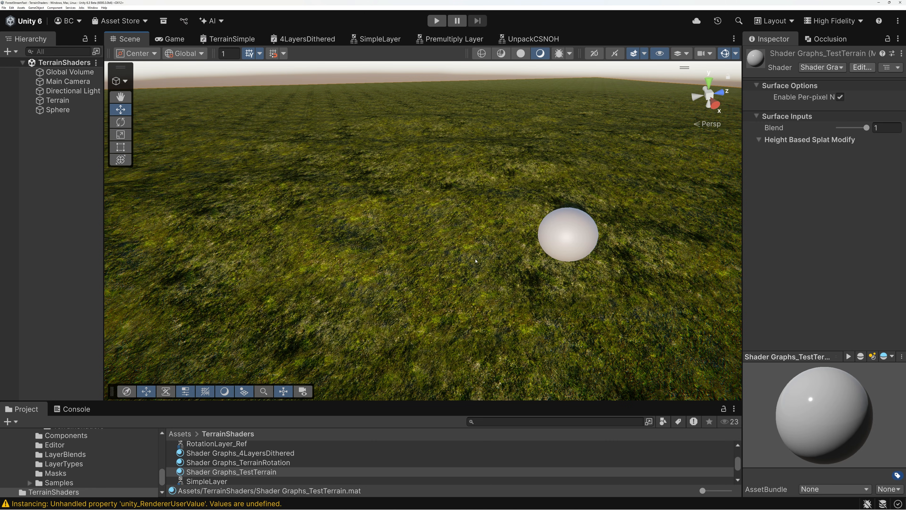
# - Feed the Layer IQ Tile Break Ref node's Material output into Distance Fade, save the graph, and view the terrain in the scene
pyautogui.click(230, 38)
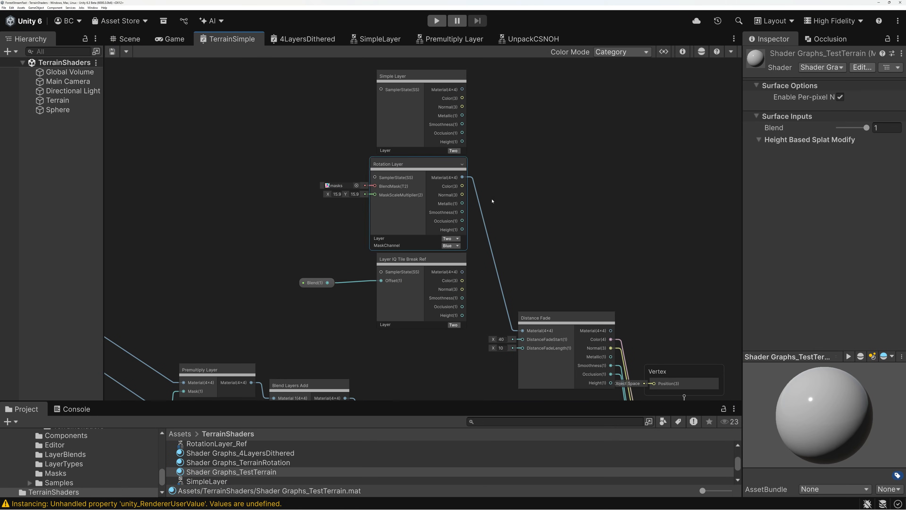
pyautogui.moveTo(465, 273); pyautogui.dragTo(523, 331)
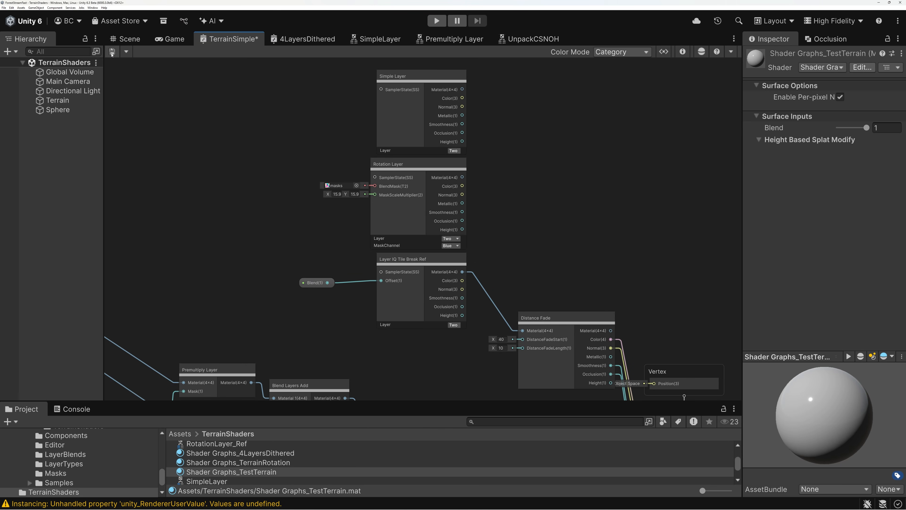
pyautogui.click(126, 40)
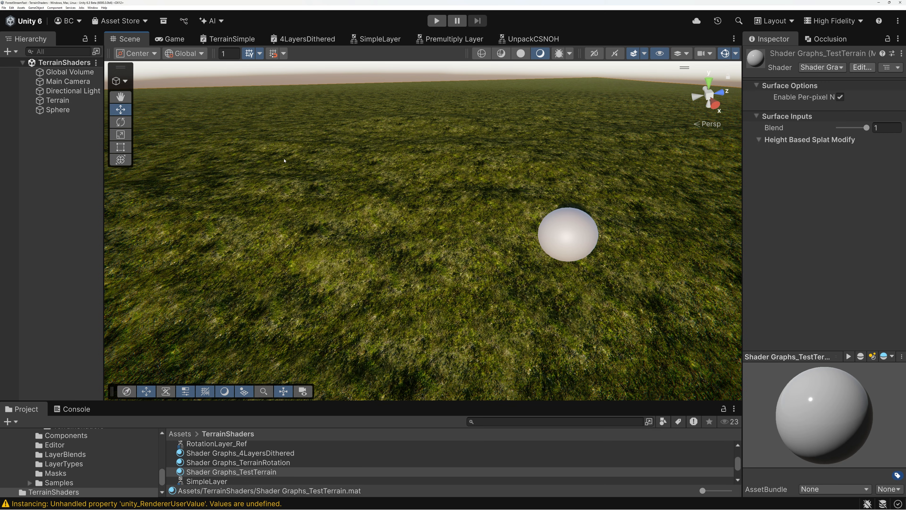
# - Compare the terrain's tiling with the TestTerrain material's Blend at 0 and at 1
pyautogui.moveTo(867, 127); pyautogui.dragTo(798, 132)
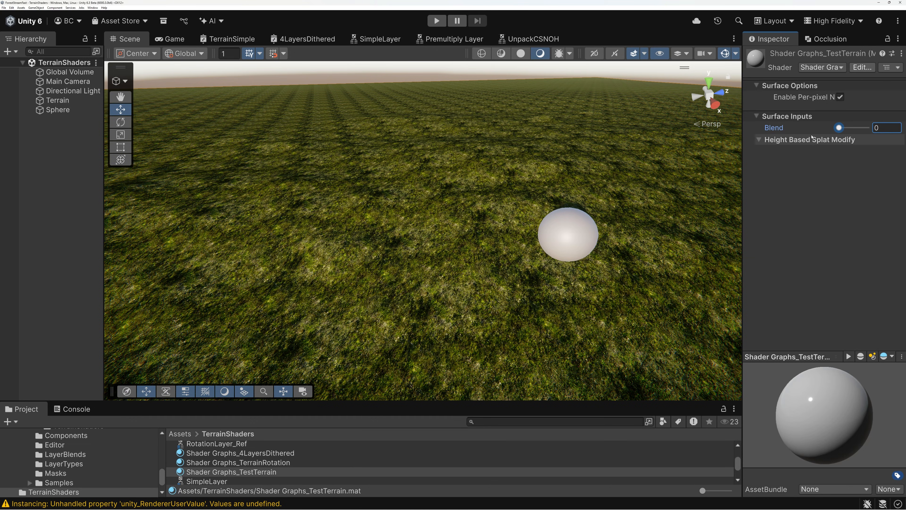
pyautogui.moveTo(840, 130); pyautogui.dragTo(870, 133)
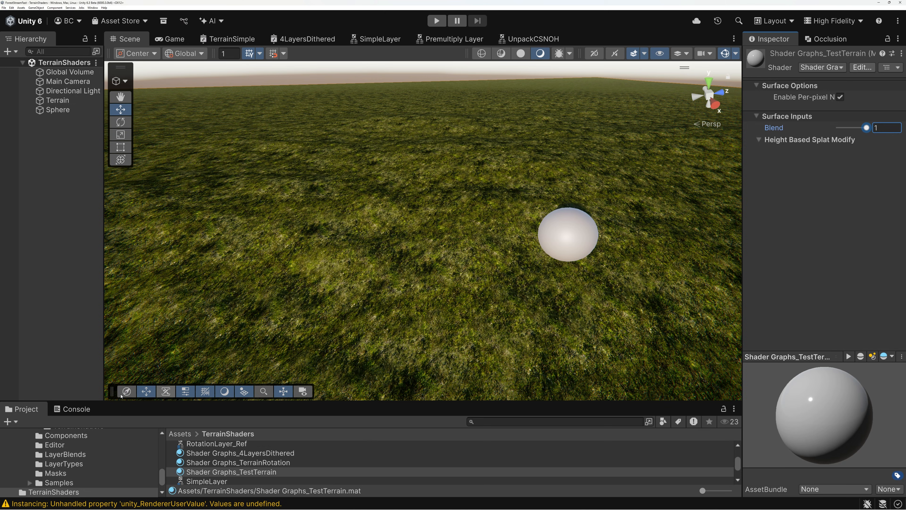
# - Create a shader sub graph named LayerIQTileBreak in the TerrainShaders folder
pyautogui.click(94, 400)
pyautogui.moveTo(94, 400); pyautogui.dragTo(116, 296)
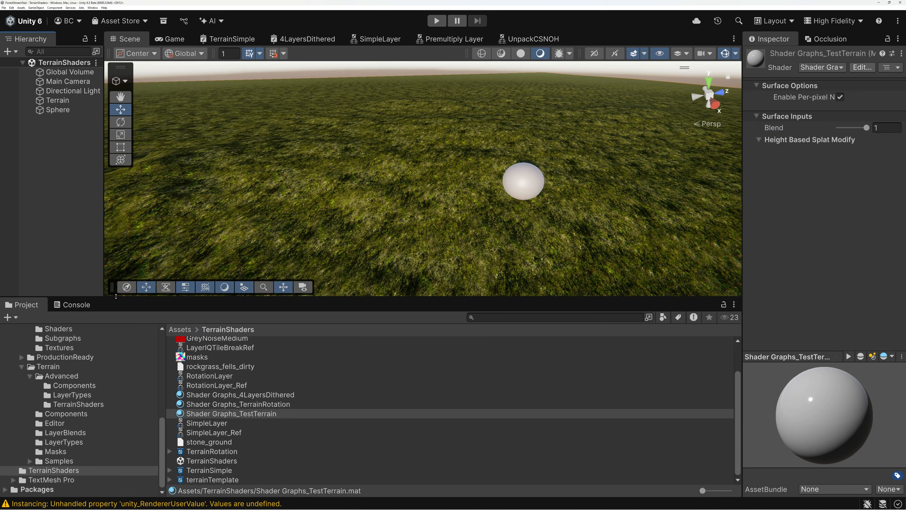
pyautogui.rightClick(425, 365)
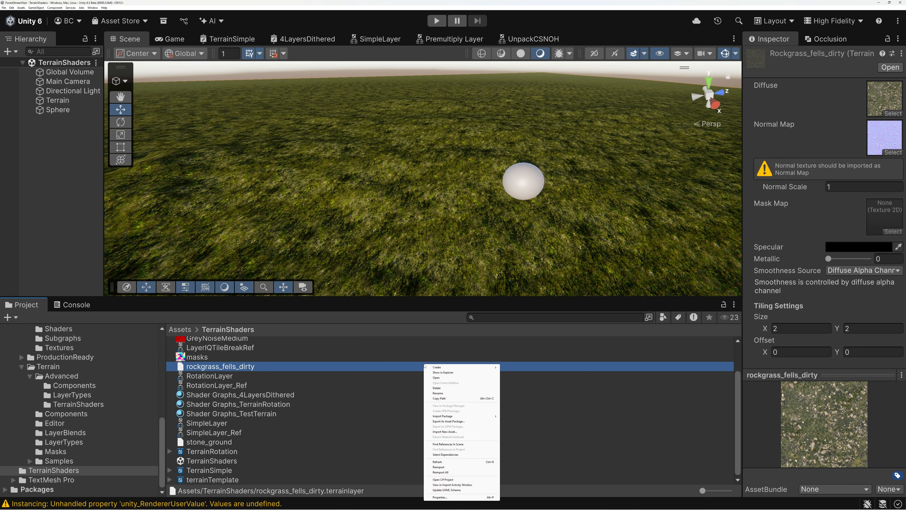
pyautogui.moveTo(458, 368)
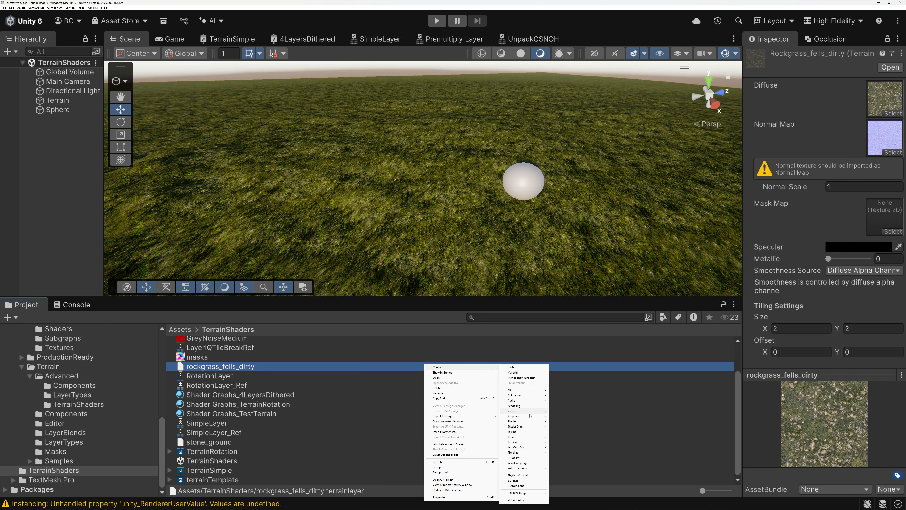
pyautogui.moveTo(529, 428)
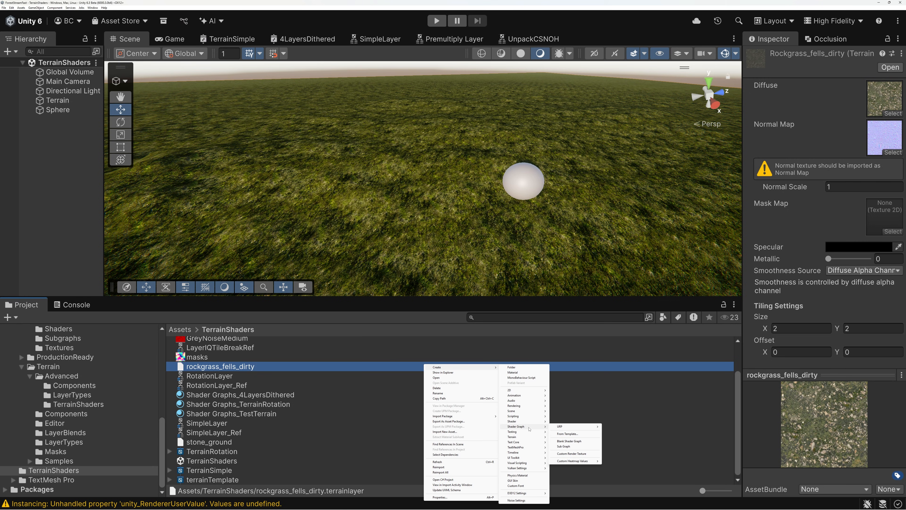
pyautogui.click(575, 447)
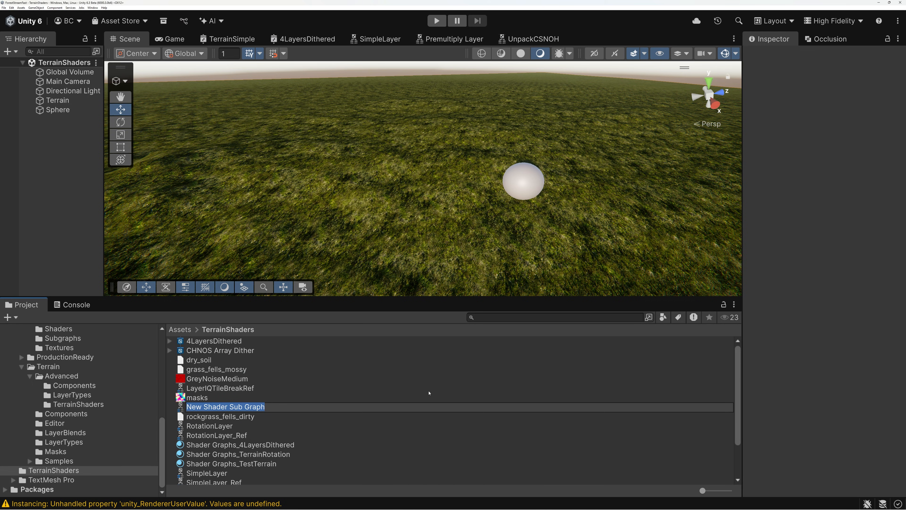
pyautogui.write('Layer')
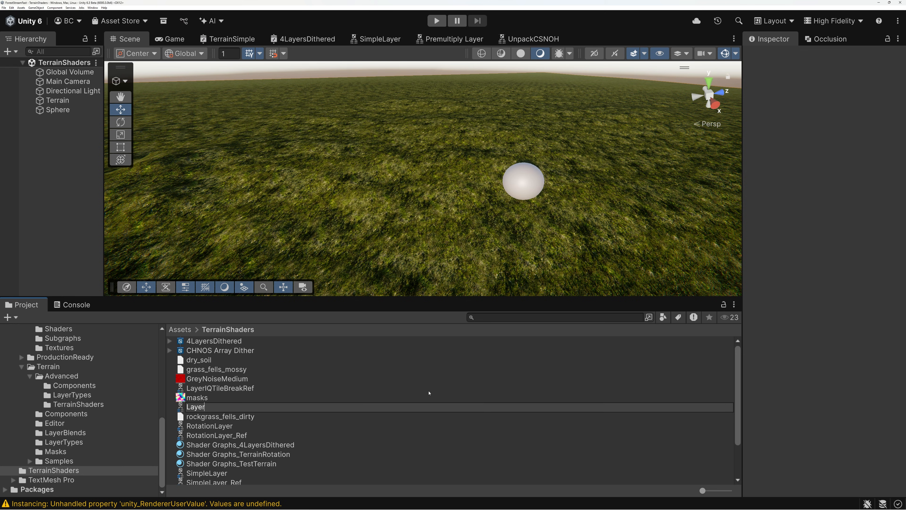
pyautogui.write('IQTileBreak')
pyautogui.press('Return')
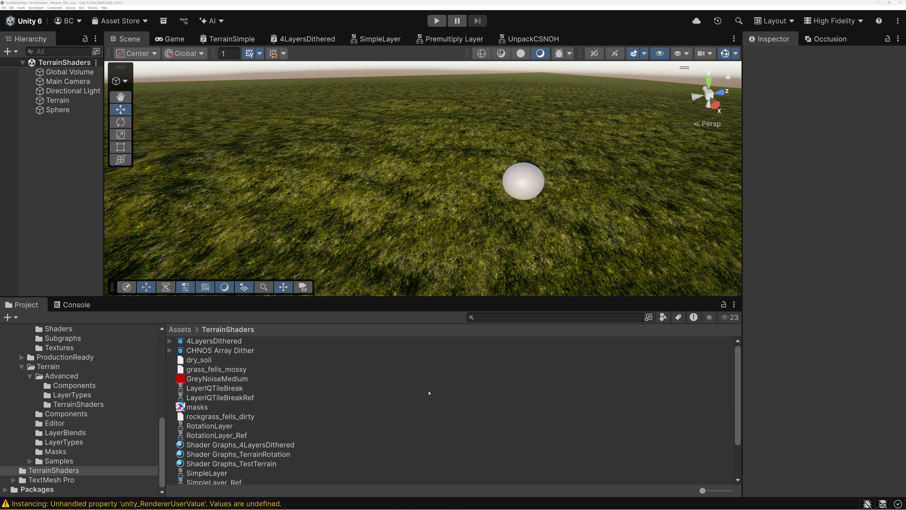
# - Open the LayerIQTileBreak sub graph and paste the four copied Sample Texture 2D nodes into it
pyautogui.click(201, 390)
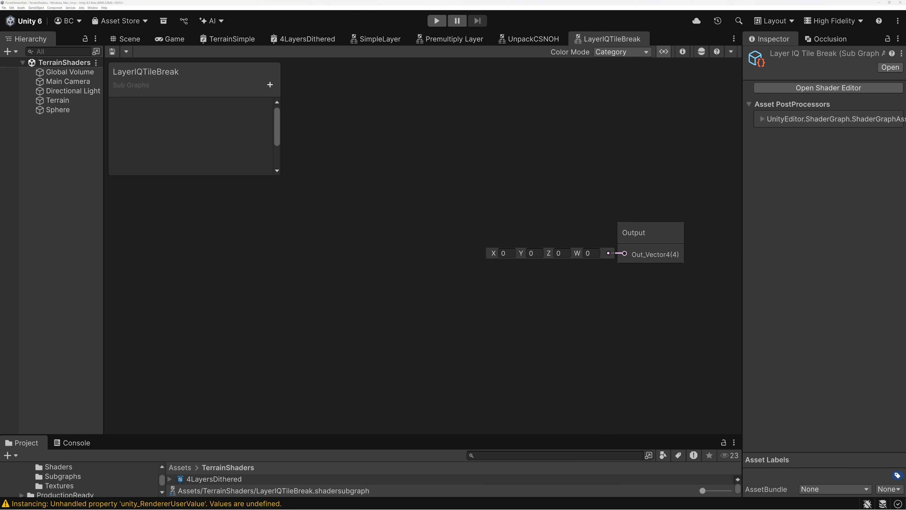
pyautogui.scroll(-3, 364, 217)
pyautogui.moveTo(474, 225); pyautogui.dragTo(568, 219, button='middle')
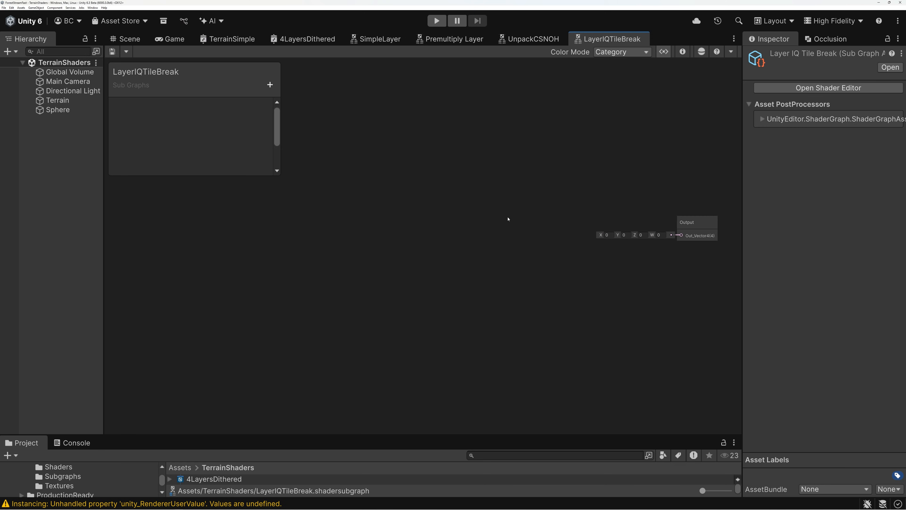
pyautogui.scroll(1, 502, 216)
pyautogui.hotkey('ctrl', 'v')
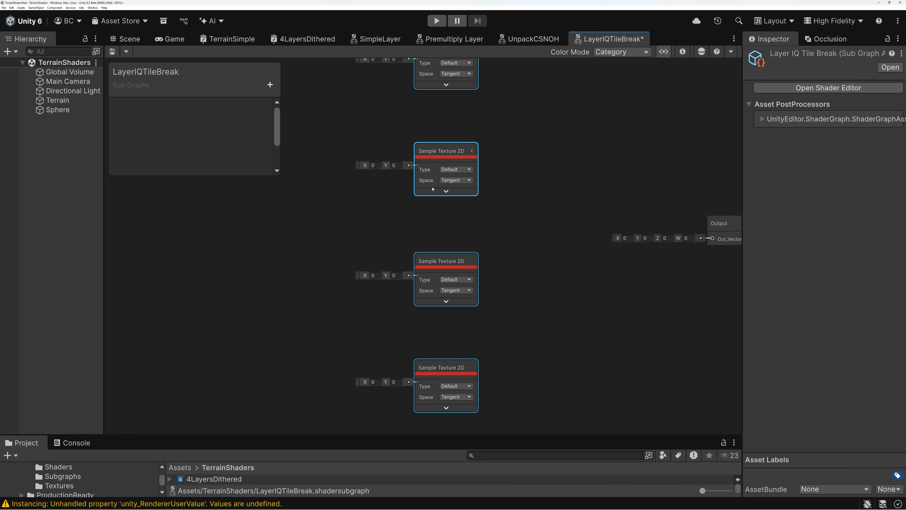
# - Expand the four collapsed Sample Texture 2D nodes to show all their ports
pyautogui.moveTo(525, 118); pyautogui.dragTo(520, 198, button='middle')
pyautogui.scroll(1, 520, 197)
pyautogui.click(504, 129)
pyautogui.click(463, 117)
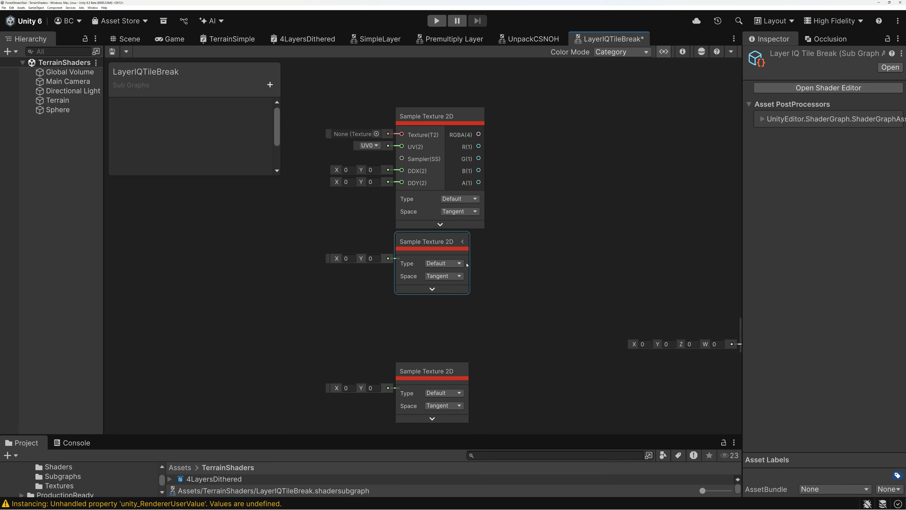
pyautogui.click(463, 242)
pyautogui.moveTo(538, 278); pyautogui.dragTo(543, 166, button='middle')
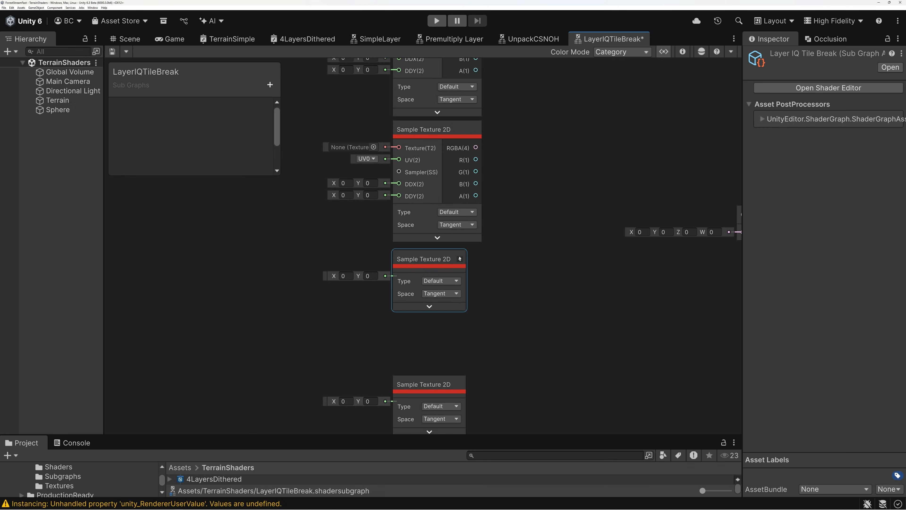
pyautogui.click(461, 260)
pyautogui.scroll(-3, 464, 261)
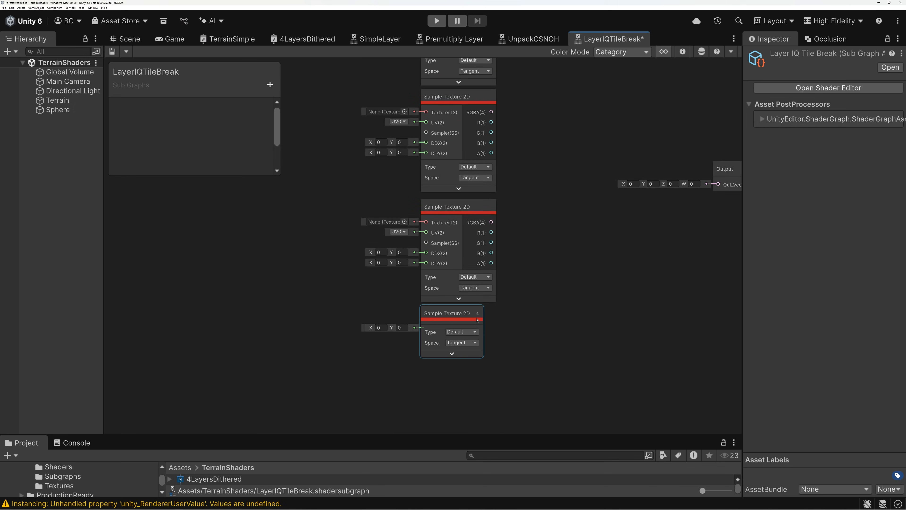
pyautogui.click(479, 314)
# - Examine the first Sample Texture 2D node's mip sampling settings in the Graph Inspector, and close the inspector
pyautogui.moveTo(554, 97); pyautogui.dragTo(523, 233, button='middle')
pyautogui.click(428, 129)
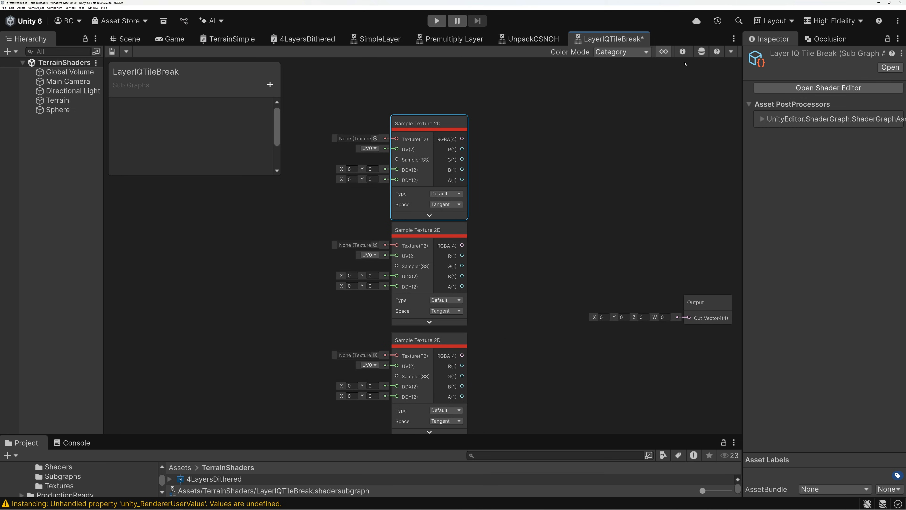
pyautogui.click(683, 51)
pyautogui.moveTo(511, 109); pyautogui.dragTo(469, 105, button='middle')
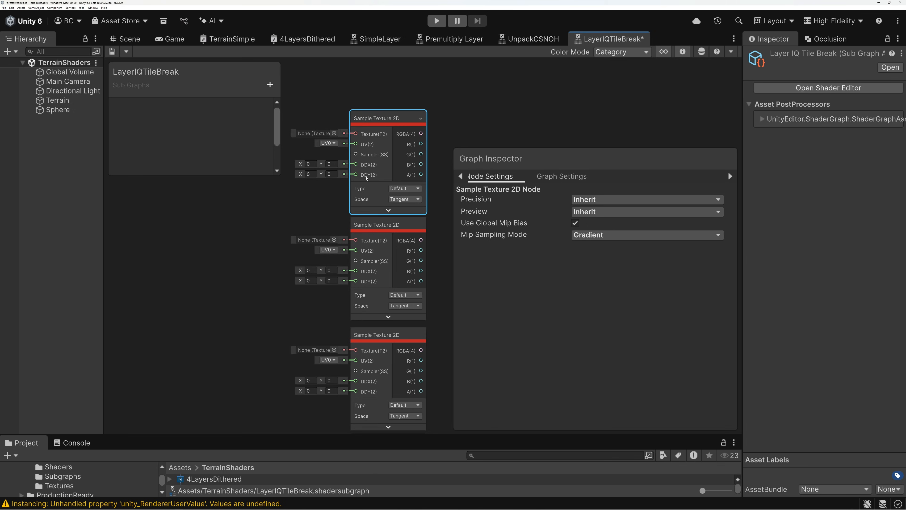
pyautogui.click(682, 52)
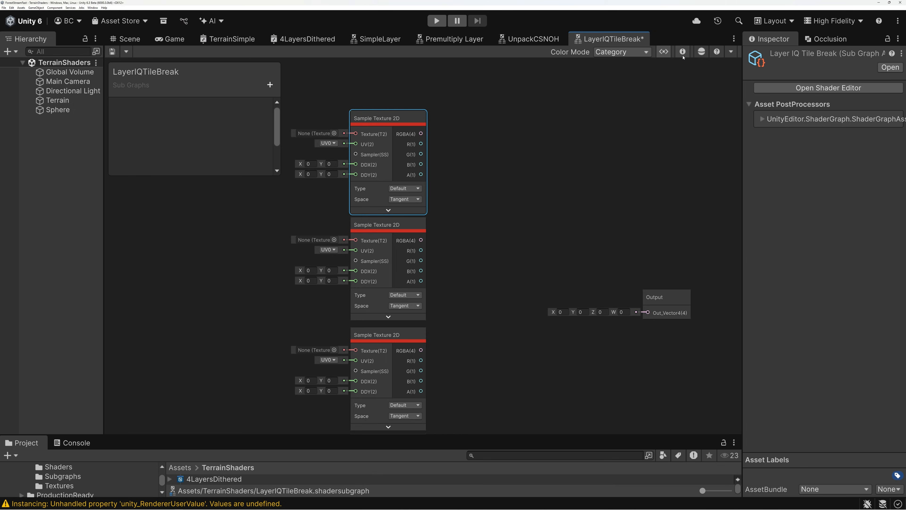
# - Add a Sampler State property to the sub graph and place its node beside the first Sample Texture 2D node
pyautogui.moveTo(471, 196); pyautogui.dragTo(513, 164, button='middle')
pyautogui.scroll(1, 513, 164)
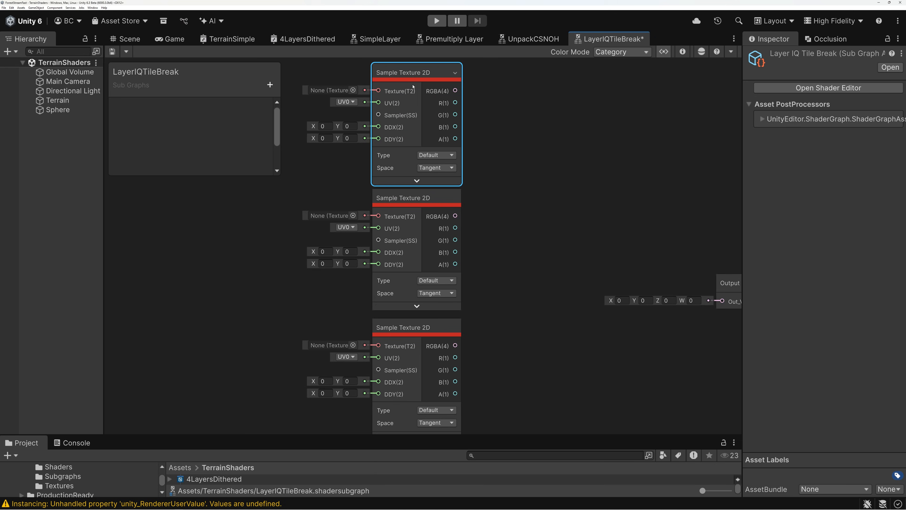
pyautogui.click(271, 87)
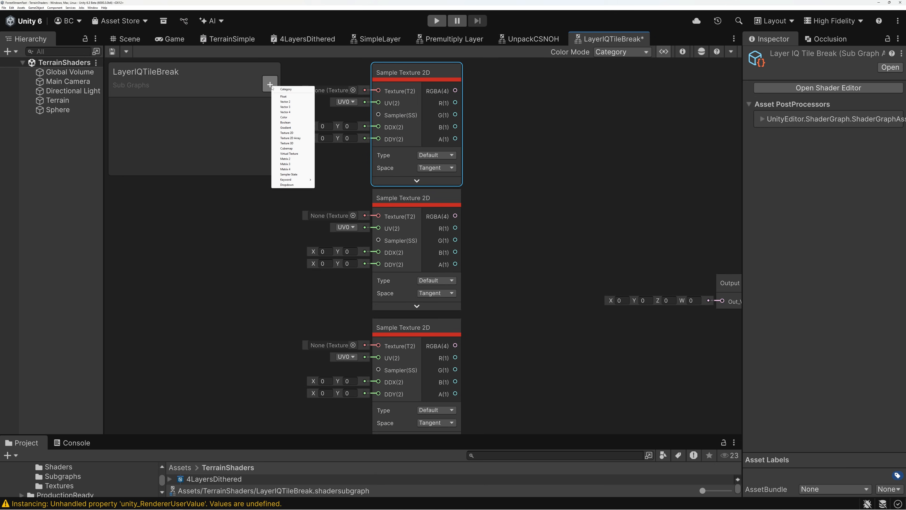
pyautogui.click(289, 175)
pyautogui.click(159, 148)
pyautogui.moveTo(343, 185); pyautogui.dragTo(397, 199, button='middle')
pyautogui.click(153, 112)
pyautogui.moveTo(305, 79); pyautogui.dragTo(306, 80)
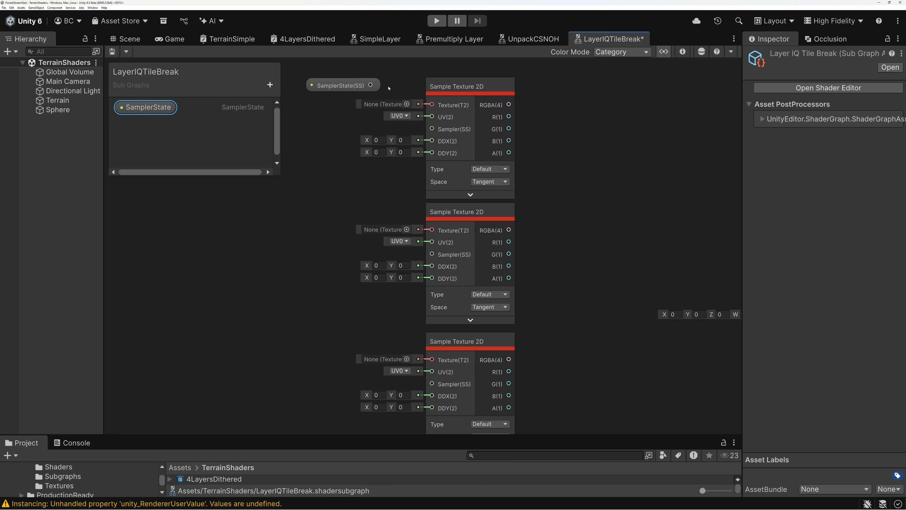
# - Connect the SamplerState node to the Sampler input of all four Sample Texture 2D nodes
pyautogui.moveTo(371, 94); pyautogui.dragTo(432, 139)
pyautogui.moveTo(372, 109); pyautogui.dragTo(432, 280)
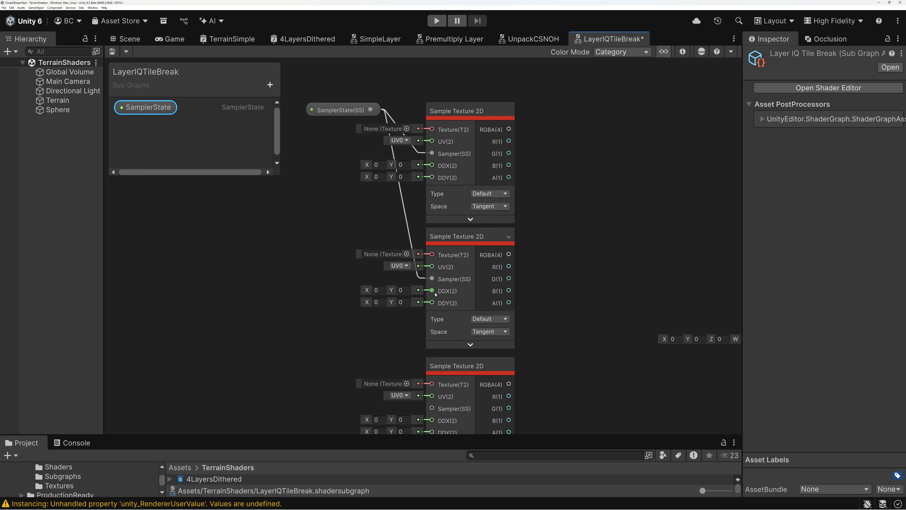
pyautogui.scroll(-3, 365, 176)
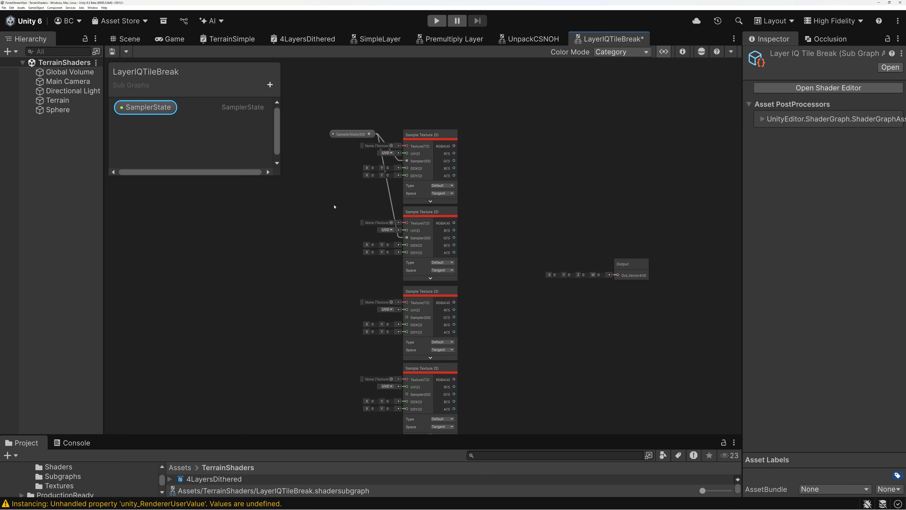
pyautogui.moveTo(334, 204); pyautogui.dragTo(383, 170, button='middle')
pyautogui.click(416, 99)
pyautogui.moveTo(417, 100); pyautogui.dragTo(455, 293)
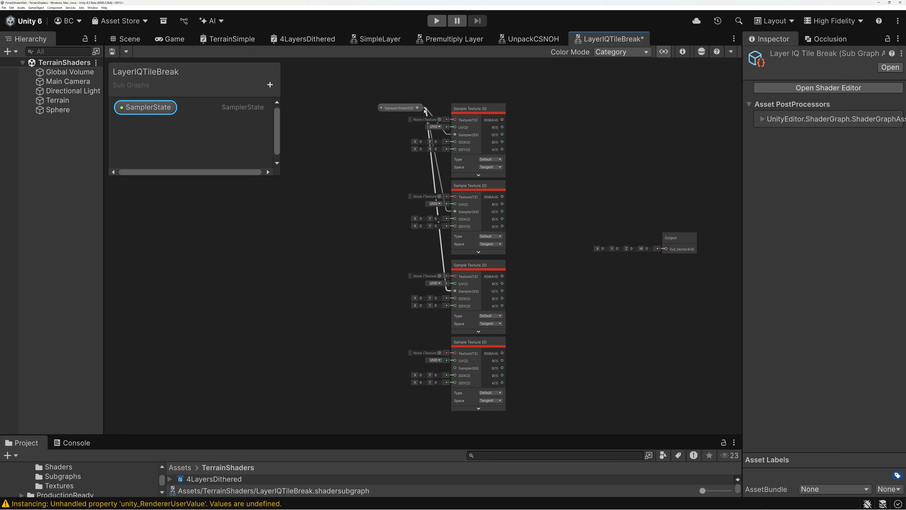
pyautogui.moveTo(417, 108); pyautogui.dragTo(455, 372)
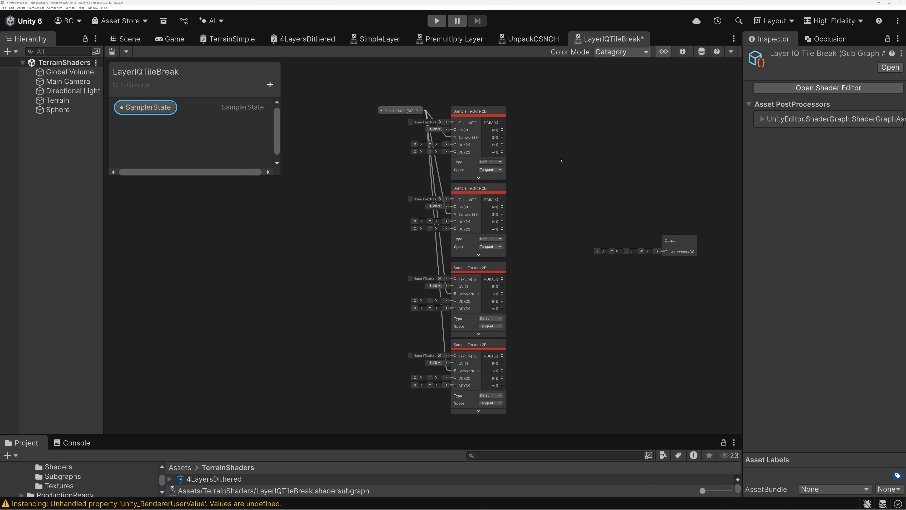
# - Add a Lerp node and connect the first and second Sample Texture 2D nodes' RGBA outputs to its A and B inputs
pyautogui.rightClick(560, 167)
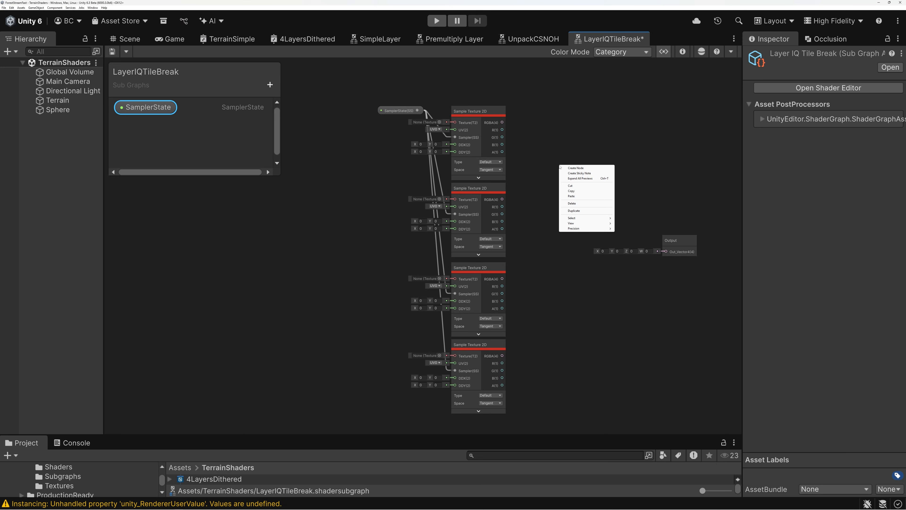
pyautogui.click(563, 168)
pyautogui.write('lerp')
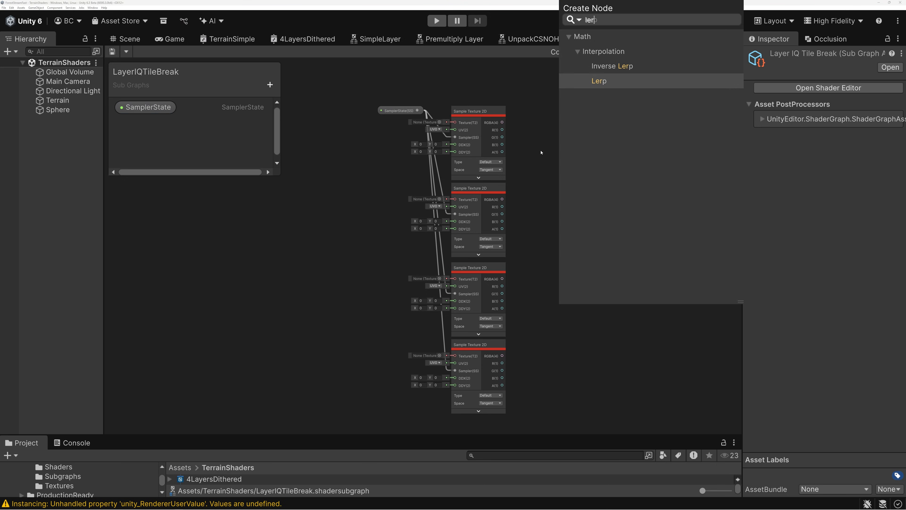
pyautogui.press('Return')
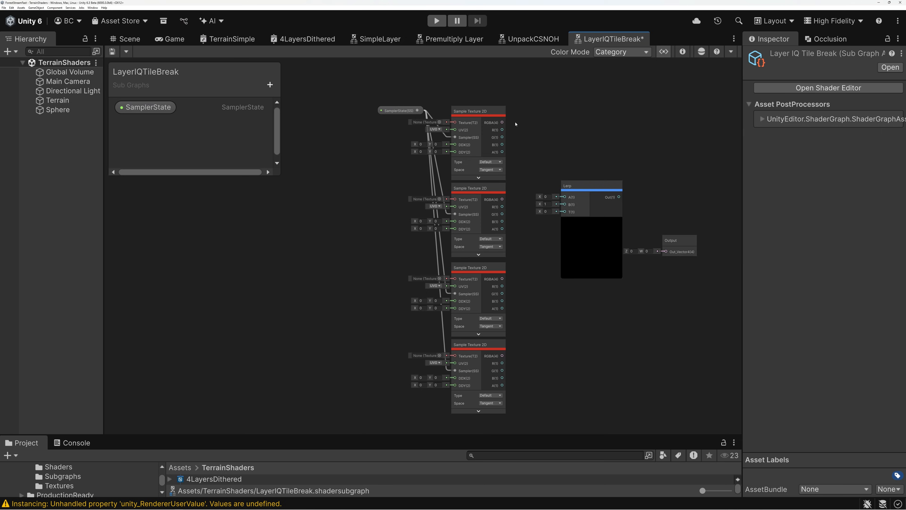
pyautogui.moveTo(502, 122); pyautogui.dragTo(565, 197)
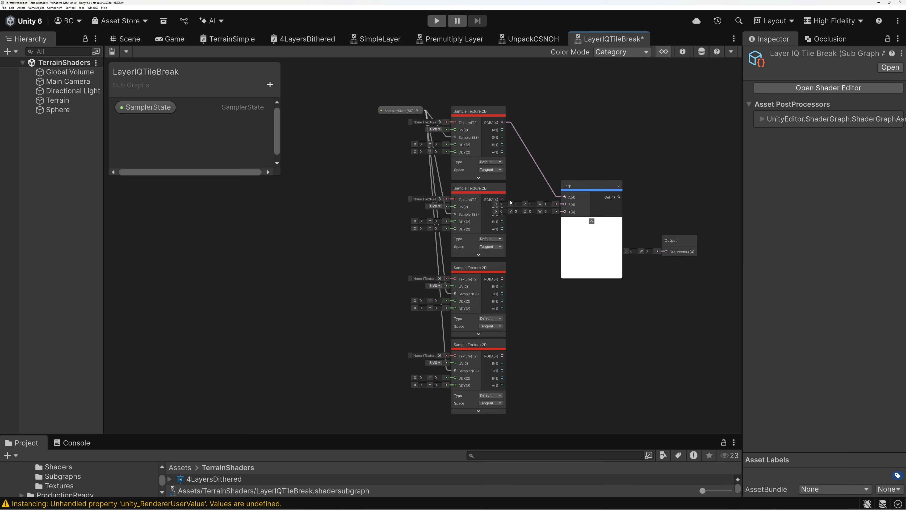
pyautogui.moveTo(502, 199); pyautogui.dragTo(598, 277)
# - Duplicate the Lerp node with its preview collapsed and connect the third and fourth Sample Texture 2D RGBA outputs to the copy's A and B
pyautogui.click(592, 220)
pyautogui.hotkey('ctrl', 'd')
pyautogui.moveTo(504, 281); pyautogui.dragTo(589, 287)
pyautogui.moveTo(501, 356); pyautogui.dragTo(590, 297)
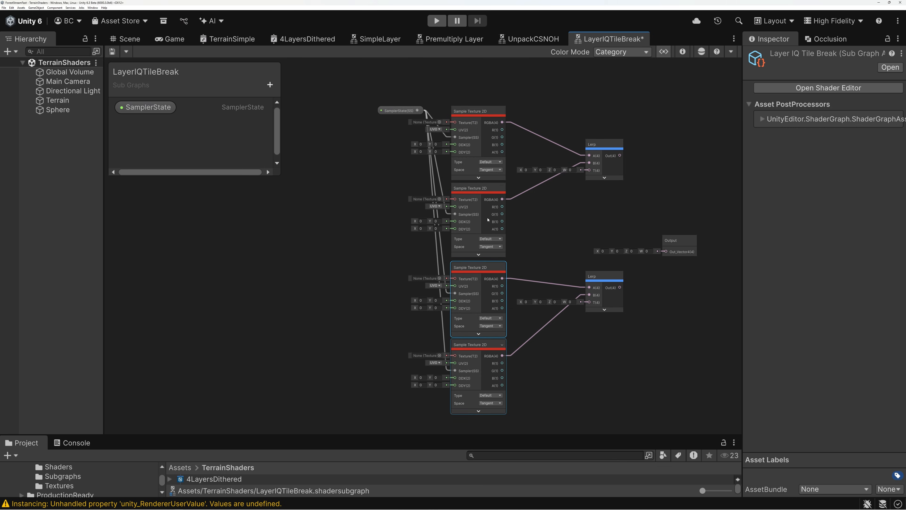
# - Move the Output node farther away from the two Lerp nodes to make room for more nodes
pyautogui.moveTo(577, 218); pyautogui.dragTo(466, 208, button='middle')
pyautogui.scroll(-1, 466, 209)
pyautogui.moveTo(546, 227); pyautogui.dragTo(681, 228)
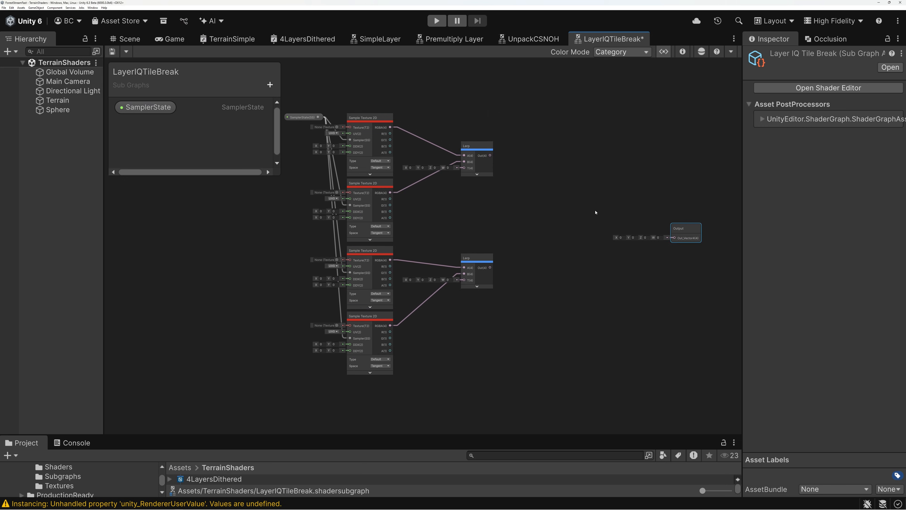
# - Examine the Sample Texture 2D nodes and how each pair feeds its Lerp node
pyautogui.scroll(2, 524, 199)
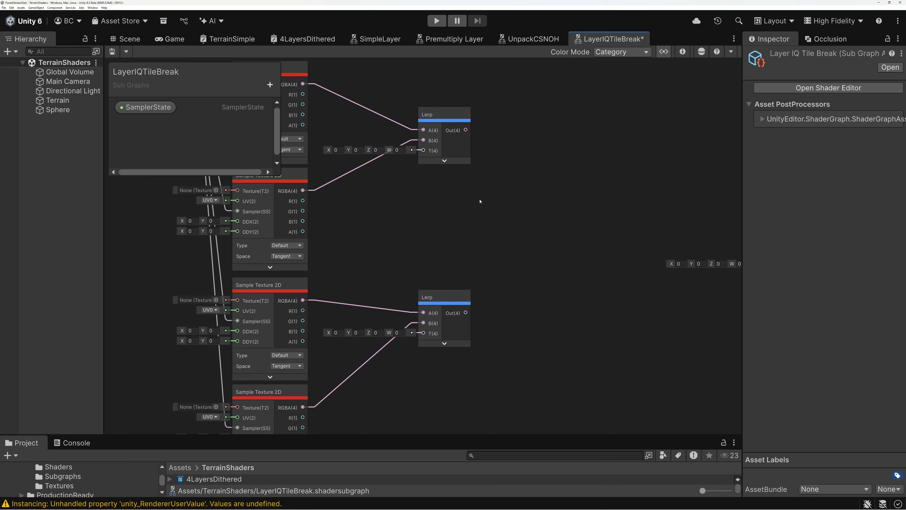
pyautogui.moveTo(411, 215); pyautogui.dragTo(553, 235, button='middle')
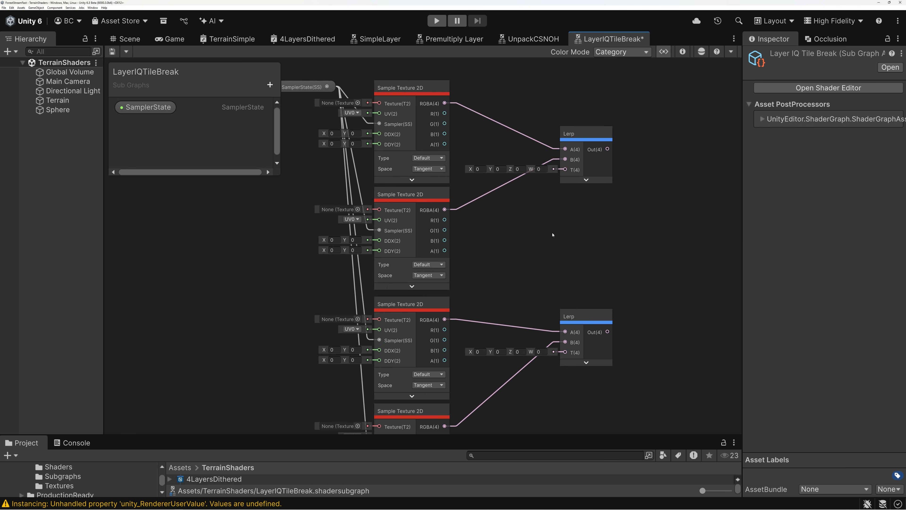
pyautogui.click(412, 195)
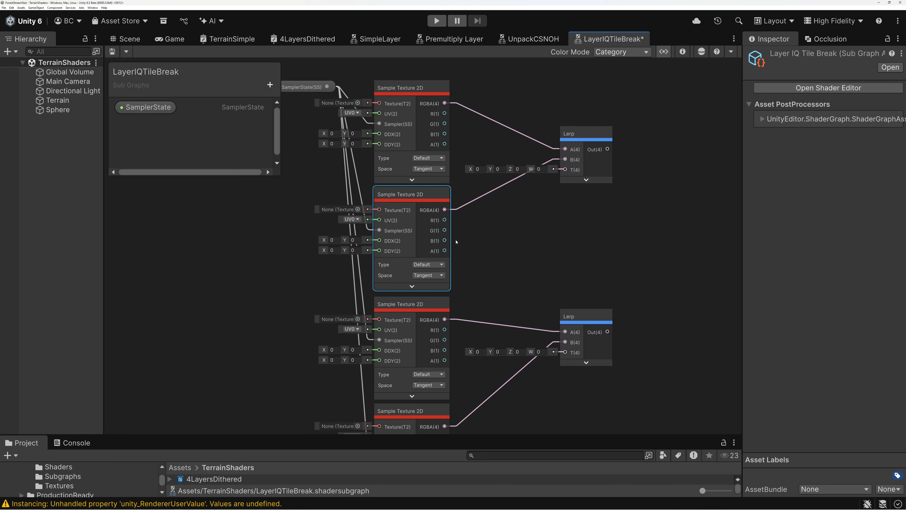
pyautogui.moveTo(501, 276); pyautogui.dragTo(492, 157, button='middle')
pyautogui.click(390, 190)
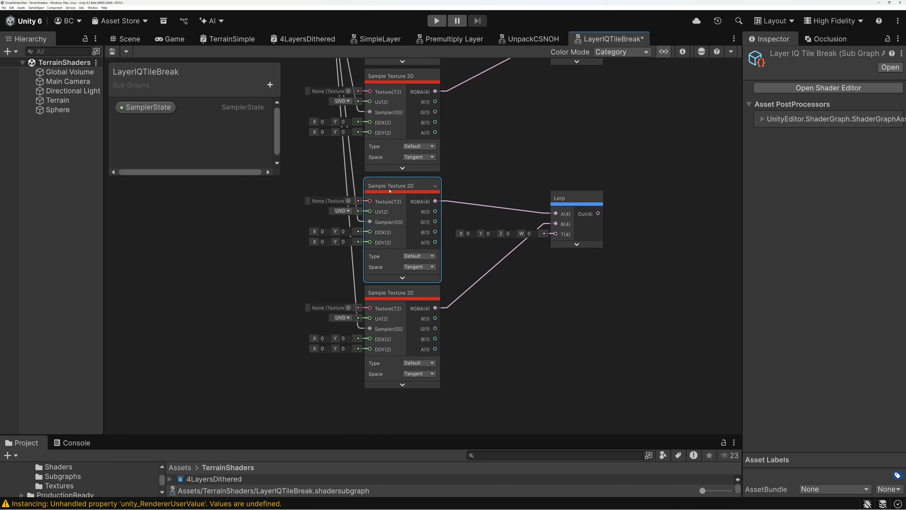
pyautogui.click(391, 299)
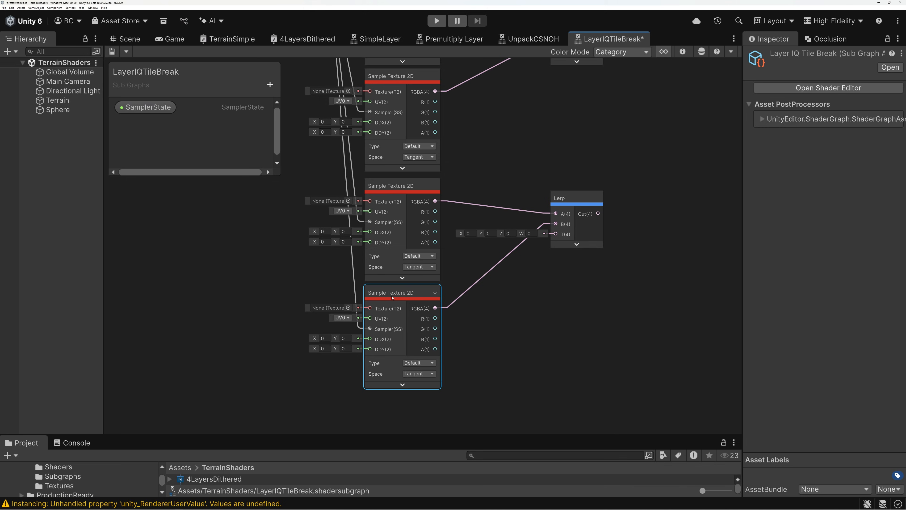
pyautogui.moveTo(533, 125); pyautogui.dragTo(428, 265, button='middle')
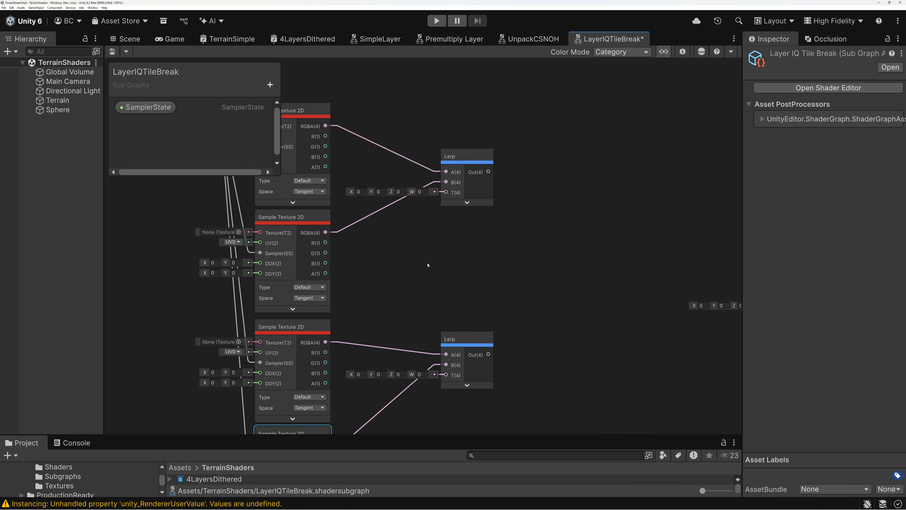
# - Add the terrain packing Unpack CSNOH node and place it after the two Lerp nodes
pyautogui.click(546, 202)
pyautogui.press('space')
pyautogui.write('unpack')
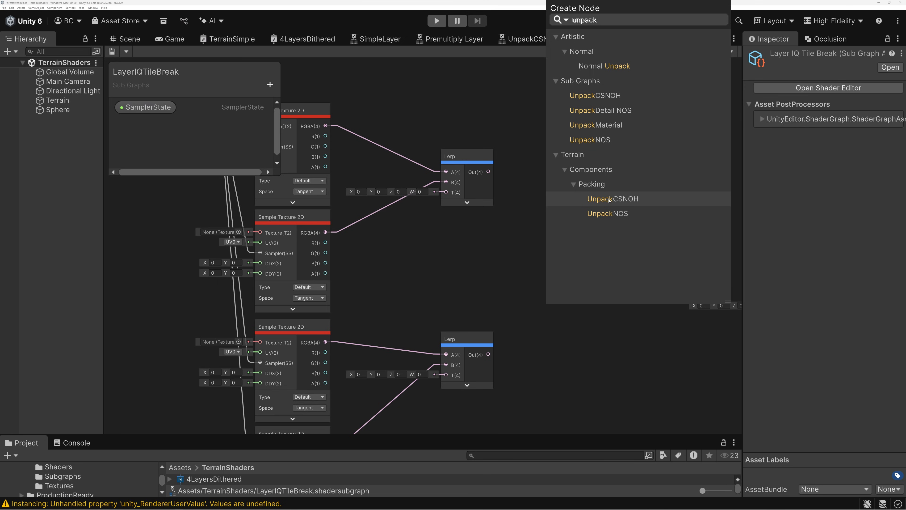
pyautogui.click(604, 201)
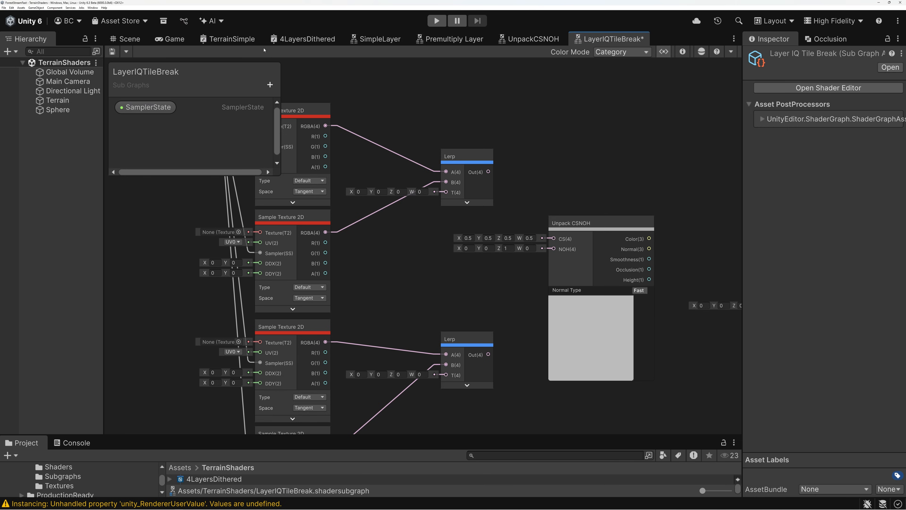
pyautogui.click(609, 224)
pyautogui.moveTo(608, 224); pyautogui.dragTo(598, 227)
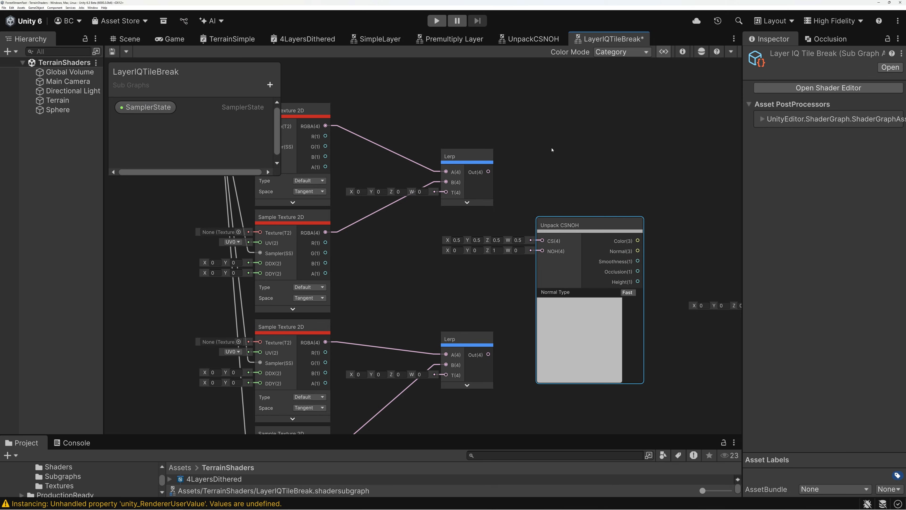
# - Review the Shader Graph package's samples in the Package Manager down to Terrain Shaders, and close the window
pyautogui.click(92, 8)
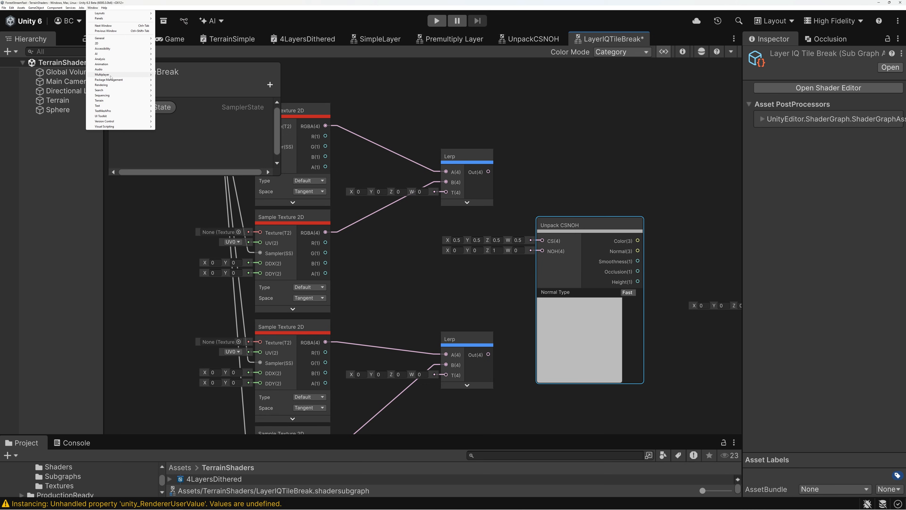
pyautogui.moveTo(112, 81)
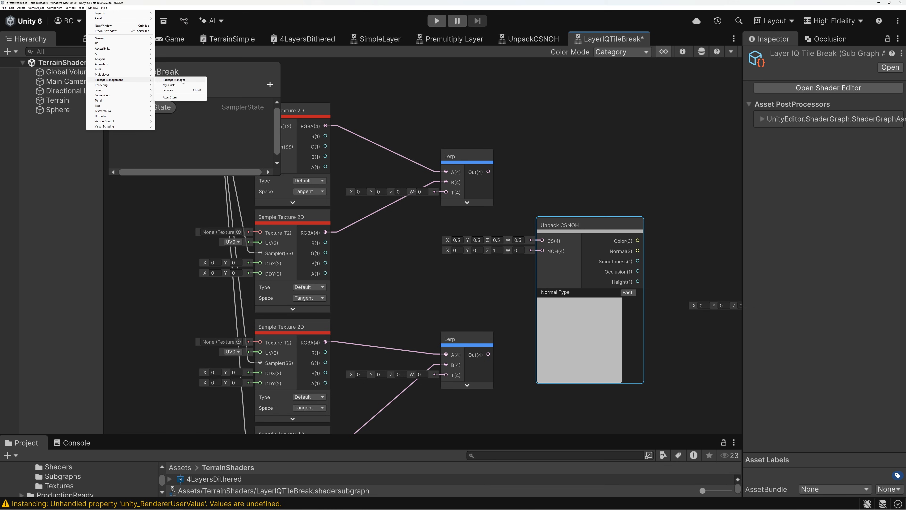
pyautogui.click(174, 80)
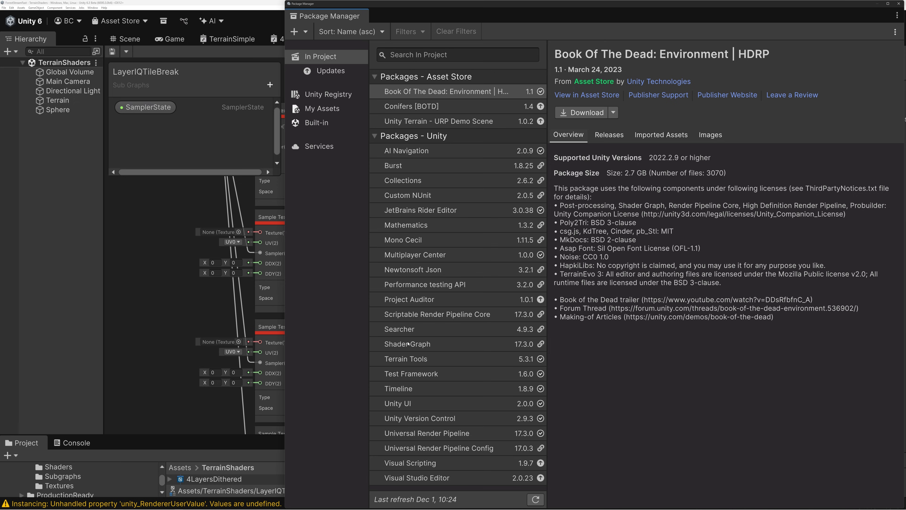
pyautogui.click(409, 344)
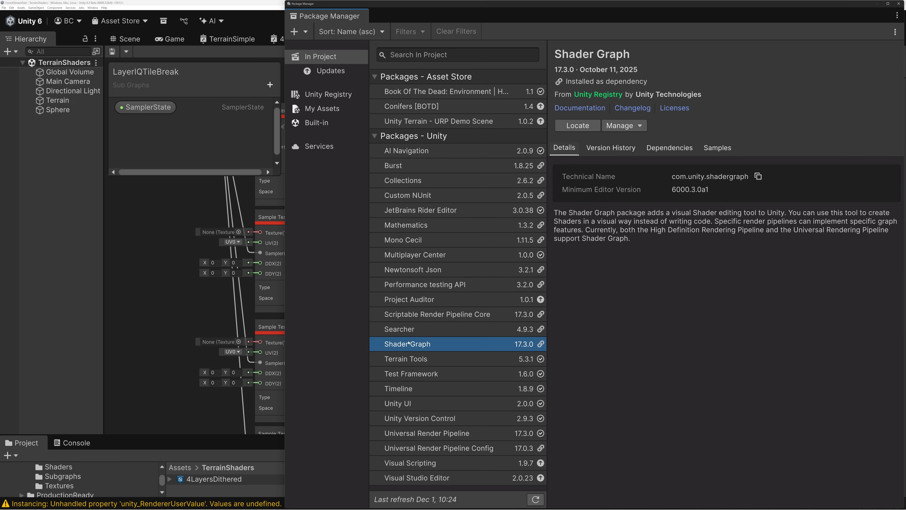
pyautogui.click(722, 148)
pyautogui.moveTo(754, 7); pyautogui.dragTo(604, 7)
pyautogui.moveTo(751, 126); pyautogui.dragTo(745, 342)
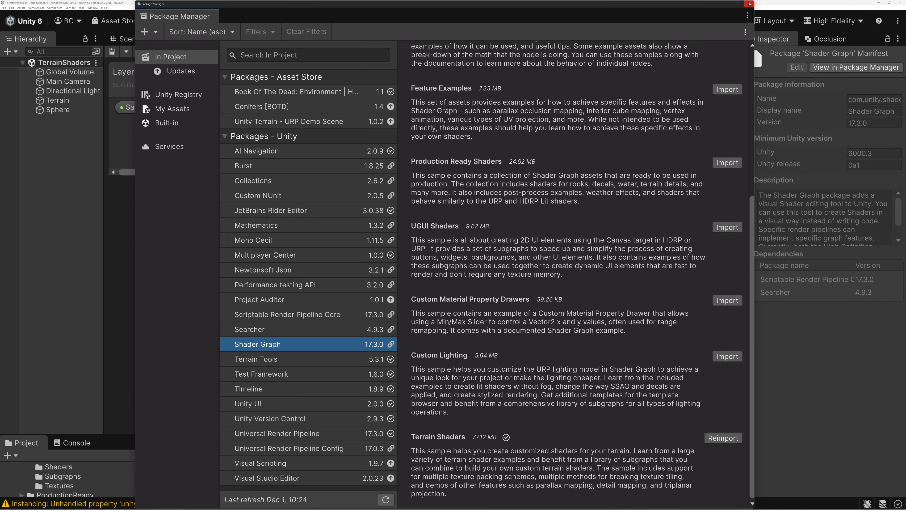
pyautogui.click(749, 3)
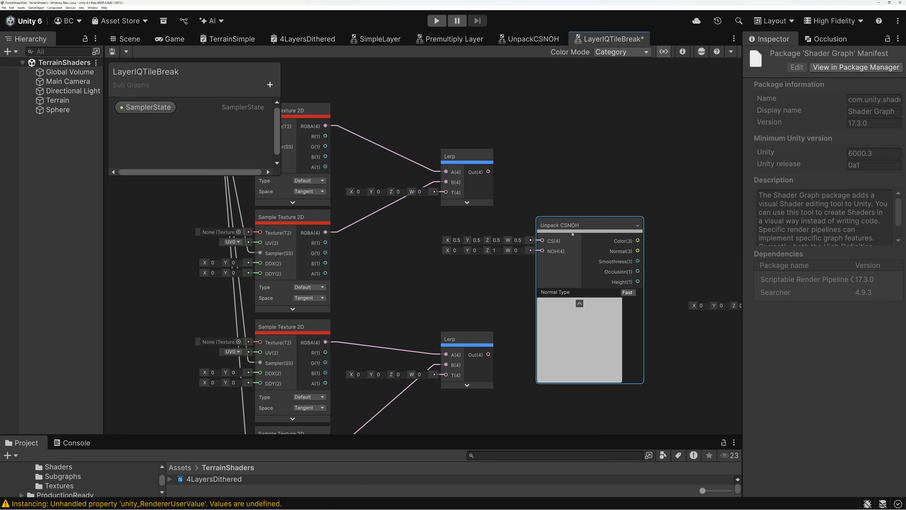
# - Connect the upper Lerp output to CS and the lower one to NOH on Unpack CSNOH, and collapse that node's preview
pyautogui.moveTo(488, 171); pyautogui.dragTo(544, 241)
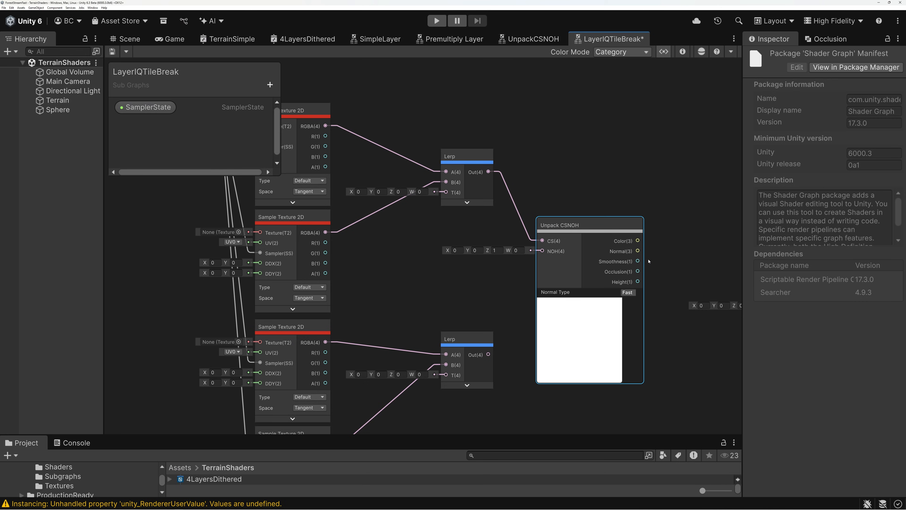
pyautogui.click(580, 303)
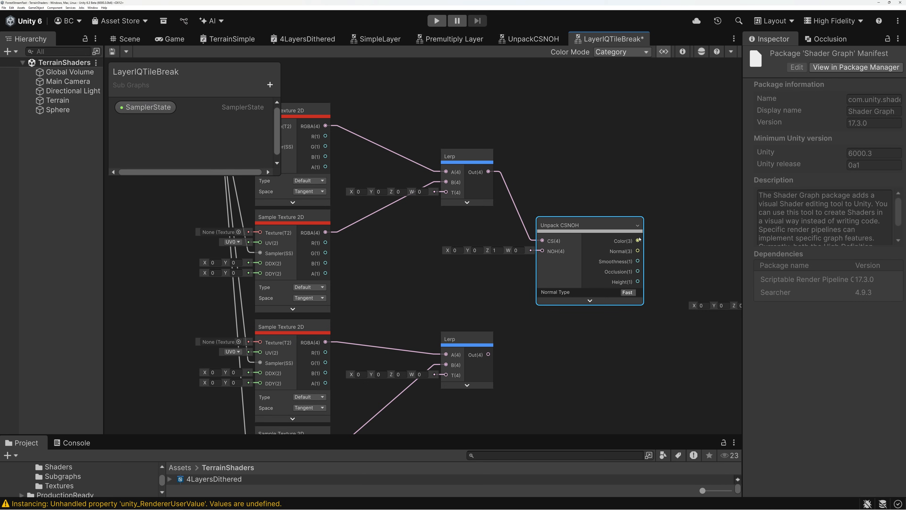
pyautogui.moveTo(488, 354); pyautogui.dragTo(544, 252)
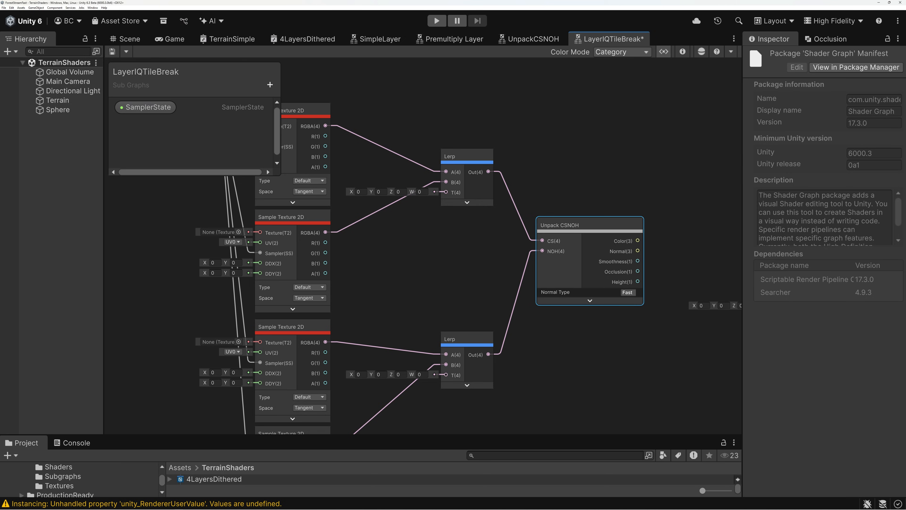
# - Shift the Output node aside and add a Pack Material sub graph node between Unpack CSNOH and Output
pyautogui.moveTo(630, 161); pyautogui.dragTo(360, 156, button='middle')
pyautogui.moveTo(536, 287); pyautogui.dragTo(625, 288)
pyautogui.press('space')
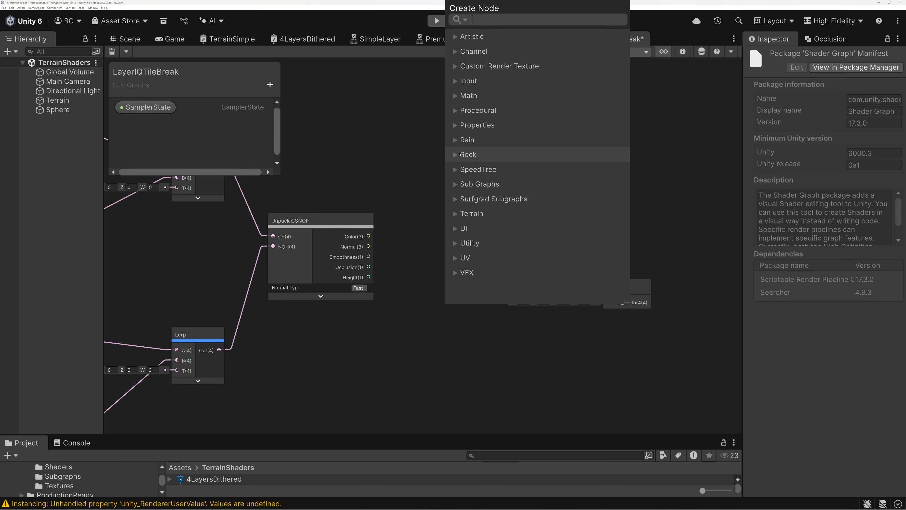
pyautogui.write('pacl')
pyautogui.press('BackSpace')
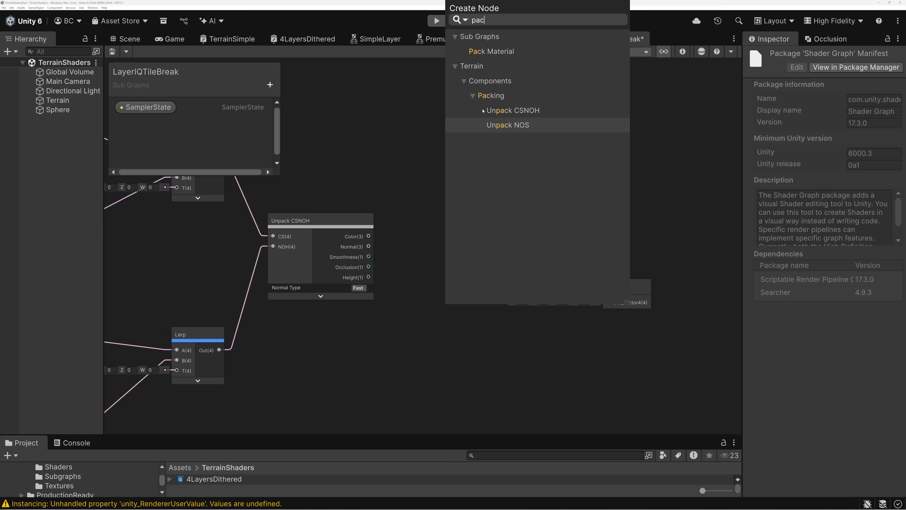
pyautogui.doubleClick(494, 53)
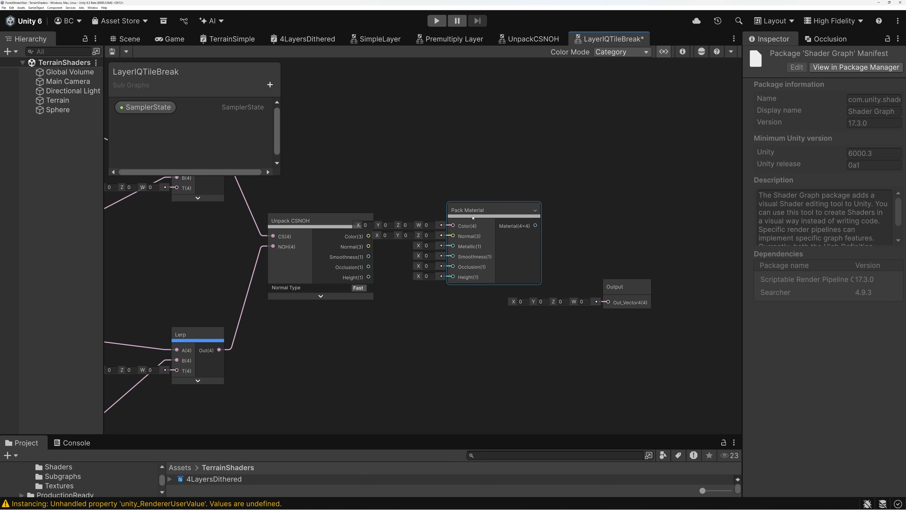
pyautogui.moveTo(475, 210); pyautogui.dragTo(509, 152)
# - Connect Unpack CSNOH's Color, Normal, Smoothness, Occlusion and Height outputs to the matching Pack Material inputs
pyautogui.moveTo(369, 236); pyautogui.dragTo(488, 177)
pyautogui.moveTo(369, 256); pyautogui.dragTo(488, 198)
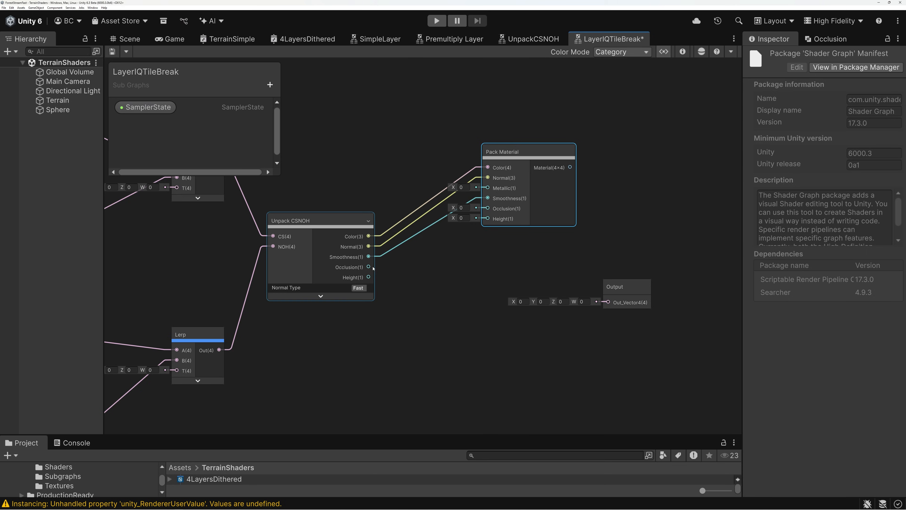
pyautogui.moveTo(369, 267); pyautogui.dragTo(488, 218)
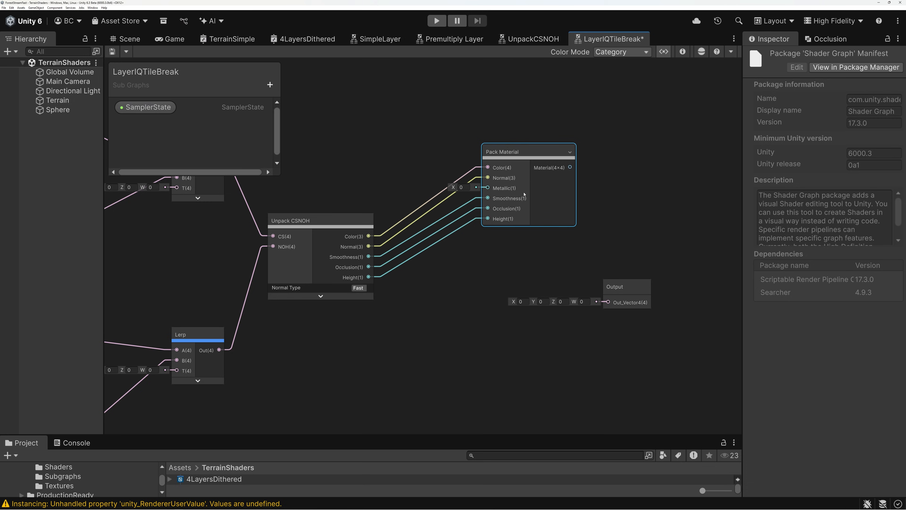
# - Move the Pack Material node closer to the Unpack CSNOH node, leaving its Material output unconnected
pyautogui.scroll(3, 535, 173)
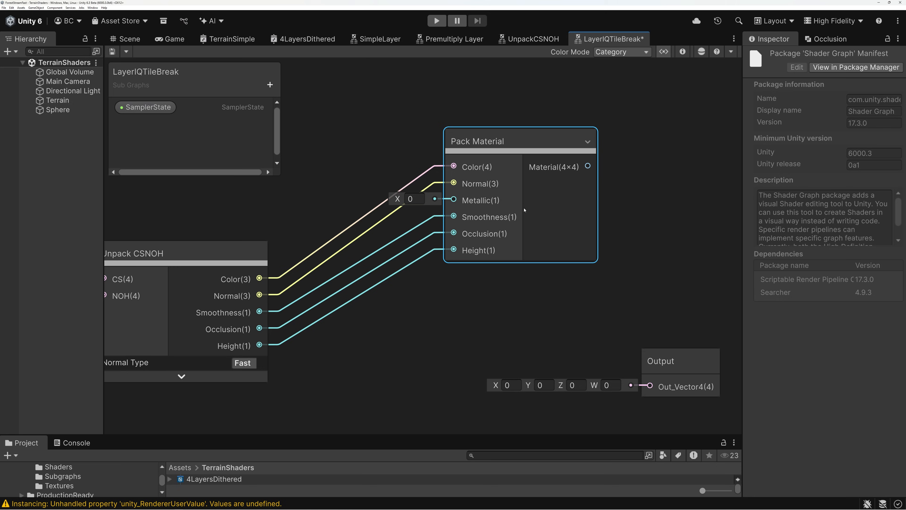
pyautogui.moveTo(504, 140); pyautogui.dragTo(398, 140)
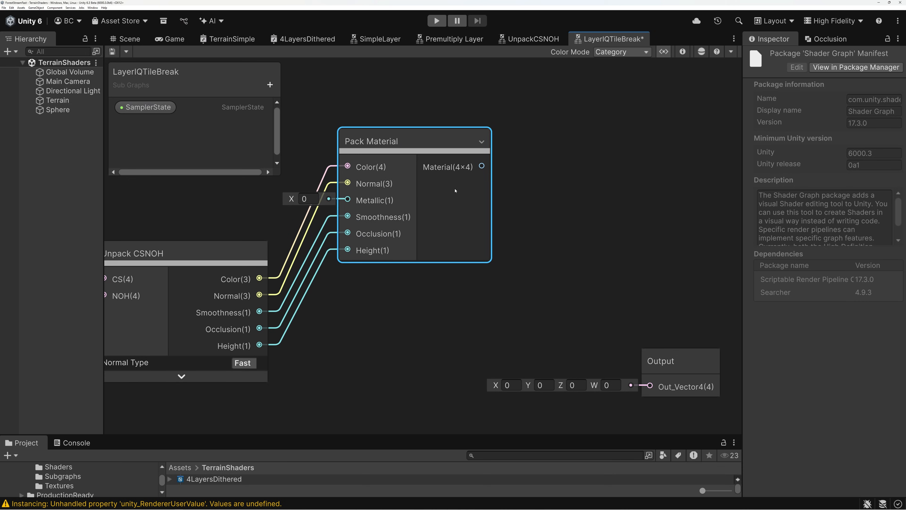
pyautogui.moveTo(481, 166); pyautogui.dragTo(536, 133)
pyautogui.click(533, 204)
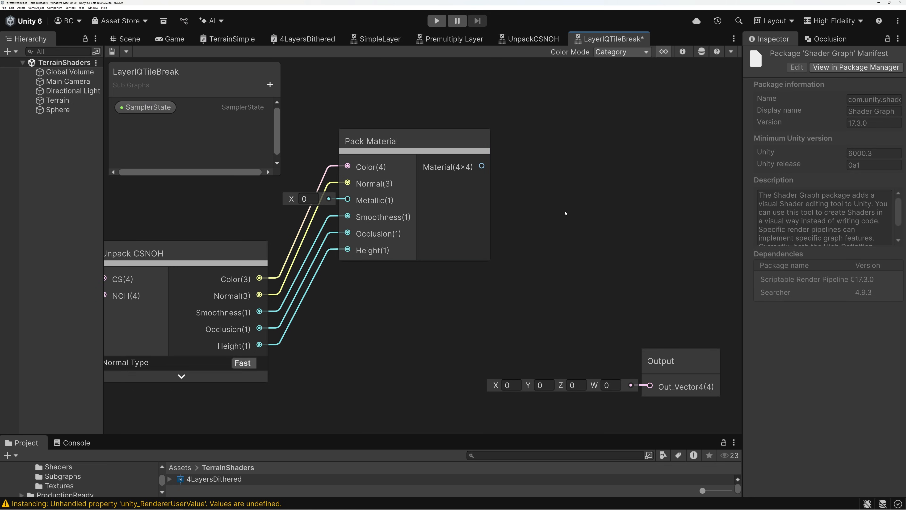
# - Move the Output node closer to Pack Material and open its node settings in the Graph Inspector
pyautogui.moveTo(566, 213); pyautogui.dragTo(553, 213, button='middle')
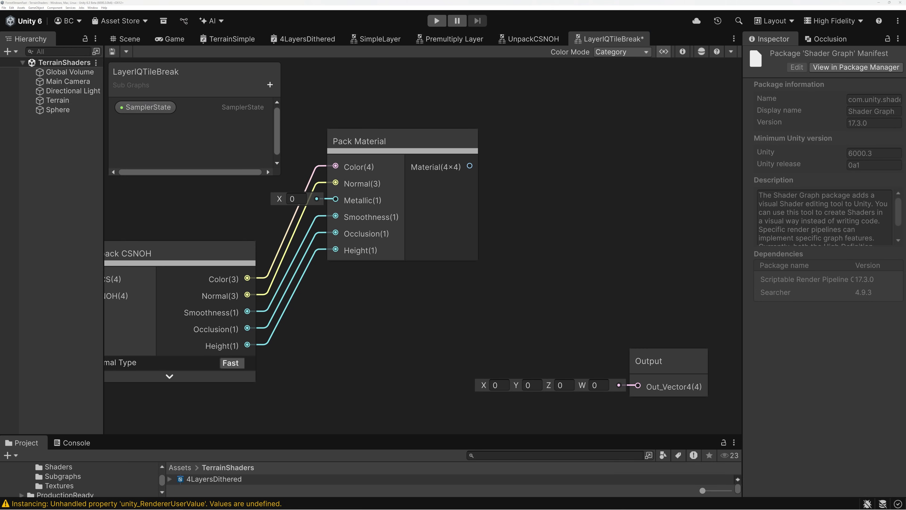
pyautogui.moveTo(649, 361); pyautogui.dragTo(631, 266)
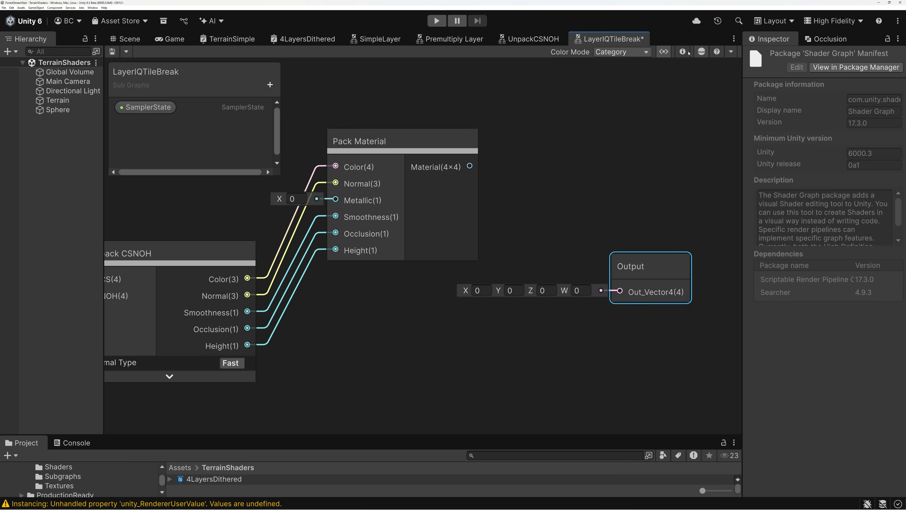
pyautogui.click(681, 53)
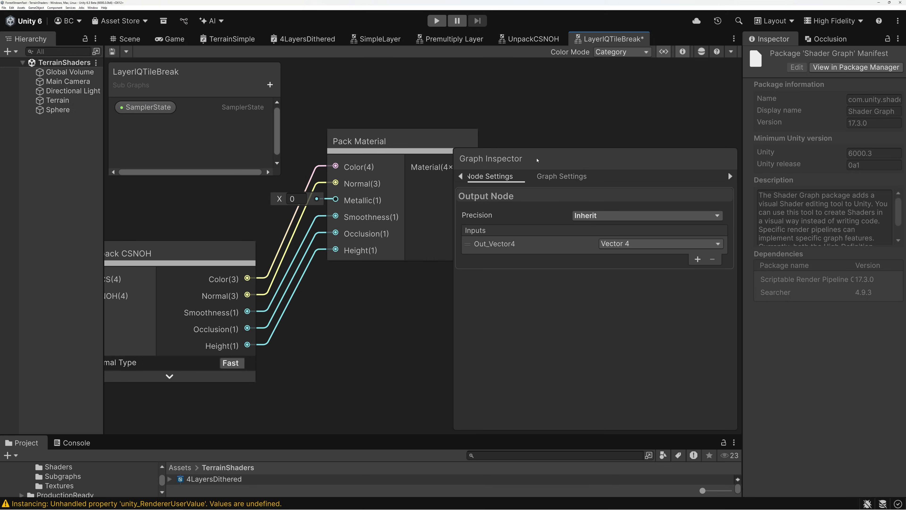
# - Change the Output node's Out_Vector4 input to type Matrix 4 and rename it Material
pyautogui.moveTo(554, 164); pyautogui.dragTo(407, 78)
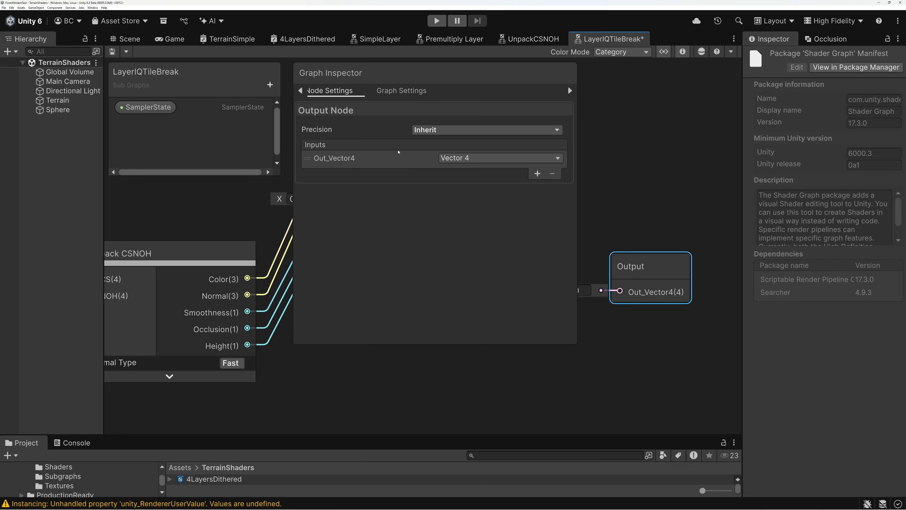
pyautogui.click(457, 158)
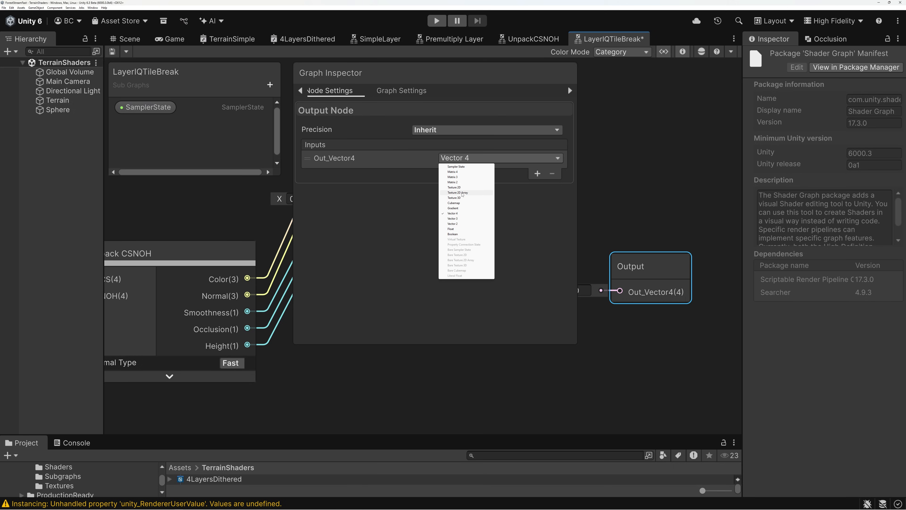
pyautogui.click(459, 173)
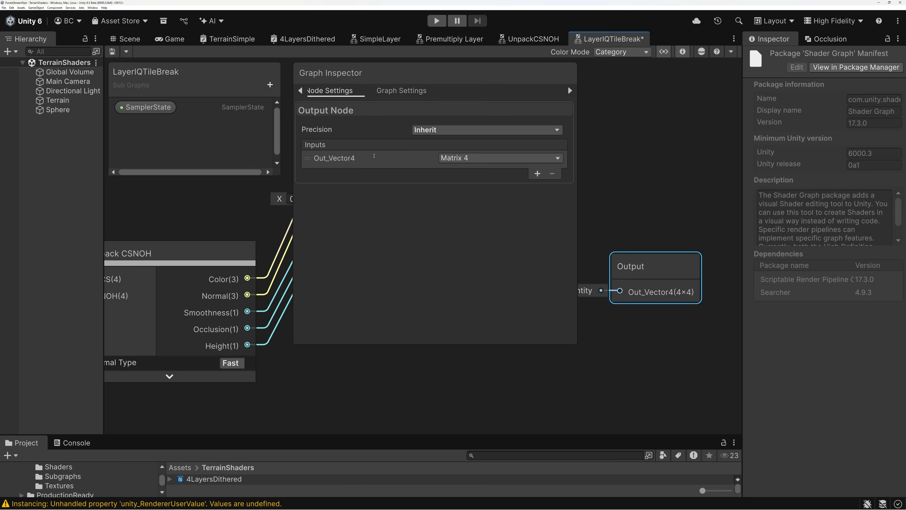
pyautogui.click(374, 155)
pyautogui.write('Material')
pyautogui.press('Return')
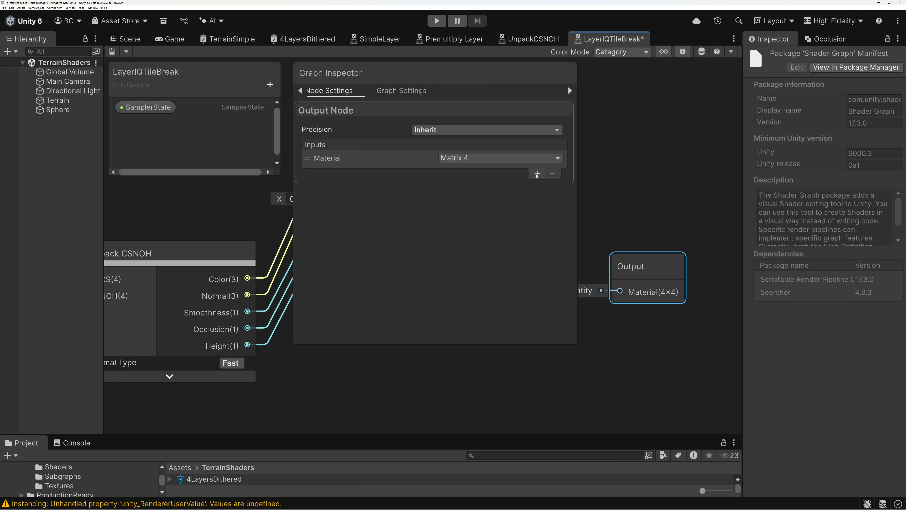
# - Add five more inputs to the Output node below Material
pyautogui.click(537, 174)
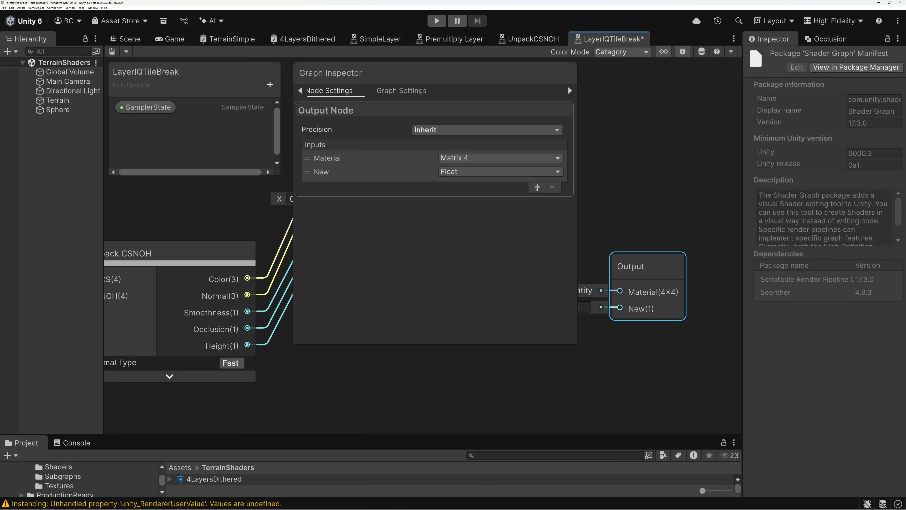
pyautogui.click(537, 187)
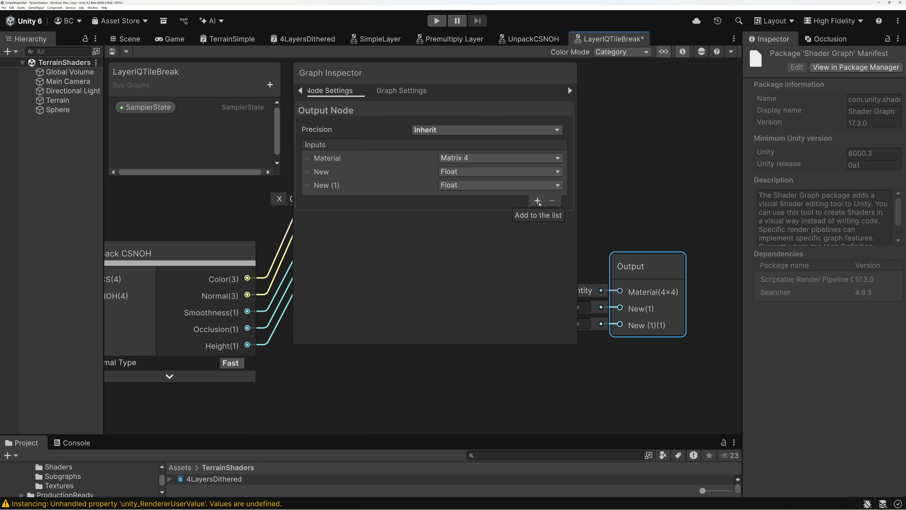
pyautogui.click(537, 201)
pyautogui.click(538, 214)
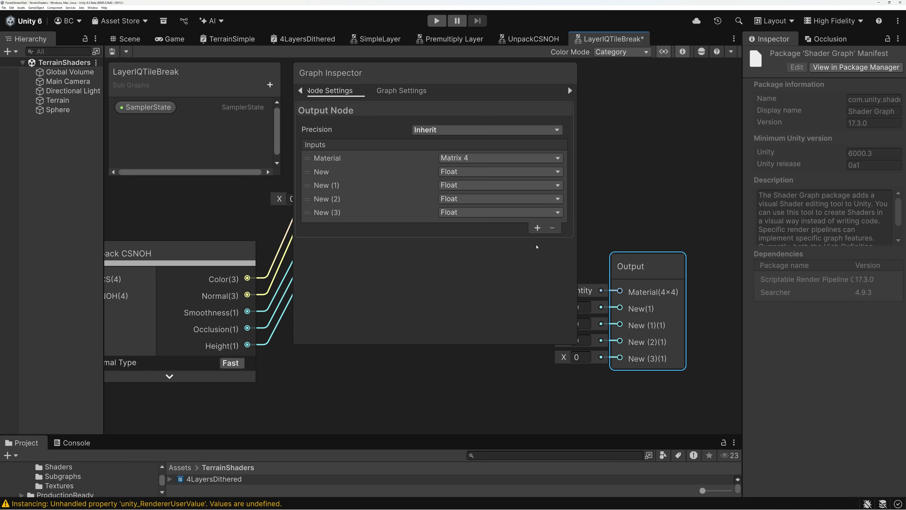
pyautogui.click(538, 228)
# - Rename the Output node's five new inputs Color, Normal, Smoothness, Occlusion and Height, in that order
pyautogui.doubleClick(357, 170)
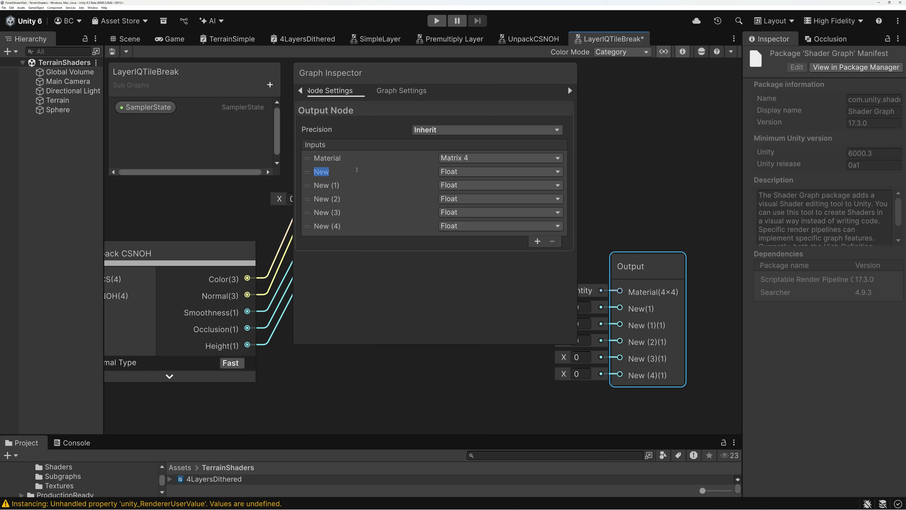
pyautogui.write('Color')
pyautogui.press('Return')
pyautogui.write('Normal')
pyautogui.press('Return')
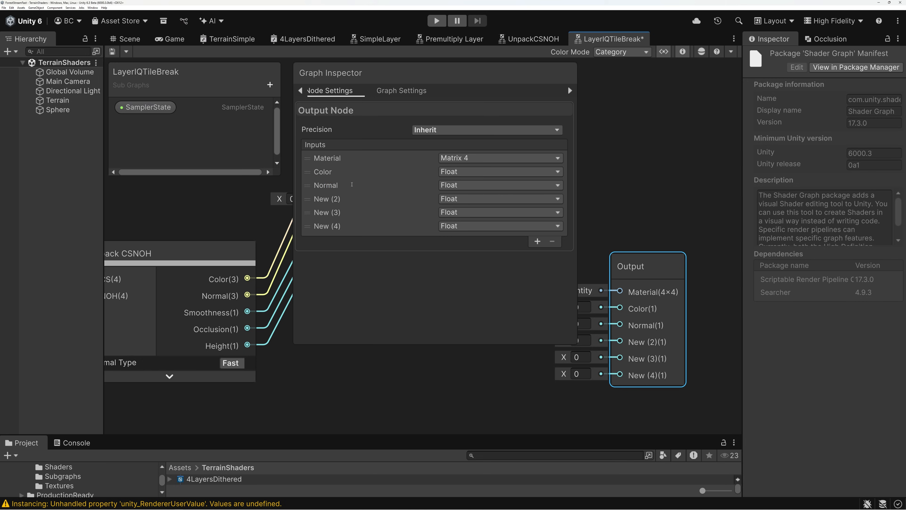
pyautogui.doubleClick(351, 199)
pyautogui.write('Smoothness')
pyautogui.press('Return')
pyautogui.doubleClick(355, 213)
pyautogui.write('Occlusion')
pyautogui.press('Return')
pyautogui.doubleClick(351, 226)
pyautogui.write('Height')
pyautogui.press('Return')
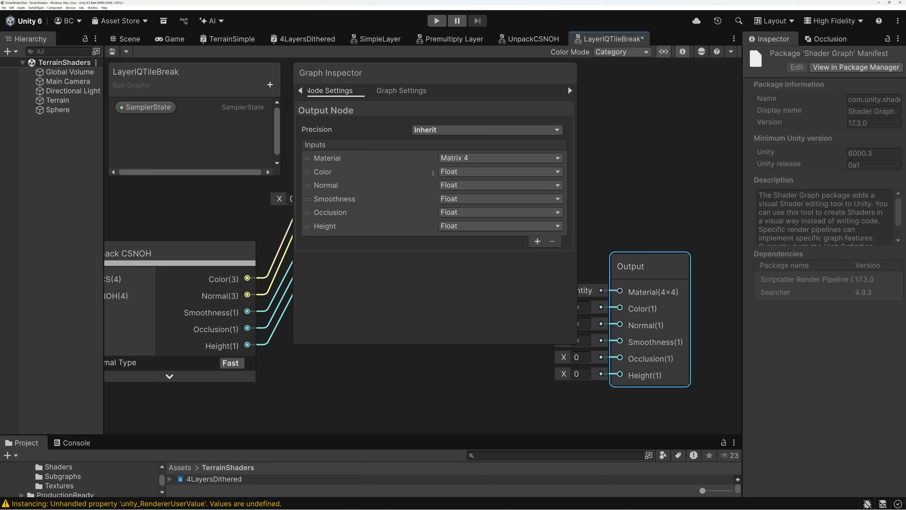
# - Set the Output node's Color and Normal inputs to Vector 3 and hide the Graph Inspector
pyautogui.click(460, 173)
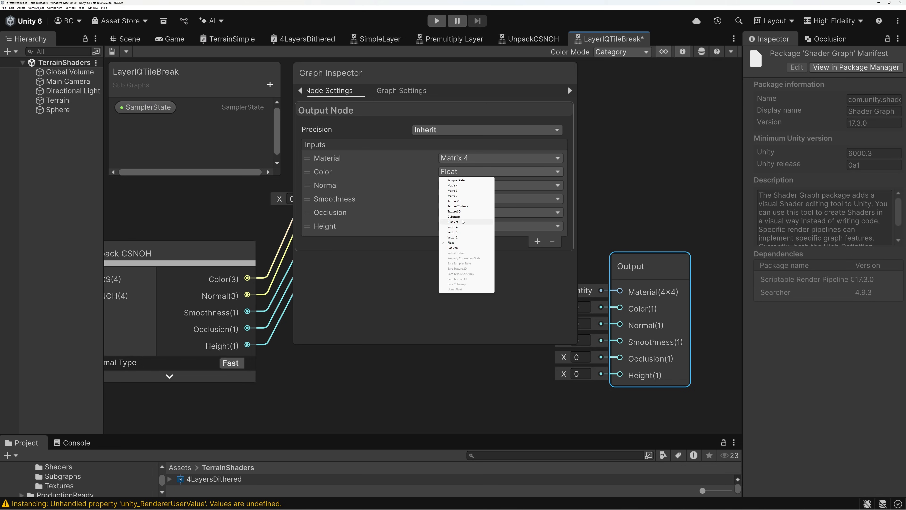
pyautogui.click(462, 233)
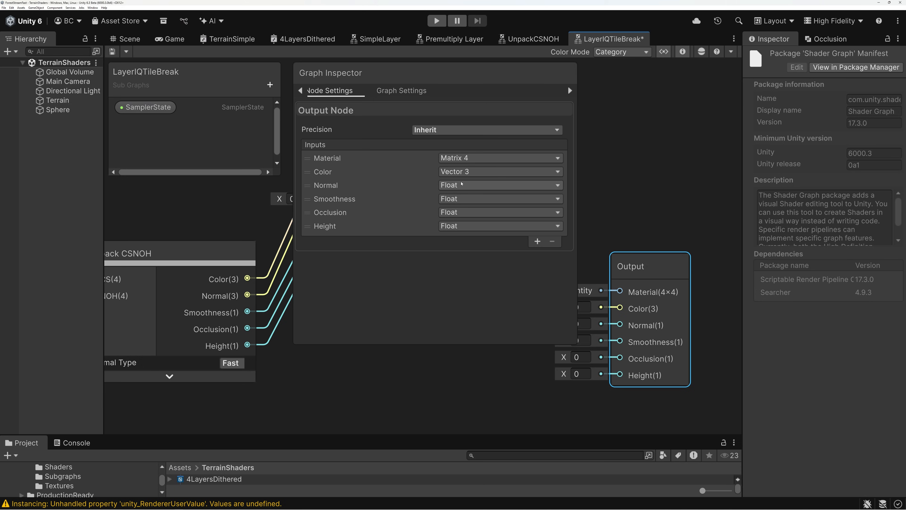
pyautogui.click(464, 185)
pyautogui.click(453, 246)
pyautogui.click(683, 51)
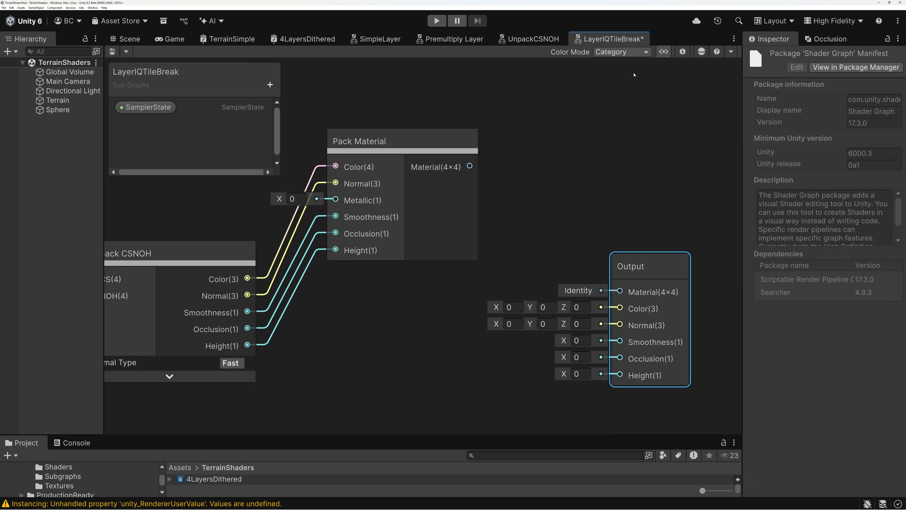
# - Connect Pack Material's Material output and Unpack CSNOH's Color, Normal, Smoothness, Occlusion and Height outputs to the matching Output inputs
pyautogui.moveTo(470, 166); pyautogui.dragTo(620, 291)
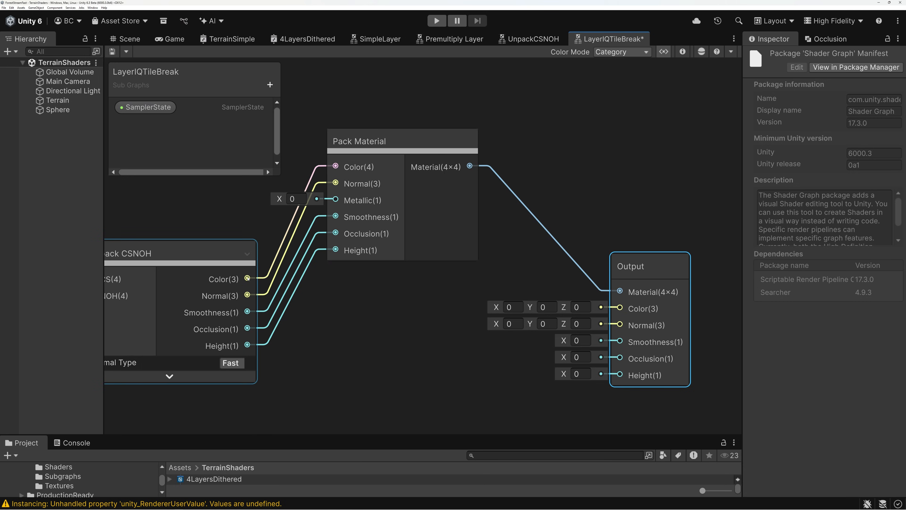
pyautogui.moveTo(247, 278); pyautogui.dragTo(619, 308)
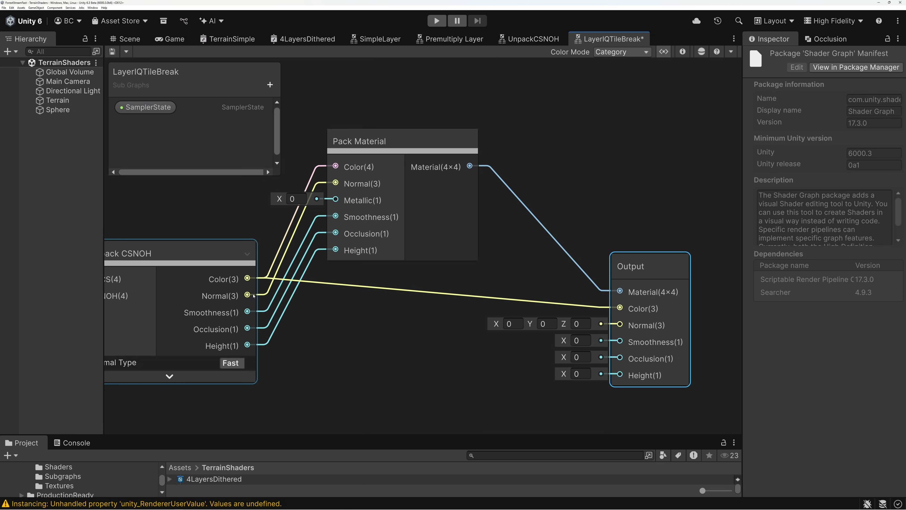
pyautogui.moveTo(248, 295); pyautogui.dragTo(620, 324)
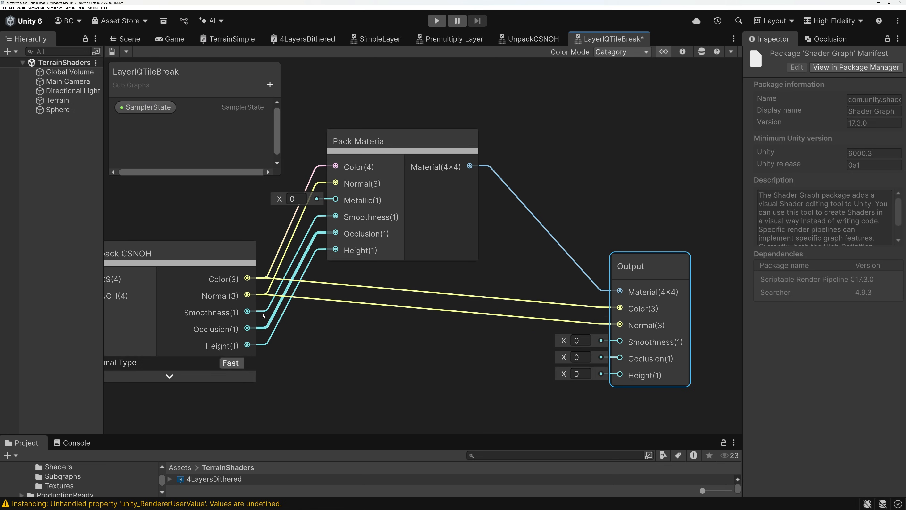
pyautogui.moveTo(247, 312); pyautogui.dragTo(620, 342)
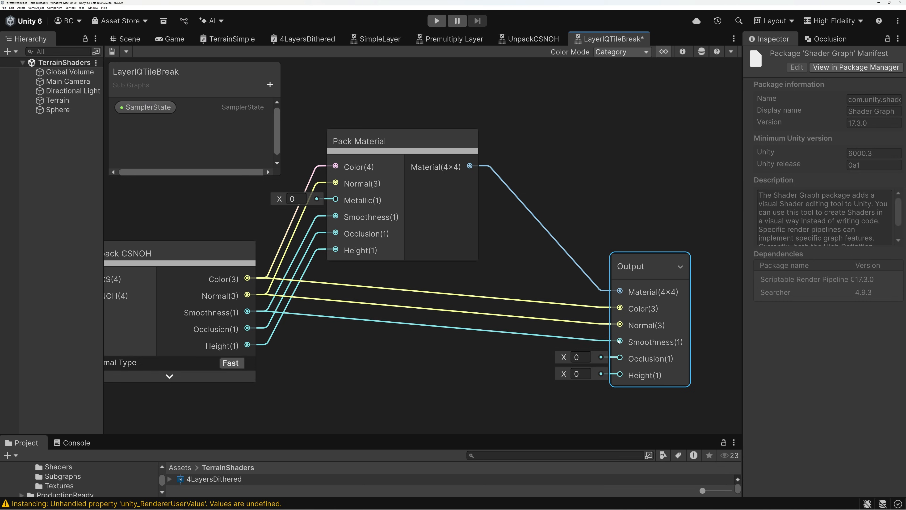
pyautogui.moveTo(247, 328); pyautogui.dragTo(620, 358)
pyautogui.moveTo(247, 345); pyautogui.dragTo(620, 364)
# - Move the Output node closer to Pack Material and save the LayerIQTileBreak sub graph
pyautogui.moveTo(642, 288); pyautogui.dragTo(542, 259)
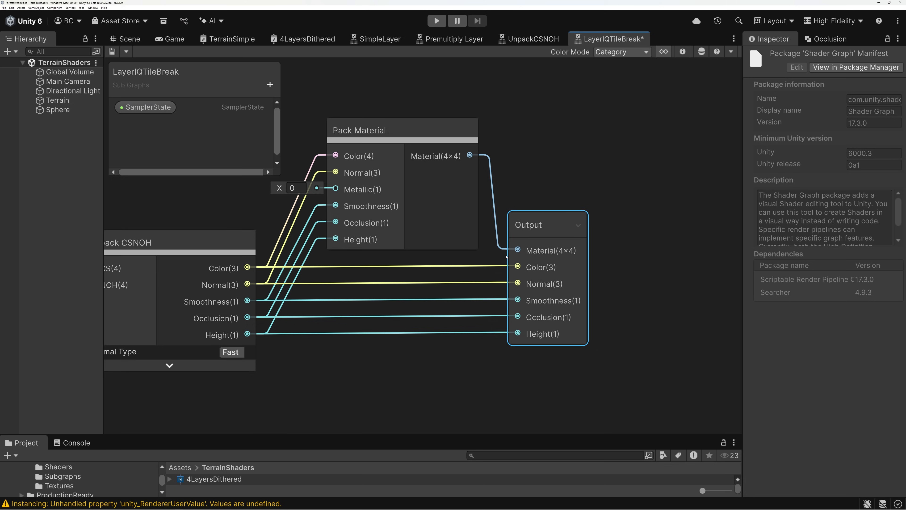
pyautogui.scroll(-2, 506, 256)
pyautogui.moveTo(311, 221); pyautogui.dragTo(539, 198, button='middle')
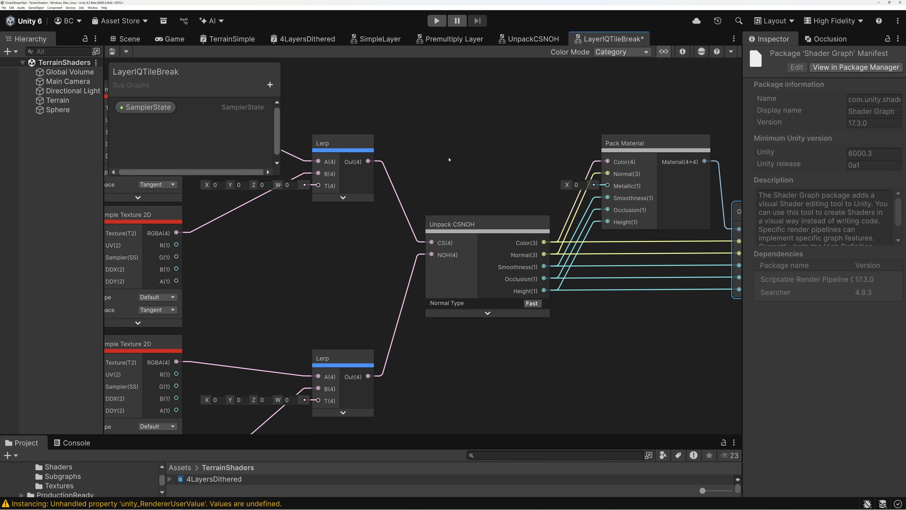
pyautogui.click(113, 51)
# - Switch to the TerrainSimple graph and move the Simple Layer and Rotation Layer nodes upward to make room
pyautogui.click(233, 40)
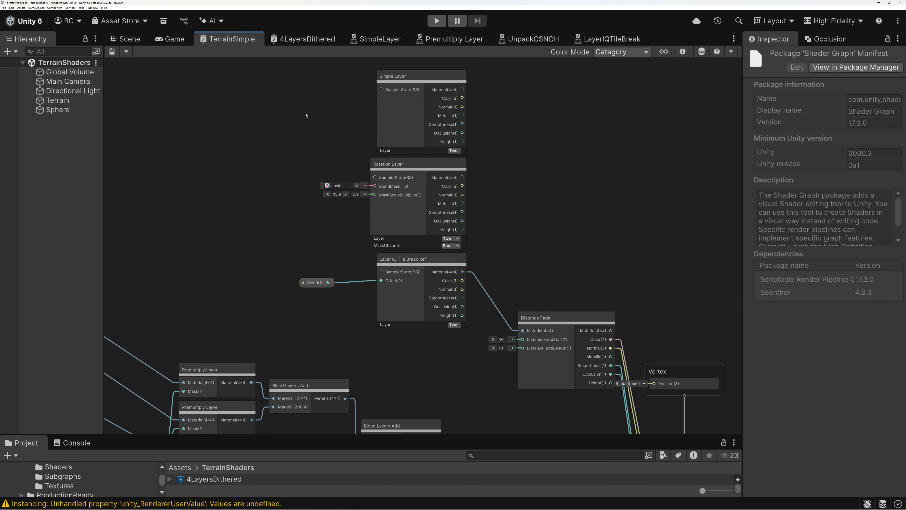
pyautogui.moveTo(508, 179); pyautogui.dragTo(496, 250, button='middle')
pyautogui.moveTo(408, 164); pyautogui.dragTo(413, 145)
pyautogui.moveTo(399, 232); pyautogui.dragTo(410, 207)
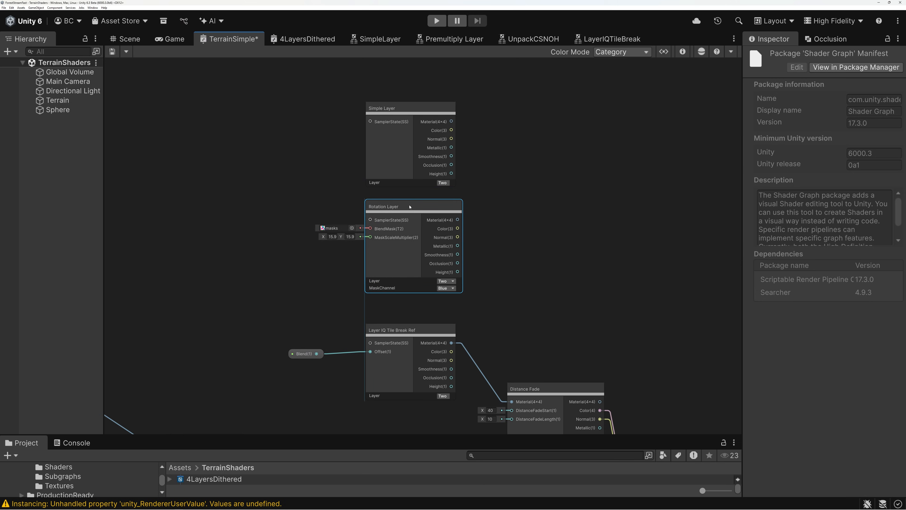
pyautogui.moveTo(409, 207); pyautogui.dragTo(398, 224)
# - Replace the Layer IQ Tile Break Ref node with LayerIQTileBreak and connect its Material output to Distance Fade's Material input
pyautogui.click(416, 328)
pyautogui.moveTo(499, 305); pyautogui.dragTo(508, 231, button='middle')
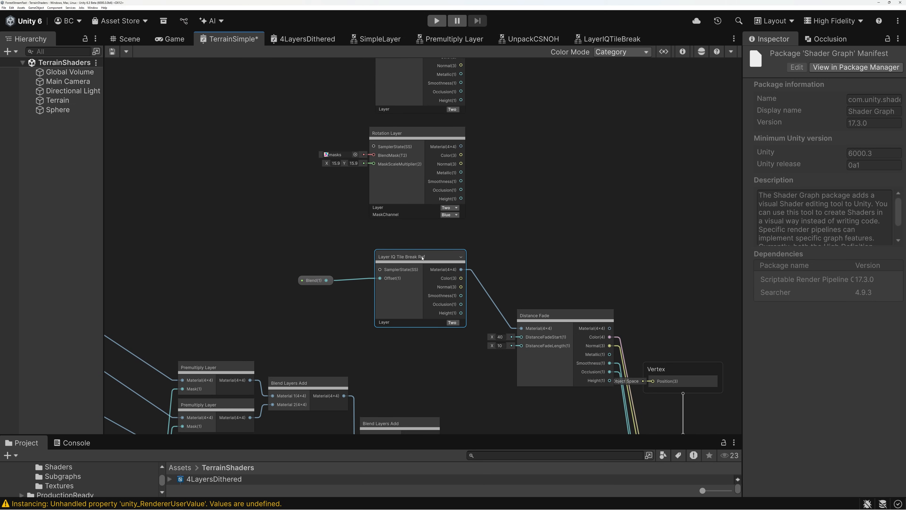
pyautogui.press('Delete')
pyautogui.moveTo(334, 438); pyautogui.dragTo(354, 273)
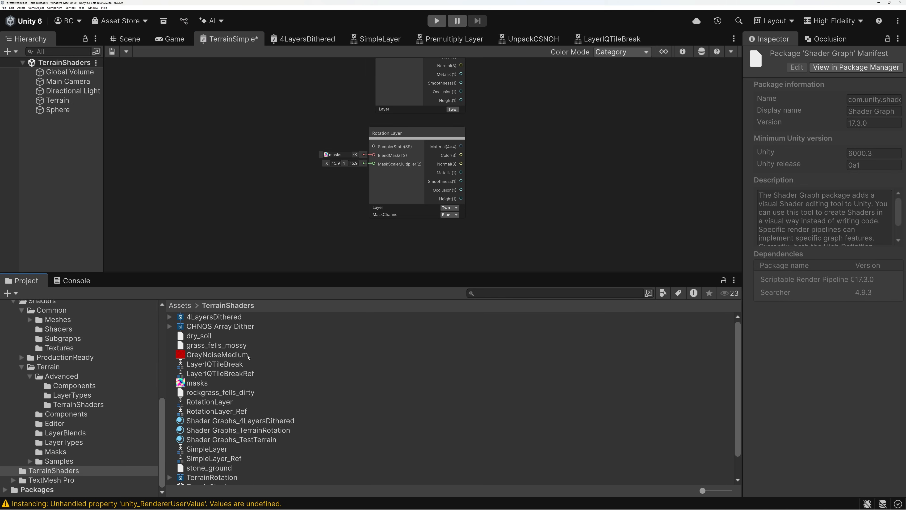
pyautogui.moveTo(214, 364); pyautogui.dragTo(512, 250)
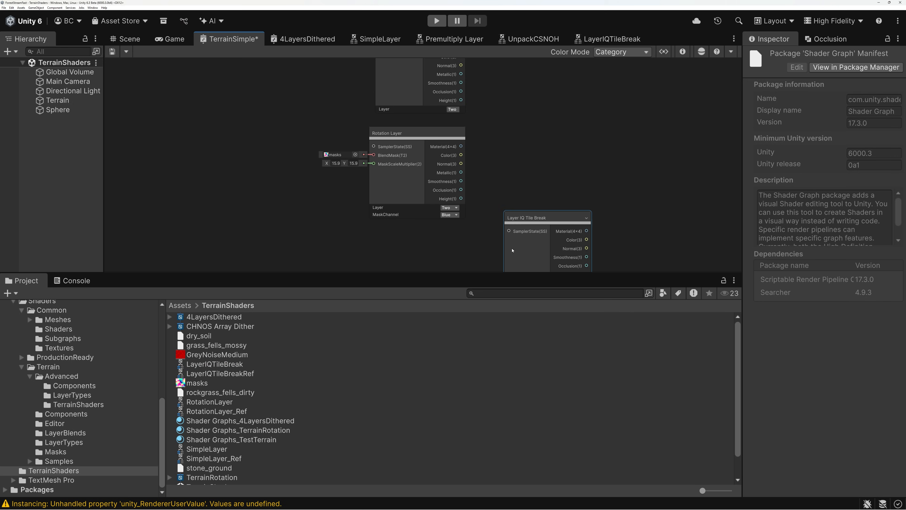
pyautogui.moveTo(357, 273); pyautogui.dragTo(357, 408)
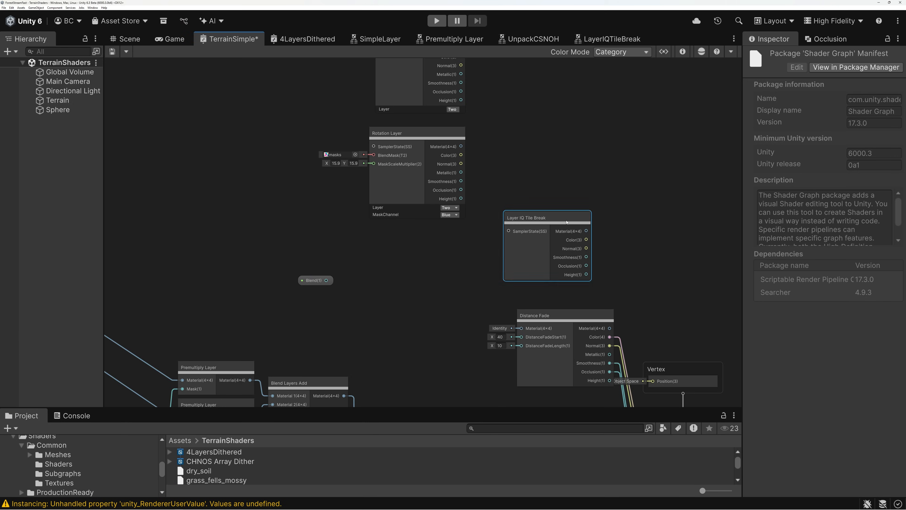
pyautogui.moveTo(566, 222); pyautogui.dragTo(521, 328)
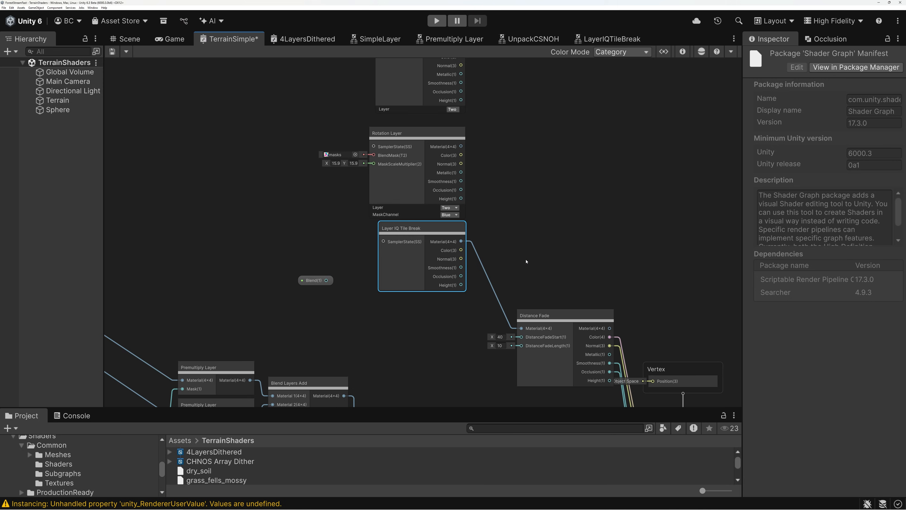
# - Connect Layer IQ Tile Break's Color output to the Fragment's Base Color and delete Distance Fade's remaining connections to the Fragment block
pyautogui.moveTo(542, 263); pyautogui.dragTo(511, 171, button='middle')
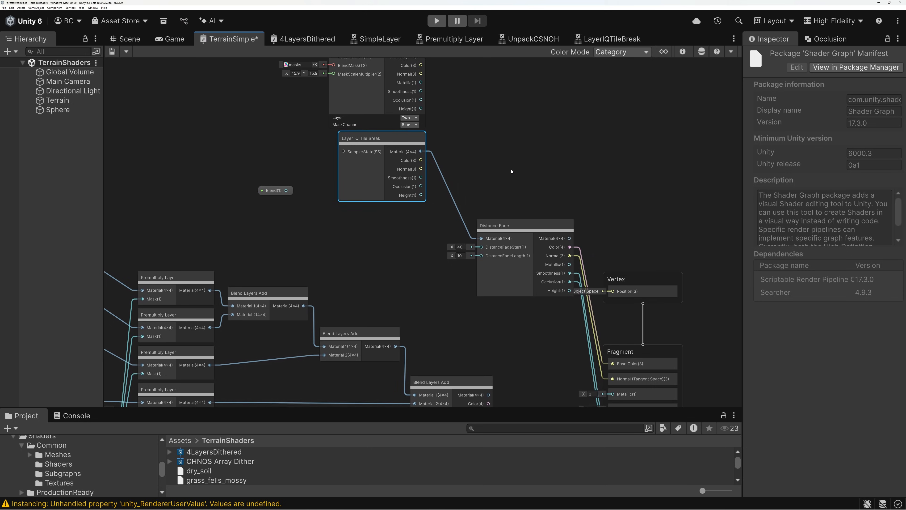
pyautogui.moveTo(422, 161); pyautogui.dragTo(613, 341)
pyautogui.click(600, 342)
pyautogui.press('Delete')
pyautogui.doubleClick(594, 342)
pyautogui.press('Delete')
pyautogui.click(594, 345)
pyautogui.press('Delete')
pyautogui.doubleClick(594, 345)
pyautogui.click(593, 344)
pyautogui.press('Delete')
pyautogui.click(594, 345)
pyautogui.press('Delete')
# - Save the TerrainSimple shader graph and view the terrain in the Scene
pyautogui.click(112, 52)
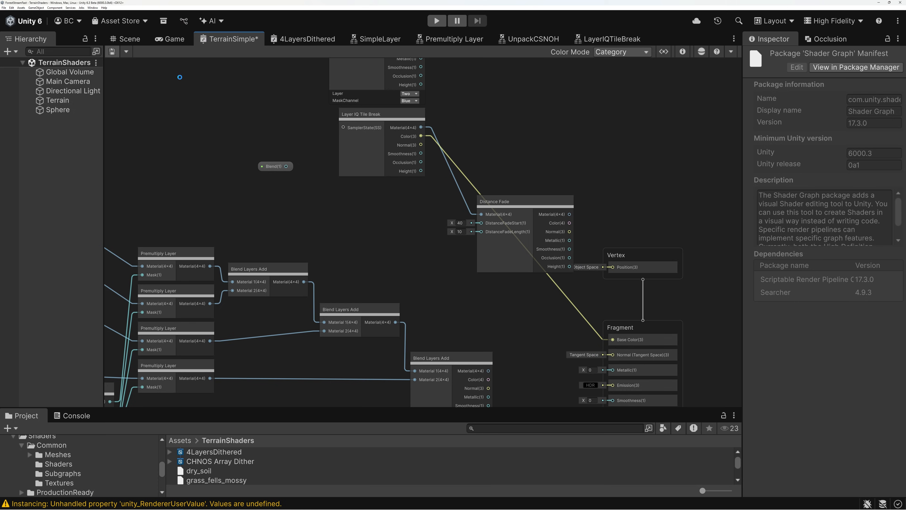
pyautogui.click(125, 40)
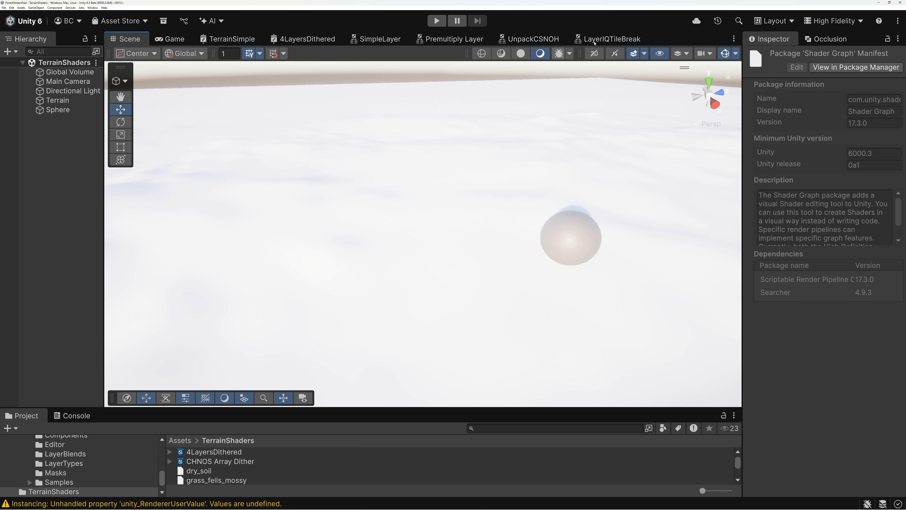
# - Return to the LayerIQTileBreak sub graph and add a Dropdown property named Layer
pyautogui.click(610, 39)
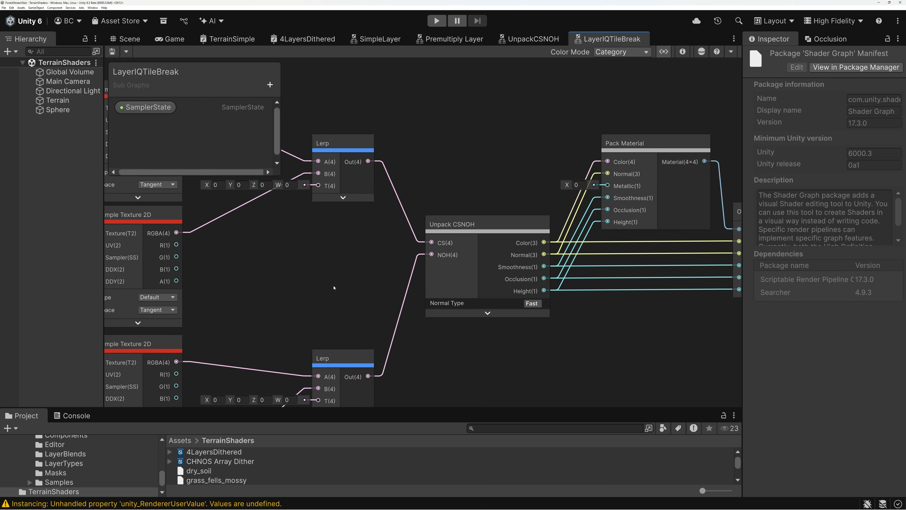
pyautogui.moveTo(257, 258); pyautogui.dragTo(485, 266, button='middle')
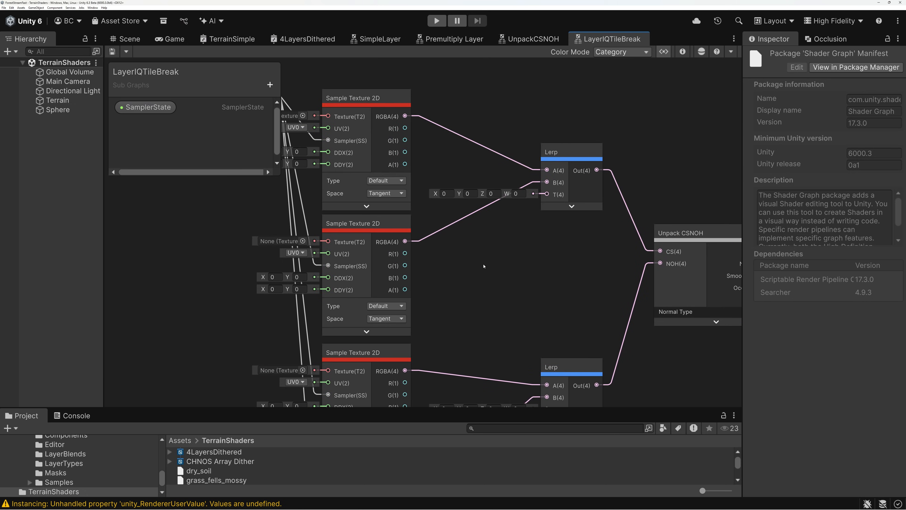
pyautogui.scroll(-3, 476, 266)
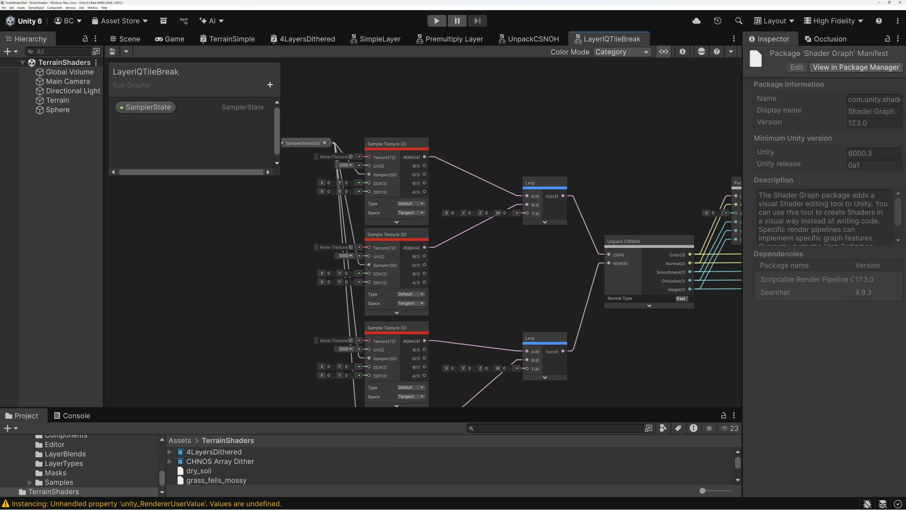
pyautogui.click(270, 84)
pyautogui.click(285, 185)
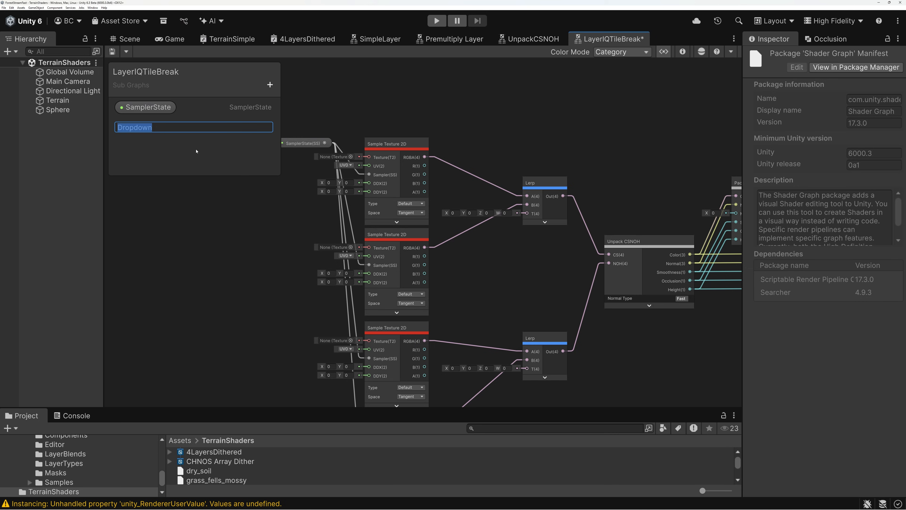
pyautogui.write('Layer')
pyautogui.press('Return')
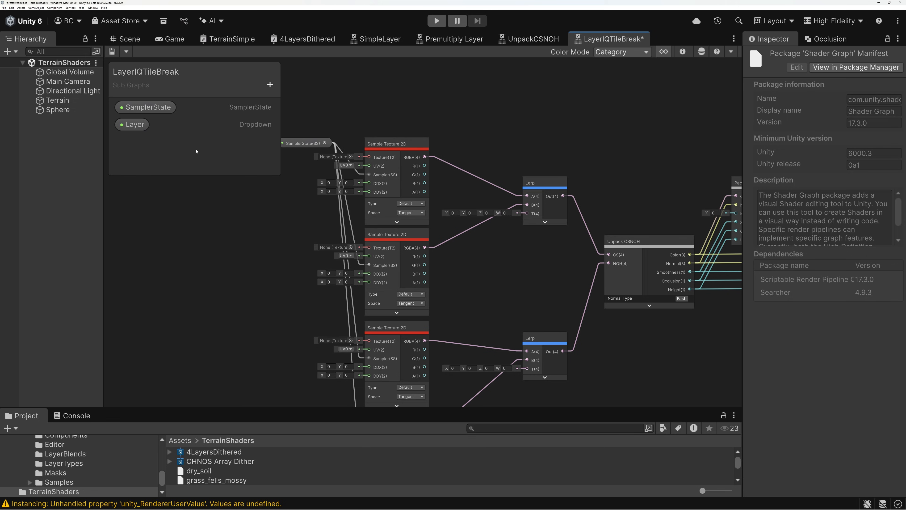
# - Open the Layer dropdown property's settings and add two more entries to its list
pyautogui.click(133, 124)
pyautogui.click(683, 51)
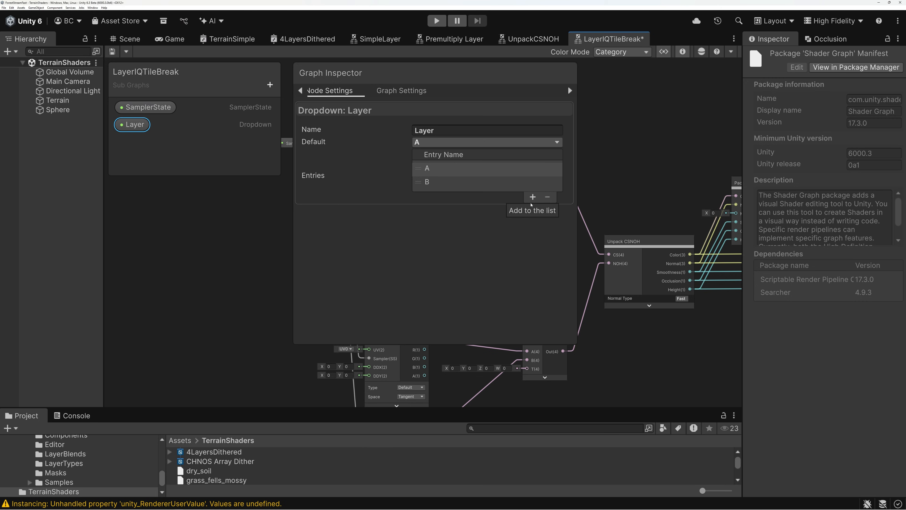
pyautogui.click(532, 196)
pyautogui.click(532, 210)
# - Rename the Layer dropdown's four entries to Zero, One, Two and Three
pyautogui.click(449, 169)
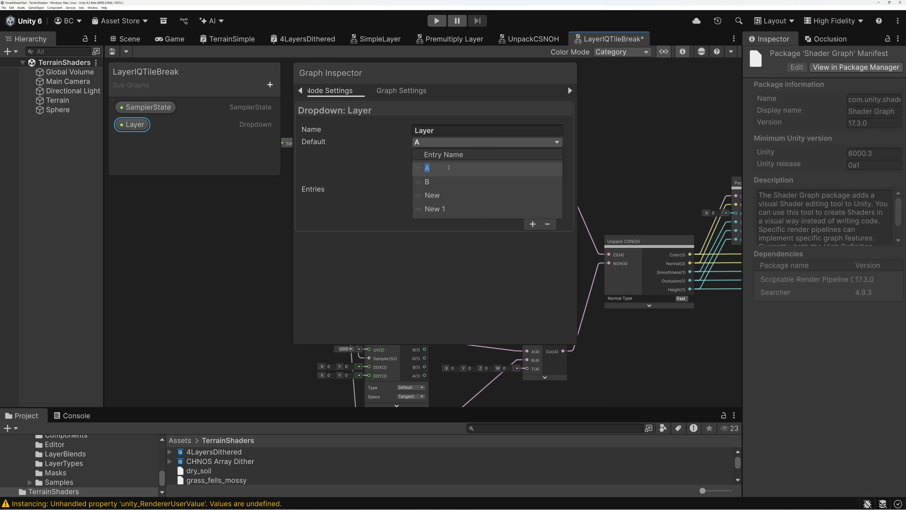
pyautogui.write('Zero')
pyautogui.click(439, 181)
pyautogui.write('One')
pyautogui.click(451, 196)
pyautogui.write('Two')
pyautogui.press('Return')
pyautogui.click(453, 207)
pyautogui.write('Three')
# - Place a Layer node in the graph, set its One, Two and Three inputs to 1, 2 and 3, and collapse its preview
pyautogui.moveTo(205, 264); pyautogui.dragTo(207, 271)
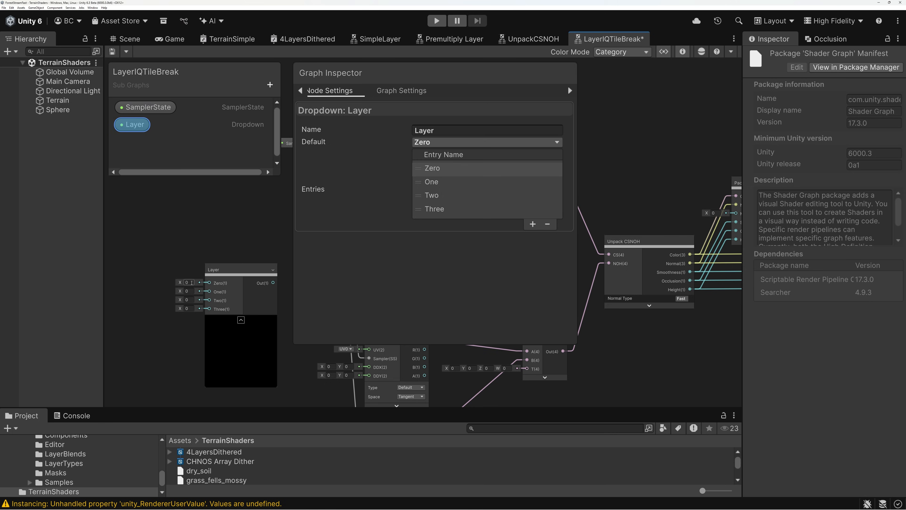
pyautogui.write('1')
pyautogui.click(191, 299)
pyautogui.write('2')
pyautogui.click(191, 309)
pyautogui.write('3')
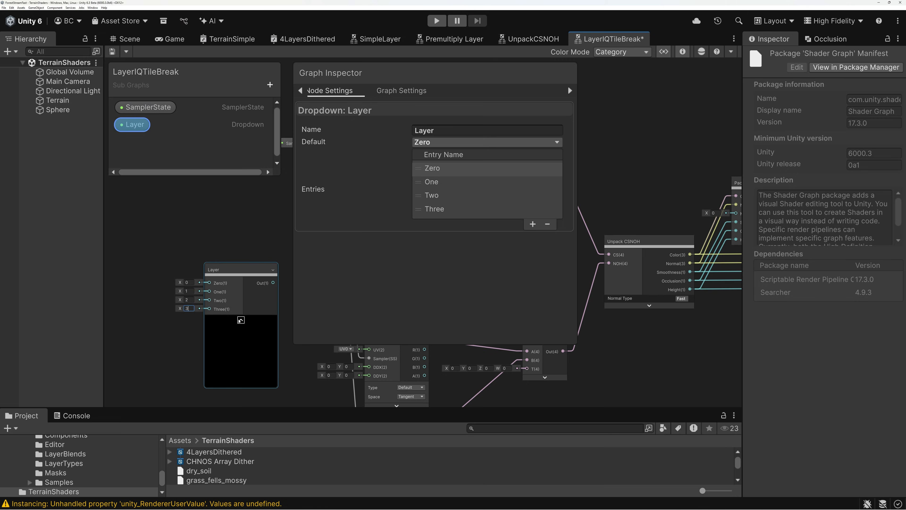
pyautogui.click(241, 320)
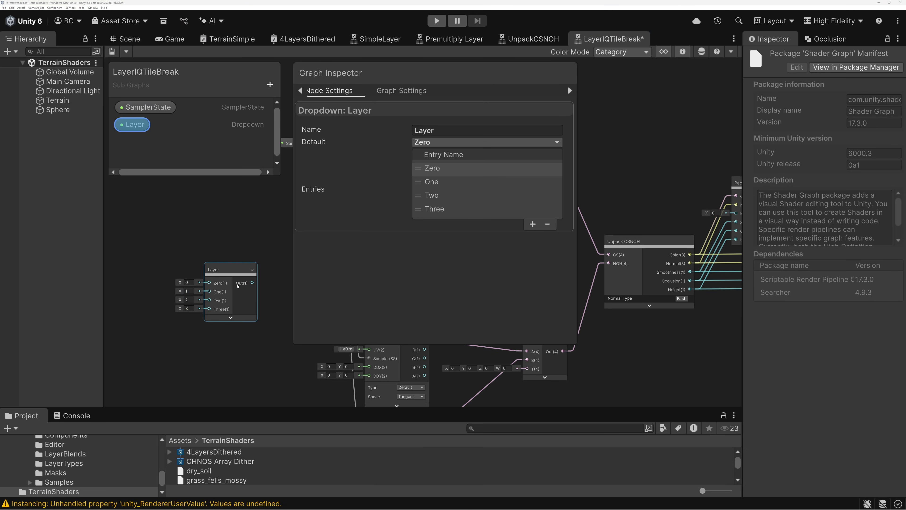
# - Hide the Graph Inspector and move the Layer node farther away from the Sample Texture 2D nodes
pyautogui.moveTo(230, 272); pyautogui.dragTo(232, 260)
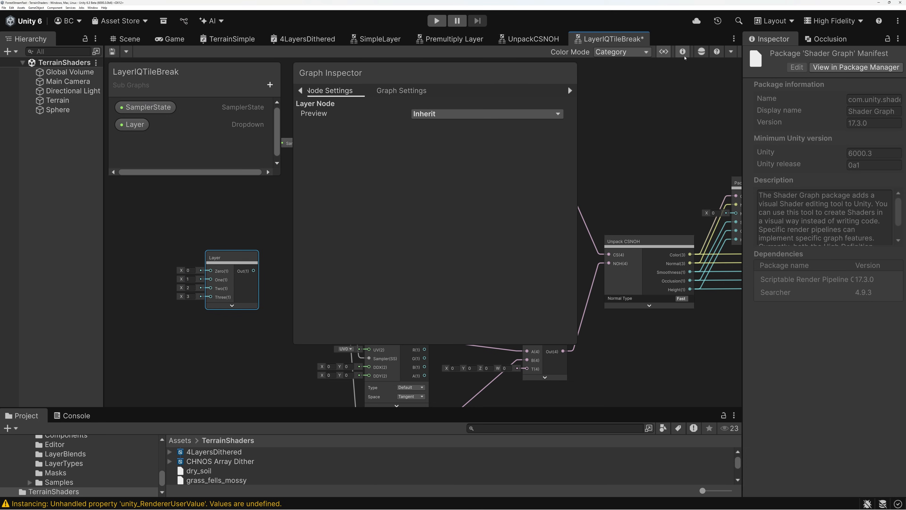
pyautogui.click(683, 52)
pyautogui.moveTo(213, 245); pyautogui.dragTo(489, 247, button='middle')
pyautogui.moveTo(507, 256); pyautogui.dragTo(316, 219)
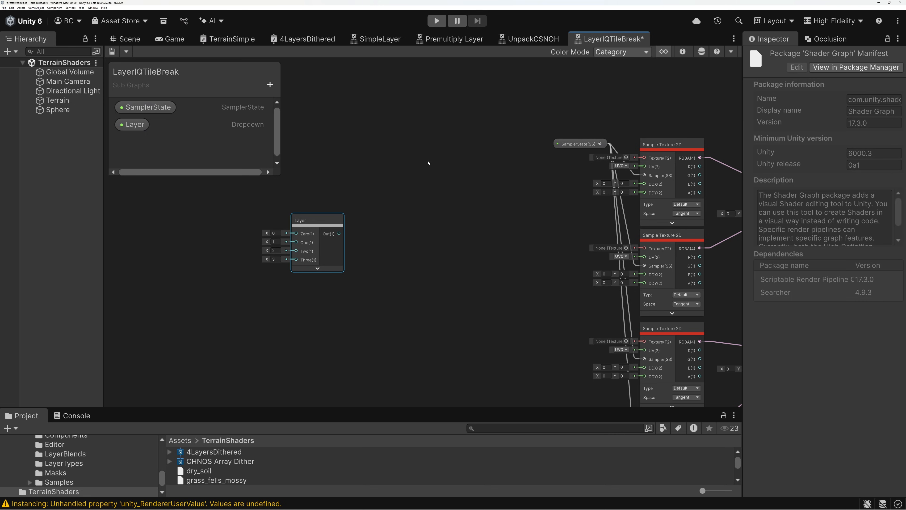
# - Add a Terrain Texture node between Layer and the samplers, and connect Layer's output to its Index input
pyautogui.press('space')
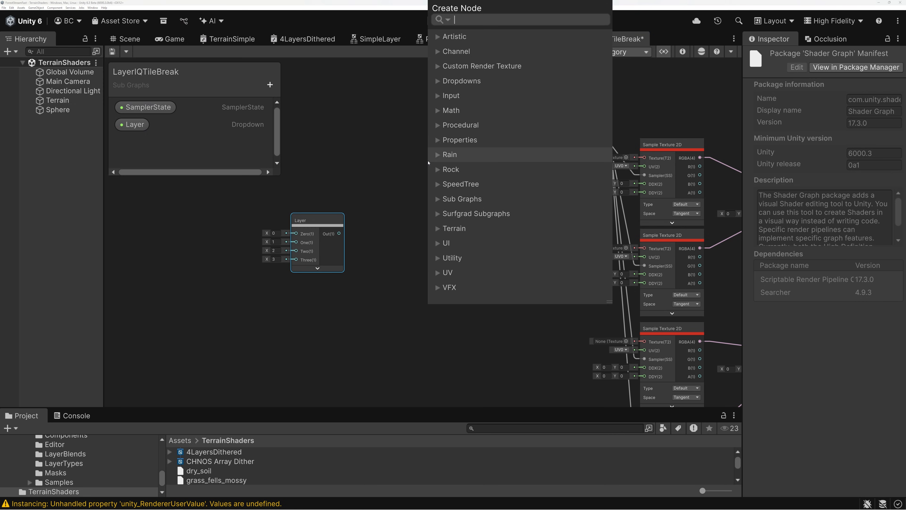
pyautogui.write('terrain')
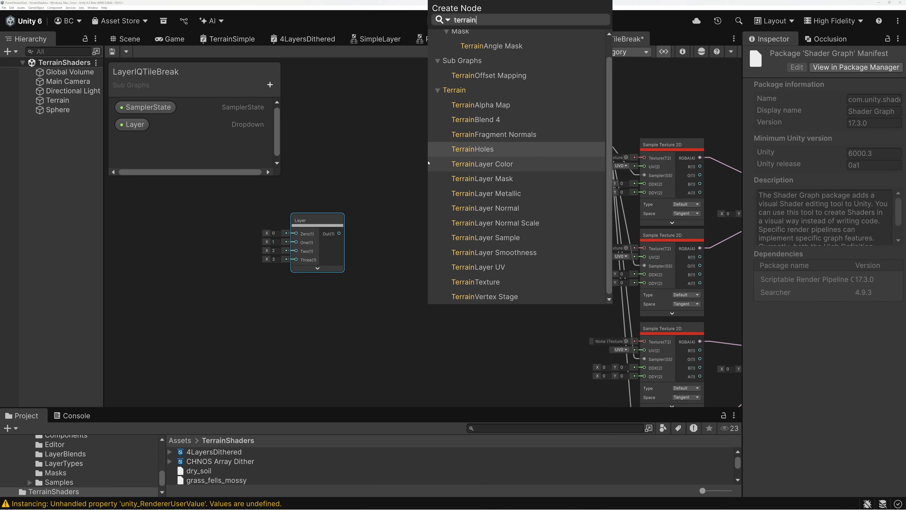
pyautogui.write(' tex')
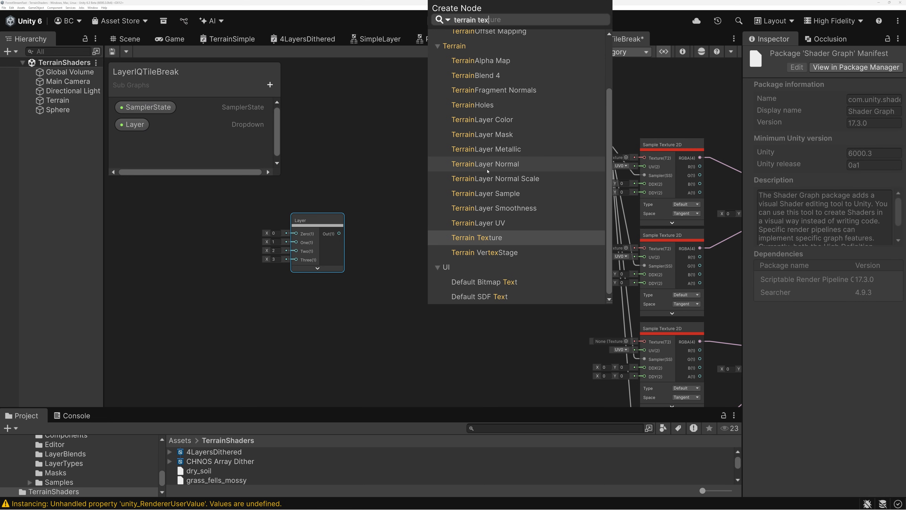
pyautogui.click(488, 237)
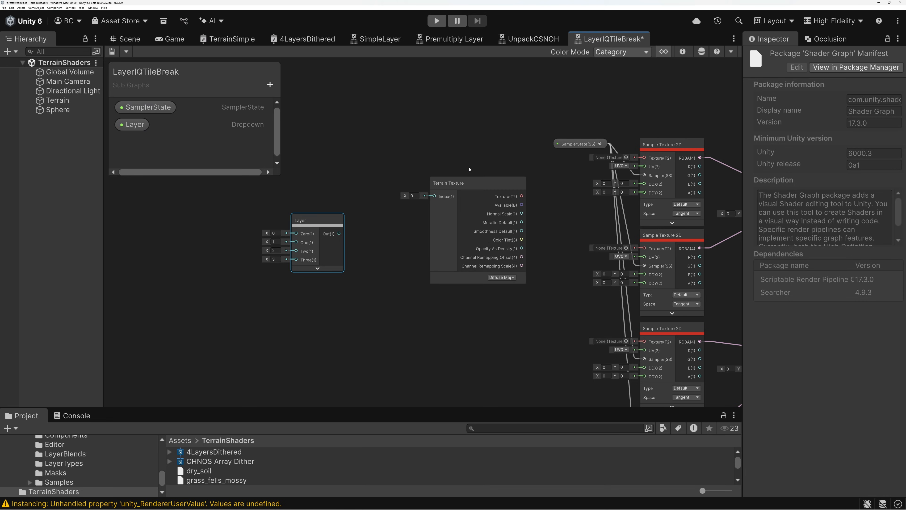
pyautogui.moveTo(475, 183); pyautogui.dragTo(458, 152)
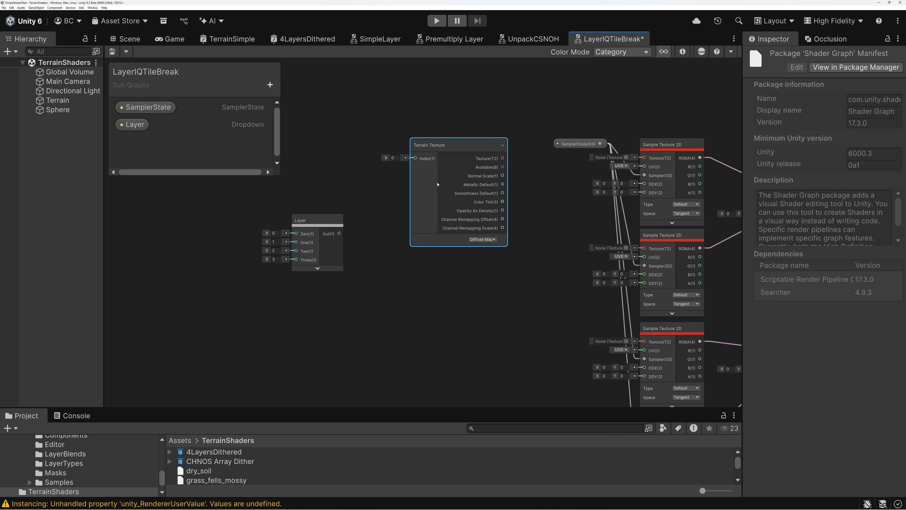
pyautogui.moveTo(339, 234); pyautogui.dragTo(416, 160)
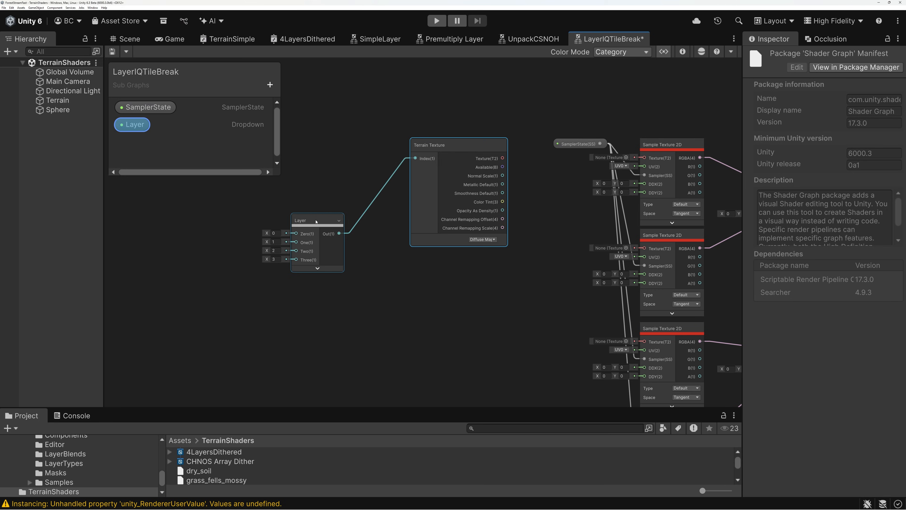
pyautogui.moveTo(450, 145); pyautogui.dragTo(428, 144)
# - Duplicate the Terrain Texture node, place the copy below the original and set it to Normal Map
pyautogui.scroll(5, 456, 242)
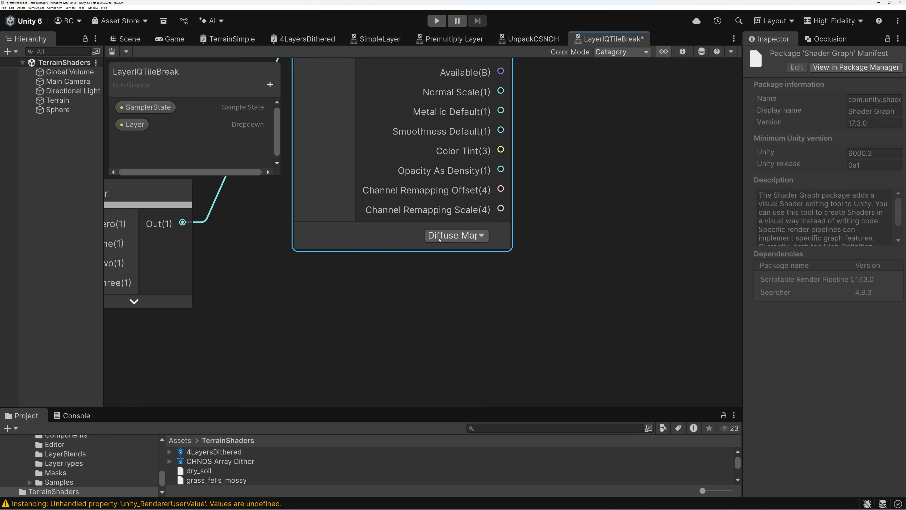
pyautogui.scroll(-8, 457, 234)
pyautogui.scroll(5, 439, 186)
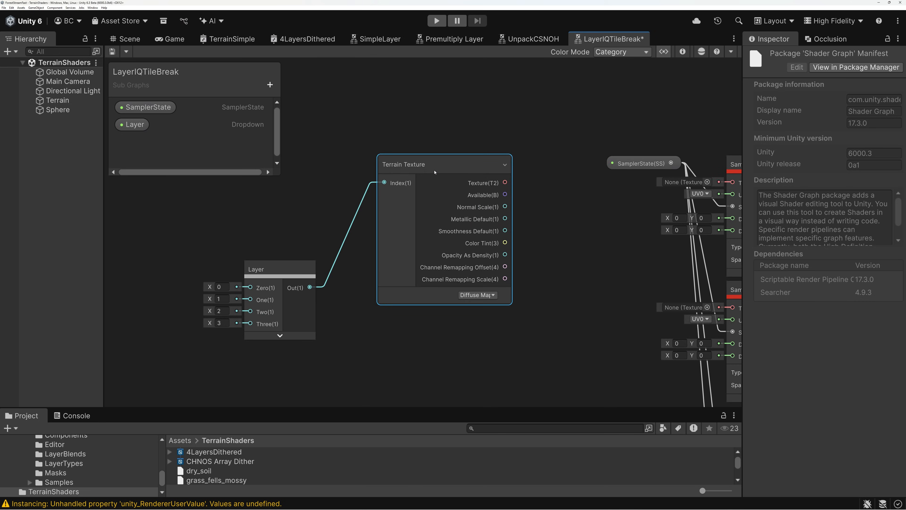
pyautogui.hotkey('ctrl', 'd')
pyautogui.moveTo(486, 181); pyautogui.dragTo(428, 318)
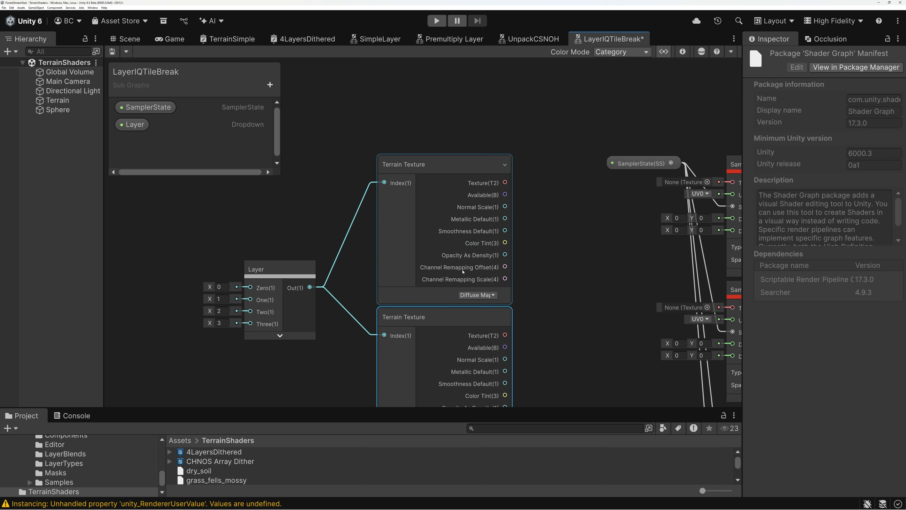
pyautogui.moveTo(463, 266); pyautogui.dragTo(461, 129, button='middle')
pyautogui.click(474, 311)
pyautogui.click(472, 323)
pyautogui.moveTo(553, 159); pyautogui.dragTo(541, 242, button='middle')
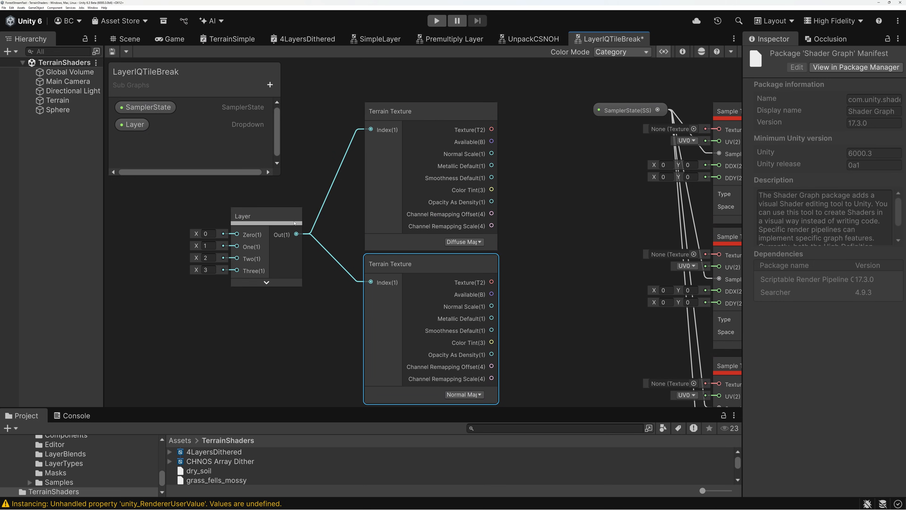
# - Collapse the Layer node's unconnected inputs and move both Terrain Texture nodes closer to it
pyautogui.click(296, 216)
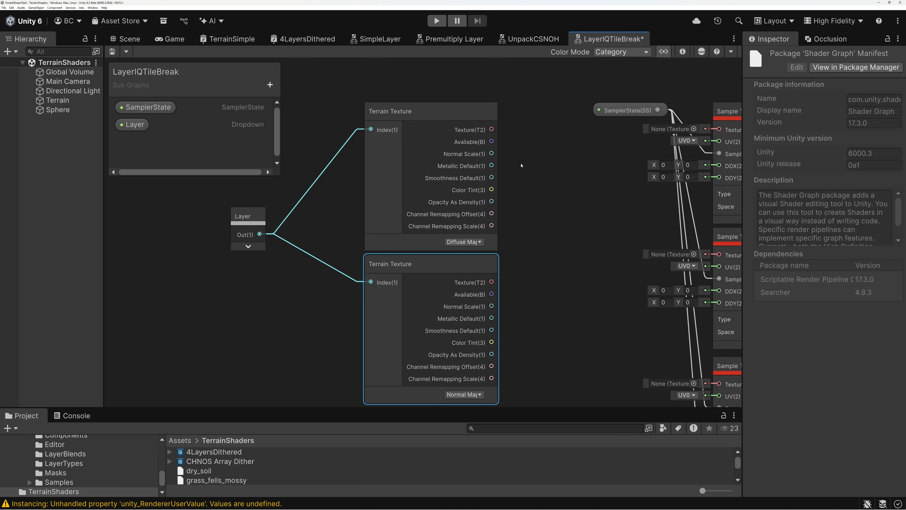
pyautogui.moveTo(534, 191); pyautogui.dragTo(487, 203, button='middle')
pyautogui.moveTo(299, 229); pyautogui.dragTo(305, 312)
# - Add a Split Texture Transform node fed by the diffuse Terrain Texture, collapse that texture node's unused ports and place the two side by side
pyautogui.click(391, 165)
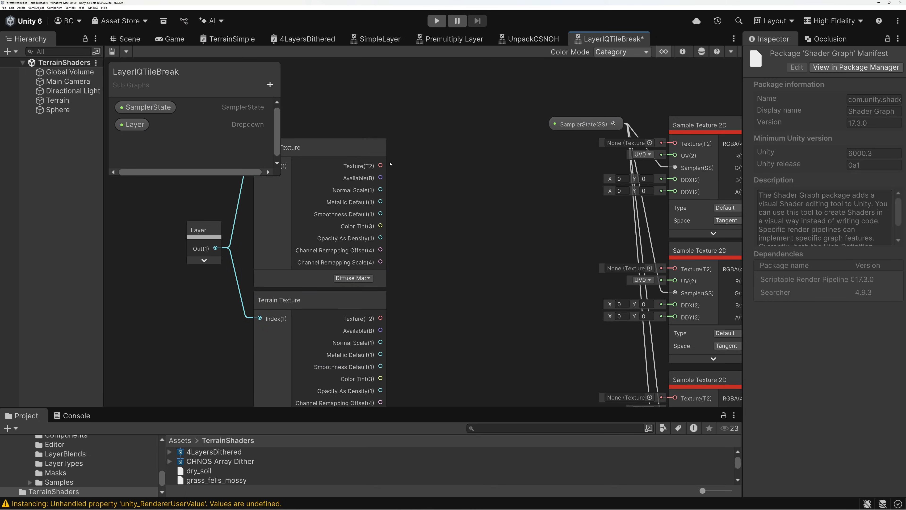
pyautogui.press('space')
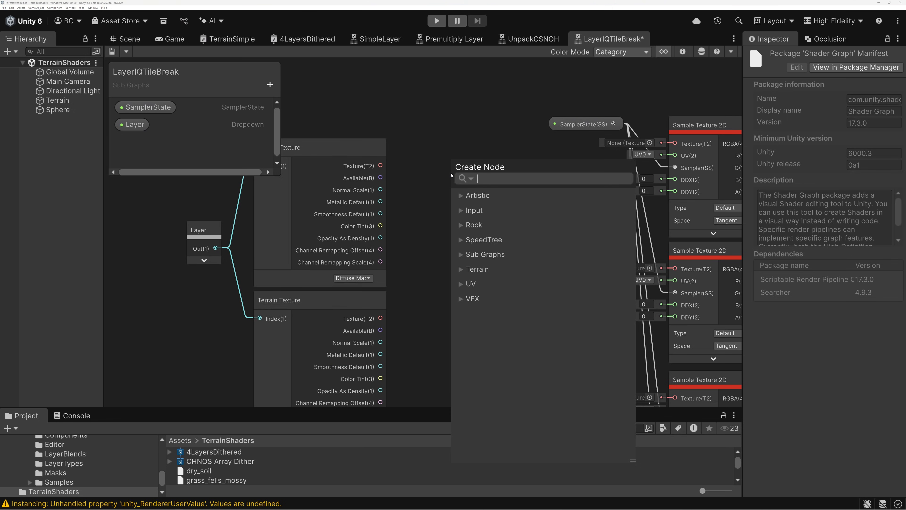
pyautogui.write('split')
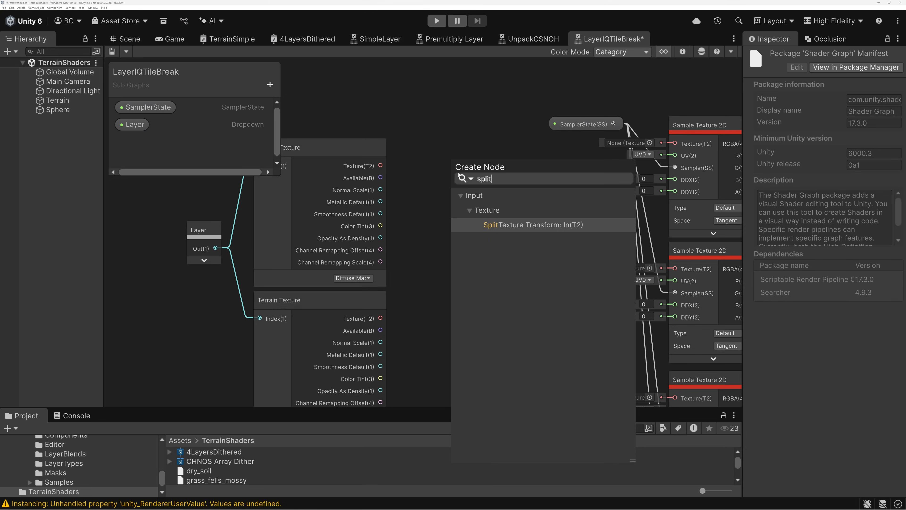
pyautogui.click(478, 224)
pyautogui.moveTo(418, 172)
pyautogui.mouseDown()
pyautogui.moveTo(427, 154)
pyautogui.moveTo(417, 155)
pyautogui.mouseUp()
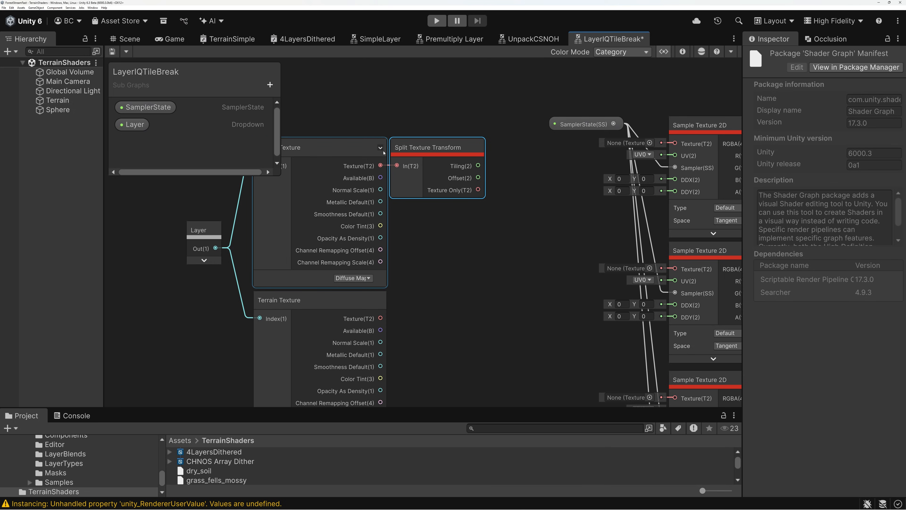
pyautogui.click(381, 149)
pyautogui.moveTo(443, 158); pyautogui.dragTo(394, 158)
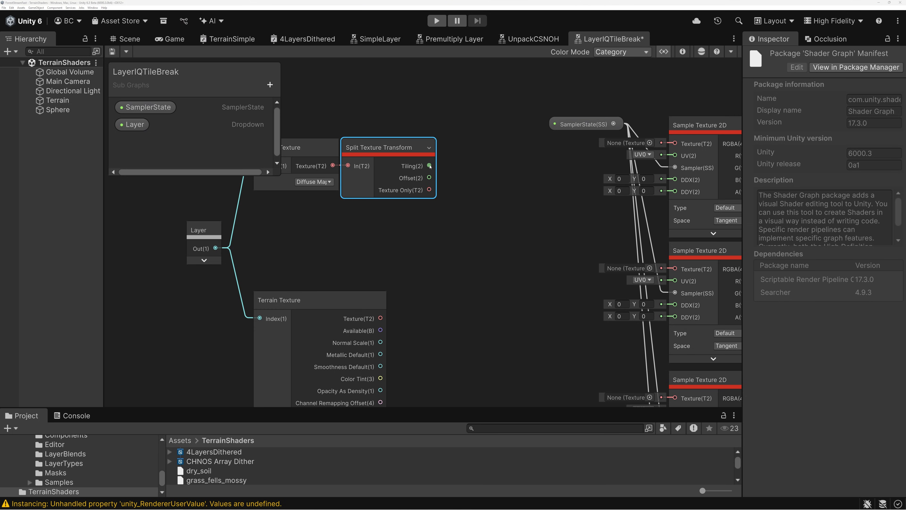
# - Add a Tiling And Offset node, connect the split's Tiling to UV and Offset to Tiling, and collapse its preview
pyautogui.press('space')
pyautogui.write('t')
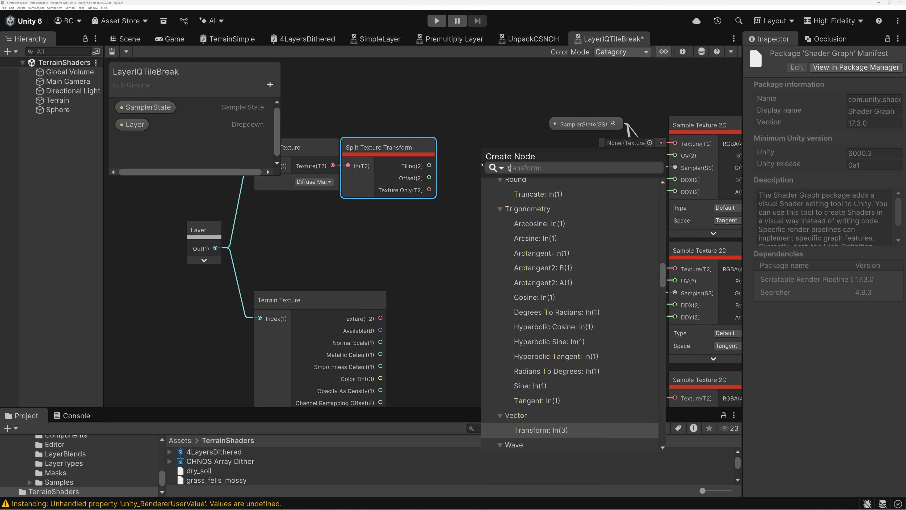
pyautogui.write('iling')
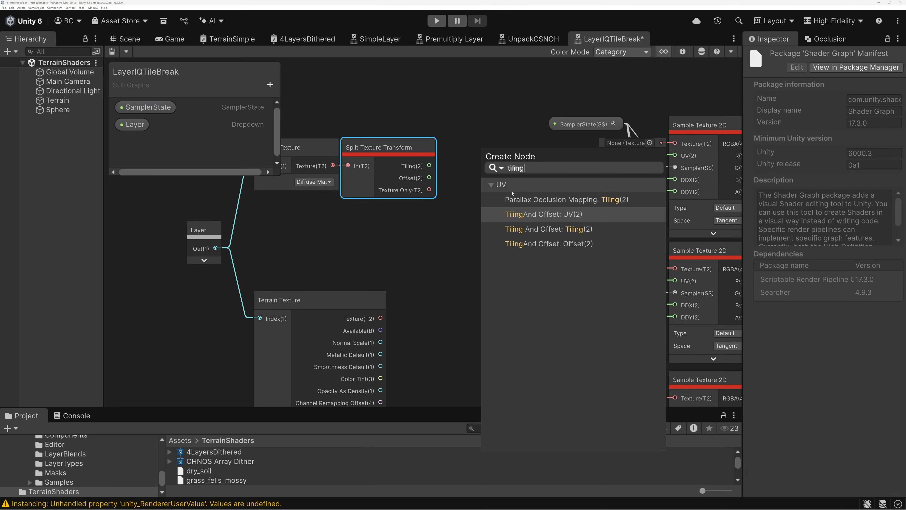
pyautogui.doubleClick(527, 215)
pyautogui.moveTo(429, 177); pyautogui.dragTo(482, 188)
pyautogui.moveTo(478, 156); pyautogui.dragTo(463, 151)
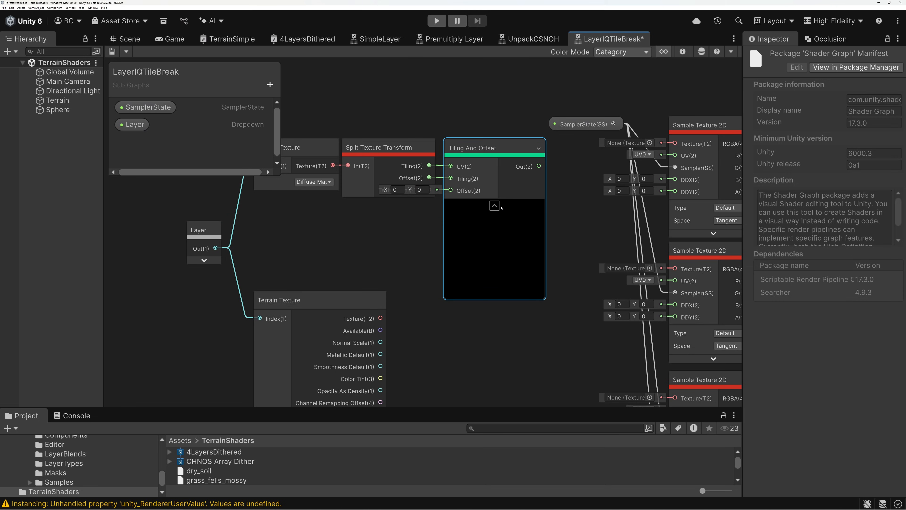
pyautogui.click(494, 206)
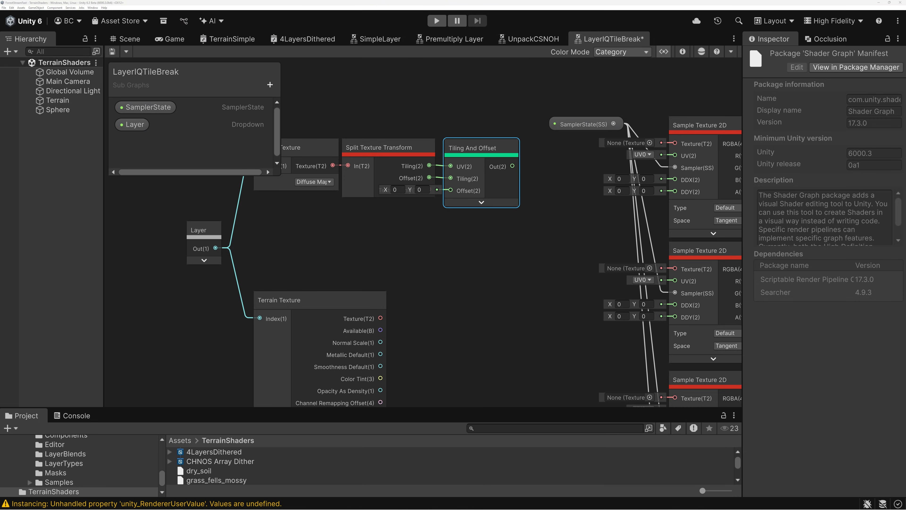
# - Duplicate the Split Texture Transform node and feed the copy from the Normal Map Terrain Texture's Texture output
pyautogui.click(377, 153)
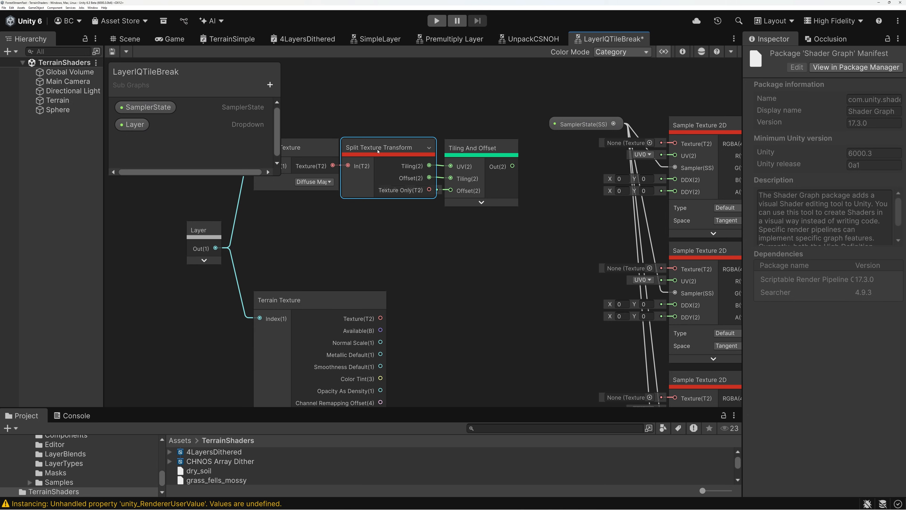
pyautogui.hotkey('ctrl', 'd')
pyautogui.moveTo(381, 318); pyautogui.dragTo(412, 300)
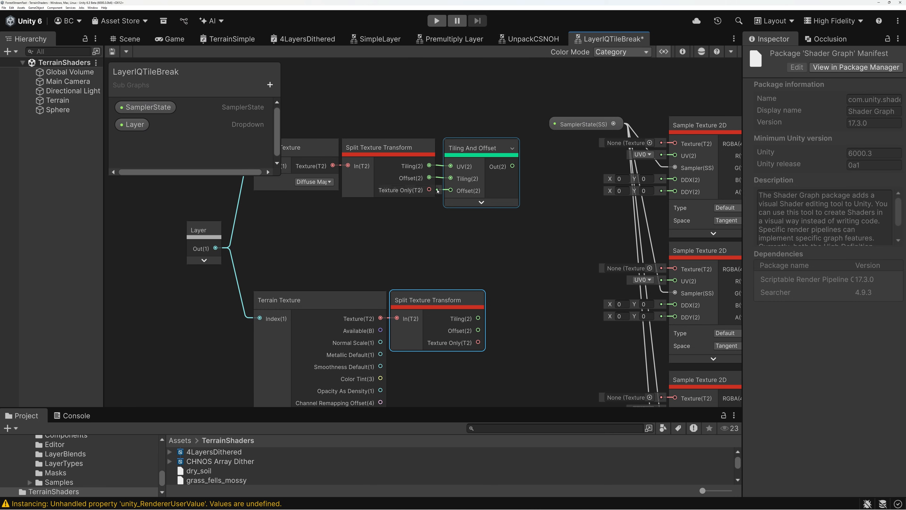
# - Connect the diffuse split's Texture Only output to the first two Sample Texture 2D nodes and the normal split's to the last two
pyautogui.moveTo(476, 153); pyautogui.dragTo(495, 148)
pyautogui.click(364, 153)
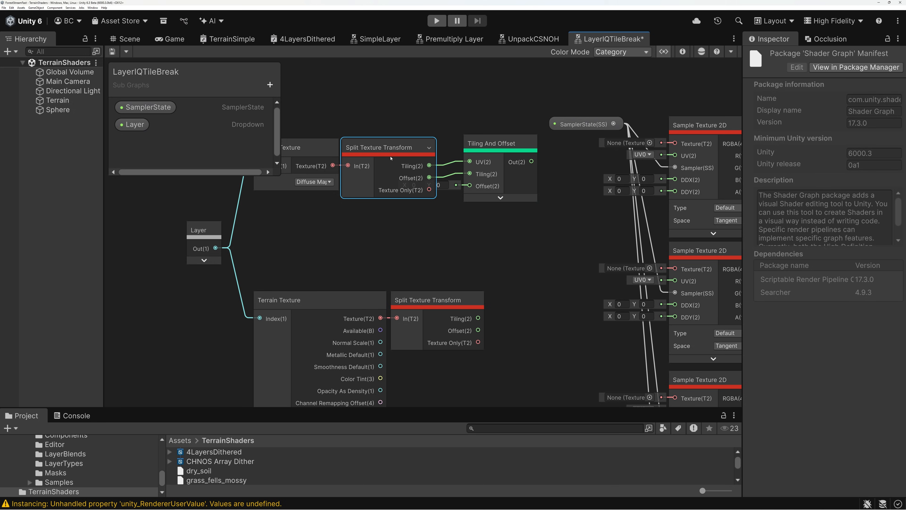
pyautogui.moveTo(430, 190); pyautogui.dragTo(676, 143)
pyautogui.moveTo(430, 190); pyautogui.dragTo(675, 268)
pyautogui.moveTo(493, 285); pyautogui.dragTo(463, 183, button='middle')
pyautogui.moveTo(450, 240); pyautogui.dragTo(647, 296)
pyautogui.moveTo(482, 223); pyautogui.dragTo(464, 153, button='middle')
pyautogui.moveTo(433, 171); pyautogui.dragTo(631, 353)
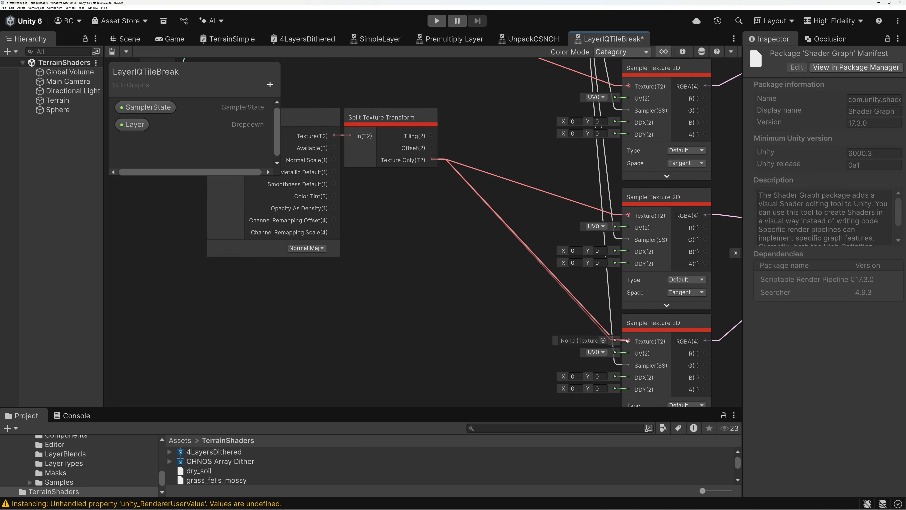
# - Collapse the Normal Map Terrain Texture's unused ports and arrange the texture, split, Tiling And Offset and Layer nodes compactly
pyautogui.scroll(-5, 467, 214)
pyautogui.moveTo(491, 189); pyautogui.dragTo(493, 235, button='middle')
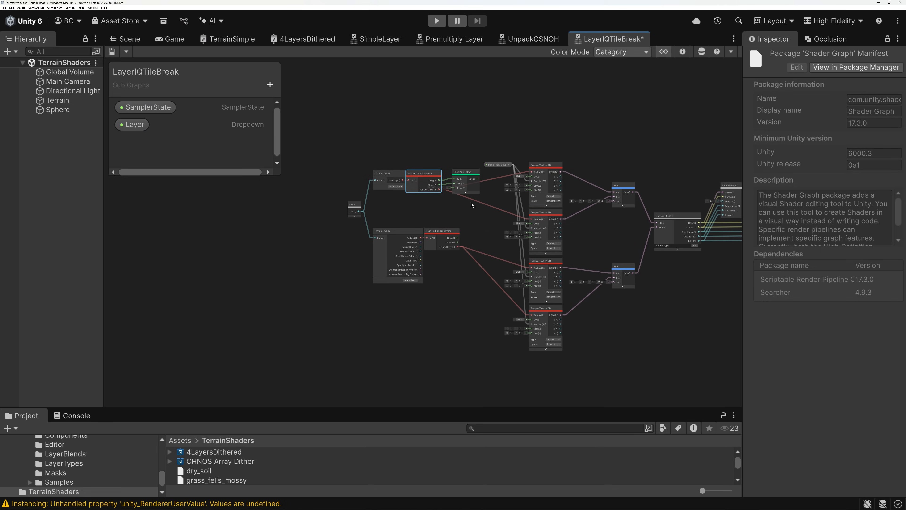
pyautogui.scroll(5, 456, 175)
pyautogui.moveTo(457, 174); pyautogui.dragTo(438, 178)
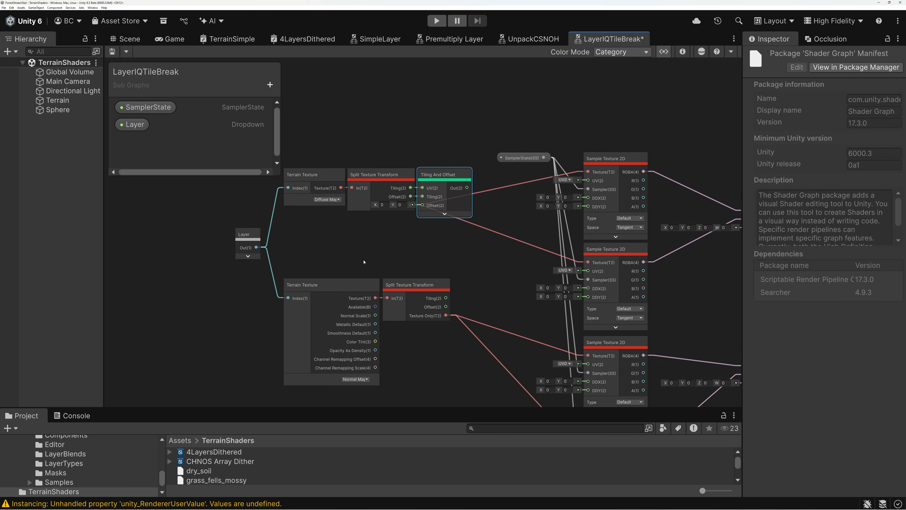
pyautogui.click(375, 286)
pyautogui.moveTo(389, 285); pyautogui.dragTo(407, 331)
pyautogui.moveTo(389, 287); pyautogui.dragTo(387, 224)
pyautogui.moveTo(246, 235); pyautogui.dragTo(249, 200)
# - Move the Layer, texture, split and tiling nodes as a group away from the Sample Texture 2D nodes to free space between them
pyautogui.scroll(-3, 319, 217)
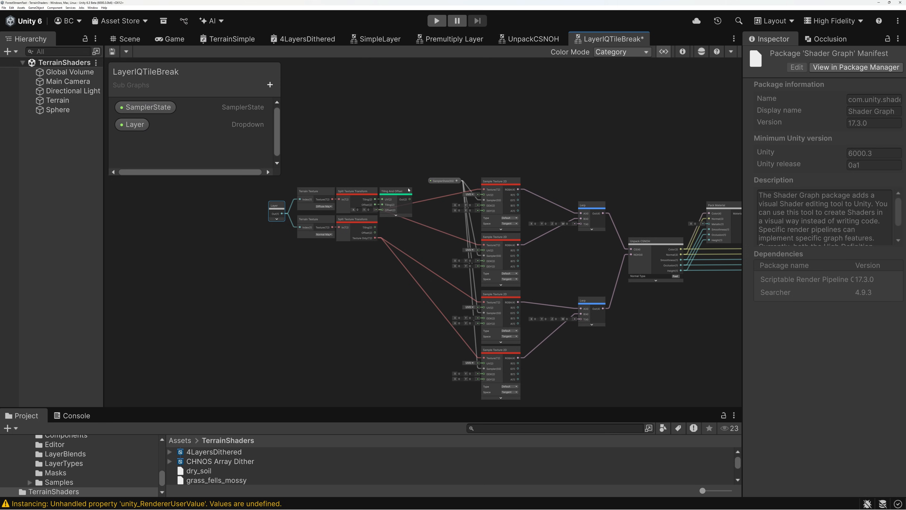
pyautogui.moveTo(336, 167); pyautogui.dragTo(463, 189, button='middle')
pyautogui.moveTo(374, 186); pyautogui.dragTo(502, 263)
pyautogui.moveTo(479, 221); pyautogui.dragTo(297, 195)
pyautogui.click(390, 189)
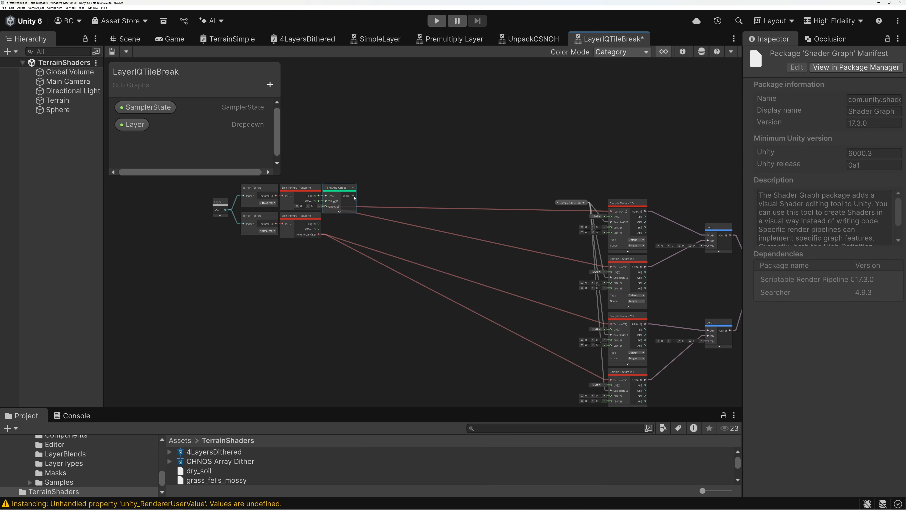
# - Create a DDX node fed from the Tiling And Offset node's output and collapse its preview
pyautogui.moveTo(354, 197); pyautogui.dragTo(435, 188)
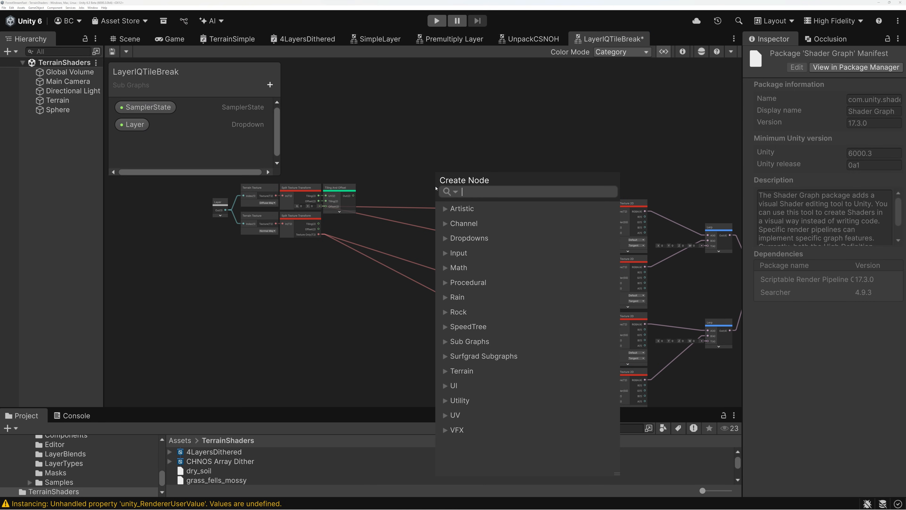
pyautogui.write('d')
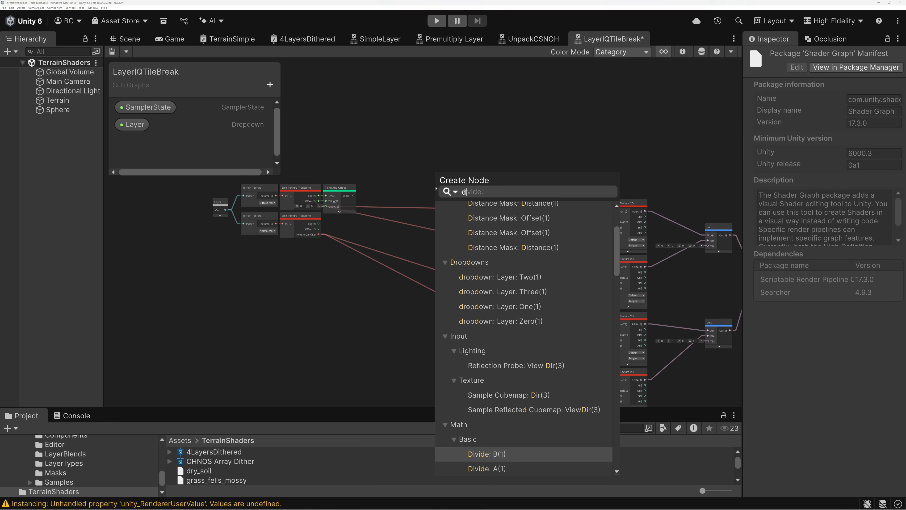
pyautogui.write('d')
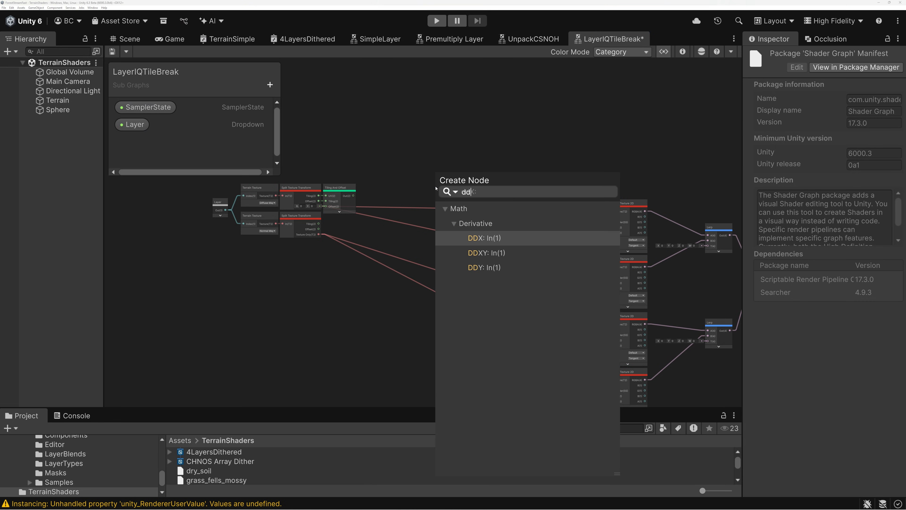
pyautogui.click(478, 242)
pyautogui.scroll(5, 624, 232)
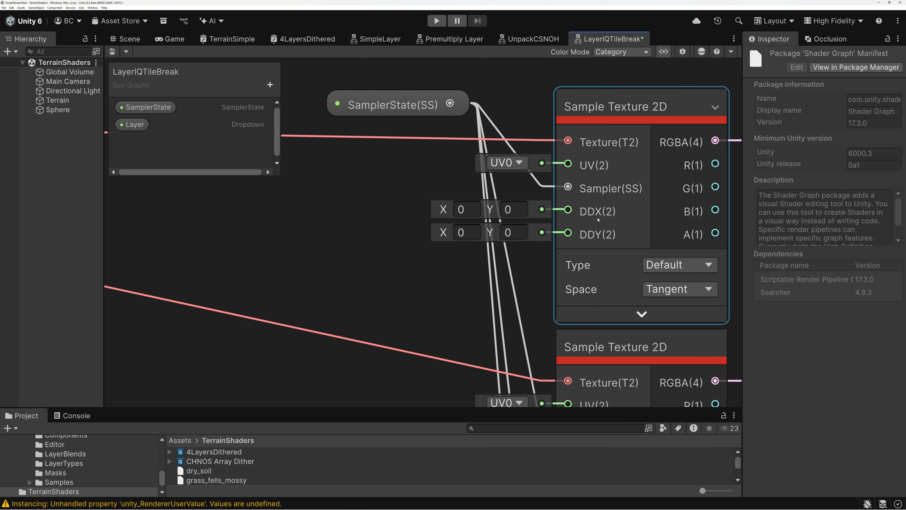
pyautogui.scroll(-8, 599, 219)
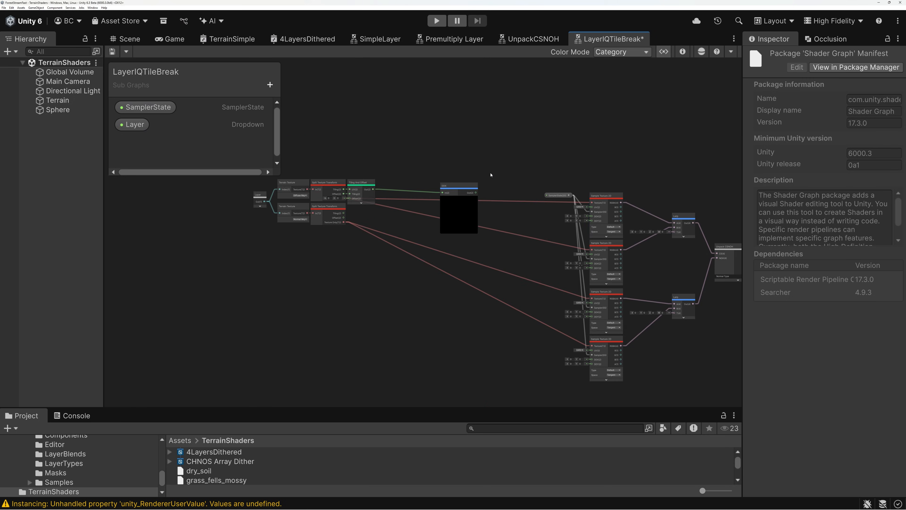
pyautogui.click(459, 198)
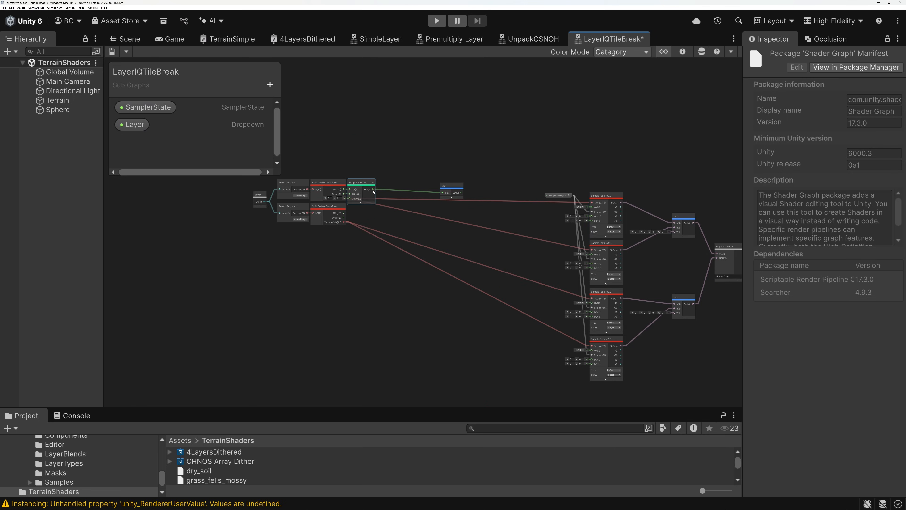
# - Create a DDY node from the same Tiling And Offset output, collapse its preview and place it directly beneath the DDX node
pyautogui.moveTo(374, 191); pyautogui.dragTo(444, 203)
pyautogui.write('ddu')
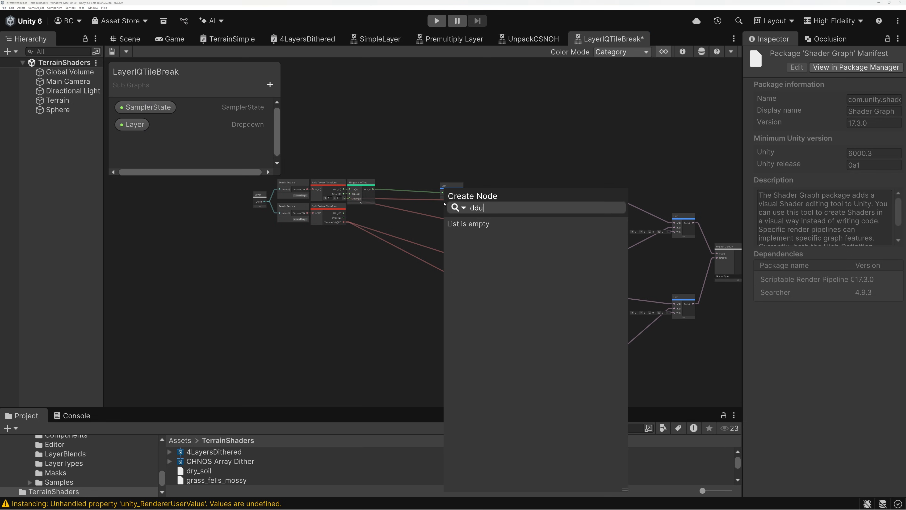
pyautogui.press('BackSpace')
pyautogui.write('y')
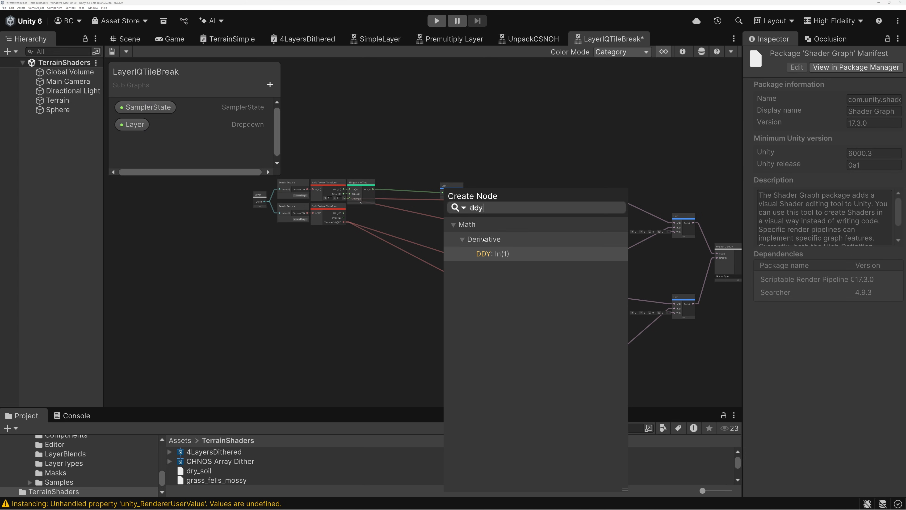
pyautogui.press('Return')
pyautogui.scroll(5, 445, 203)
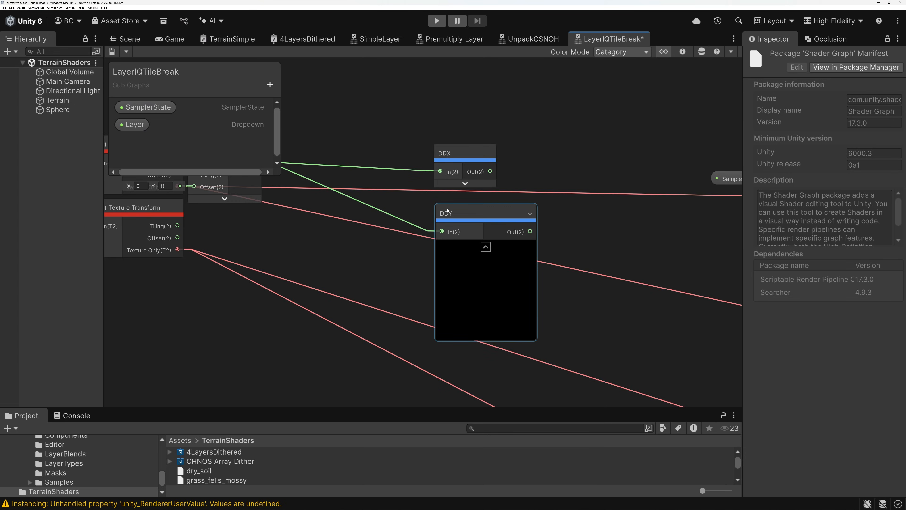
pyautogui.click(486, 247)
pyautogui.moveTo(482, 214); pyautogui.dragTo(481, 202)
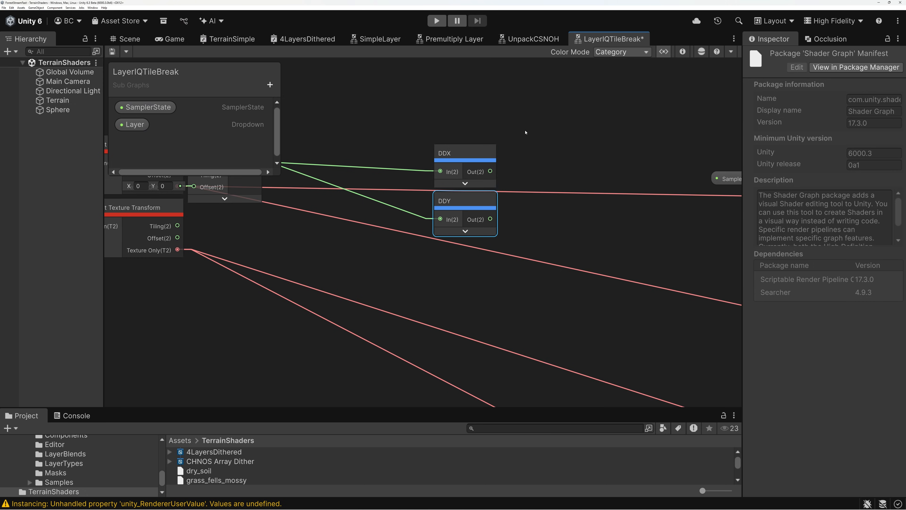
# - Move the DDX and DDY nodes together to just in front of the Sample Texture 2D nodes
pyautogui.scroll(-4, 528, 131)
pyautogui.moveTo(530, 130); pyautogui.dragTo(500, 191)
pyautogui.moveTo(500, 173); pyautogui.dragTo(642, 217)
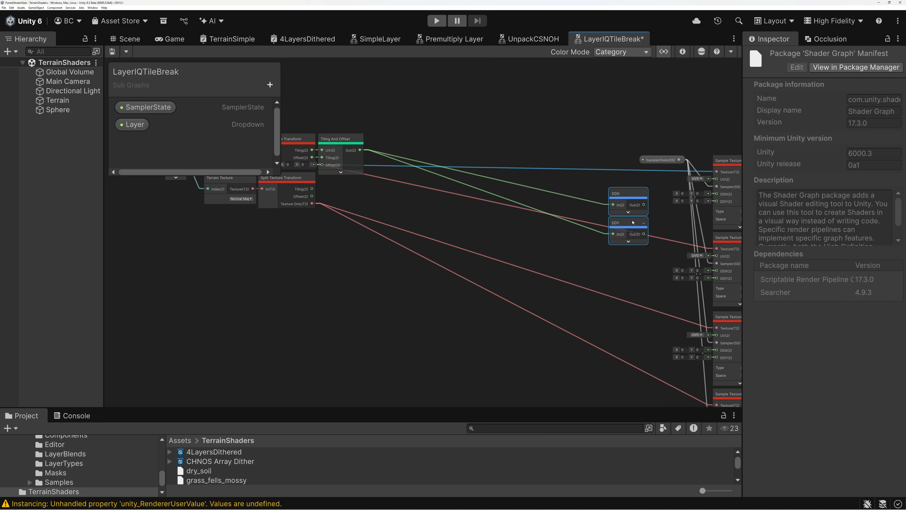
# - Connect the DDX and DDY outputs to the matching DDX and DDY inputs of the first Sample Texture 2D node
pyautogui.moveTo(669, 215); pyautogui.dragTo(500, 214, button='middle')
pyautogui.scroll(6, 511, 215)
pyautogui.moveTo(428, 184); pyautogui.dragTo(593, 161)
pyautogui.moveTo(427, 250); pyautogui.dragTo(593, 177)
# - Connect DDX and DDY to the second Sample Texture 2D node's matching inputs and delete the mistaken link into its UV input
pyautogui.moveTo(475, 217); pyautogui.dragTo(476, 133, button='middle')
pyautogui.moveTo(429, 99); pyautogui.dragTo(593, 220)
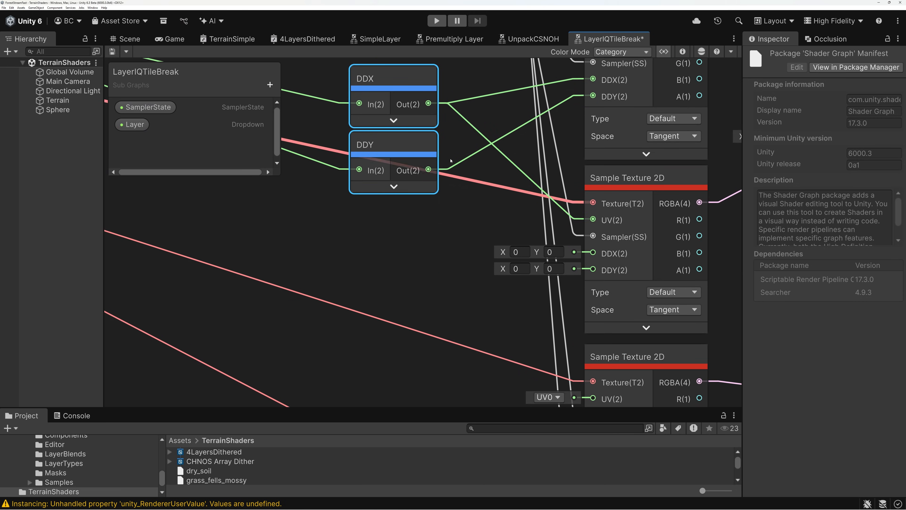
pyautogui.moveTo(428, 169); pyautogui.dragTo(593, 270)
pyautogui.moveTo(429, 103); pyautogui.dragTo(594, 253)
pyautogui.click(560, 219)
pyautogui.press('Delete')
pyautogui.scroll(-3, 560, 219)
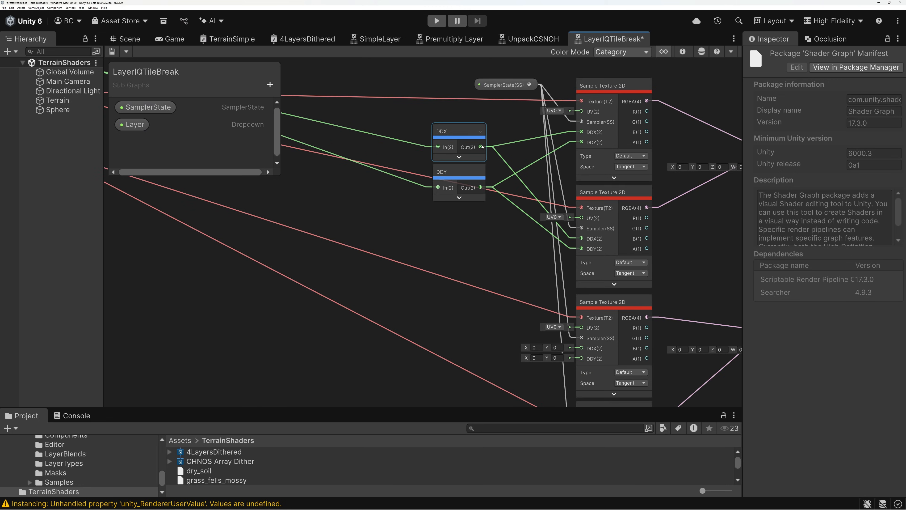
# - Connect DDX and DDY to the third and fourth Sample Texture 2D nodes' matching inputs and place the pair above the samplers
pyautogui.moveTo(481, 146); pyautogui.dragTo(581, 348)
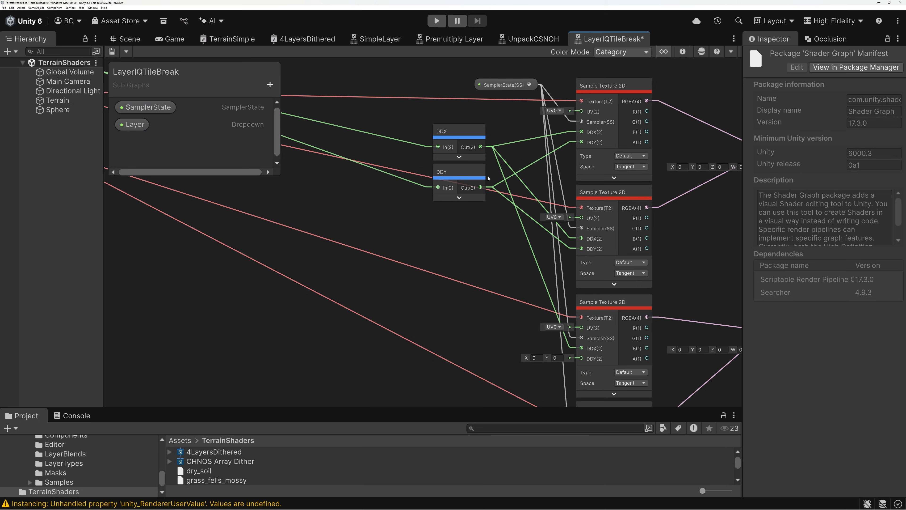
pyautogui.moveTo(481, 188); pyautogui.dragTo(582, 341)
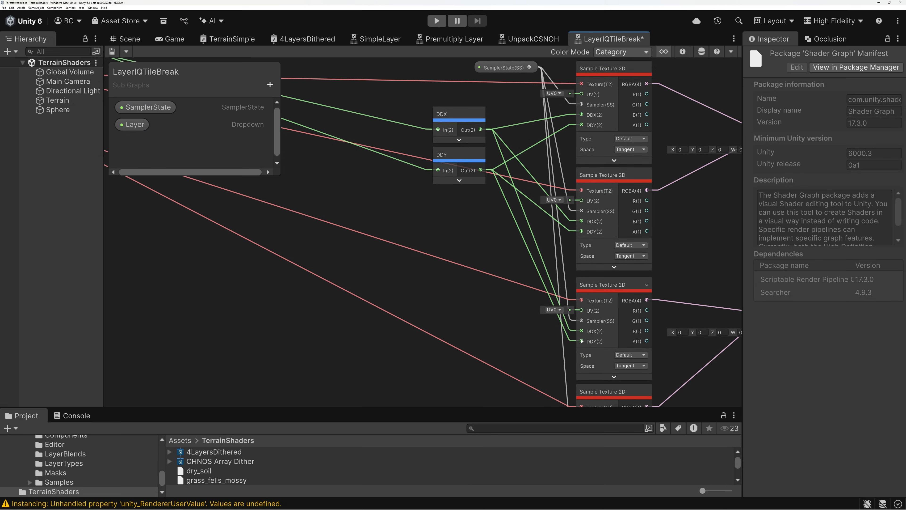
pyautogui.moveTo(508, 197); pyautogui.dragTo(500, 148, button='middle')
pyautogui.moveTo(472, 81); pyautogui.dragTo(574, 346)
pyautogui.moveTo(472, 79); pyautogui.dragTo(574, 347)
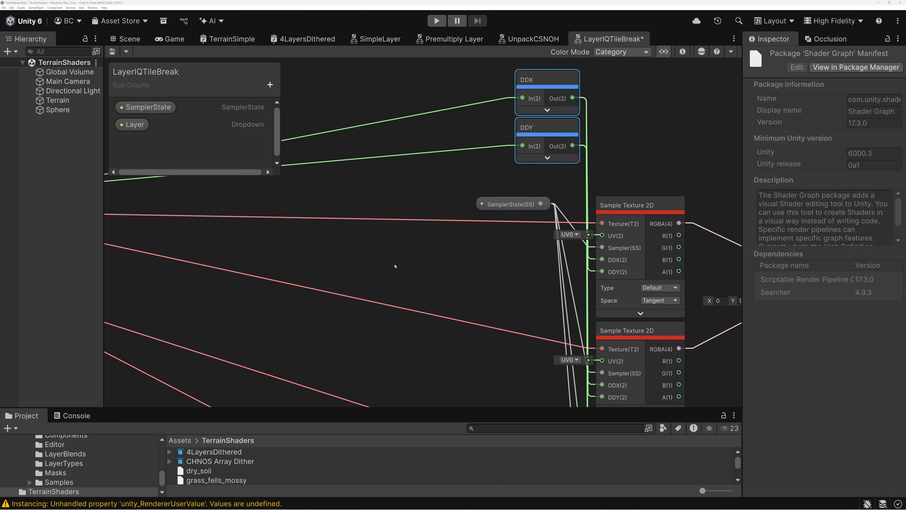
pyautogui.scroll(-5, 422, 268)
pyautogui.moveTo(426, 277); pyautogui.dragTo(530, 199, button='middle')
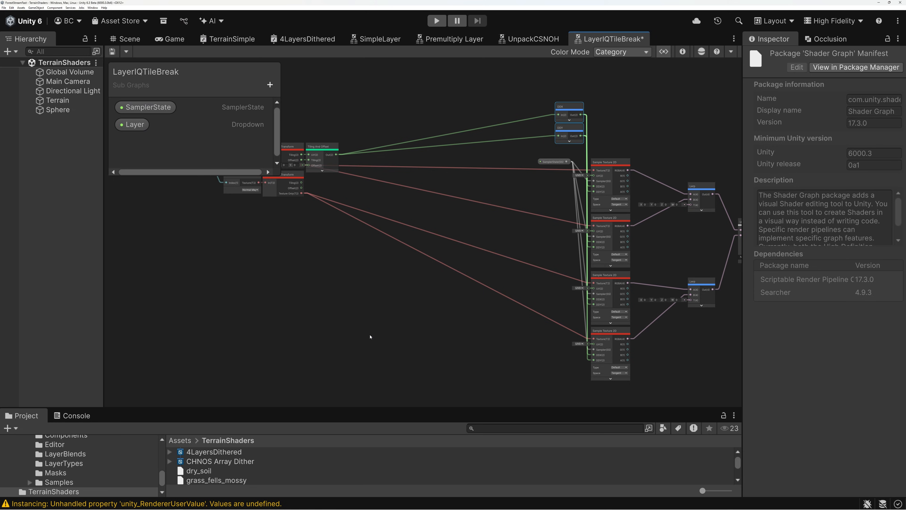
# - Switch to Photoshop with the GreyNoiseMedium image and examine the foreground colour's values in the colour picker
pyautogui.hotkey('alt', 'Tab')
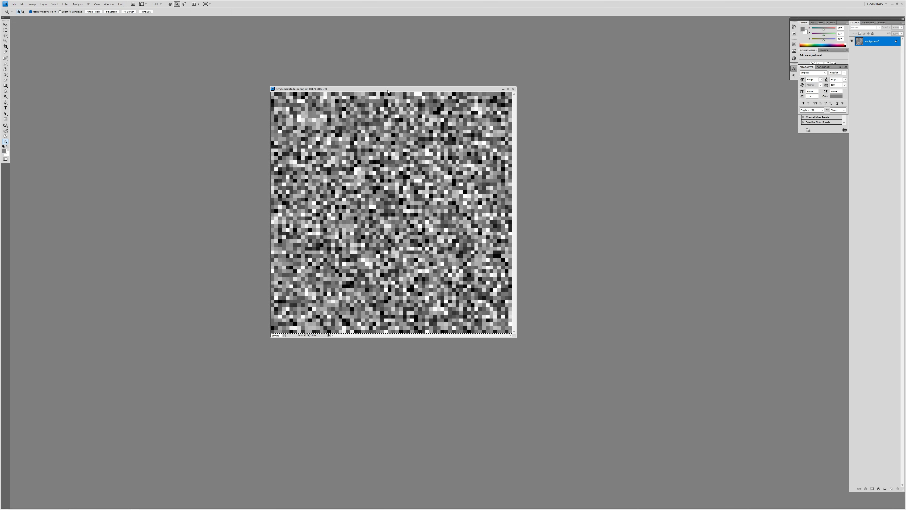
pyautogui.moveTo(391, 91); pyautogui.dragTo(446, 137)
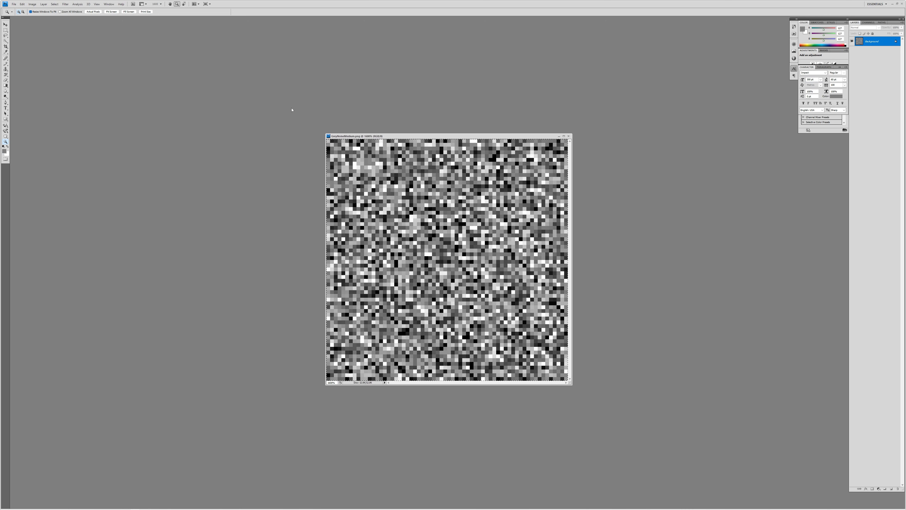
pyautogui.click(4, 151)
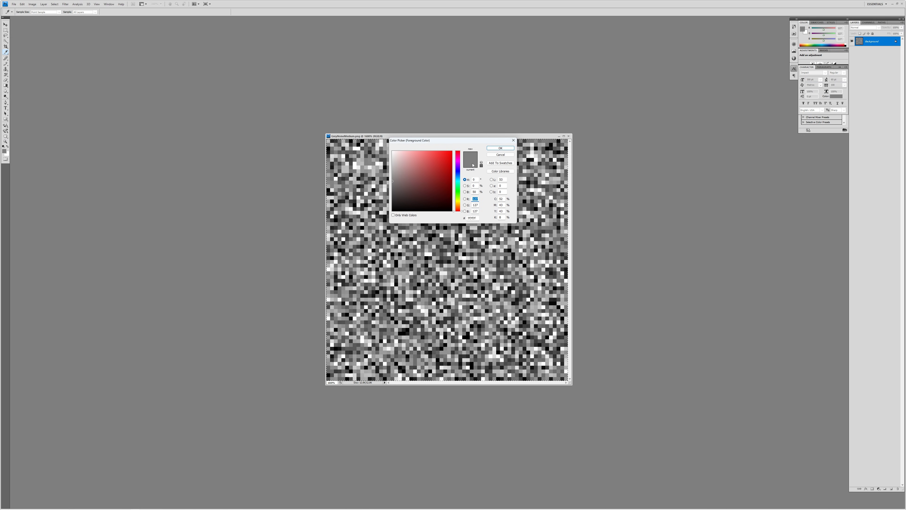
pyautogui.click(514, 141)
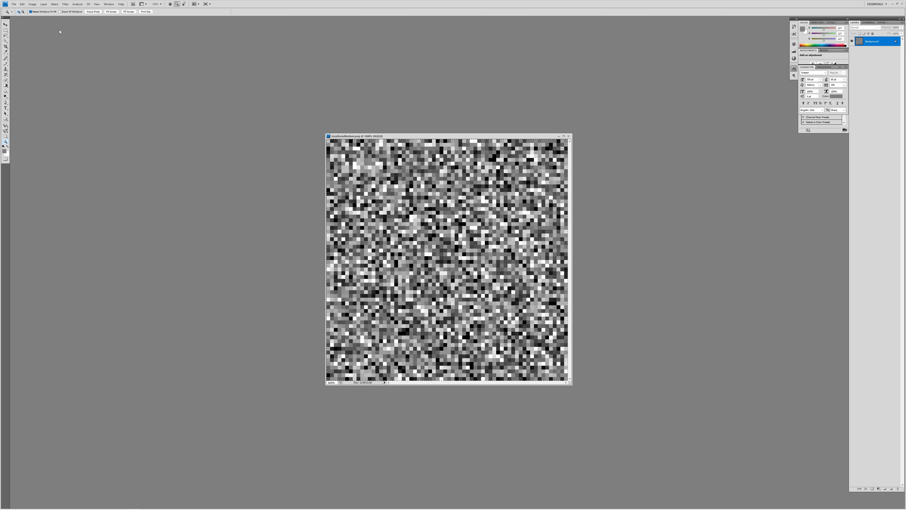
# - Examine the Add Noise filter's amount, distribution and monochromatic settings over the noise image and cancel without applying it
pyautogui.click(67, 6)
pyautogui.moveTo(90, 56)
pyautogui.click(125, 56)
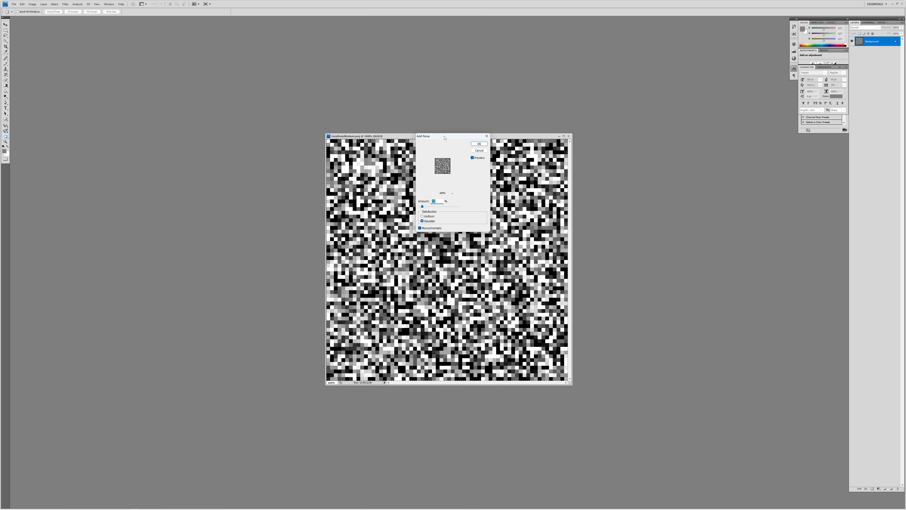
pyautogui.moveTo(444, 137); pyautogui.dragTo(473, 210)
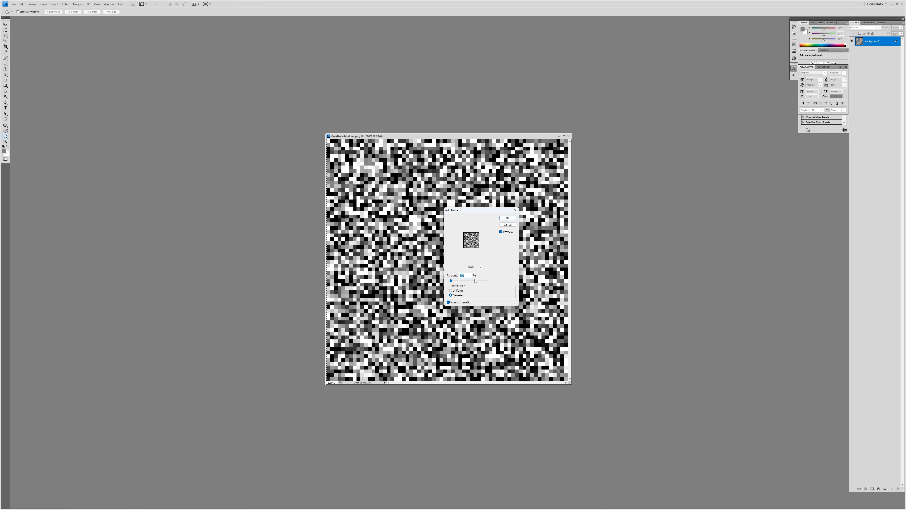
pyautogui.click(508, 224)
pyautogui.press('z')
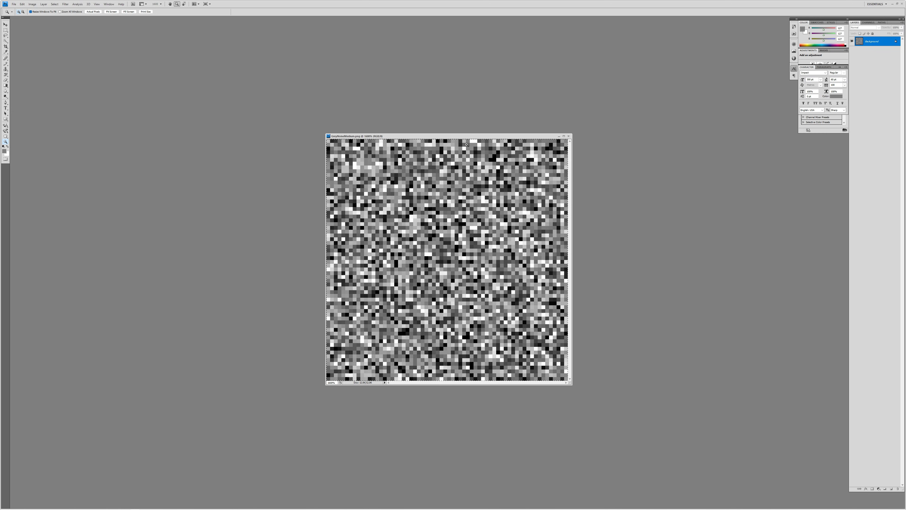
pyautogui.moveTo(460, 137); pyautogui.dragTo(450, 116)
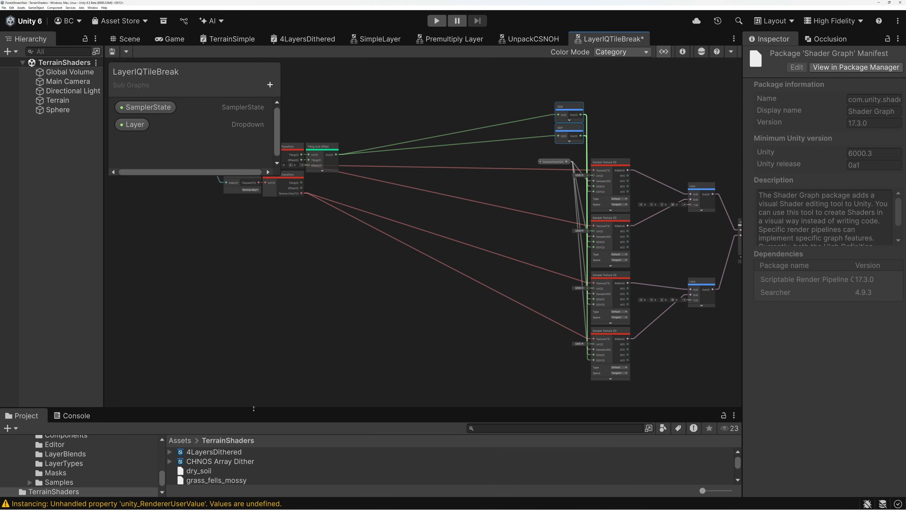
# - Back in Unity, select the GreyNoiseMedium texture in the TerrainShaders folder and examine its import settings and enlarged preview
pyautogui.moveTo(254, 409); pyautogui.dragTo(250, 329)
pyautogui.click(195, 412)
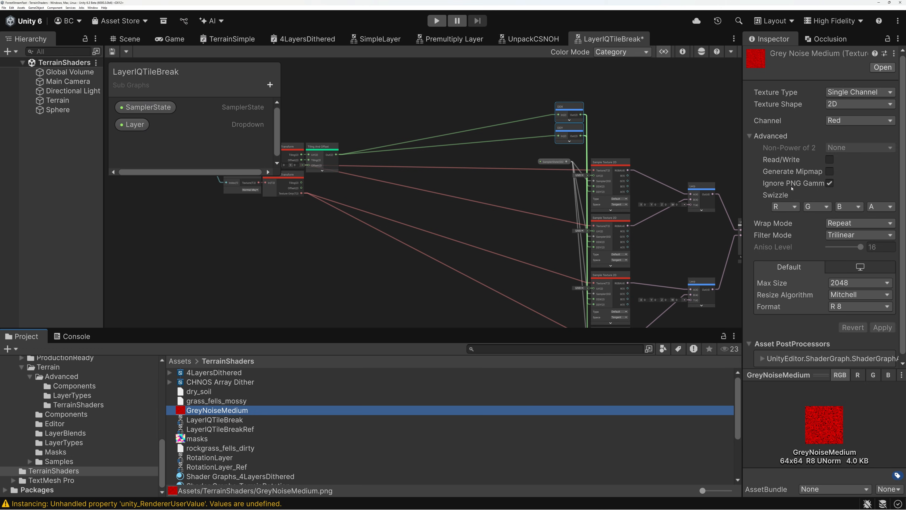
pyautogui.moveTo(904, 193); pyautogui.dragTo(895, 218)
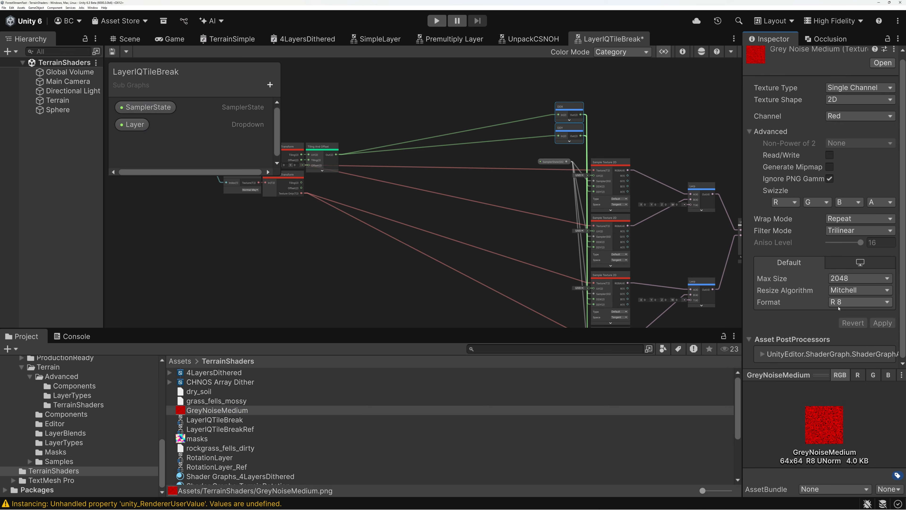
pyautogui.moveTo(810, 370); pyautogui.dragTo(804, 246)
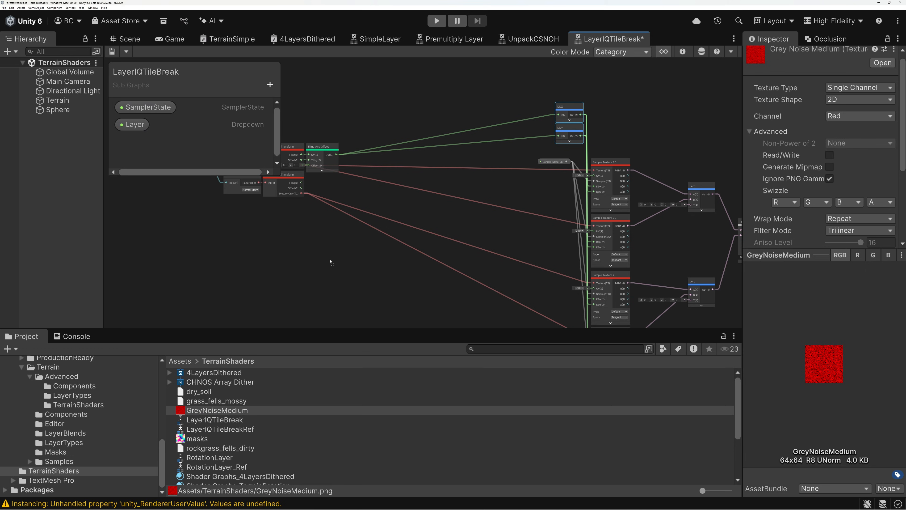
# - Add the GreyNoiseMedium texture to the graph as a new Sample Texture 2D node below the Split Texture Transform nodes
pyautogui.moveTo(331, 262); pyautogui.dragTo(330, 262)
pyautogui.scroll(-1, 401, 272)
pyautogui.moveTo(420, 269); pyautogui.dragTo(461, 206, button='middle')
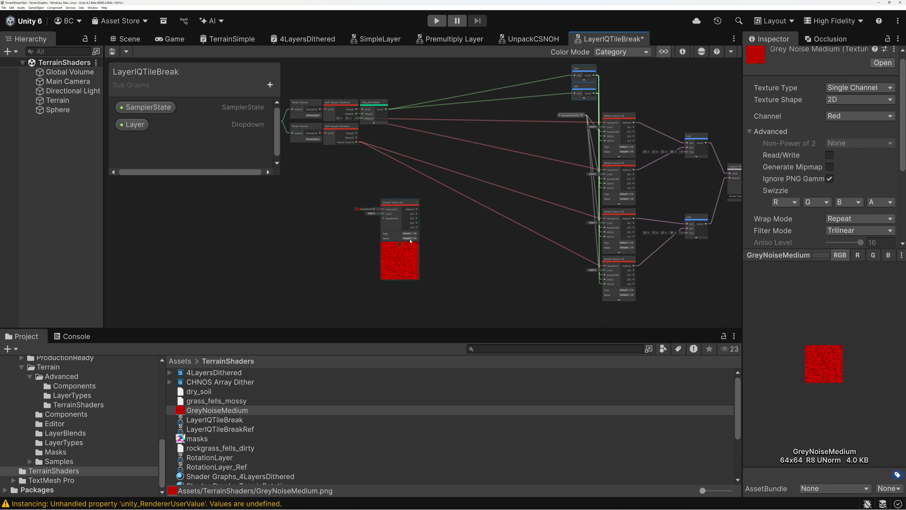
pyautogui.scroll(9, 410, 241)
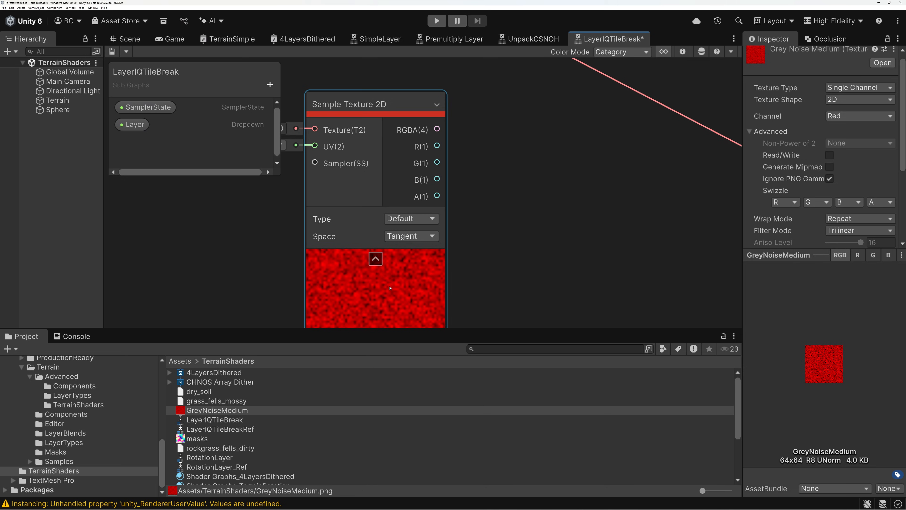
pyautogui.scroll(-5, 390, 288)
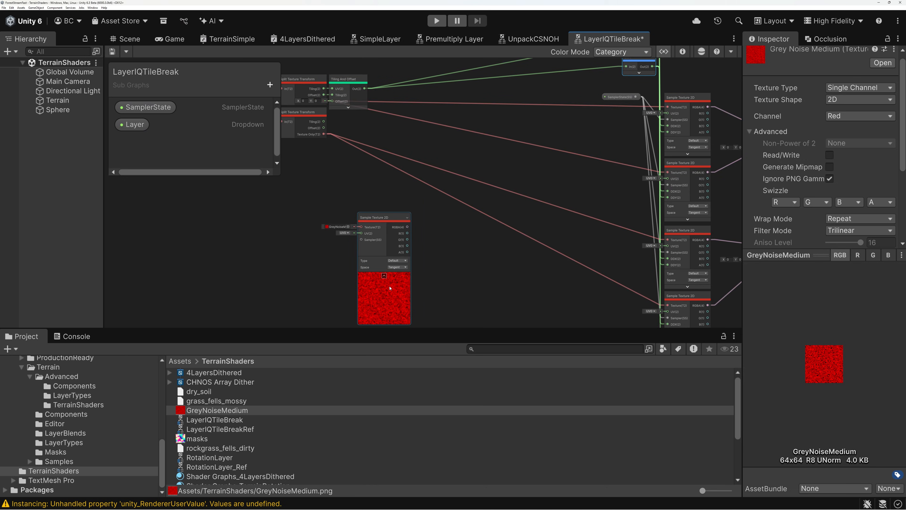
# - Hide the Blackboard and shrink the project browser to give the graph around the Tiling And Offset node more room
pyautogui.moveTo(318, 172); pyautogui.dragTo(461, 176, button='middle')
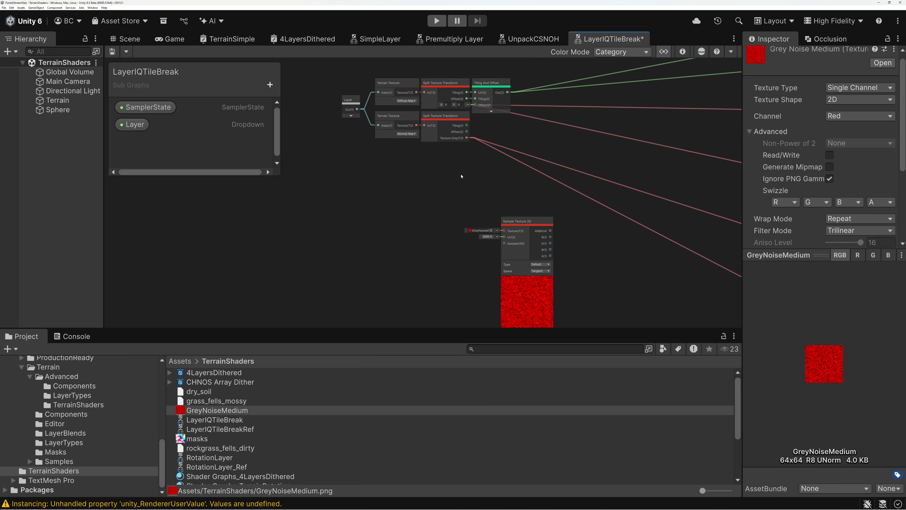
pyautogui.scroll(3, 496, 88)
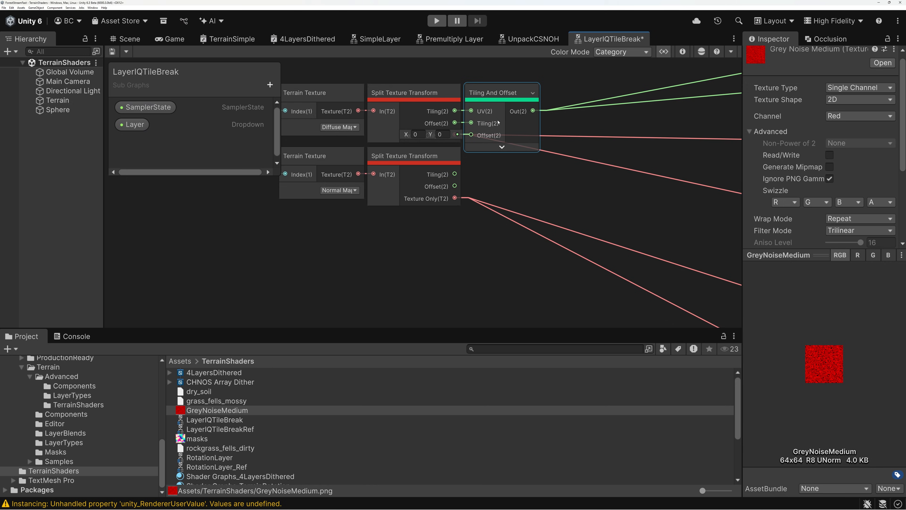
pyautogui.click(663, 52)
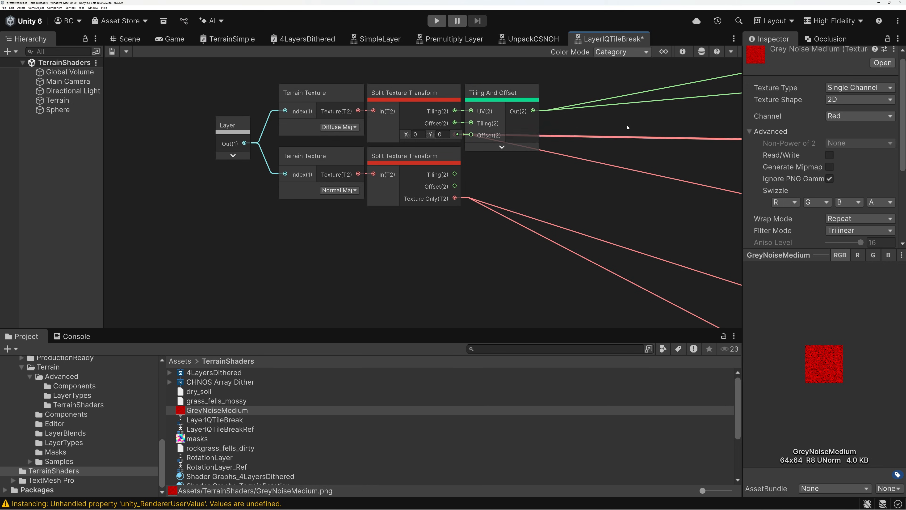
pyautogui.moveTo(428, 328); pyautogui.dragTo(428, 427)
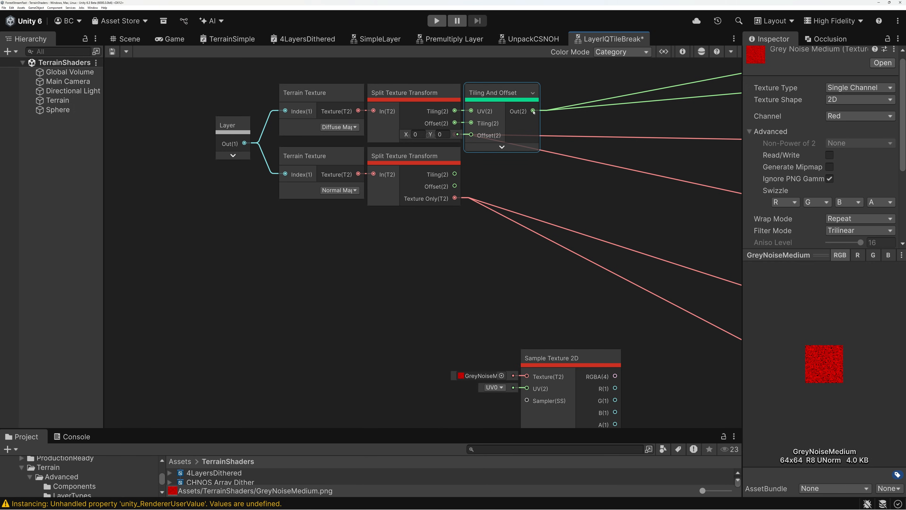
# - Add a Multiply node fed by the Tiling And Offset output, set its B to X 0.01, Y 0.01, and collapse its preview
pyautogui.moveTo(534, 112); pyautogui.dragTo(341, 275)
pyautogui.write('mul')
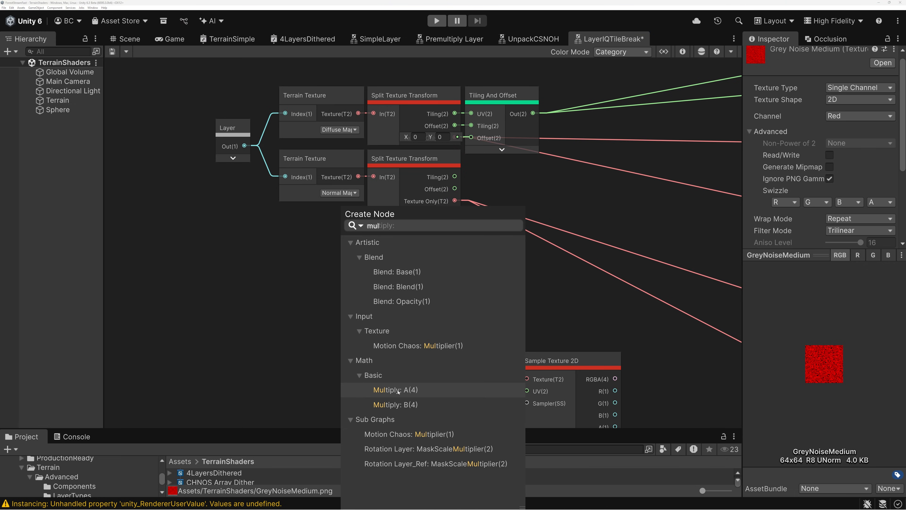
pyautogui.click(400, 390)
pyautogui.click(290, 299)
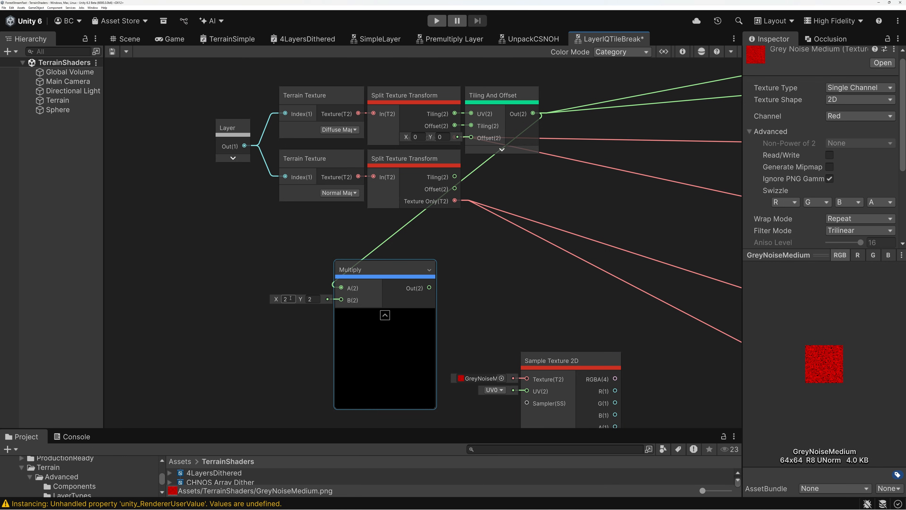
pyautogui.write('0.0')
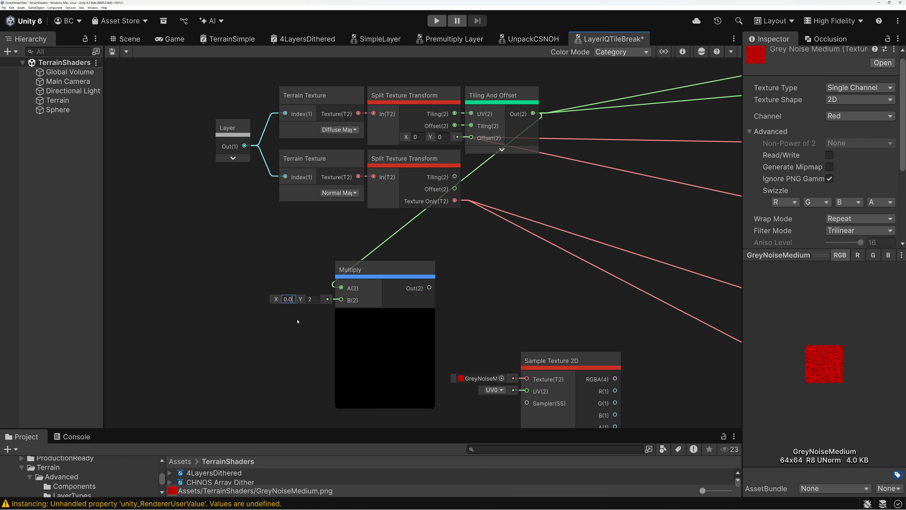
pyautogui.write('1')
pyautogui.press('Tab')
pyautogui.write('0.')
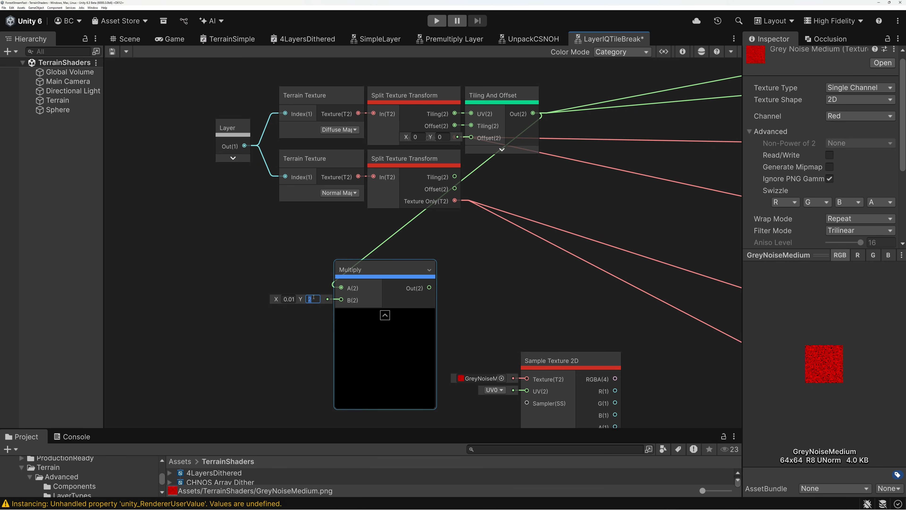
pyautogui.write('01')
pyautogui.click(385, 316)
# - Connect the Multiply output to the GreyNoiseMedium sampler's UV input and move the sampler up beside the Multiply node
pyautogui.moveTo(391, 288); pyautogui.dragTo(526, 367)
pyautogui.moveTo(547, 337); pyautogui.dragTo(517, 245)
pyautogui.click(391, 245)
# - Connect the noise sampler's R output to the Color input of the Output node and save the sub graph
pyautogui.scroll(-2, 463, 278)
pyautogui.moveTo(518, 292); pyautogui.dragTo(314, 283, button='middle')
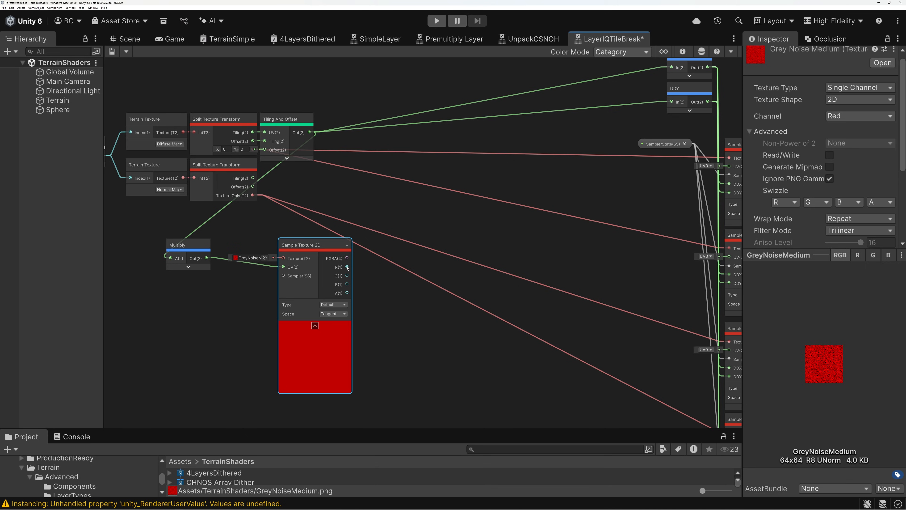
pyautogui.moveTo(500, 270); pyautogui.dragTo(176, 271, button='middle')
pyautogui.moveTo(740, 264); pyautogui.dragTo(620, 255)
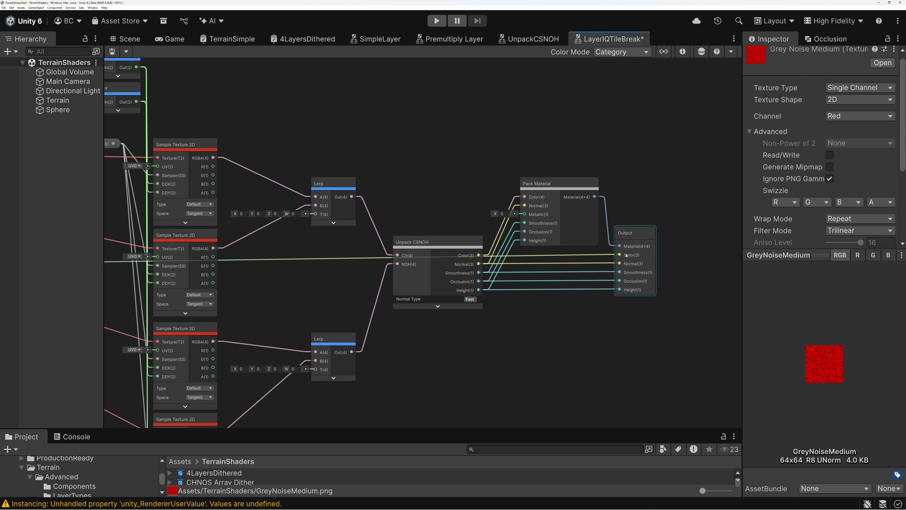
pyautogui.click(112, 51)
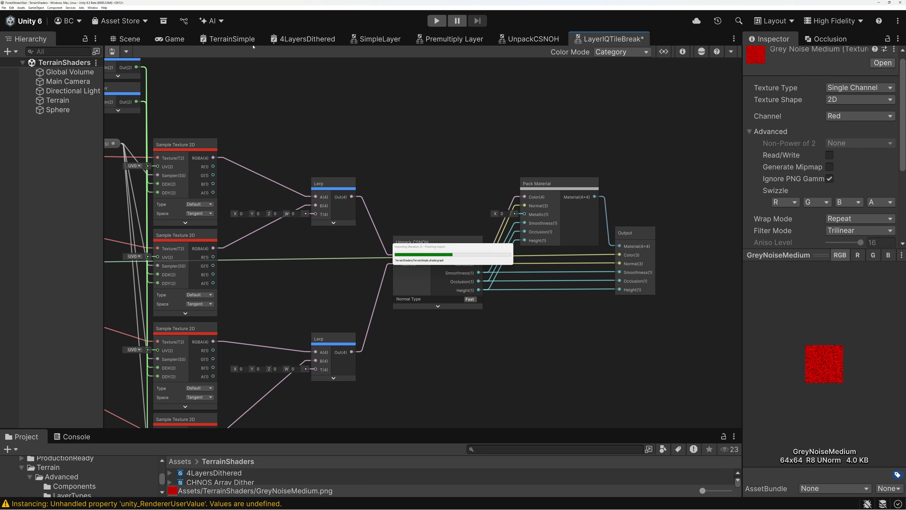
# - In TerrainSimple, feed Layer IQ Tile Break's Color into Base Color, save, and inspect the noise on the terrain in the scene
pyautogui.click(244, 40)
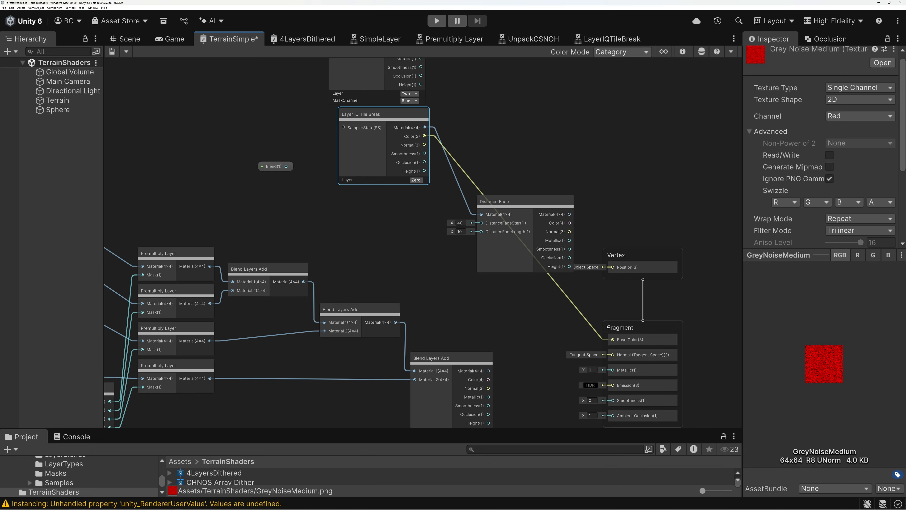
pyautogui.click(113, 51)
pyautogui.click(125, 39)
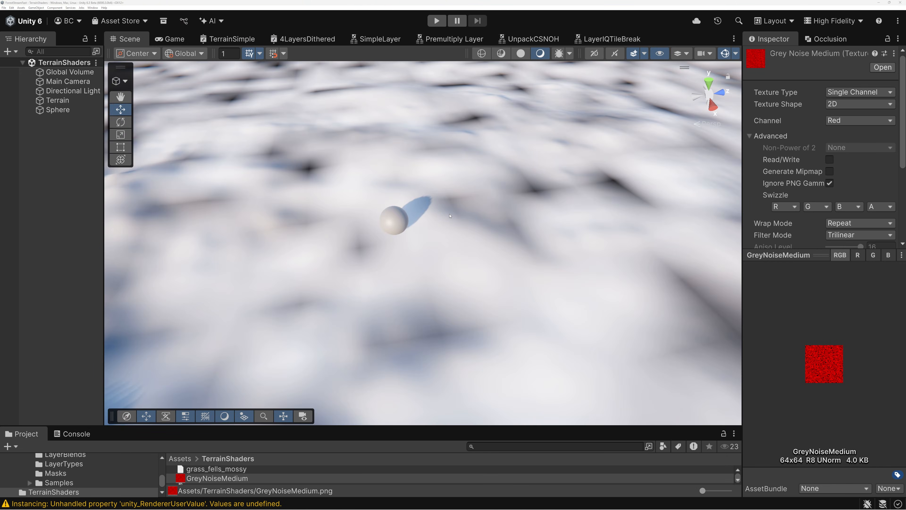
pyautogui.moveTo(524, 202); pyautogui.dragTo(474, 186, button='right')
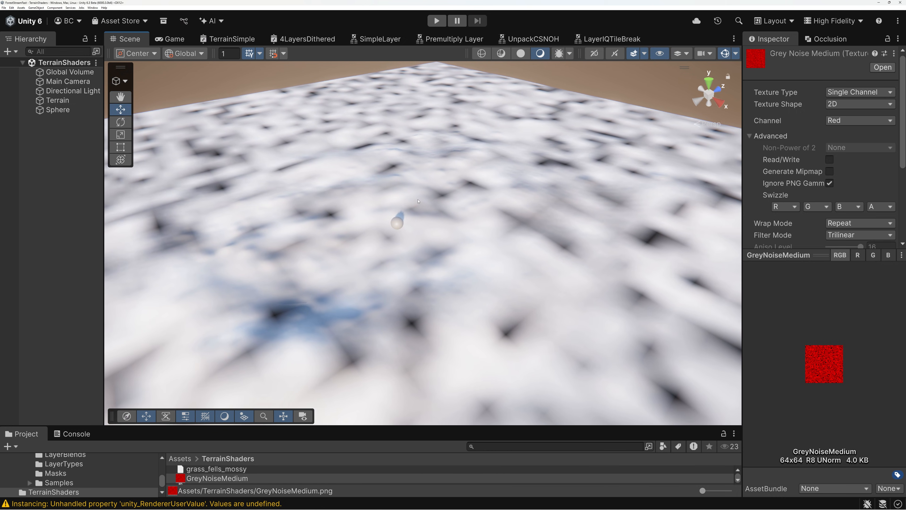
pyautogui.moveTo(491, 224); pyautogui.dragTo(481, 184, button='right')
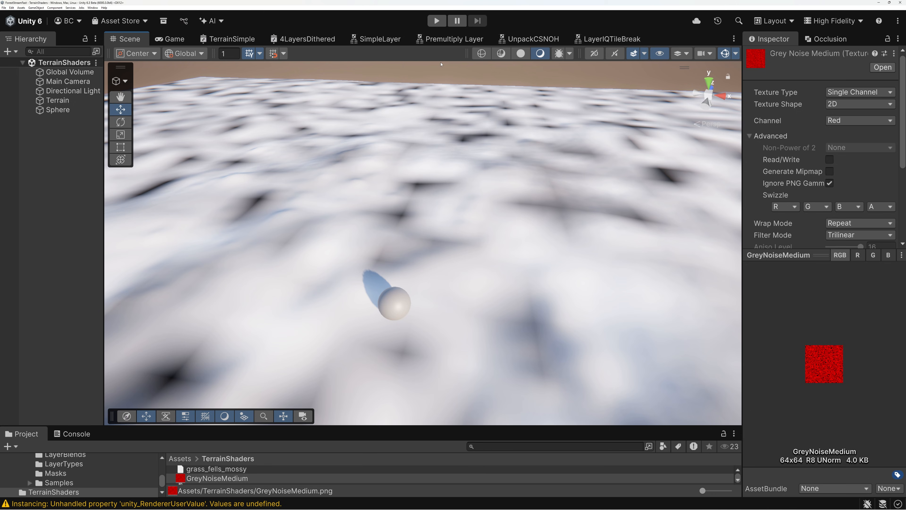
# - Back in LayerIQTileBreak, examine the B scale values of the Multiply node feeding the noise sampler's UV
pyautogui.click(611, 39)
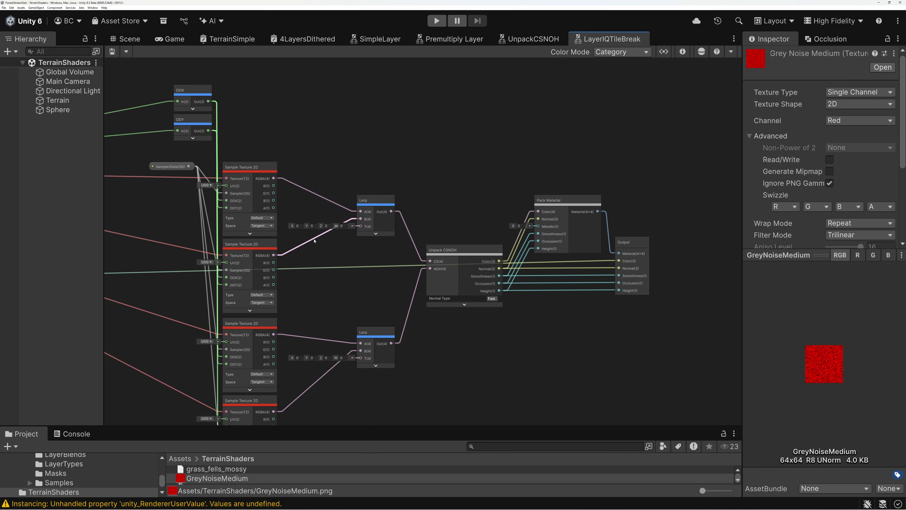
pyautogui.moveTo(705, 224); pyautogui.dragTo(714, 221, button='middle')
pyautogui.moveTo(118, 283); pyautogui.dragTo(344, 269, button='middle')
pyautogui.scroll(12, 334, 267)
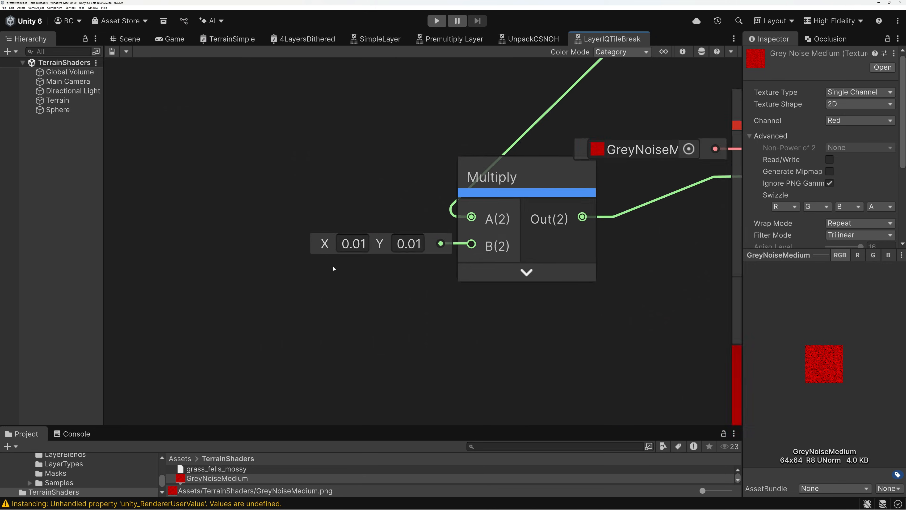
pyautogui.click(365, 237)
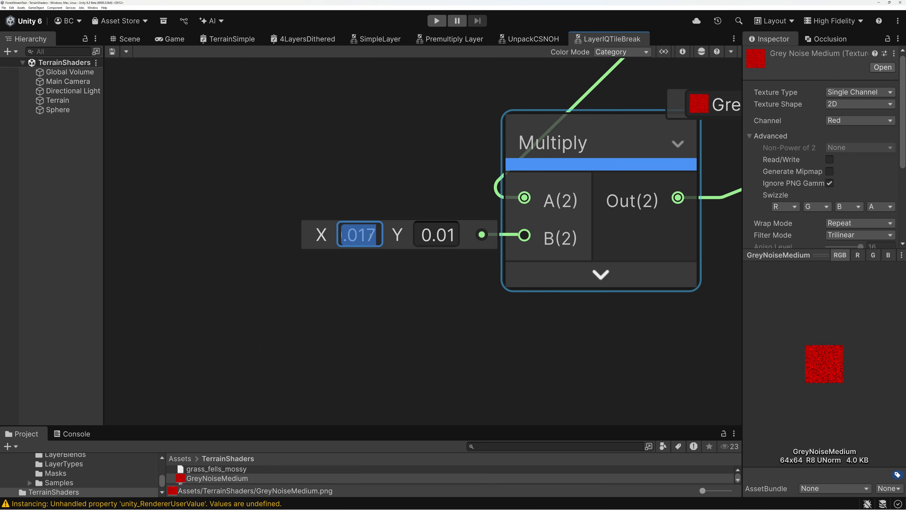
pyautogui.click(435, 167)
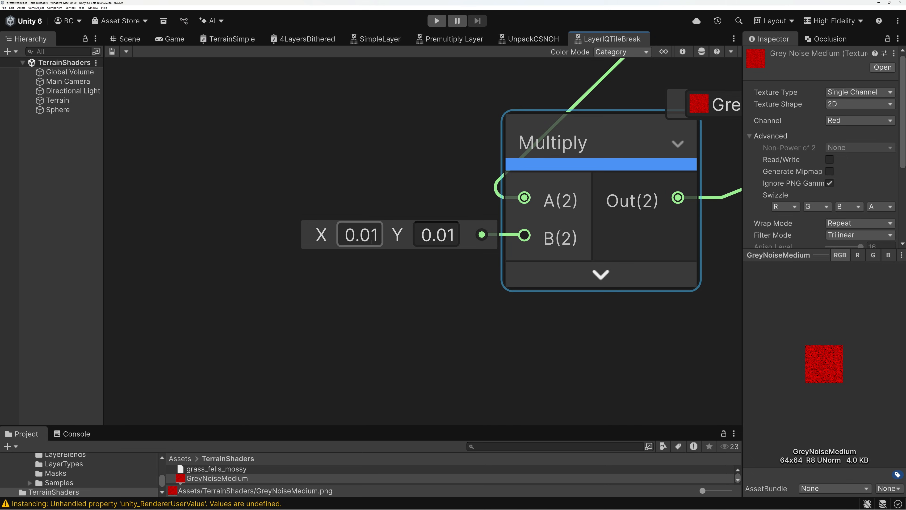
pyautogui.scroll(-3, 404, 221)
pyautogui.scroll(-2, 404, 221)
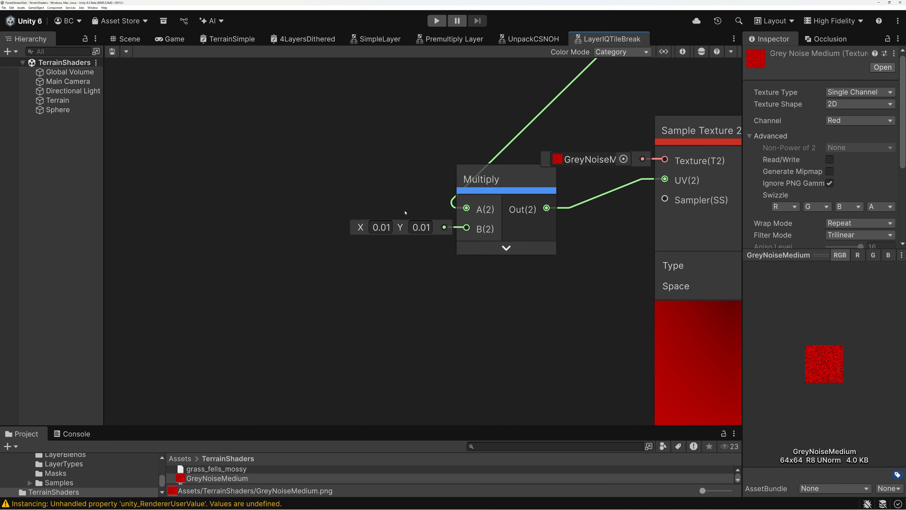
# - Place the Tiling And Offset node beside the upper Split Texture Transform node and hide its unused UV port
pyautogui.moveTo(423, 145); pyautogui.dragTo(384, 249, button='middle')
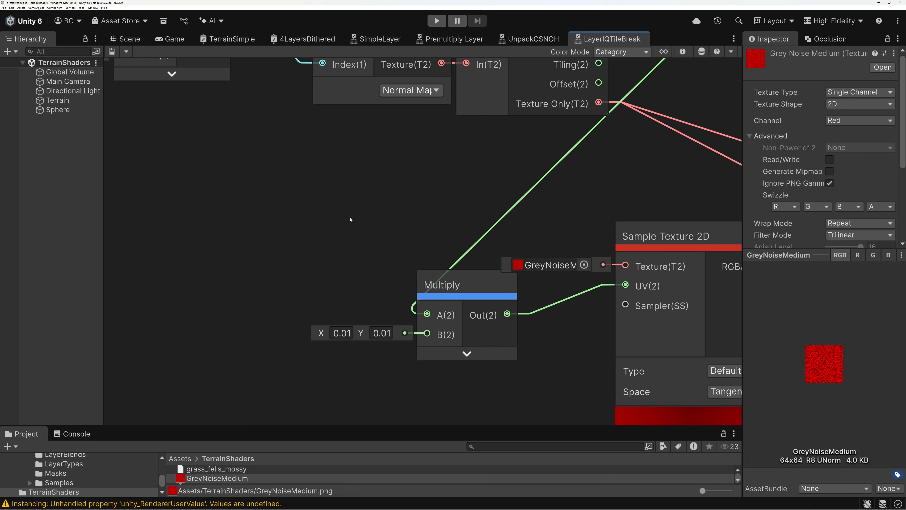
pyautogui.moveTo(459, 196); pyautogui.dragTo(280, 352, button='middle')
pyautogui.moveTo(508, 123); pyautogui.dragTo(627, 116)
pyautogui.click(644, 115)
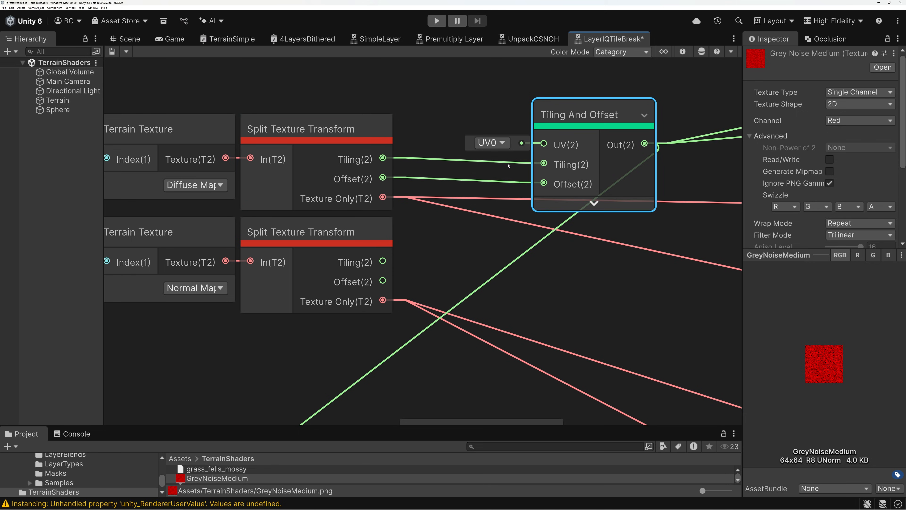
pyautogui.moveTo(601, 131); pyautogui.dragTo(562, 126)
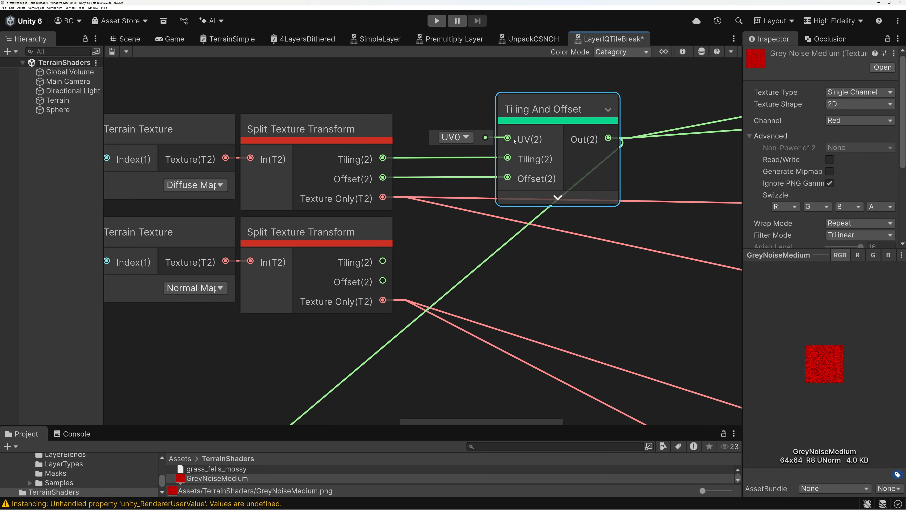
pyautogui.click(608, 109)
pyautogui.moveTo(556, 137); pyautogui.dragTo(472, 159)
# - Collapse the noise sampler's preview and hide the unconnected ports of the Multiply node feeding it
pyautogui.scroll(-5, 470, 159)
pyautogui.moveTo(502, 204); pyautogui.dragTo(394, 202, button='middle')
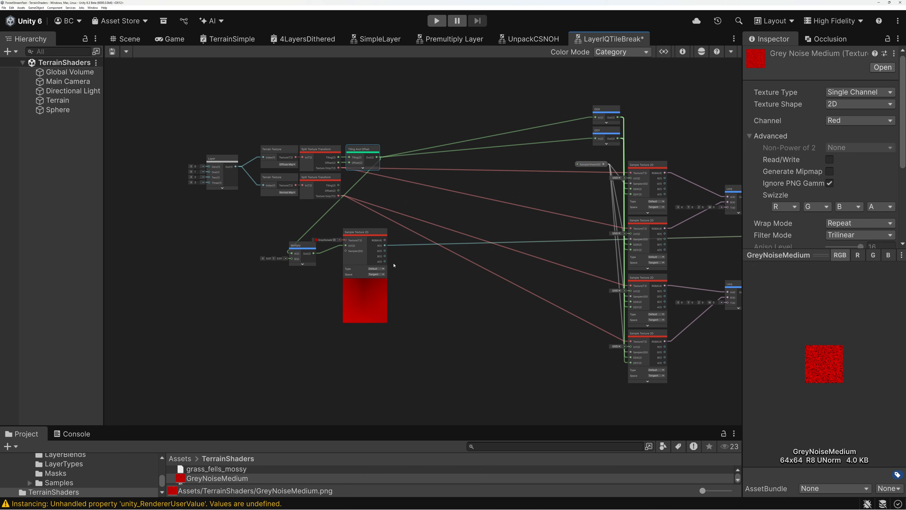
pyautogui.scroll(6, 384, 233)
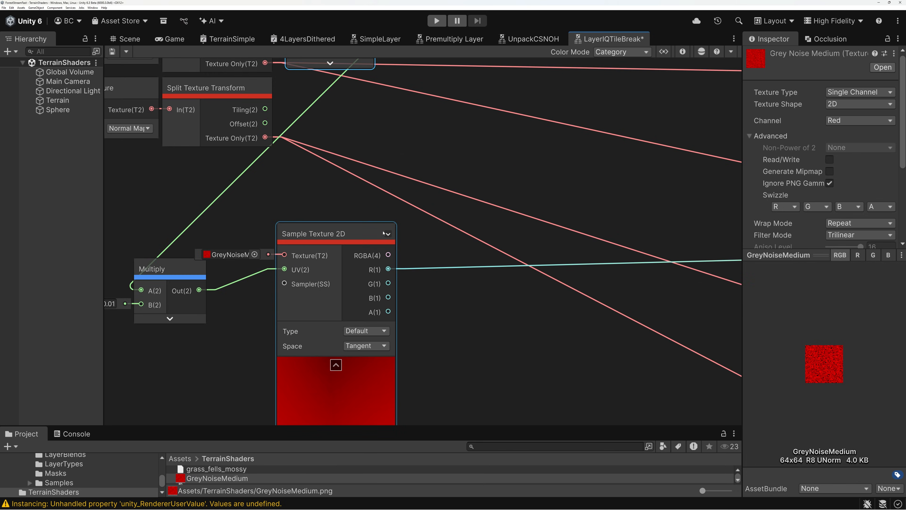
pyautogui.click(336, 364)
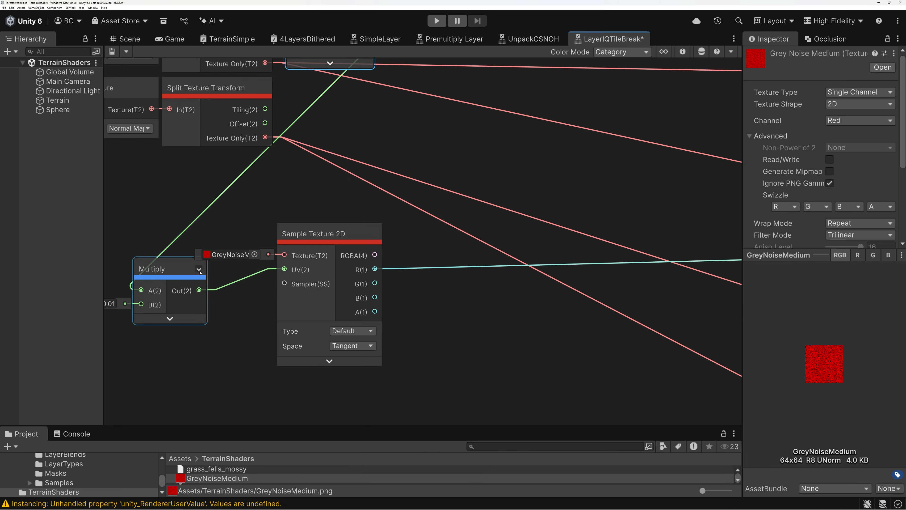
pyautogui.click(199, 271)
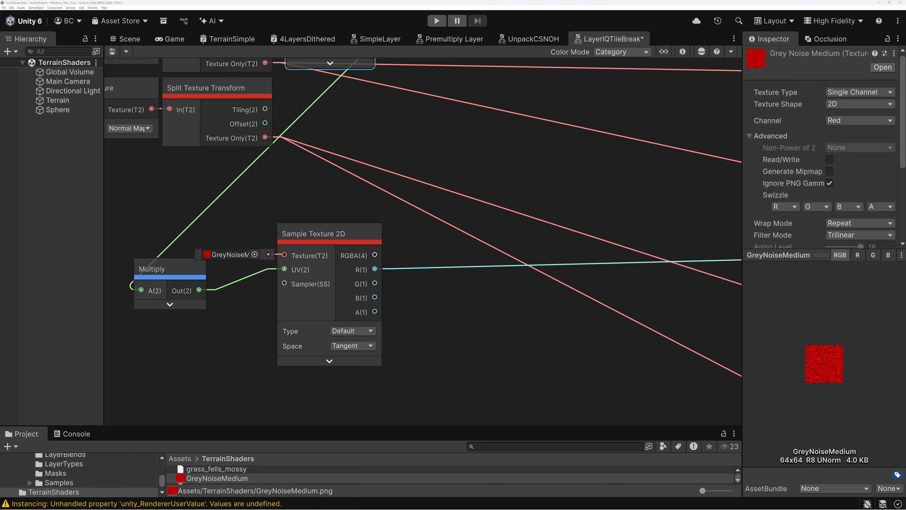
# - Add a Multiply node fed by the noise sampler's R output, set its B to 8, and collapse its preview
pyautogui.moveTo(374, 269); pyautogui.dragTo(472, 308)
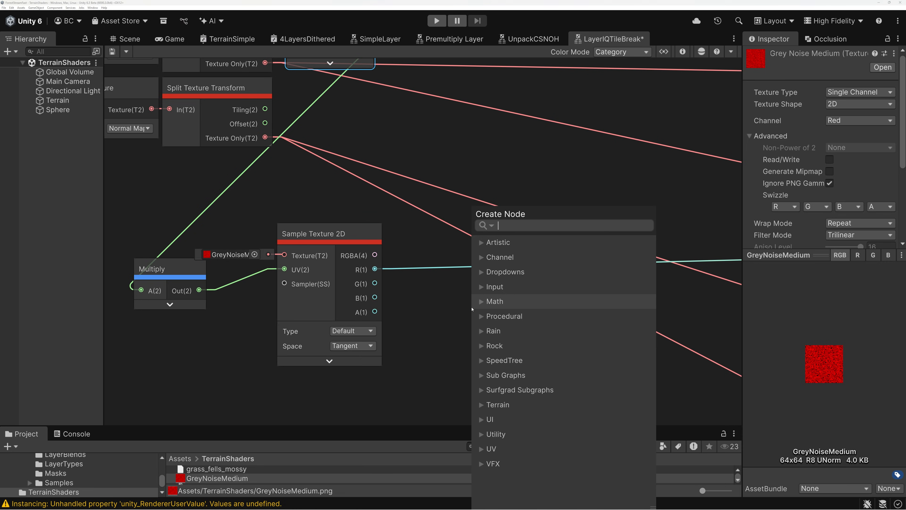
pyautogui.write('mul')
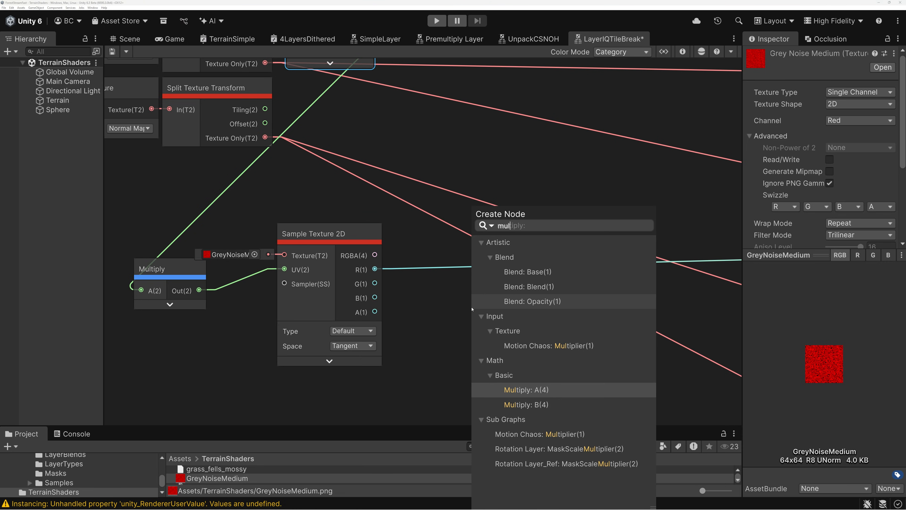
pyautogui.click(534, 391)
pyautogui.click(439, 335)
pyautogui.write('8')
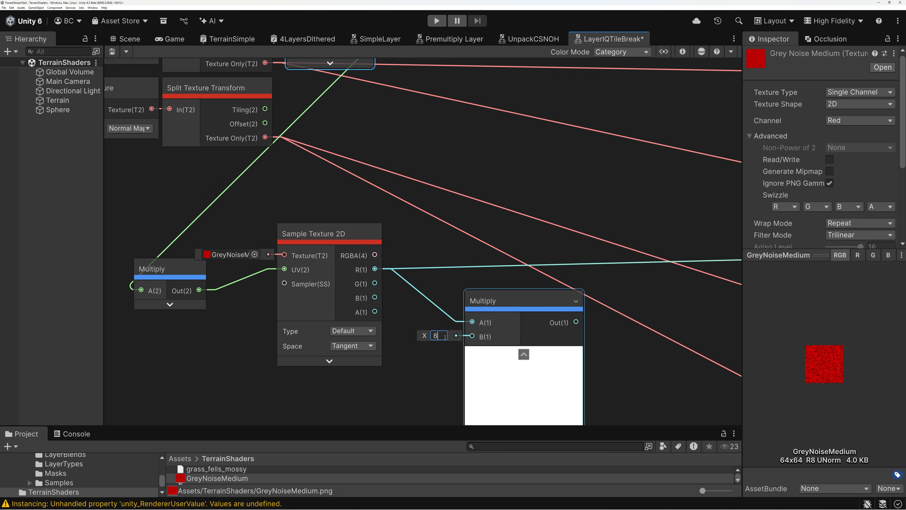
pyautogui.click(523, 354)
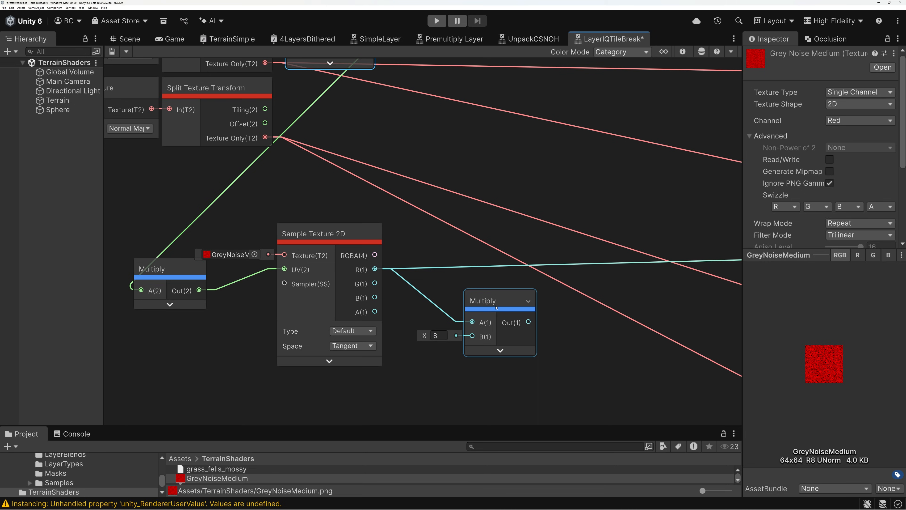
# - Add a Floor node fed by the output of the times-8 Multiply node and collapse its preview
pyautogui.moveTo(545, 317); pyautogui.dragTo(400, 280, button='middle')
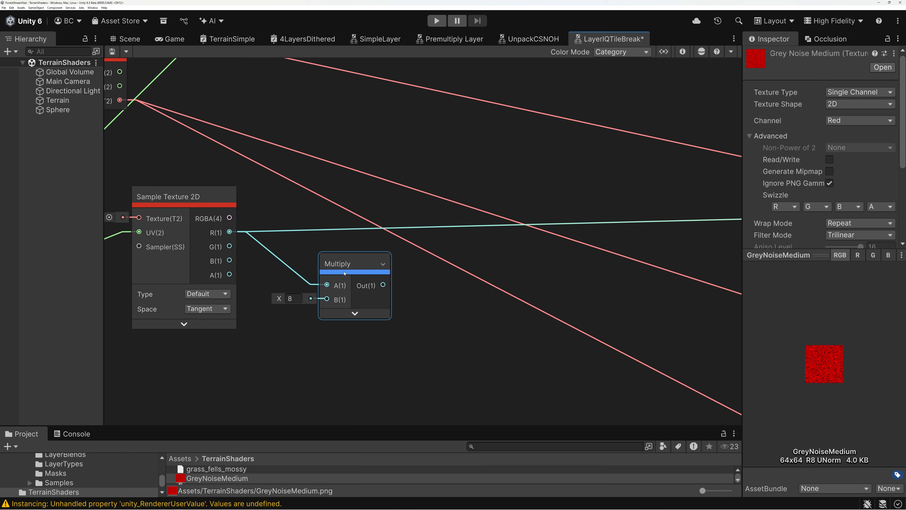
pyautogui.moveTo(384, 285); pyautogui.dragTo(455, 332)
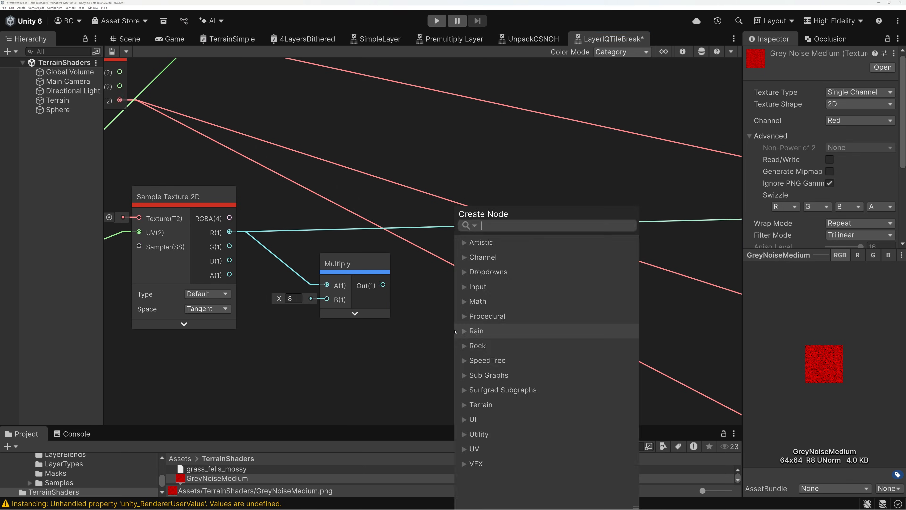
pyautogui.write('floor')
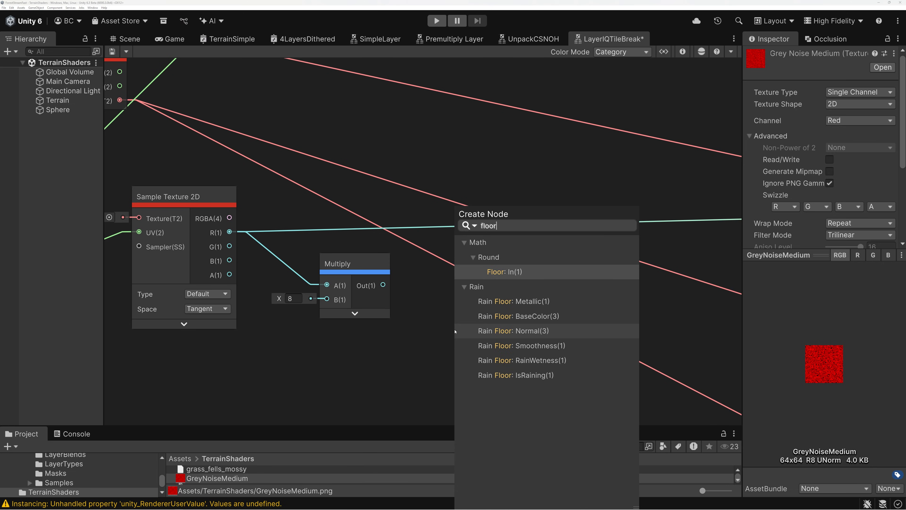
pyautogui.click(503, 272)
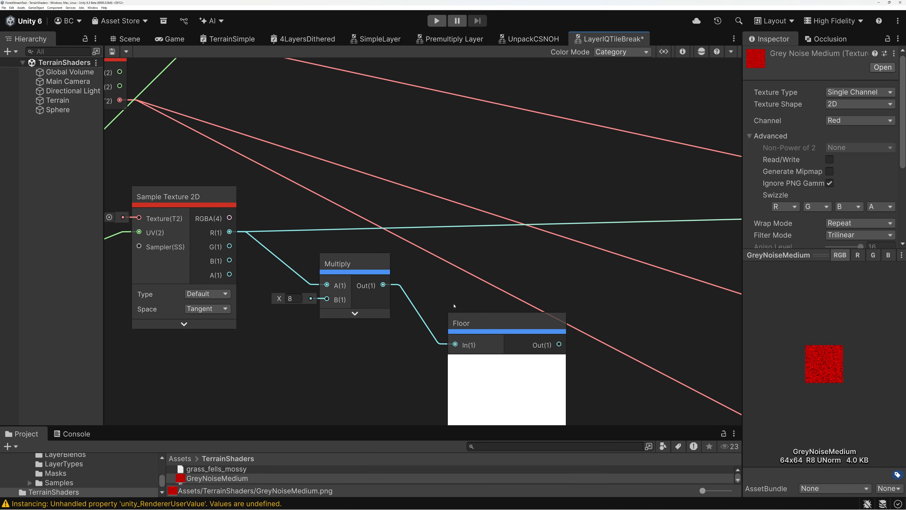
pyautogui.scroll(-3, 454, 306)
pyautogui.moveTo(500, 297); pyautogui.dragTo(475, 170, button='middle')
pyautogui.moveTo(472, 221)
pyautogui.click(472, 219)
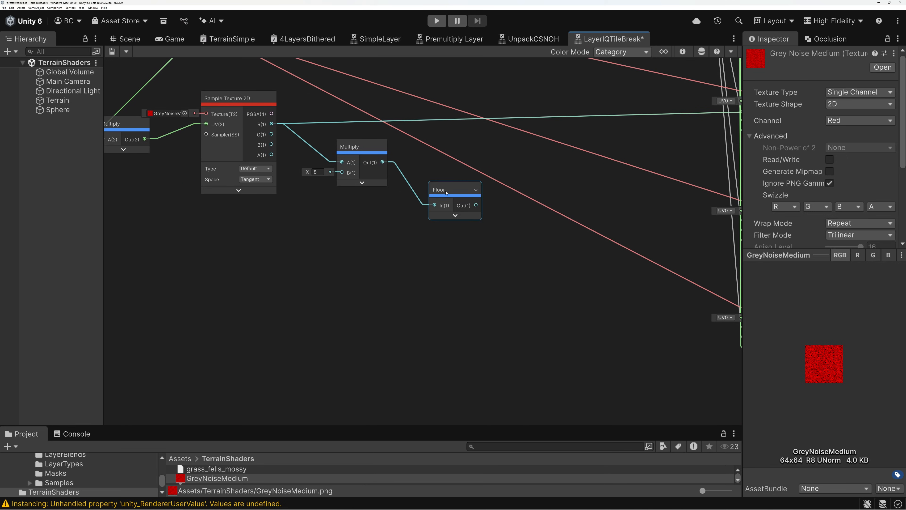
# - Expand the Floor node's preview and move the node closer to the Multiply node
pyautogui.scroll(3, 450, 233)
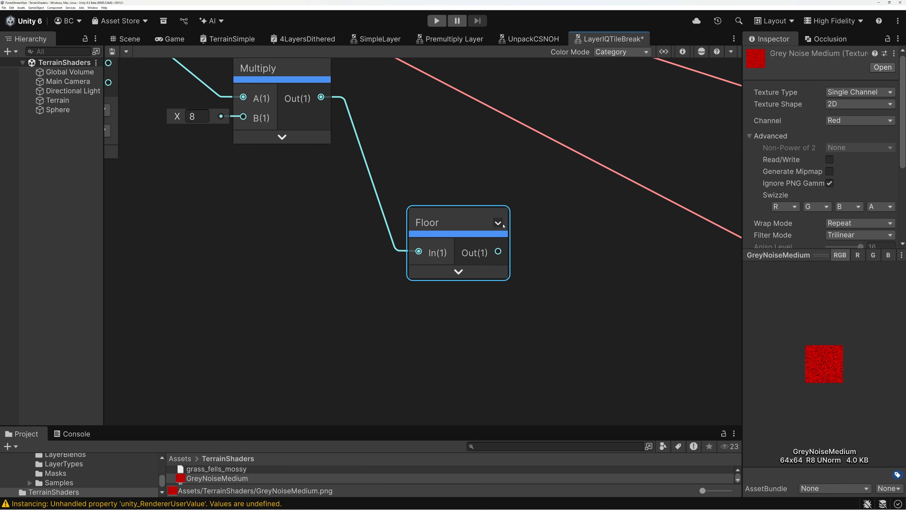
pyautogui.click(497, 224)
pyautogui.click(458, 225)
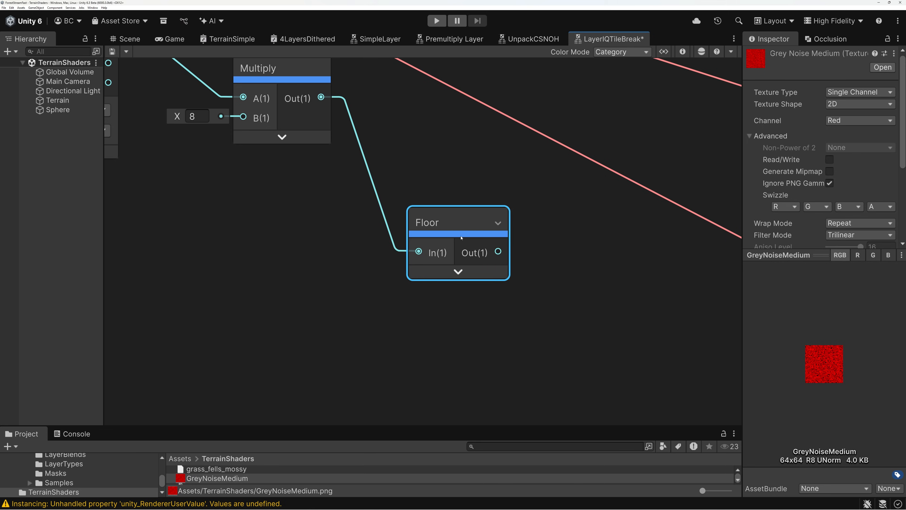
pyautogui.click(458, 272)
pyautogui.moveTo(472, 227); pyautogui.dragTo(454, 186)
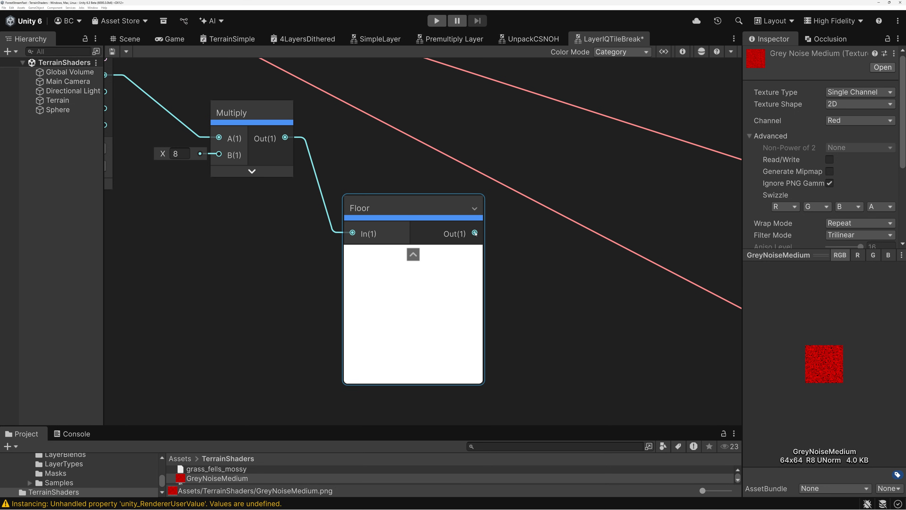
# - Add a Multiply node fed by the Floor output, set its B to 0.142, and collapse its preview
pyautogui.moveTo(475, 233); pyautogui.dragTo(575, 231)
pyautogui.write('mul')
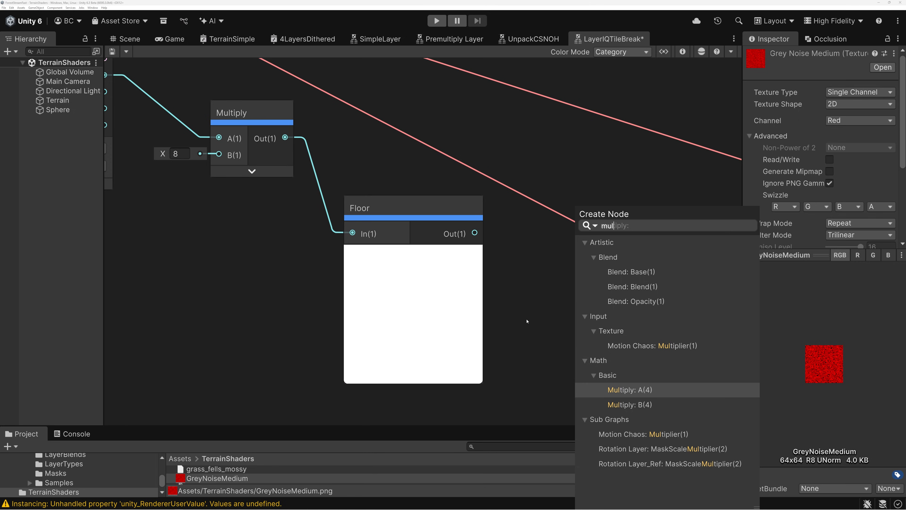
pyautogui.click(637, 392)
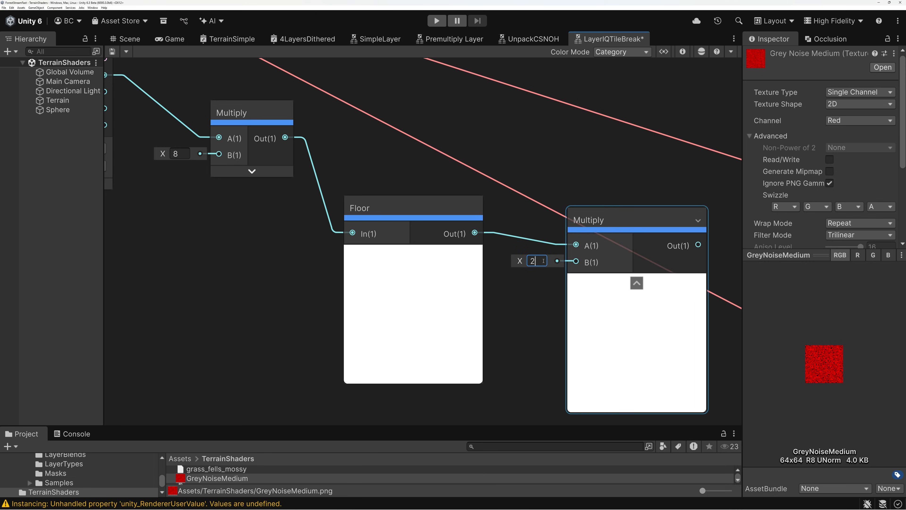
pyautogui.click(536, 261)
pyautogui.write('0.142')
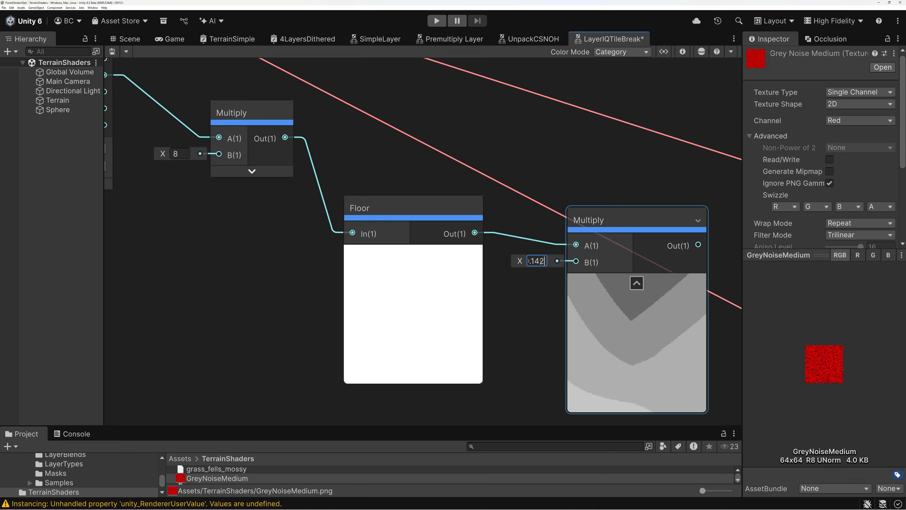
pyautogui.moveTo(599, 309); pyautogui.dragTo(361, 295, button='middle')
pyautogui.scroll(-2, 361, 295)
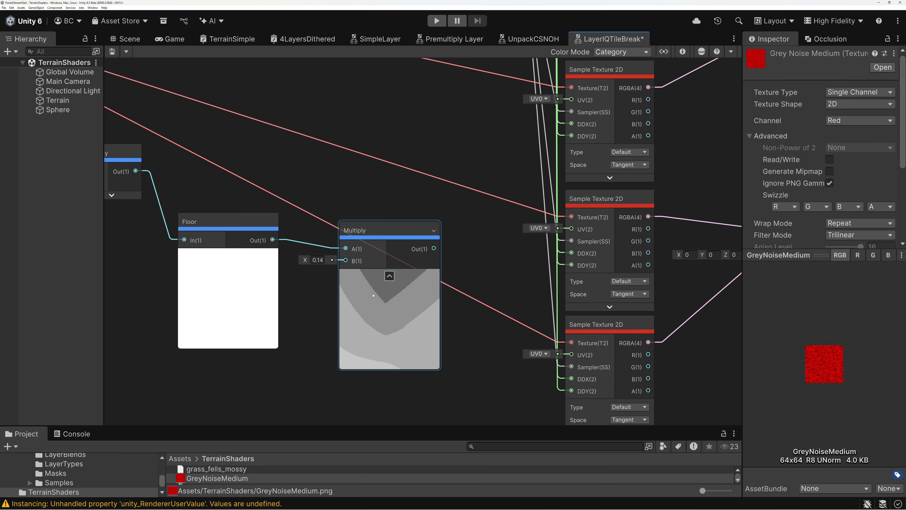
pyautogui.click(389, 276)
pyautogui.scroll(-3, 392, 250)
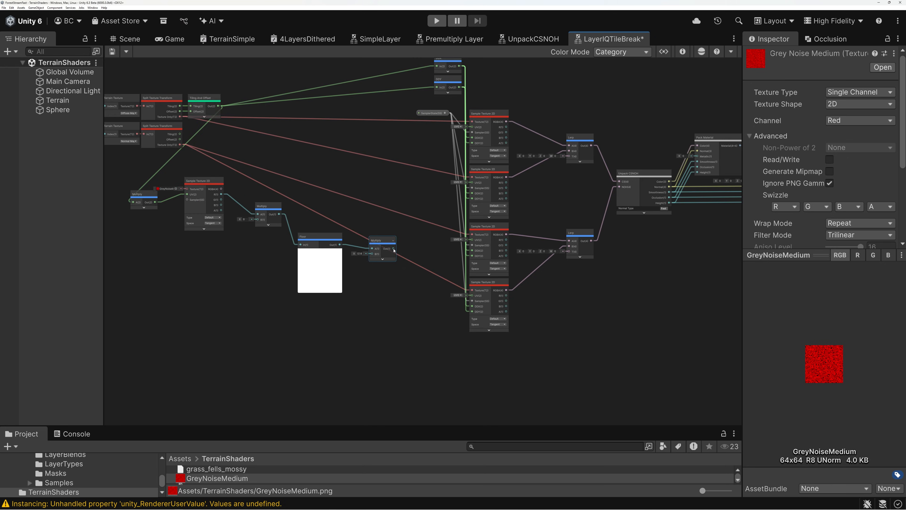
# - Route the times-0.142 Multiply result to the material output, save the sub graph, and inspect the stepped noise on the terrain in the scene
pyautogui.moveTo(571, 208); pyautogui.dragTo(675, 181)
pyautogui.click(113, 51)
pyautogui.click(127, 39)
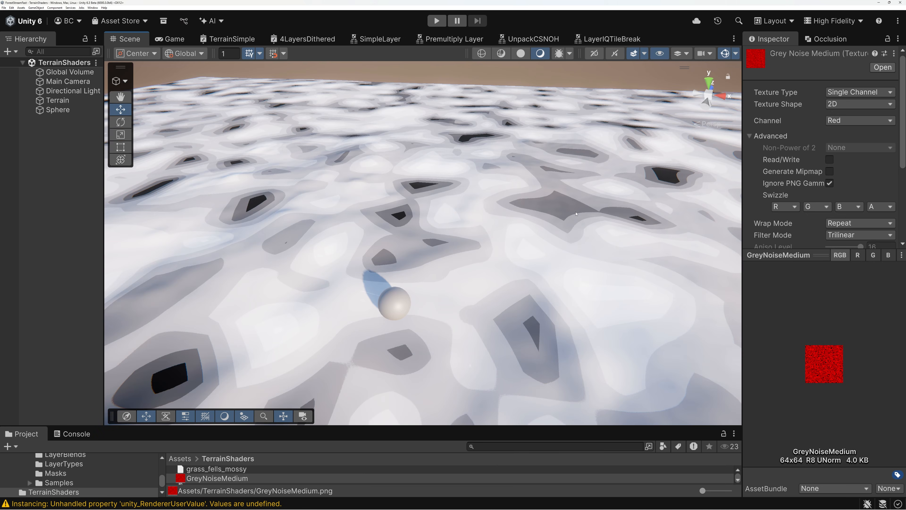
pyautogui.press('d')
pyautogui.moveTo(576, 214); pyautogui.dragTo(435, 211, button='right')
pyautogui.press('w')
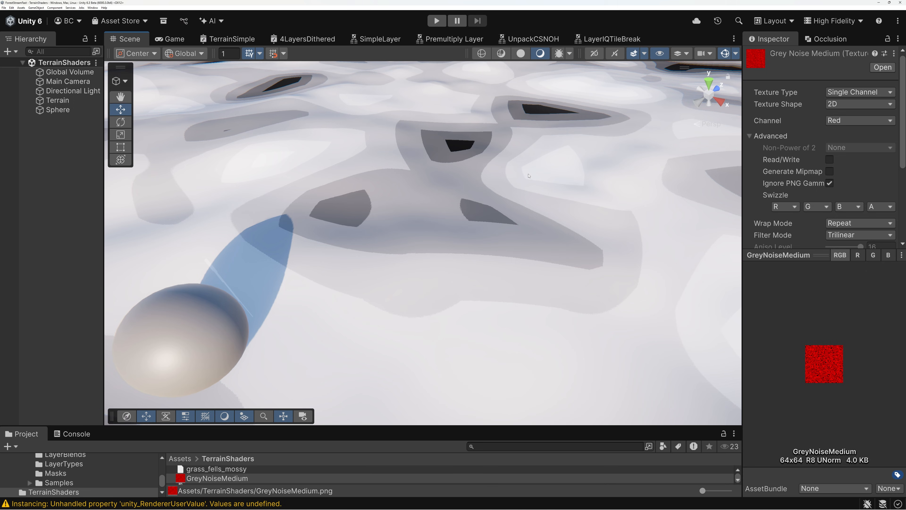
pyautogui.moveTo(606, 200); pyautogui.dragTo(530, 185, button='right')
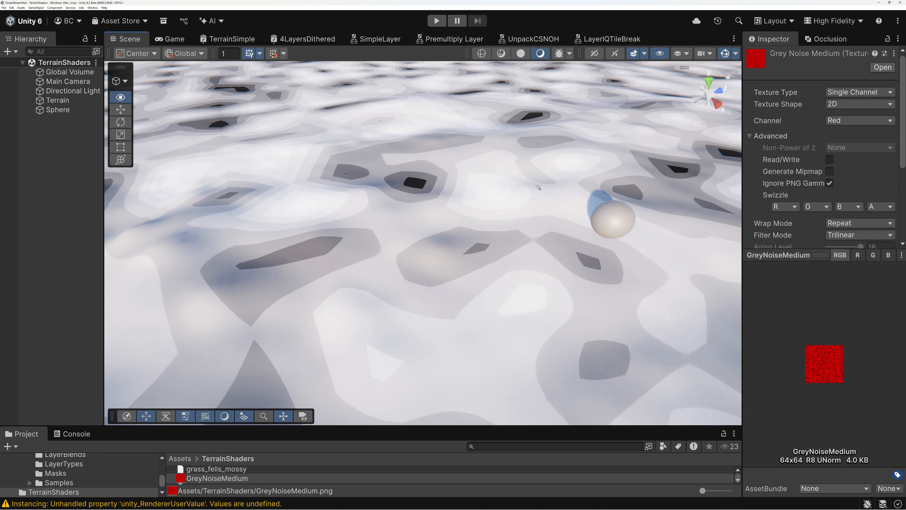
# - Return to the LayerIQTileBreak graph, remove the times-0.142 Multiply node, and collapse the Floor node's preview
pyautogui.click(611, 38)
pyautogui.scroll(4, 453, 192)
pyautogui.click(400, 265)
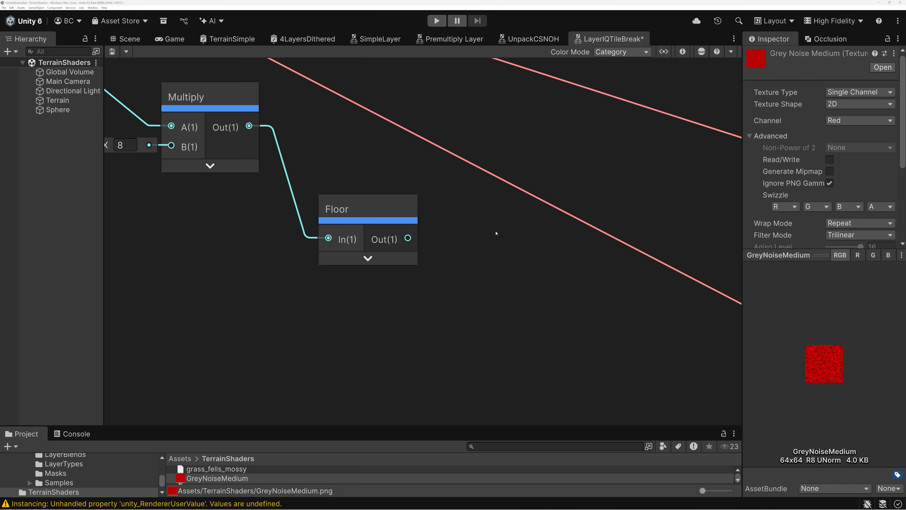
# - Review how the two pairs of Sample Texture 2D nodes feed the two Lerp nodes
pyautogui.moveTo(708, 174); pyautogui.dragTo(433, 315, button='middle')
pyautogui.scroll(-6, 506, 211)
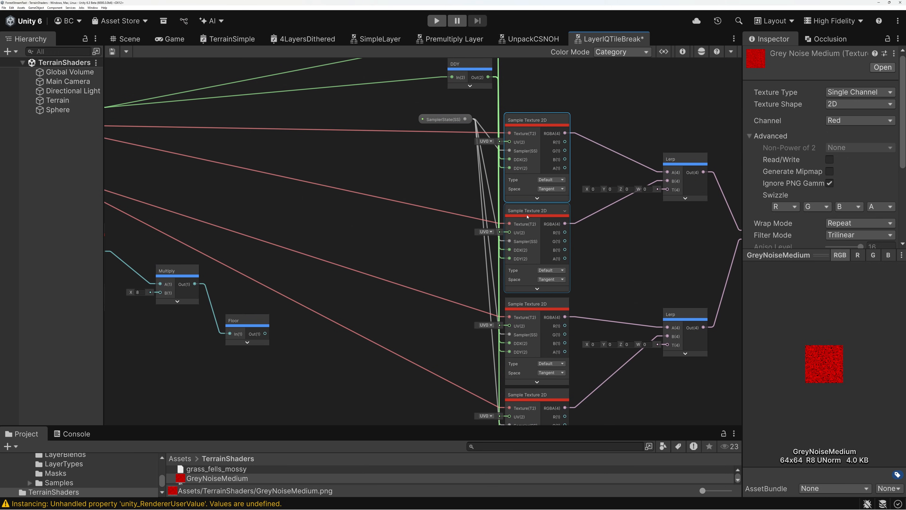
pyautogui.click(545, 132)
pyautogui.click(540, 306)
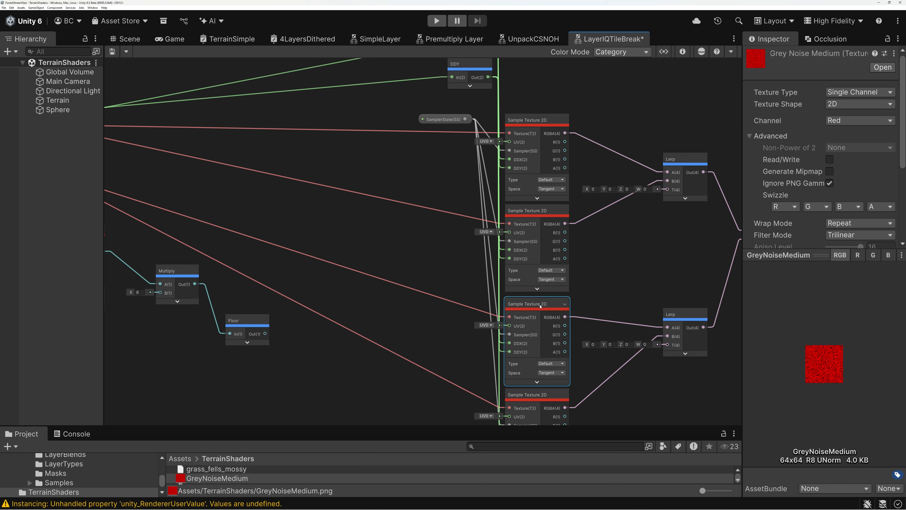
pyautogui.moveTo(545, 248); pyautogui.dragTo(537, 157, button='middle')
pyautogui.click(527, 123)
pyautogui.click(524, 306)
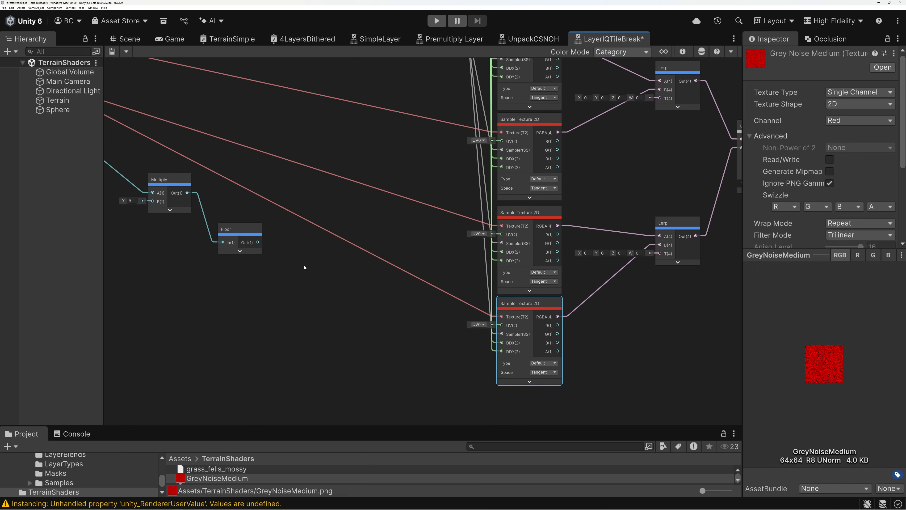
# - Move the times-8 Multiply node closer to the noise sampler and shift the Floor node toward it
pyautogui.moveTo(304, 267); pyautogui.dragTo(506, 287, button='middle')
pyautogui.scroll(3, 412, 214)
pyautogui.moveTo(357, 199); pyautogui.dragTo(301, 146)
pyautogui.moveTo(475, 282); pyautogui.dragTo(426, 281)
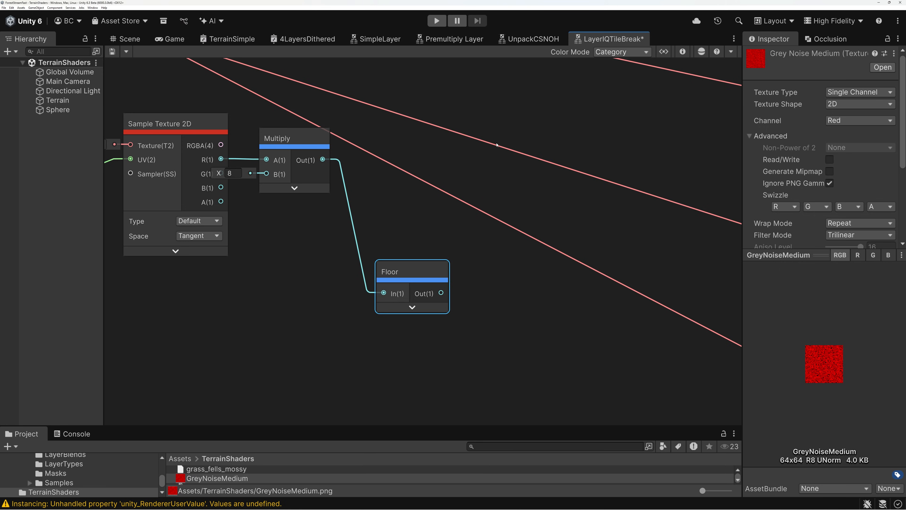
# - Add a Vector 2 node with X 3 and Y 7 and place it above the Floor node
pyautogui.scroll(1, 516, 124)
pyautogui.moveTo(517, 124); pyautogui.dragTo(498, 183, button='middle')
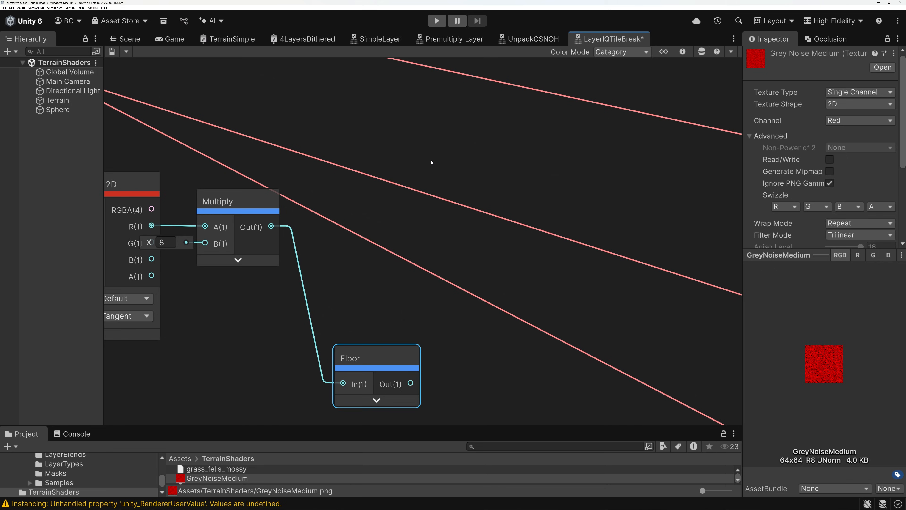
pyautogui.click(418, 164)
pyautogui.press('space')
pyautogui.write('vec')
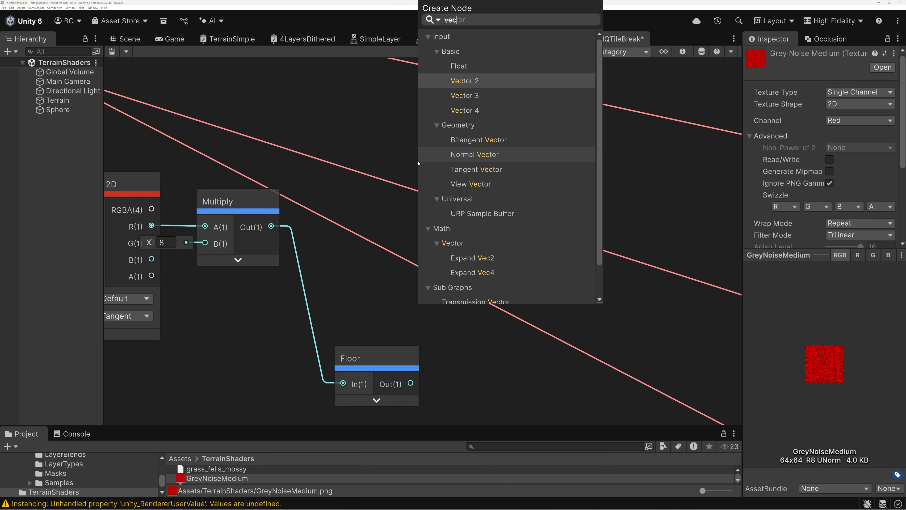
pyautogui.click(453, 81)
pyautogui.click(391, 215)
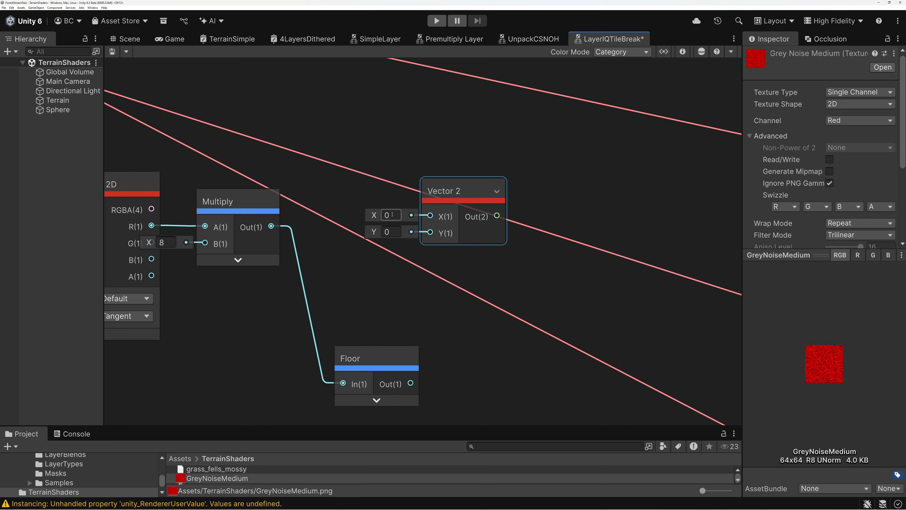
pyautogui.write('3')
pyautogui.click(391, 231)
pyautogui.write('7')
pyautogui.moveTo(460, 193); pyautogui.dragTo(409, 186)
# - Add a Multiply node combining the Floor output as A with the Vector 2 output as B, and collapse its preview
pyautogui.moveTo(411, 384); pyautogui.dragTo(525, 243)
pyautogui.write('mul')
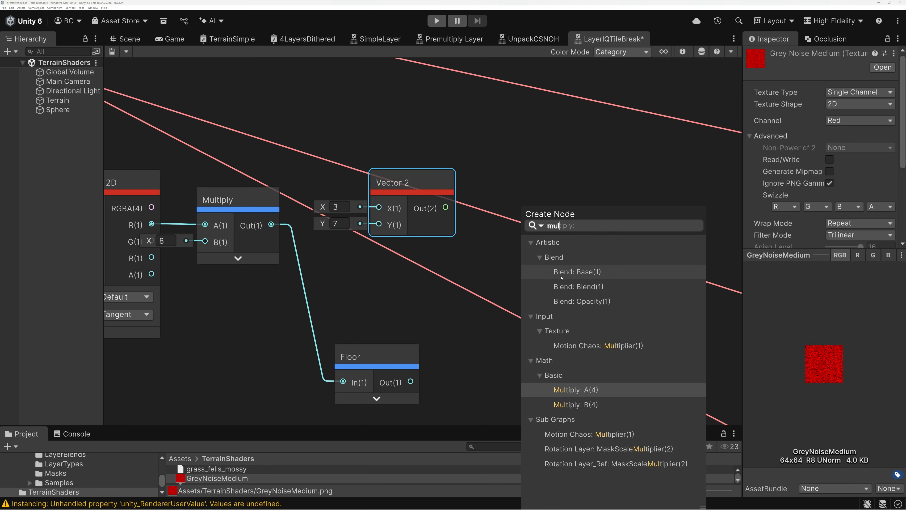
pyautogui.click(576, 391)
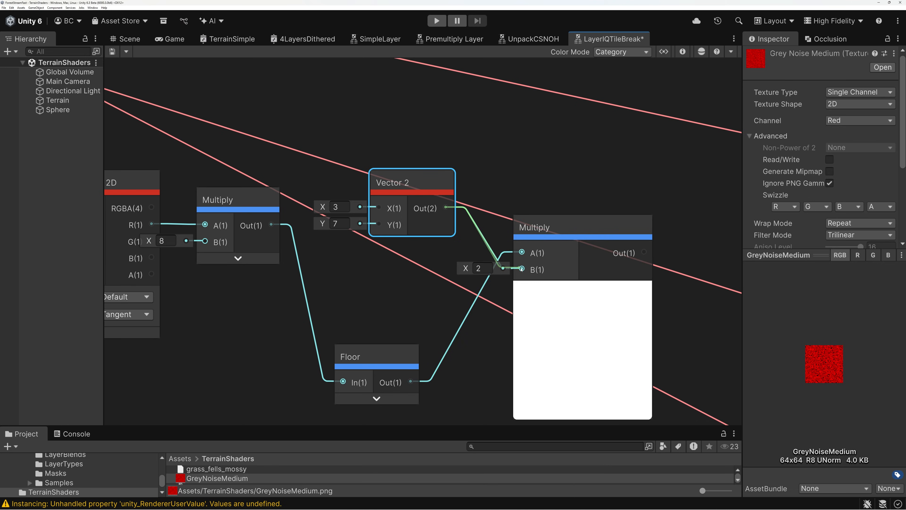
pyautogui.click(580, 291)
# - Duplicate the Floor-by-Vector 2 Multiply node and place the copy directly below the original, level with Floor
pyautogui.moveTo(563, 288); pyautogui.dragTo(526, 215, button='middle')
pyautogui.click(509, 189)
pyautogui.hotkey('ctrl', 'd')
pyautogui.moveTo(546, 208); pyautogui.dragTo(511, 290)
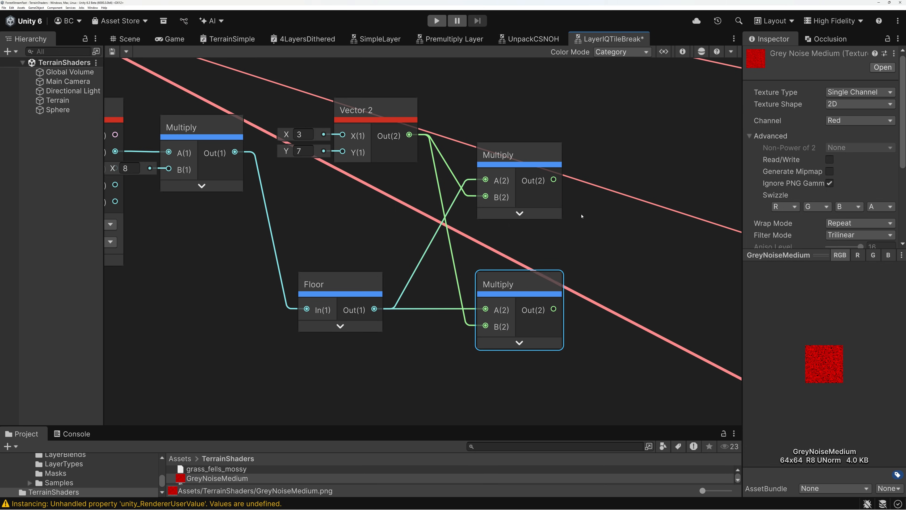
# - Add a Sine node fed by the upper Multiply, collapse its preview, and place it right beside that Multiply
pyautogui.moveTo(621, 240); pyautogui.dragTo(532, 247, button='middle')
pyautogui.moveTo(465, 187); pyautogui.dragTo(533, 191)
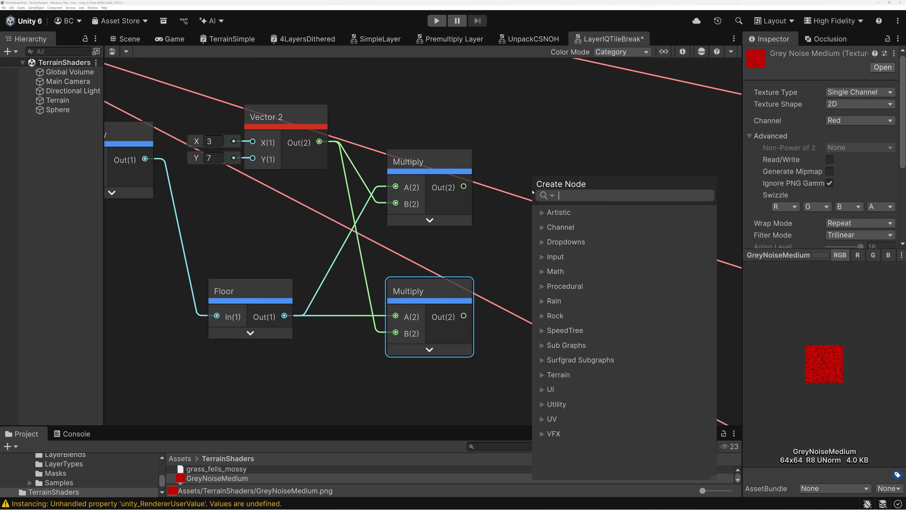
pyautogui.write('sinbe')
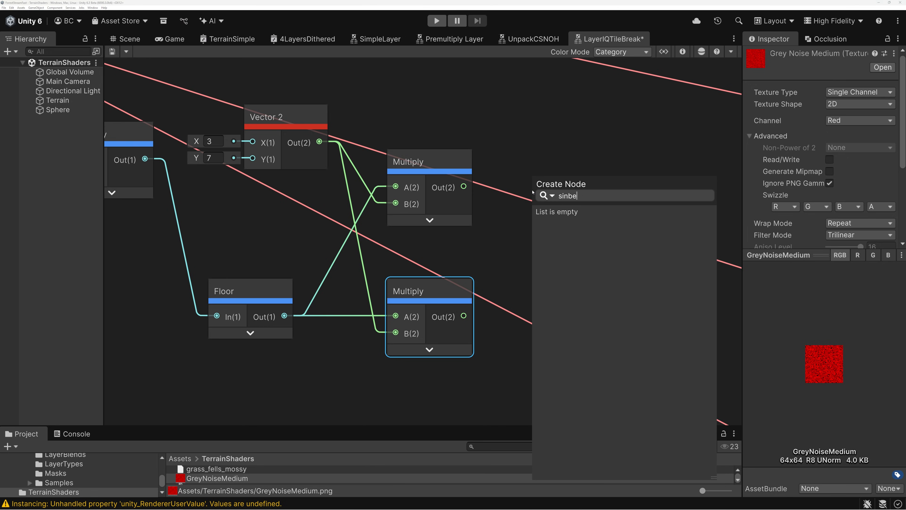
pyautogui.press('BackSpace')
pyautogui.press('BackSpace')
pyautogui.write('e')
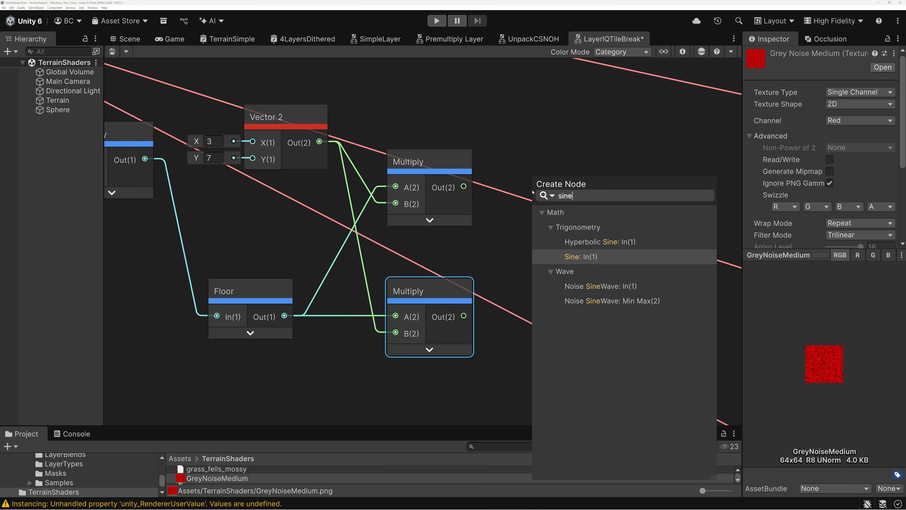
pyautogui.click(575, 258)
pyautogui.click(593, 225)
pyautogui.moveTo(566, 188); pyautogui.dragTo(521, 168)
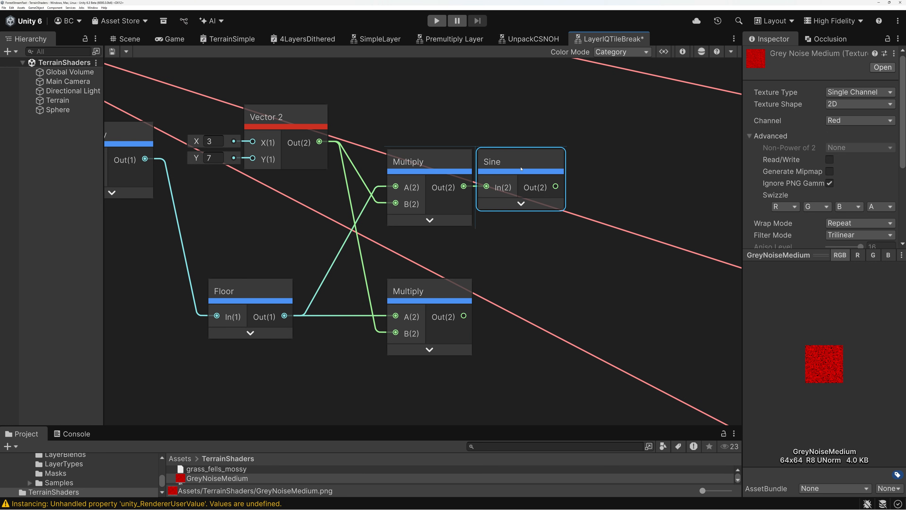
# - Duplicate the Sine node for the lower Multiply's output and shift that Multiply and Sine pair further down
pyautogui.hotkey('ctrl', 'd')
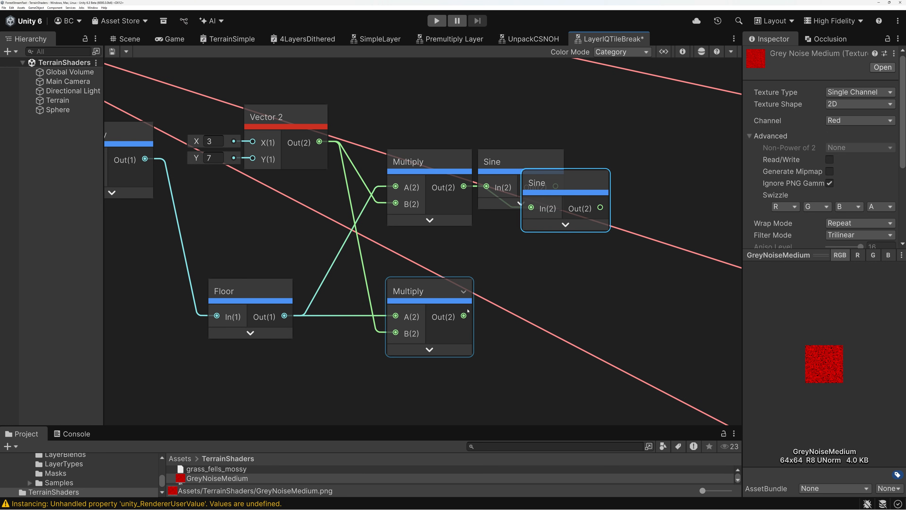
pyautogui.moveTo(463, 315); pyautogui.dragTo(505, 303)
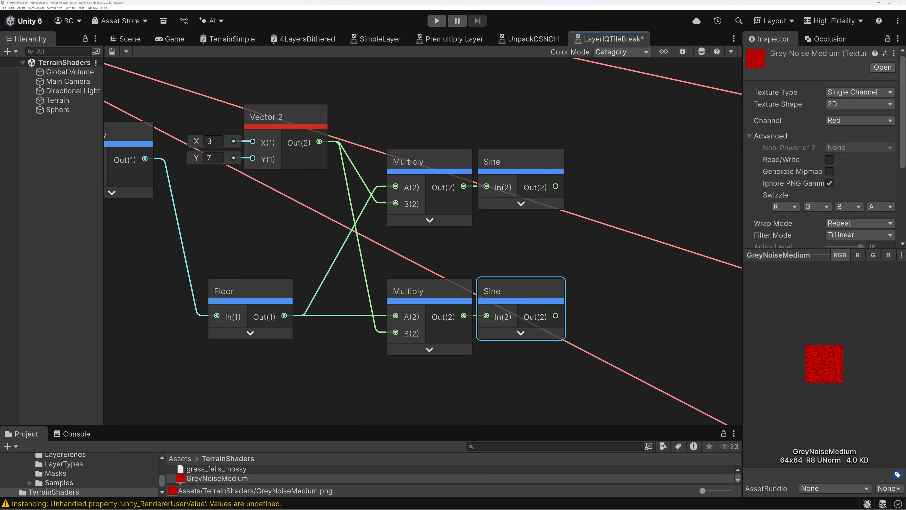
pyautogui.moveTo(449, 254); pyautogui.dragTo(490, 350)
pyautogui.moveTo(512, 272); pyautogui.dragTo(562, 183, button='middle')
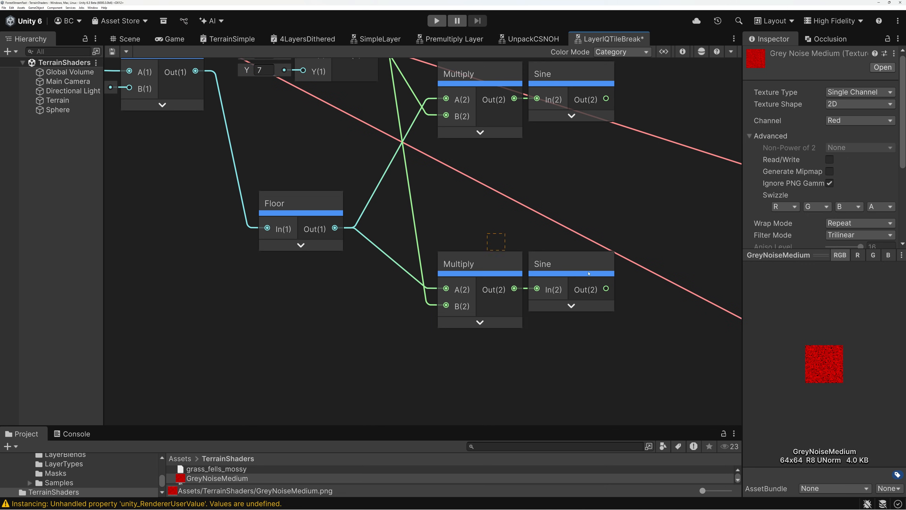
pyautogui.moveTo(559, 270)
pyautogui.mouseDown()
pyautogui.moveTo(572, 274)
pyautogui.moveTo(552, 269)
pyautogui.moveTo(559, 270)
pyautogui.mouseUp()
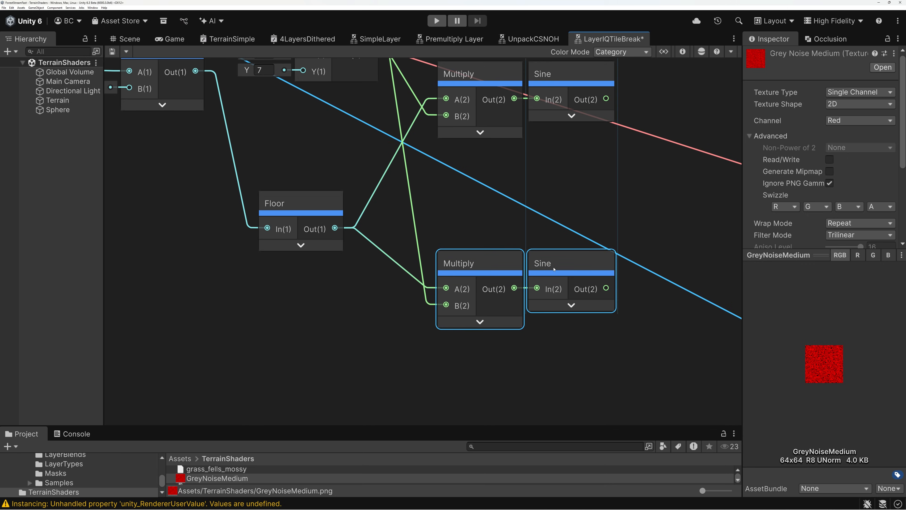
# - Add an Add node fed by the Floor output and set its B to 1
pyautogui.moveTo(571, 84); pyautogui.dragTo(559, 154, button='middle')
pyautogui.moveTo(279, 281); pyautogui.dragTo(275, 374)
pyautogui.write('add')
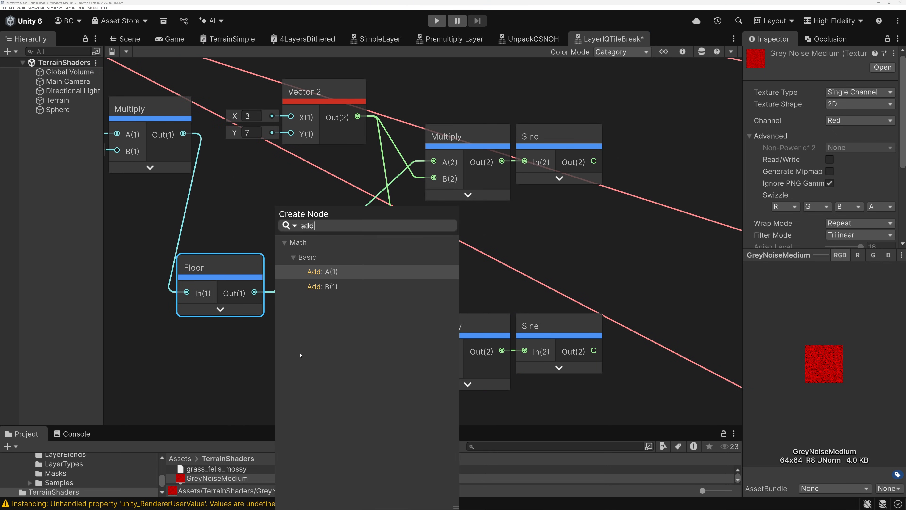
pyautogui.click(319, 273)
pyautogui.click(246, 404)
pyautogui.write('1')
# - Collapse the Add node's preview and place the node before the lower Multiply, with its output connected to that Multiply's A
pyautogui.moveTo(352, 292); pyautogui.dragTo(352, 219, button='middle')
pyautogui.click(336, 352)
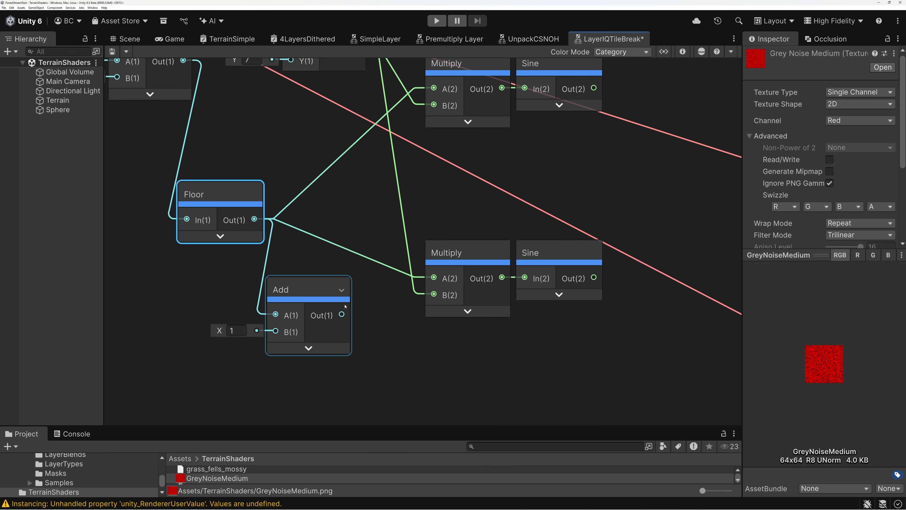
pyautogui.moveTo(341, 314); pyautogui.dragTo(434, 277)
pyautogui.moveTo(299, 289); pyautogui.dragTo(327, 254)
# - Add a Multiply node fed by the upper Sine's output, collapse its preview, and move it close to that Sine
pyautogui.moveTo(547, 189); pyautogui.dragTo(386, 282, button='middle')
pyautogui.scroll(-3, 478, 245)
pyautogui.scroll(1, 478, 246)
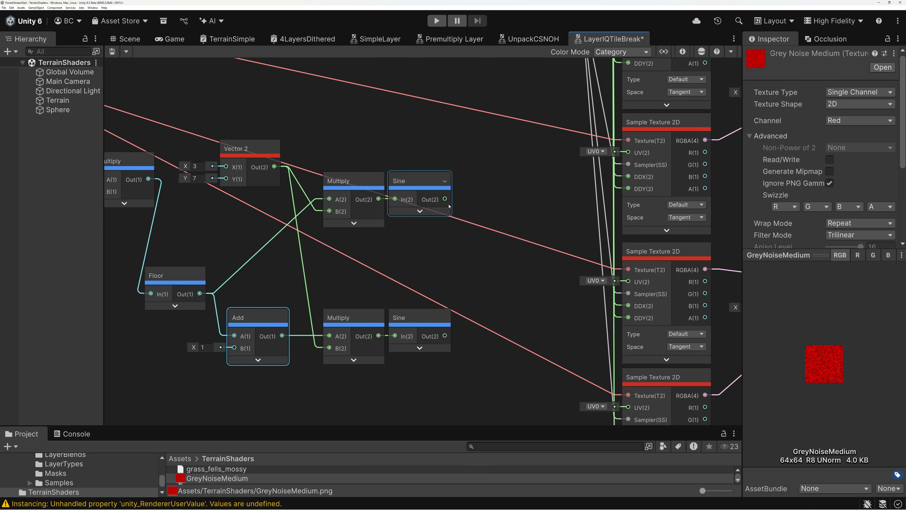
pyautogui.moveTo(445, 199); pyautogui.dragTo(488, 222)
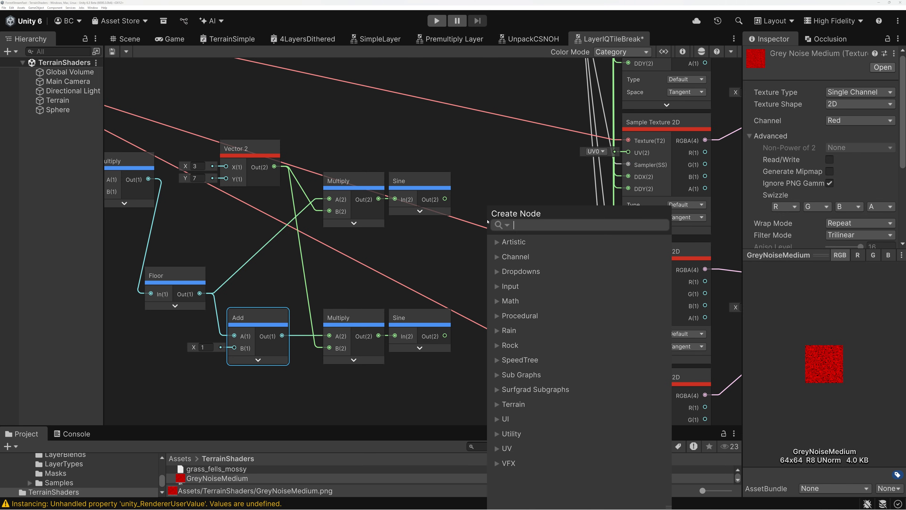
pyautogui.write('mul')
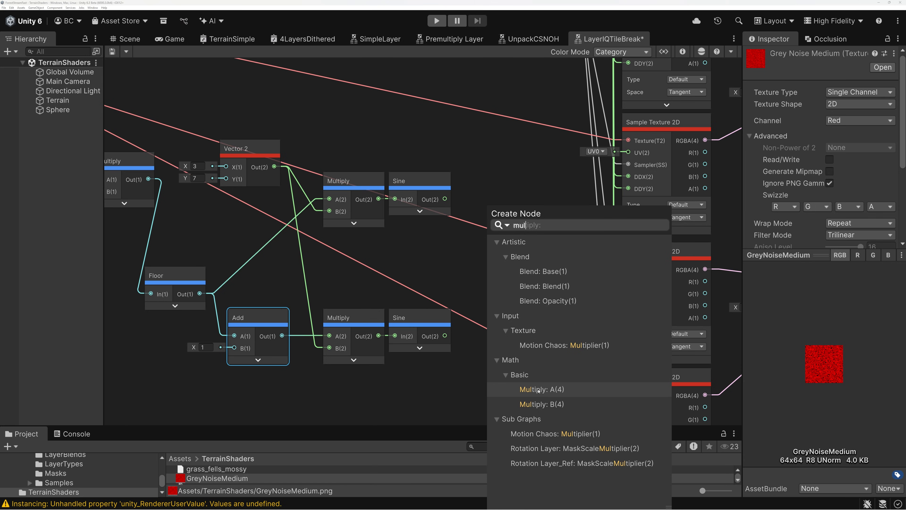
pyautogui.click(539, 390)
pyautogui.click(531, 262)
pyautogui.moveTo(504, 224); pyautogui.dragTo(489, 211)
# - Show the blackboard, add a Float property named Offset, and connect it to B of the Multiply after the upper Sine
pyautogui.click(663, 52)
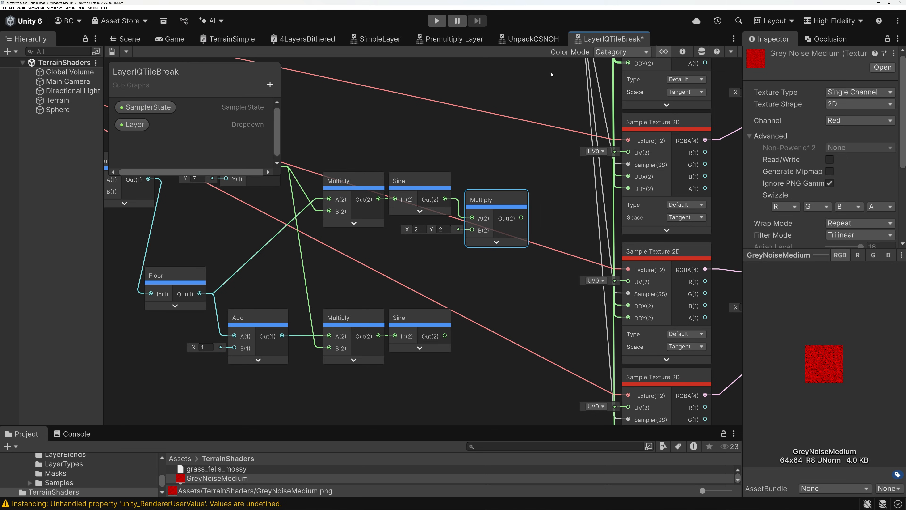
pyautogui.moveTo(281, 174); pyautogui.dragTo(298, 219)
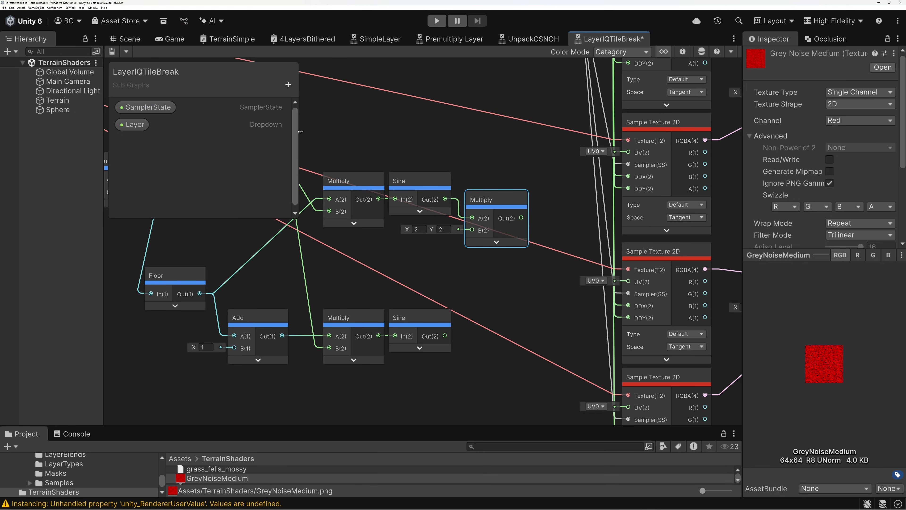
pyautogui.click(293, 89)
pyautogui.click(302, 96)
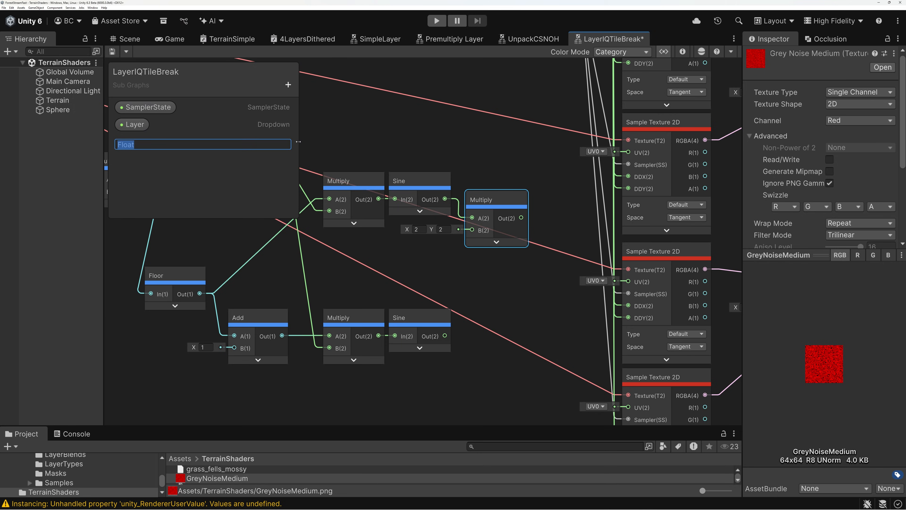
pyautogui.write('Offset')
pyautogui.press('Return')
pyautogui.moveTo(133, 141); pyautogui.dragTo(472, 230)
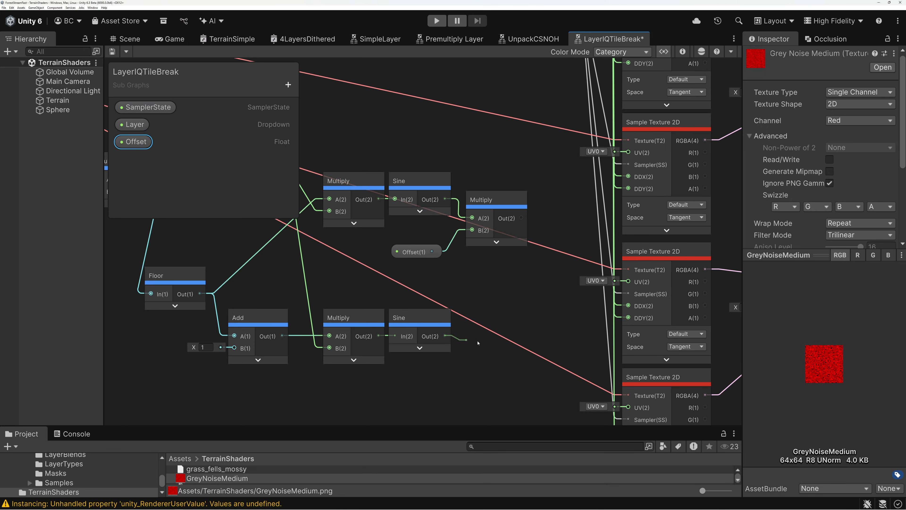
# - Add a Multiply node fed by the lower Sine's output and connect the Offset property to its B
pyautogui.press('space')
pyautogui.write('multiply')
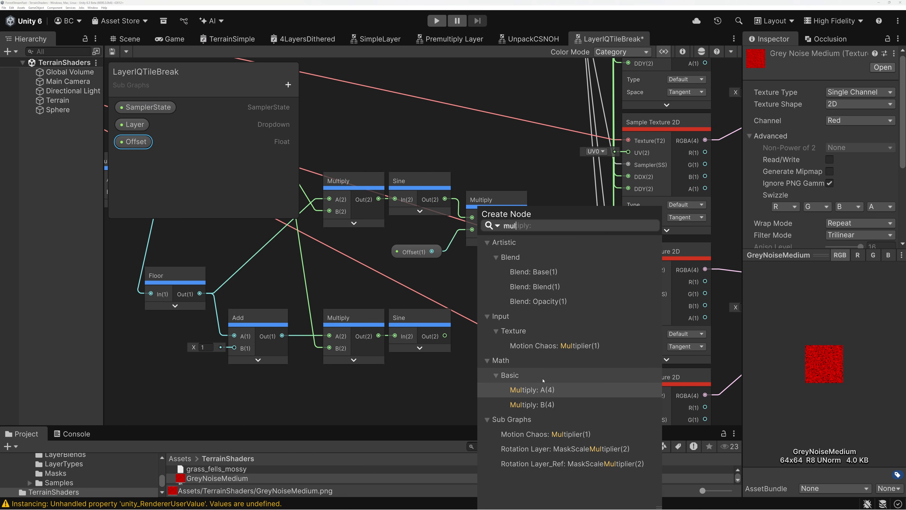
pyautogui.press('Return')
pyautogui.moveTo(141, 143); pyautogui.dragTo(479, 358)
# - Collapse the new Multiply's preview, align it beside the lower Sine, and tuck both Offset nodes under their Sine nodes
pyautogui.click(521, 374)
pyautogui.moveTo(496, 328); pyautogui.dragTo(490, 308)
pyautogui.moveTo(428, 380); pyautogui.dragTo(430, 347)
pyautogui.moveTo(426, 239); pyautogui.dragTo(434, 214)
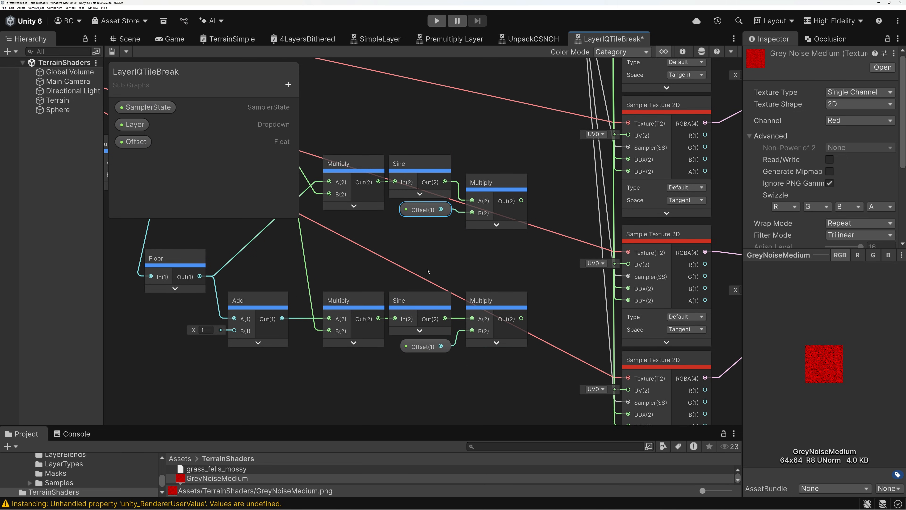
# - Move the whole noise and sine node network away from the four Sample Texture 2D nodes to make room between them
pyautogui.scroll(-2, 428, 272)
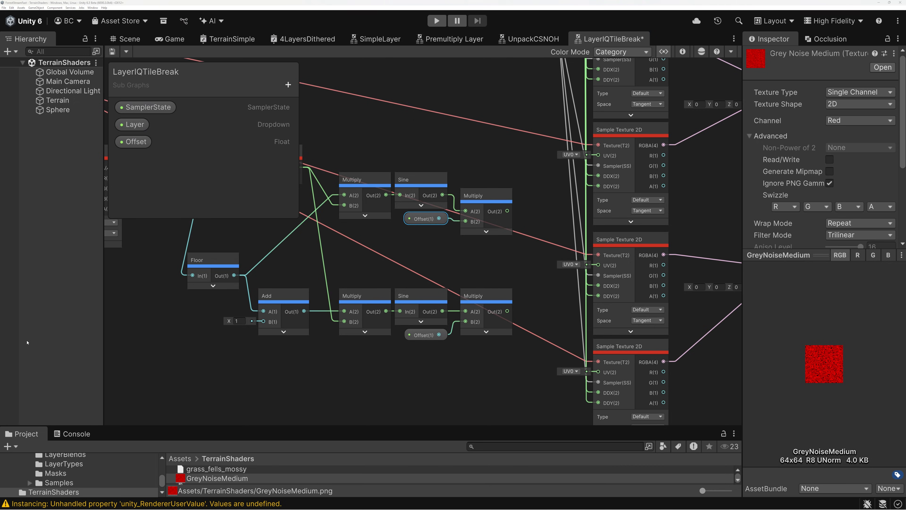
pyautogui.scroll(-8, 411, 257)
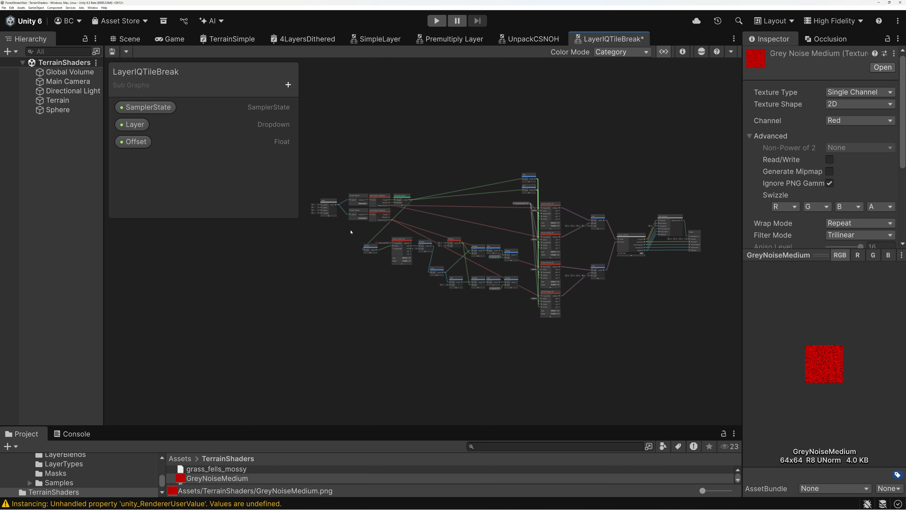
pyautogui.moveTo(510, 303); pyautogui.dragTo(515, 309)
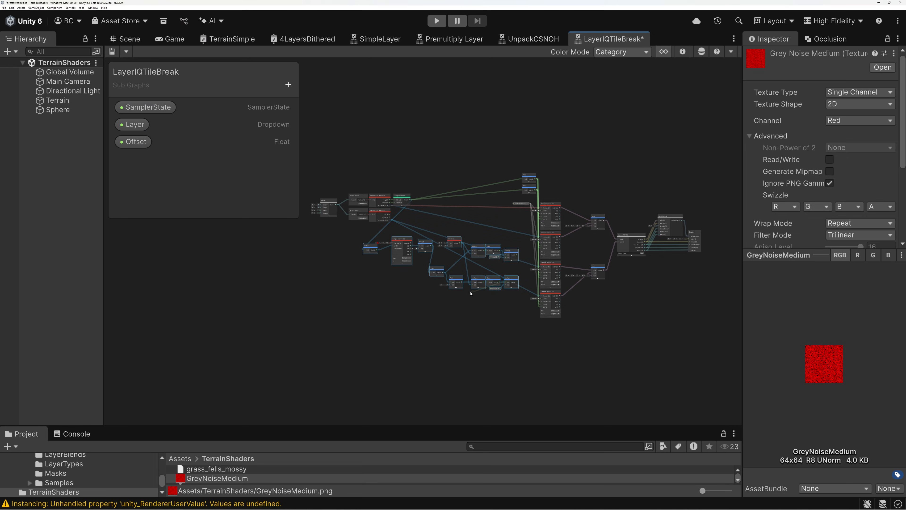
pyautogui.press('space')
pyautogui.click(353, 236)
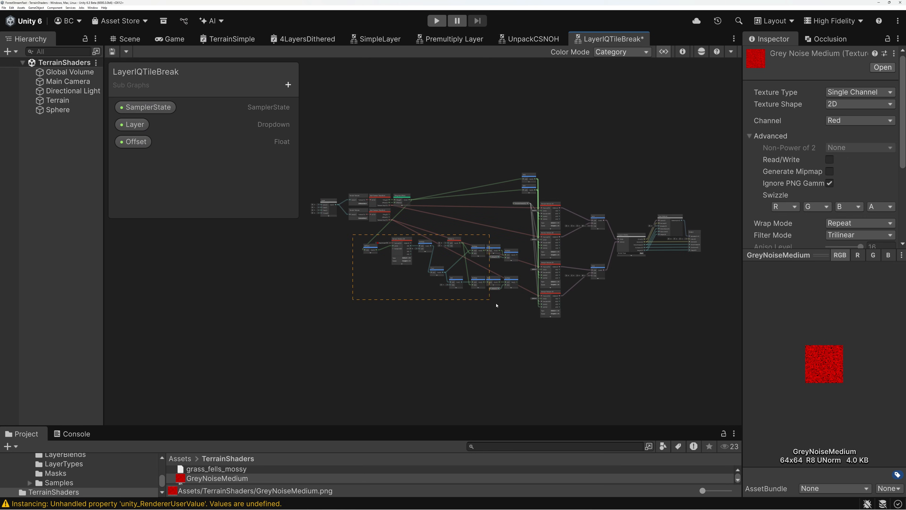
pyautogui.moveTo(497, 305); pyautogui.dragTo(454, 295)
pyautogui.scroll(1, 477, 282)
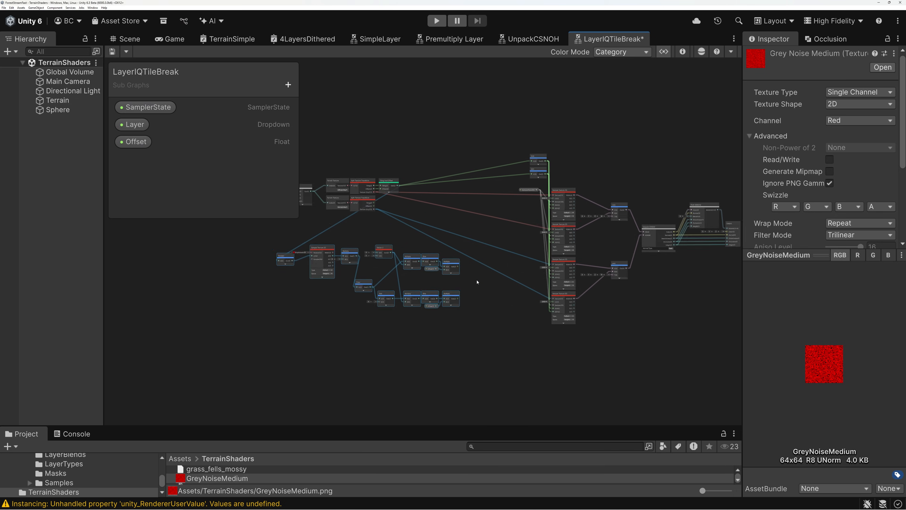
pyautogui.scroll(1, 477, 282)
pyautogui.click(477, 283)
# - Add an Add node with its A input fed by the Tiling And Offset output
pyautogui.scroll(4, 477, 282)
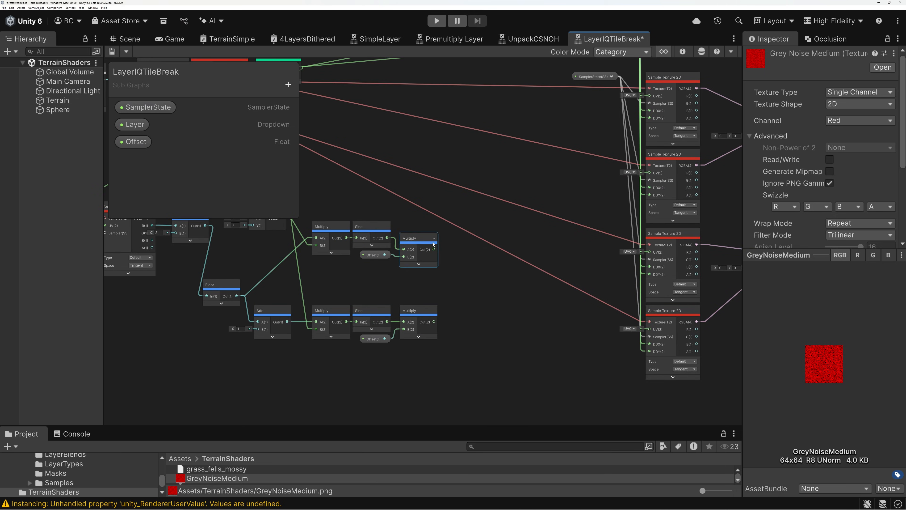
pyautogui.scroll(-2, 444, 273)
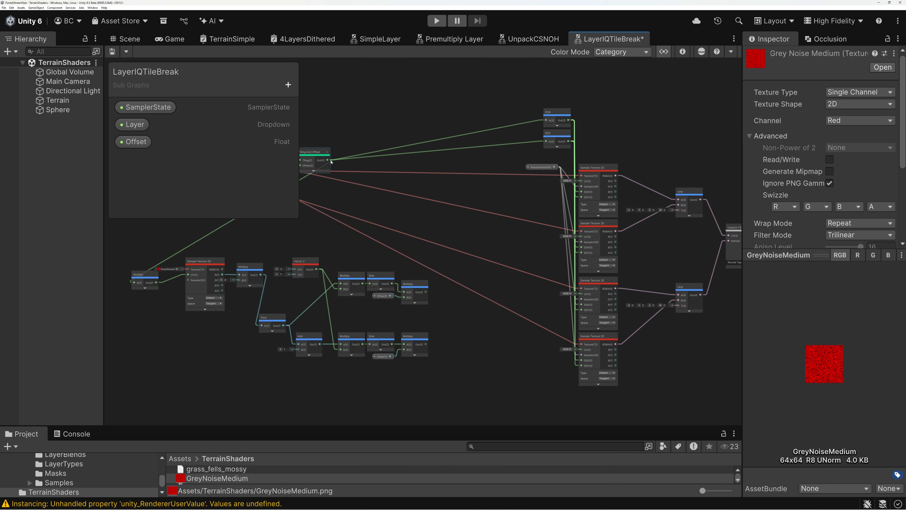
pyautogui.moveTo(328, 162); pyautogui.dragTo(485, 278)
pyautogui.write('add')
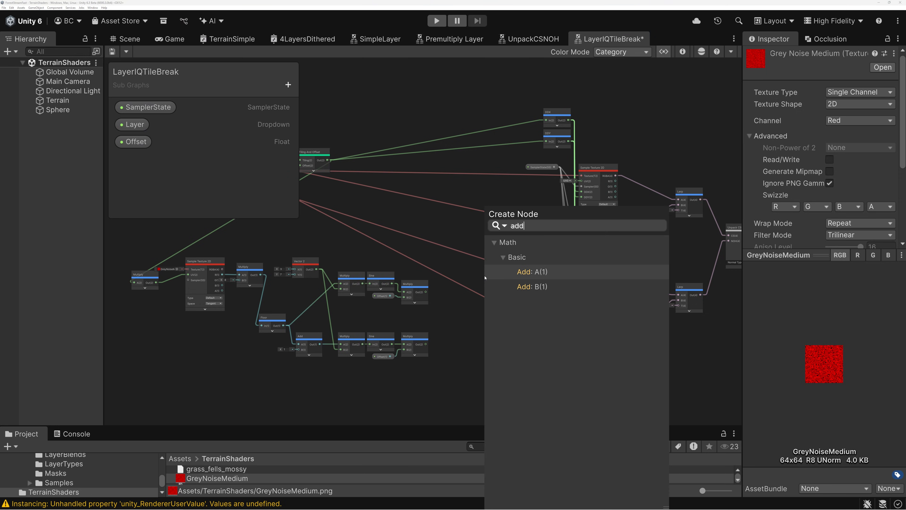
pyautogui.click(529, 273)
# - Connect the upper branch's last Multiply to the Add node's B, collapse the Add preview, and move the node closer
pyautogui.scroll(3, 417, 286)
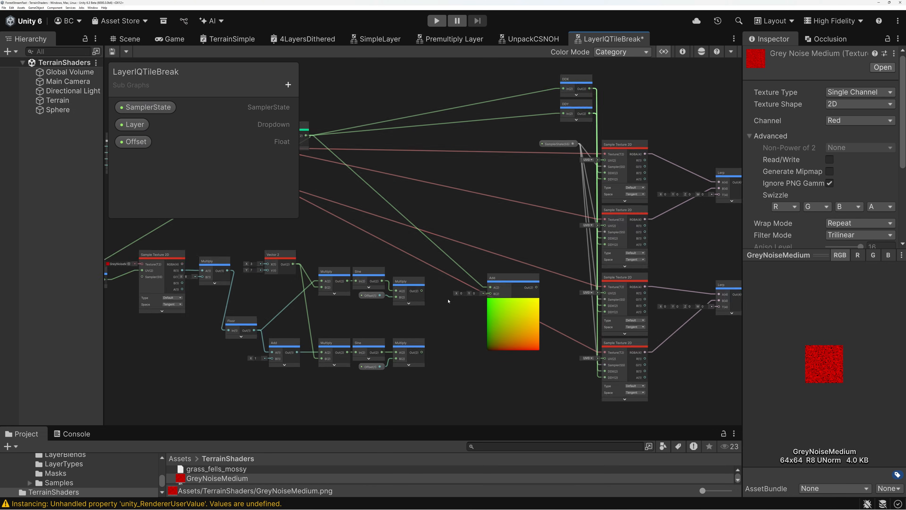
pyautogui.moveTo(379, 277); pyautogui.dragTo(562, 284)
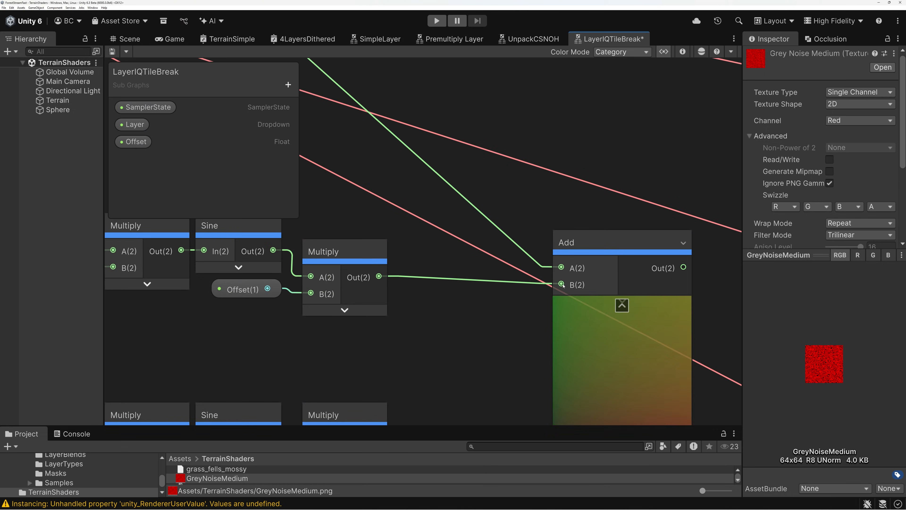
pyautogui.moveTo(621, 304); pyautogui.dragTo(604, 296)
pyautogui.click(551, 274)
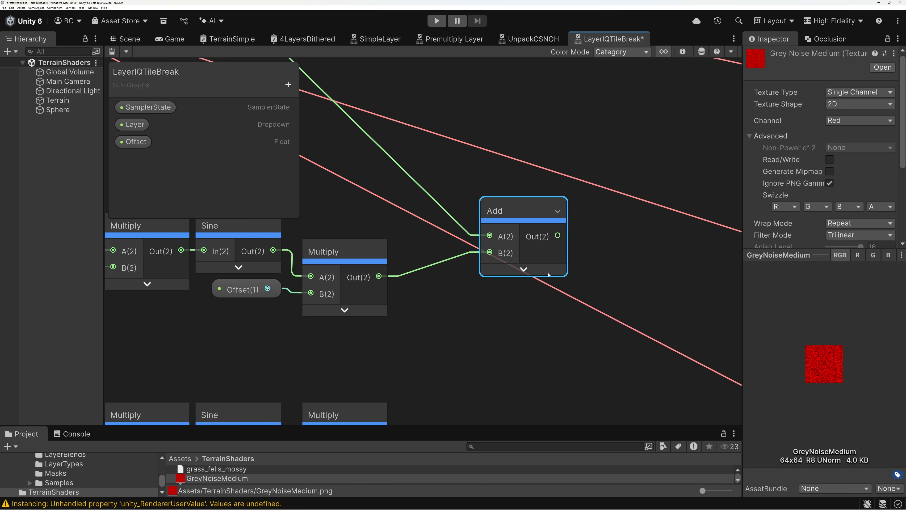
# - Duplicate the Add node for the lower branch, feeding A from its last Multiply and B from Tiling And Offset
pyautogui.scroll(-5, 486, 276)
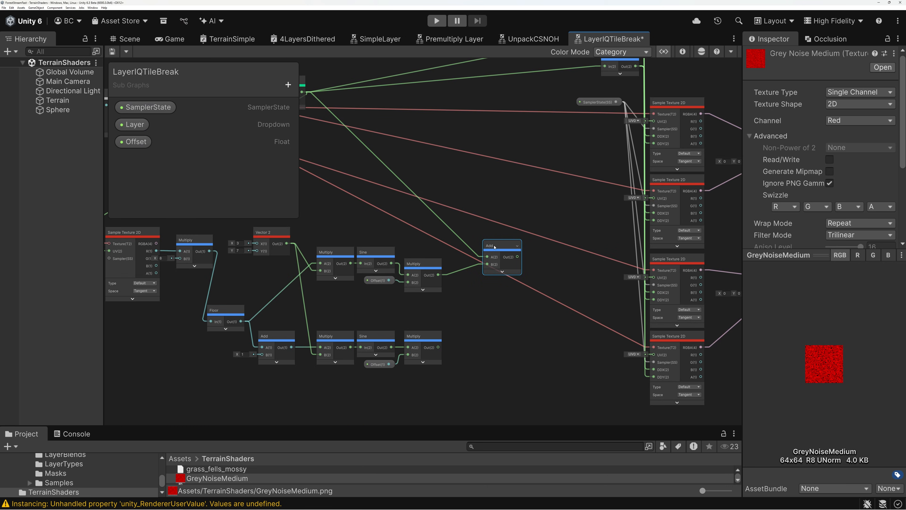
pyautogui.hotkey('ctrl', 'd')
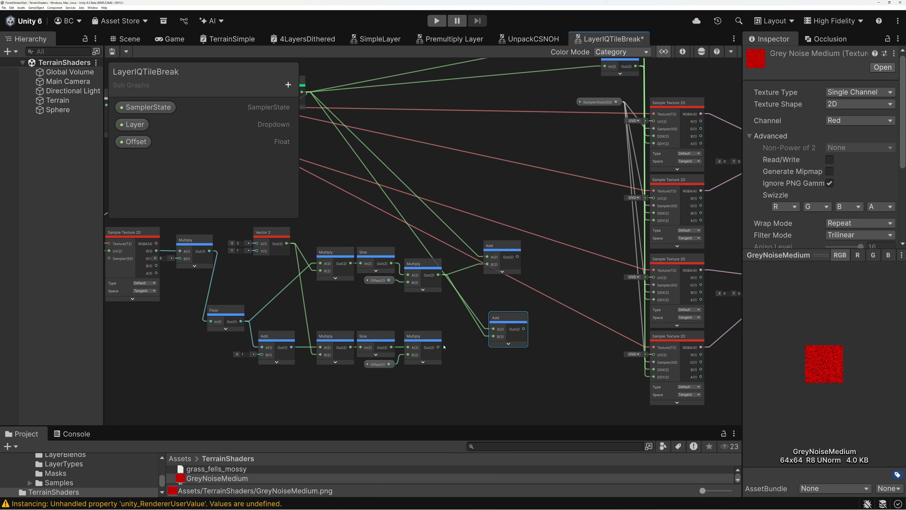
pyautogui.moveTo(438, 348); pyautogui.dragTo(498, 322)
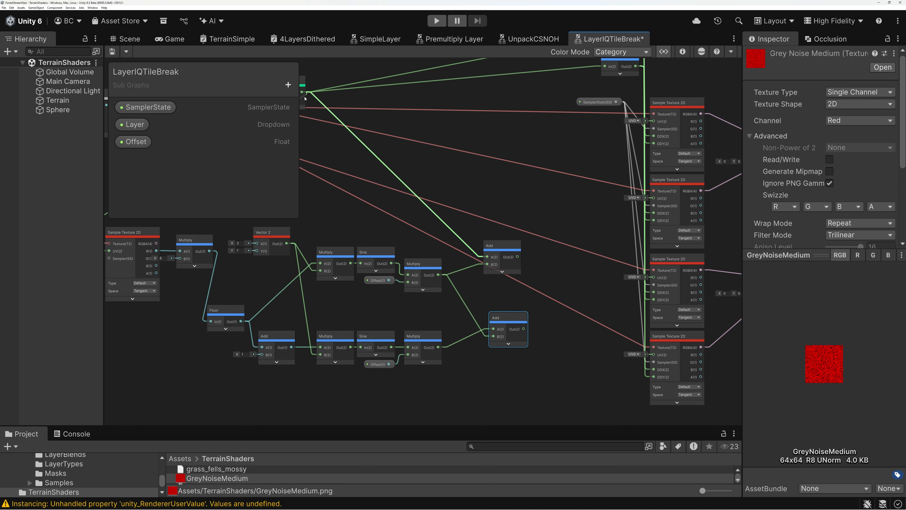
pyautogui.moveTo(359, 114); pyautogui.dragTo(379, 117, button='middle')
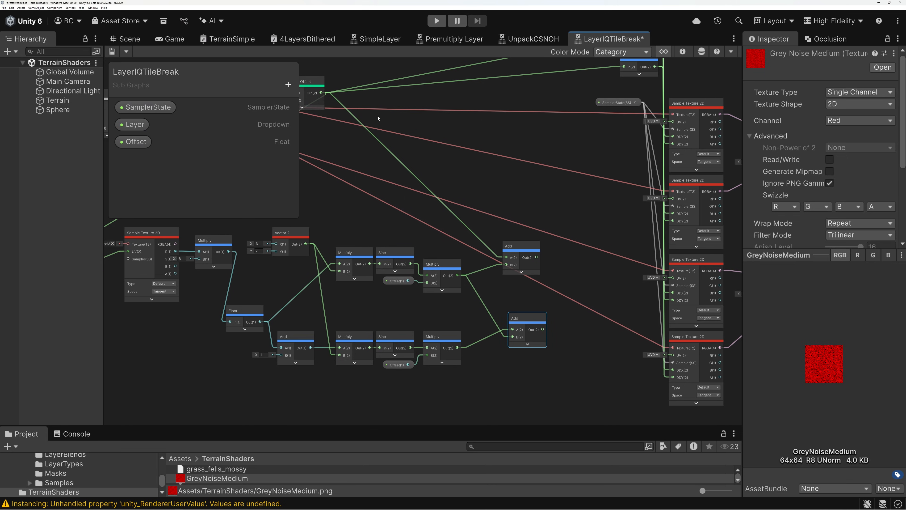
pyautogui.moveTo(321, 96); pyautogui.dragTo(513, 341)
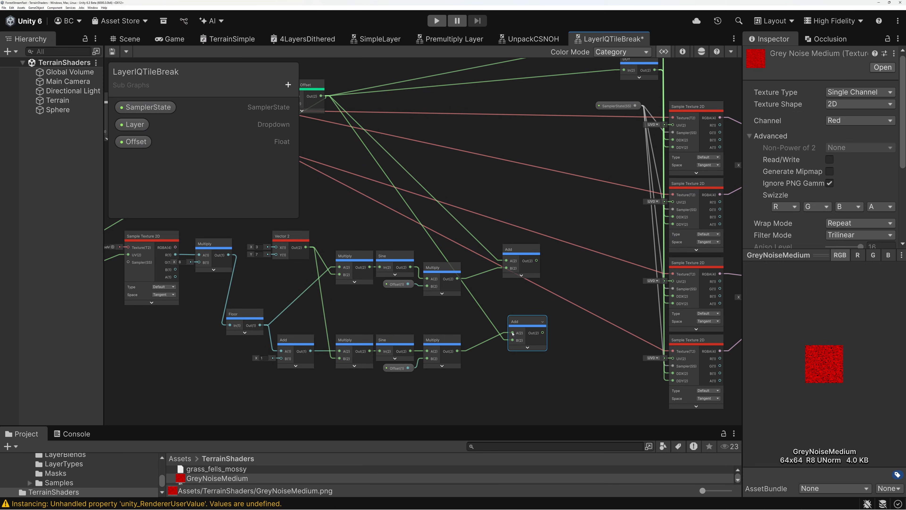
pyautogui.moveTo(411, 312); pyautogui.dragTo(520, 318, button='middle')
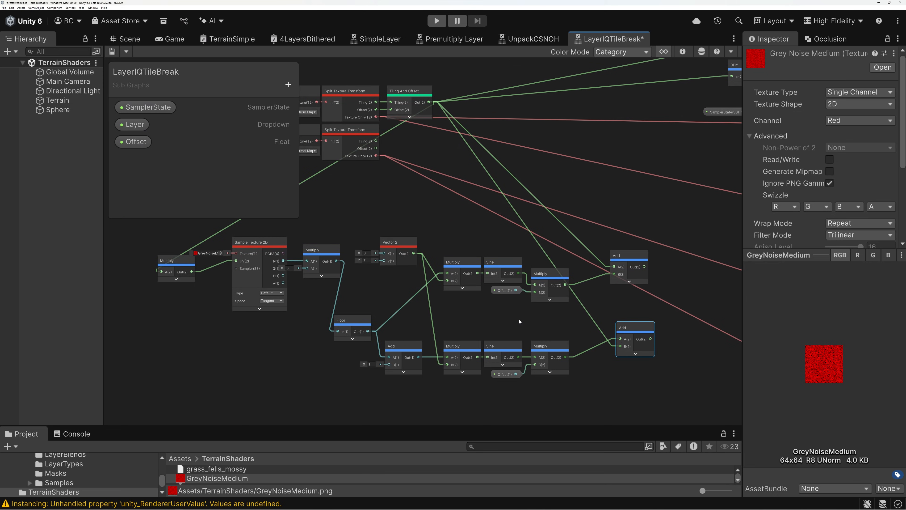
pyautogui.moveTo(396, 216); pyautogui.dragTo(639, 302)
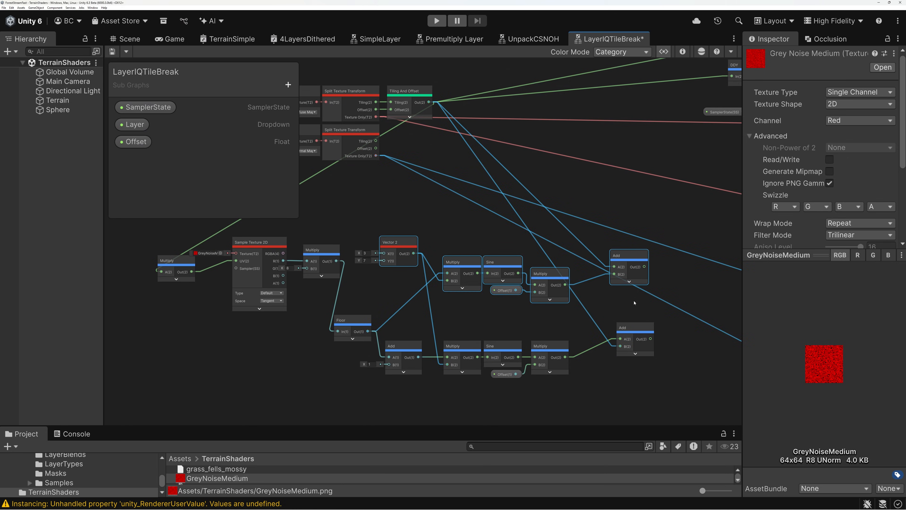
pyautogui.moveTo(379, 335); pyautogui.dragTo(647, 395)
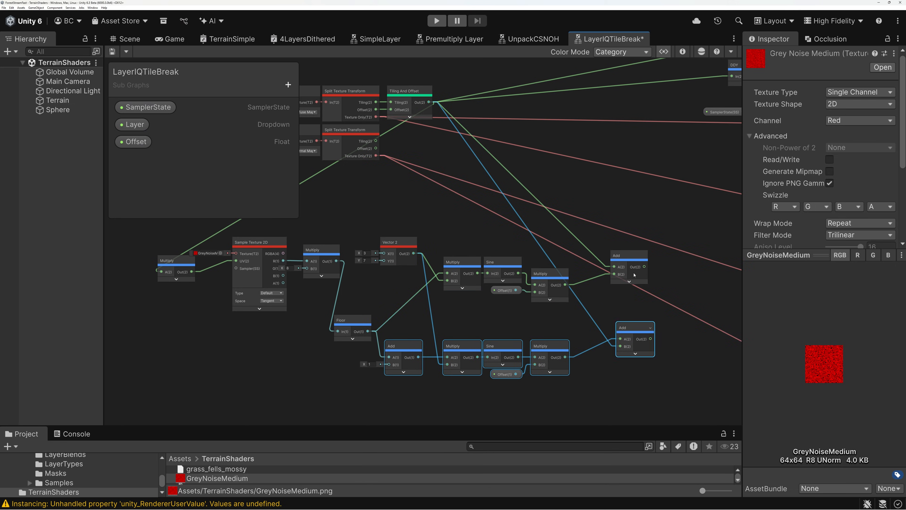
# - Connect the upper Add to the UVs of the first and third Sample Texture 2D nodes, and the lower Add to the second and fourth
pyautogui.moveTo(665, 268); pyautogui.dragTo(492, 253, button='middle')
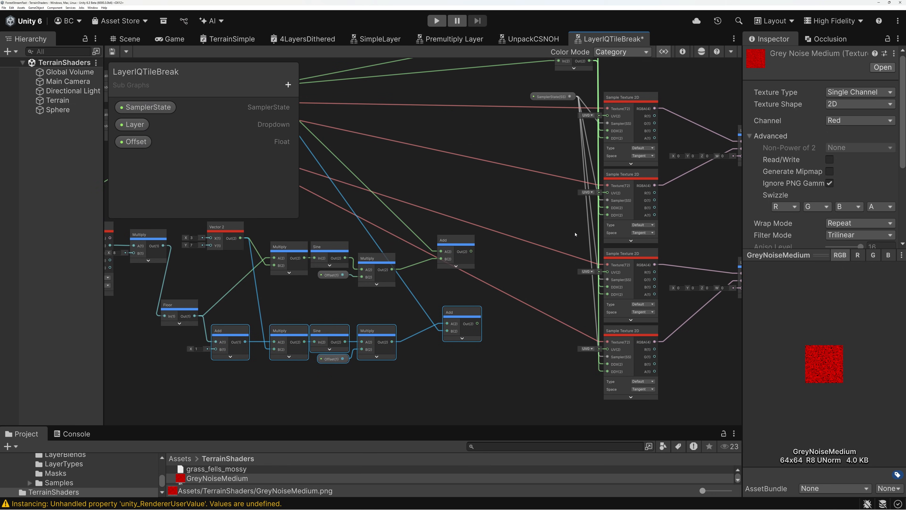
pyautogui.moveTo(472, 251); pyautogui.dragTo(607, 121)
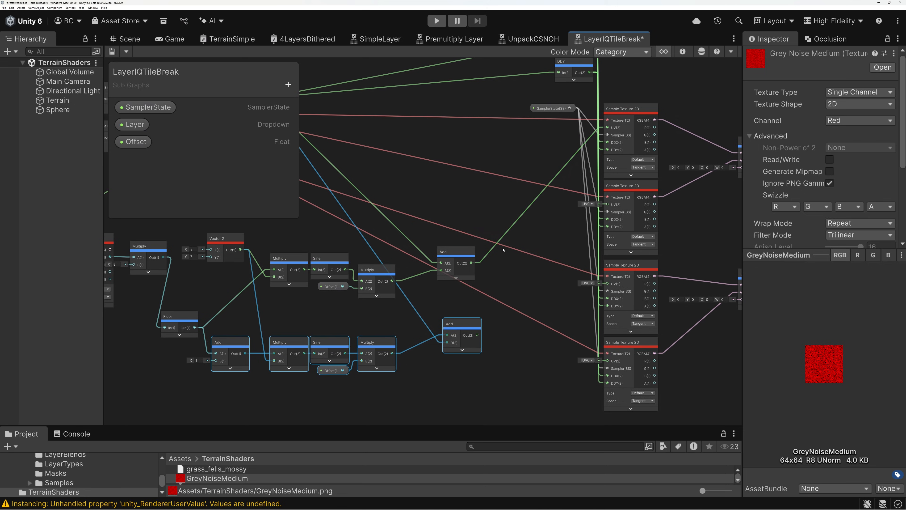
pyautogui.moveTo(471, 263); pyautogui.dragTo(608, 284)
pyautogui.moveTo(479, 336); pyautogui.dragTo(608, 205)
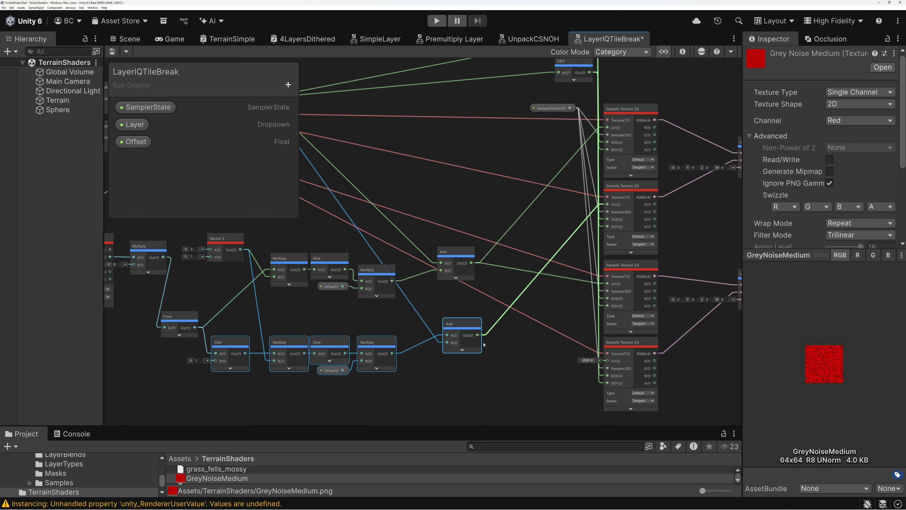
pyautogui.moveTo(479, 335); pyautogui.dragTo(609, 358)
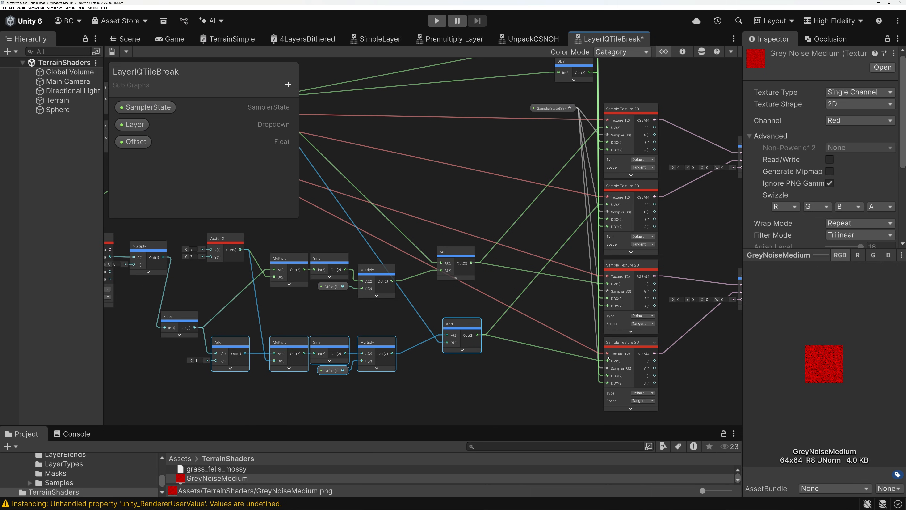
# - Examine the two Lerp nodes that blend the pairs of texture samples
pyautogui.scroll(-5, 537, 339)
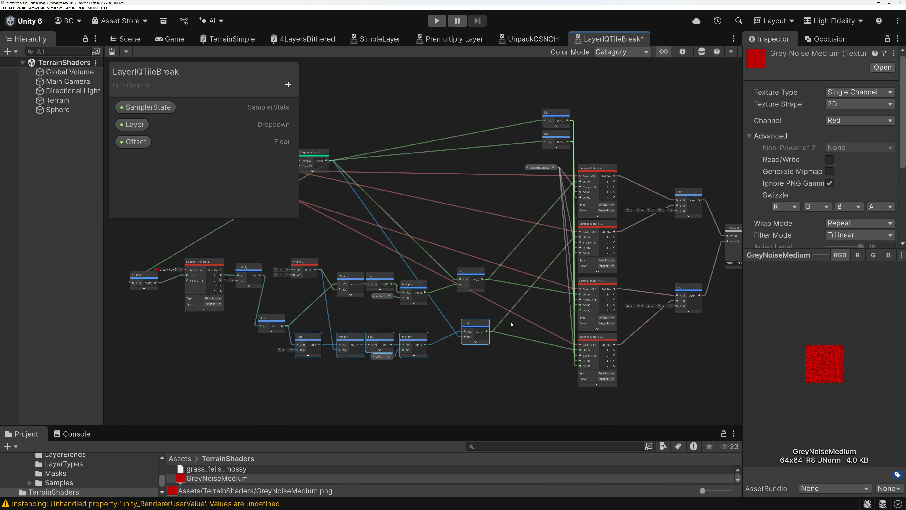
pyautogui.scroll(3, 511, 324)
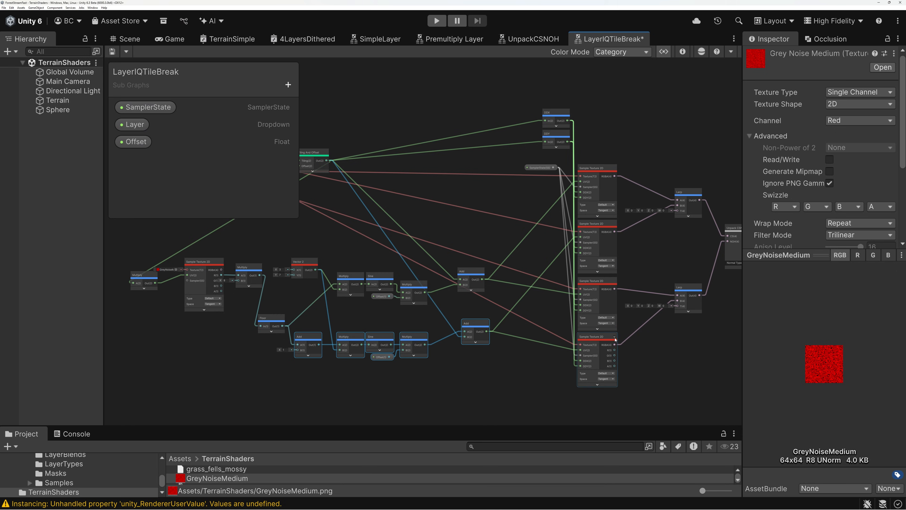
pyautogui.moveTo(671, 331); pyautogui.dragTo(585, 330, button='middle')
pyautogui.scroll(1, 585, 330)
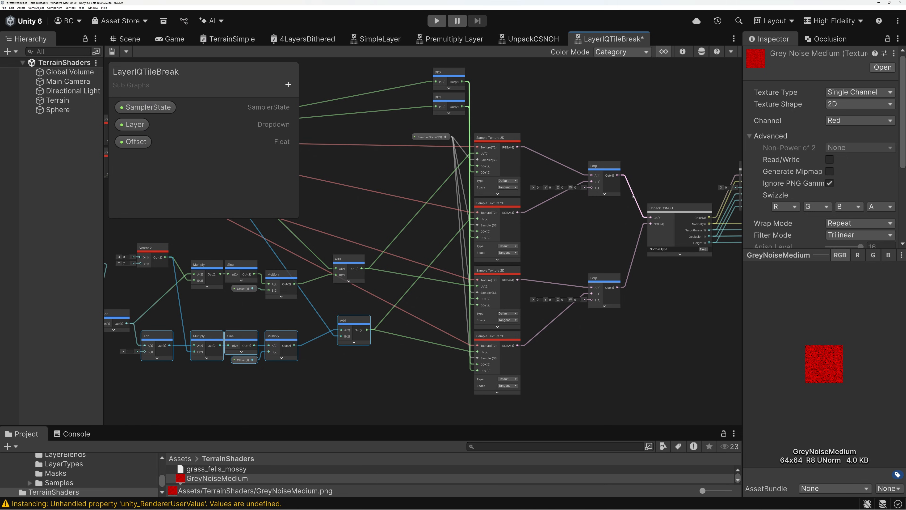
pyautogui.click(605, 167)
pyautogui.click(603, 278)
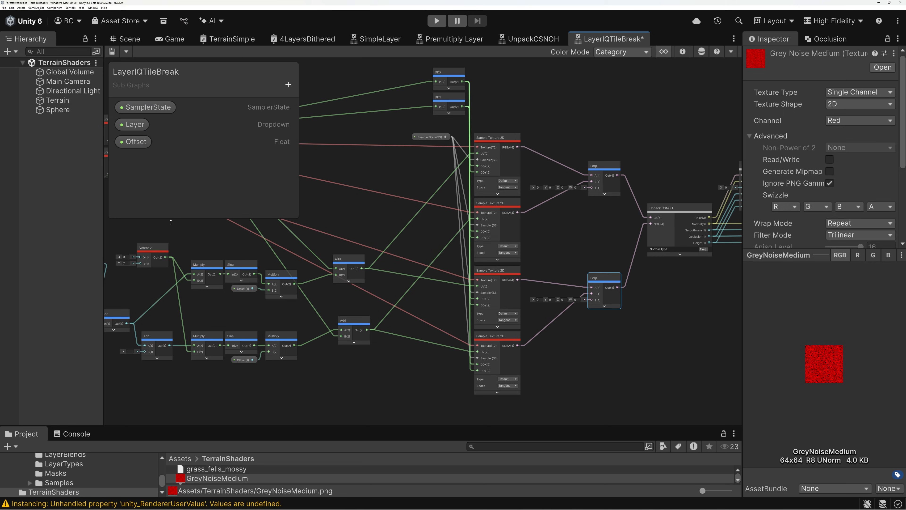
# - Shorten the Blackboard, add a Fraction node fed by the noise Multiply by 8, and collapse its preview
pyautogui.moveTo(171, 222); pyautogui.dragTo(171, 161)
pyautogui.moveTo(343, 246); pyautogui.dragTo(521, 242, button='middle')
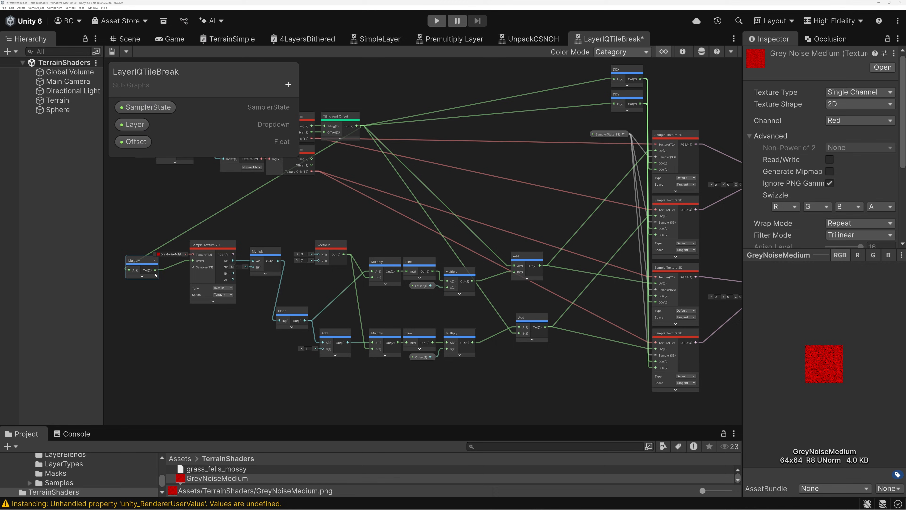
pyautogui.click(264, 251)
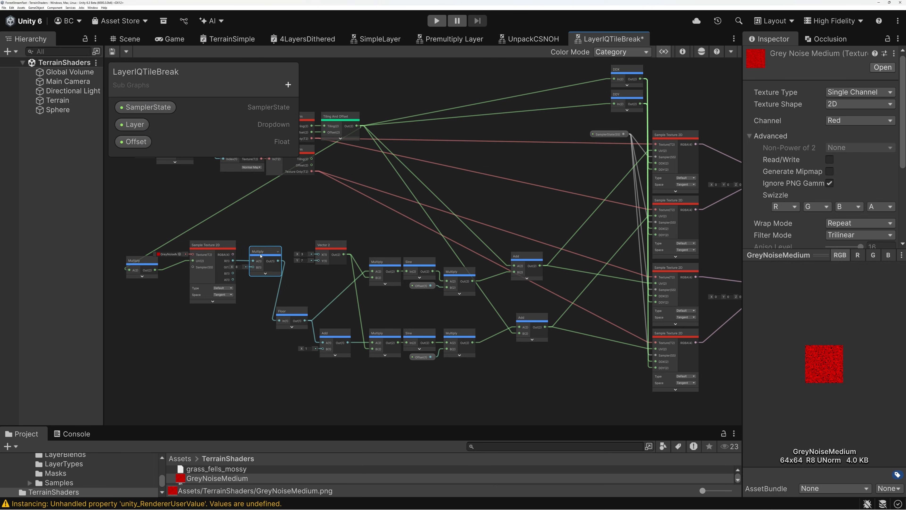
pyautogui.scroll(5, 255, 254)
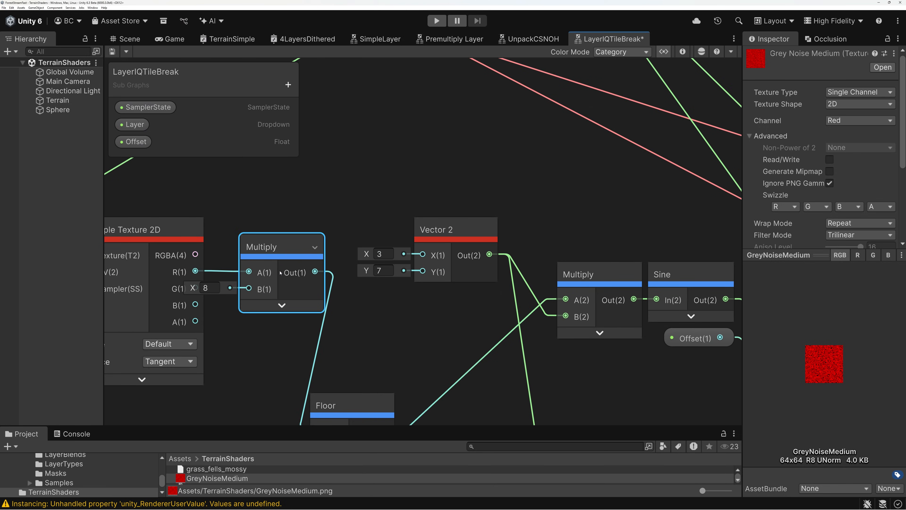
pyautogui.moveTo(315, 272); pyautogui.dragTo(407, 142)
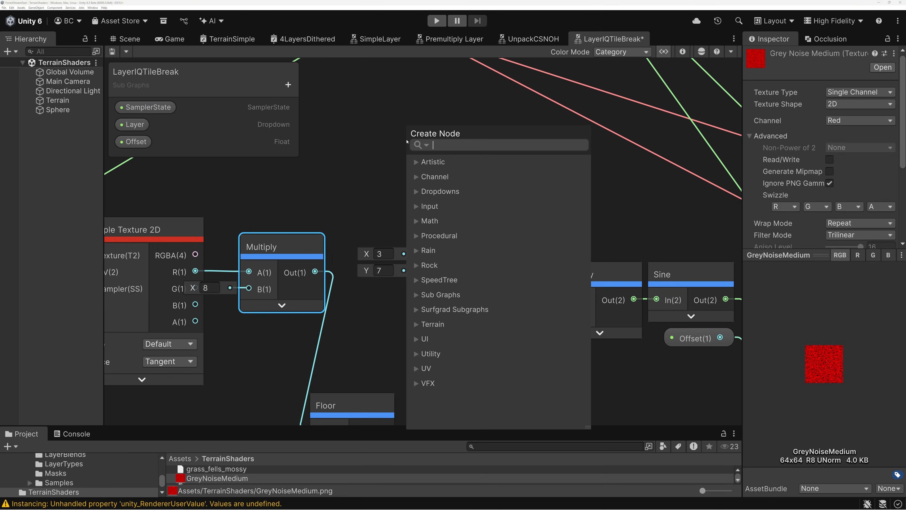
pyautogui.write('frac')
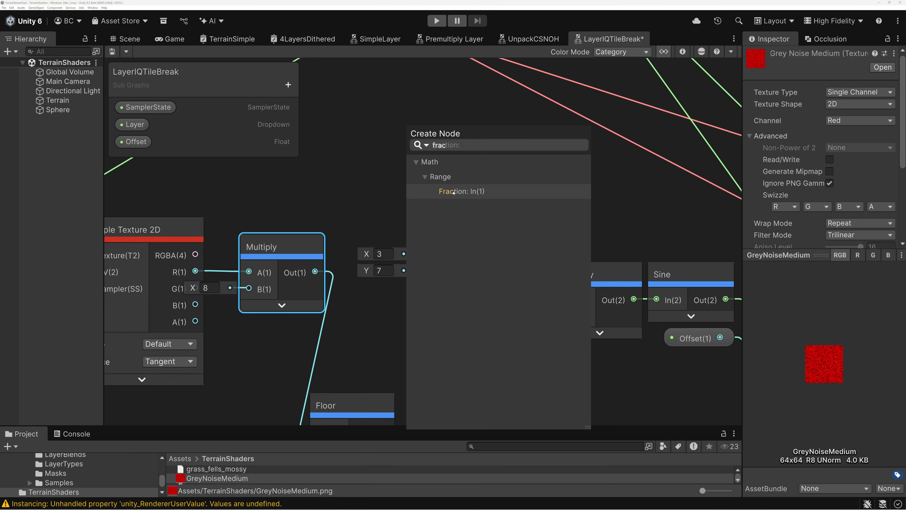
pyautogui.click(453, 192)
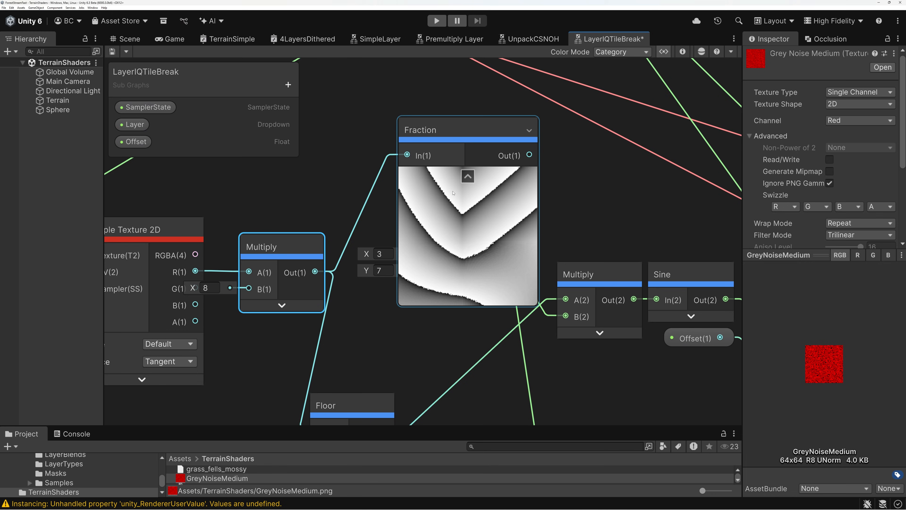
pyautogui.click(467, 176)
# - Connect the Fraction output to the T input of both Lerp nodes
pyautogui.scroll(-5, 466, 177)
pyautogui.moveTo(466, 177); pyautogui.dragTo(239, 256, button='middle')
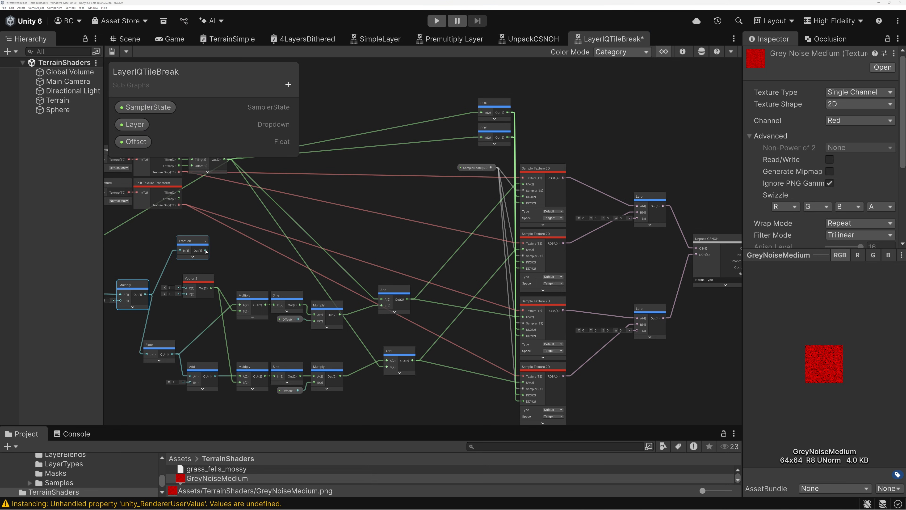
pyautogui.moveTo(206, 251); pyautogui.dragTo(637, 218)
pyautogui.moveTo(206, 251); pyautogui.dragTo(637, 331)
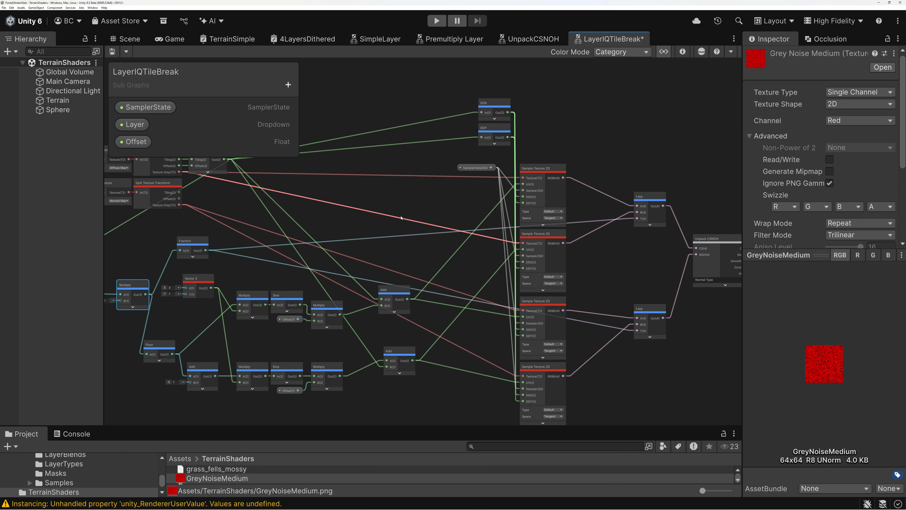
# - Route the upper branch's last Multiply into the Output node's Color, save the sub graph, and view the scene
pyautogui.moveTo(425, 245); pyautogui.dragTo(400, 209, button='middle')
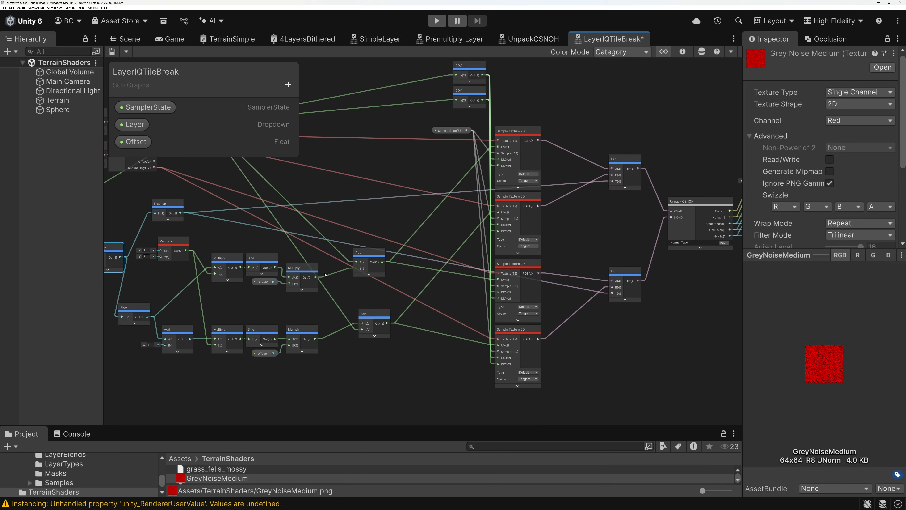
pyautogui.moveTo(315, 278); pyautogui.dragTo(197, 286, button='middle')
pyautogui.moveTo(196, 286); pyautogui.dragTo(671, 219)
pyautogui.click(113, 51)
pyautogui.click(128, 39)
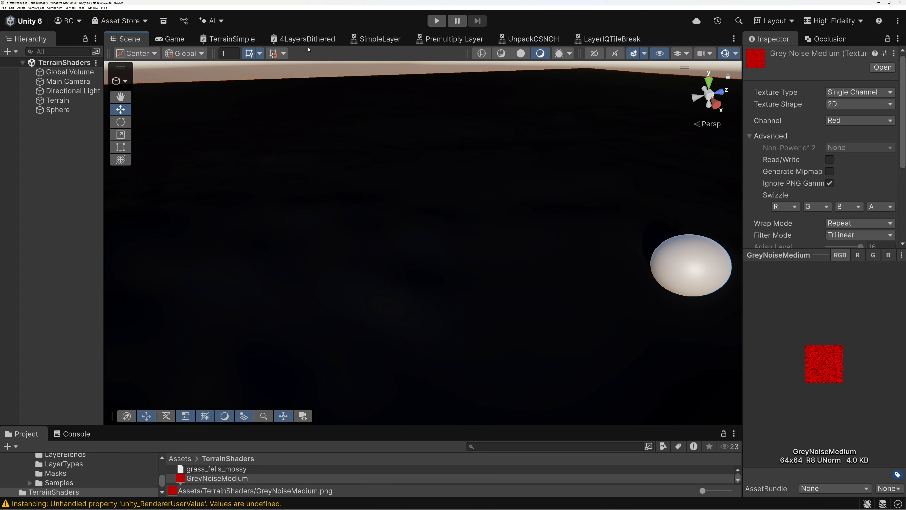
# - In TerrainSimple, connect Blend to the Layer IQ Tile Break's Offset, move Blend closer, save, and view the scene
pyautogui.click(229, 39)
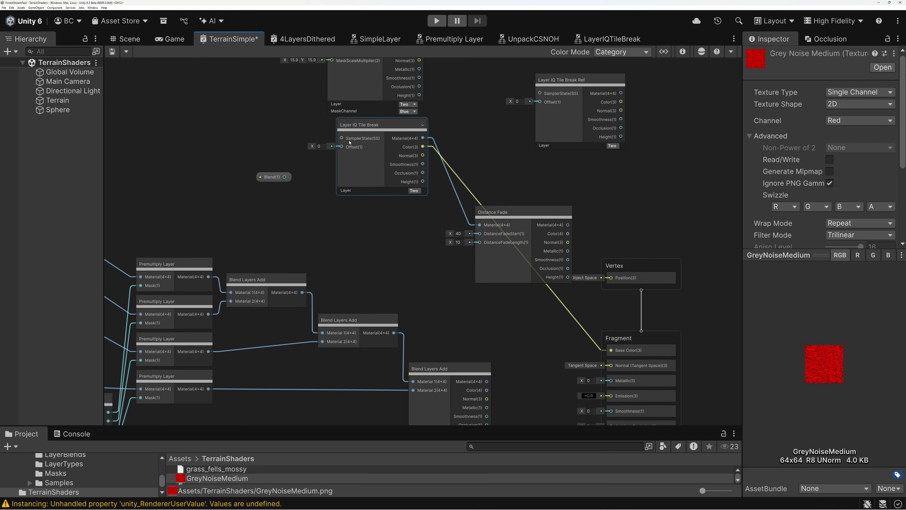
pyautogui.moveTo(284, 176); pyautogui.dragTo(341, 147)
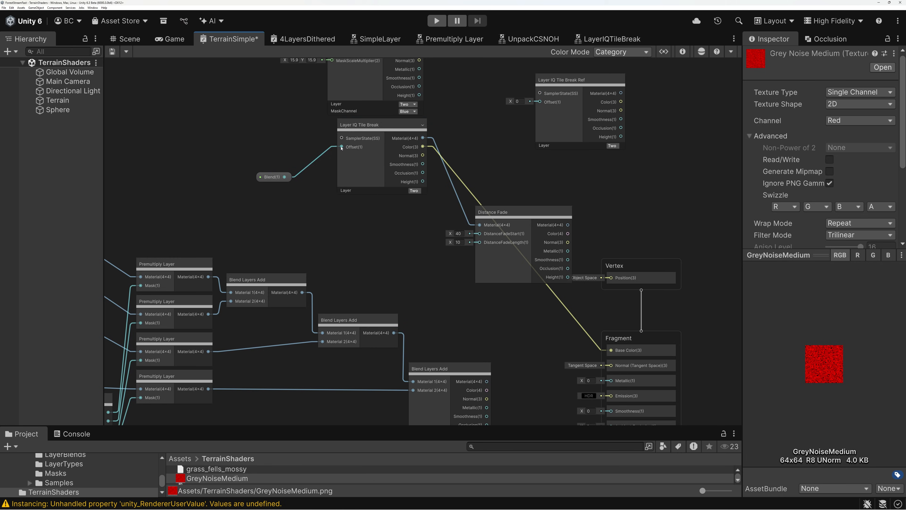
pyautogui.scroll(2, 274, 177)
pyautogui.moveTo(279, 180); pyautogui.dragTo(312, 145)
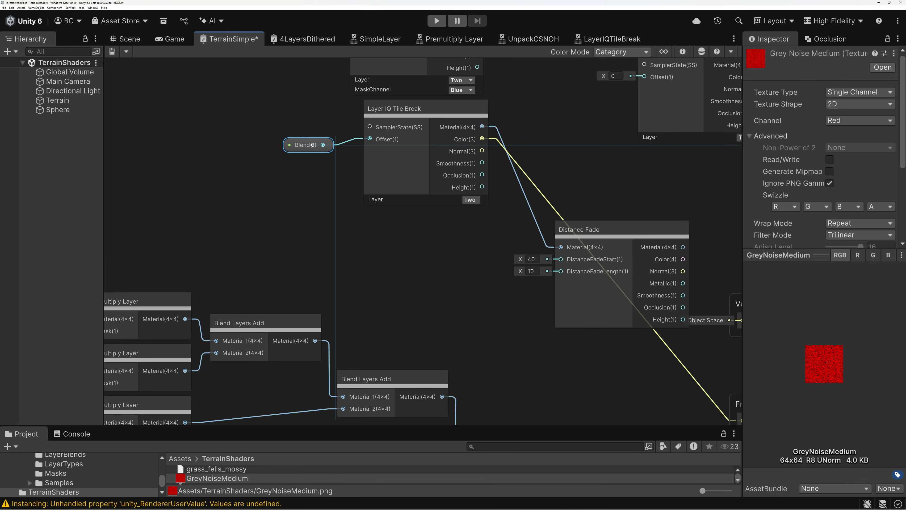
pyautogui.click(112, 52)
pyautogui.click(127, 39)
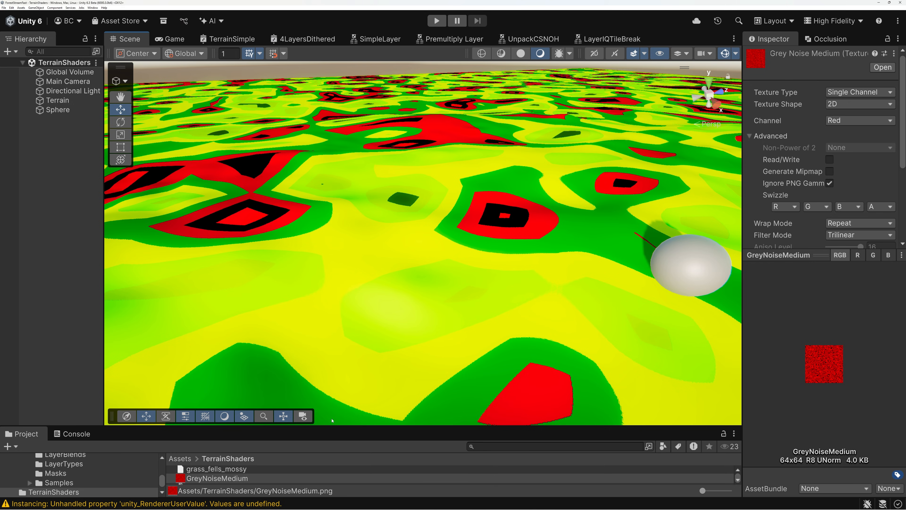
# - Set Blend to 1 on the Shader Graphs_TestTerrain material, enlarging the Project window to find it and shrinking it again
pyautogui.moveTo(334, 424); pyautogui.dragTo(330, 326)
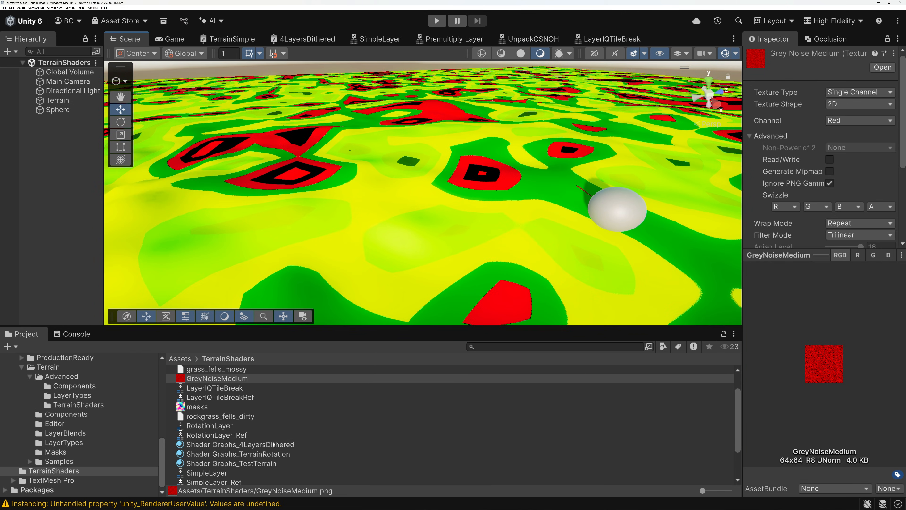
pyautogui.click(232, 463)
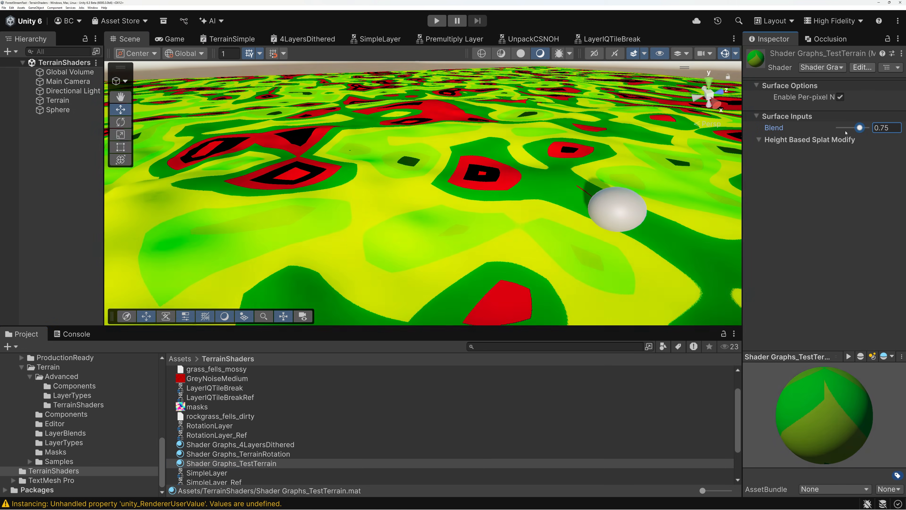
pyautogui.moveTo(846, 133); pyautogui.dragTo(884, 128)
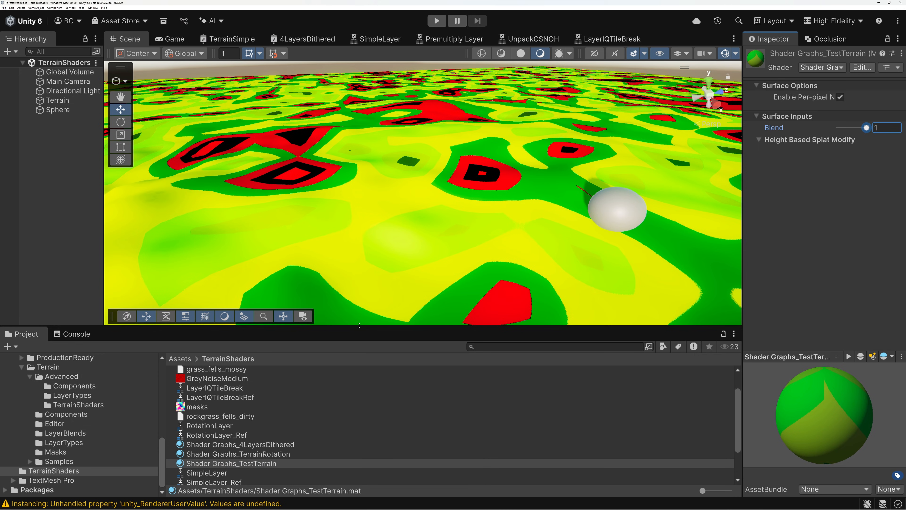
pyautogui.moveTo(359, 325); pyautogui.dragTo(410, 415)
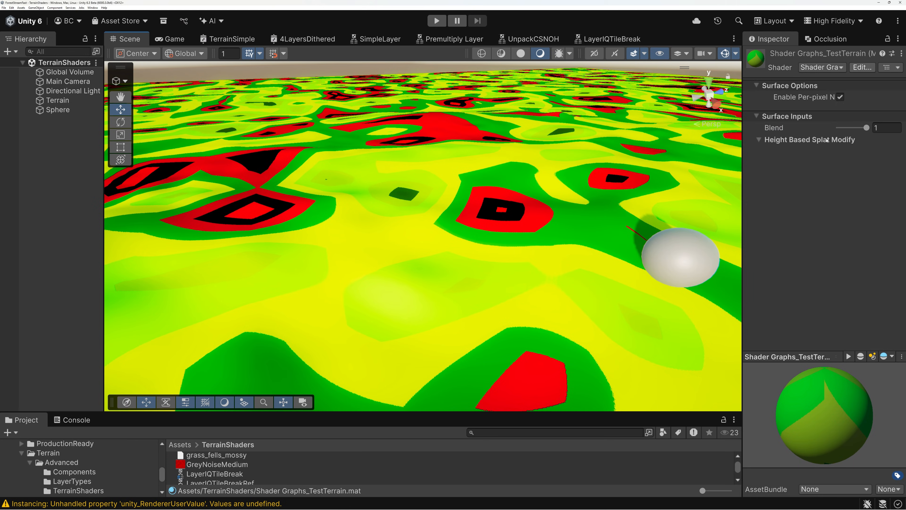
pyautogui.moveTo(866, 128)
pyautogui.mouseDown()
pyautogui.moveTo(838, 130)
pyautogui.moveTo(874, 131)
pyautogui.mouseUp()
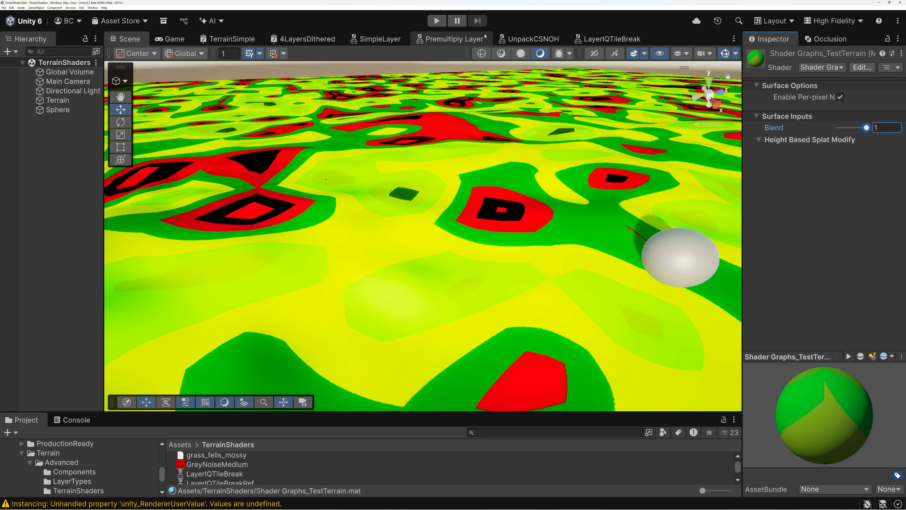
# - In LayerIQTileBreak, reconnect the Unpack CSNOH Color to the Output node's Color and save the sub graph
pyautogui.click(599, 41)
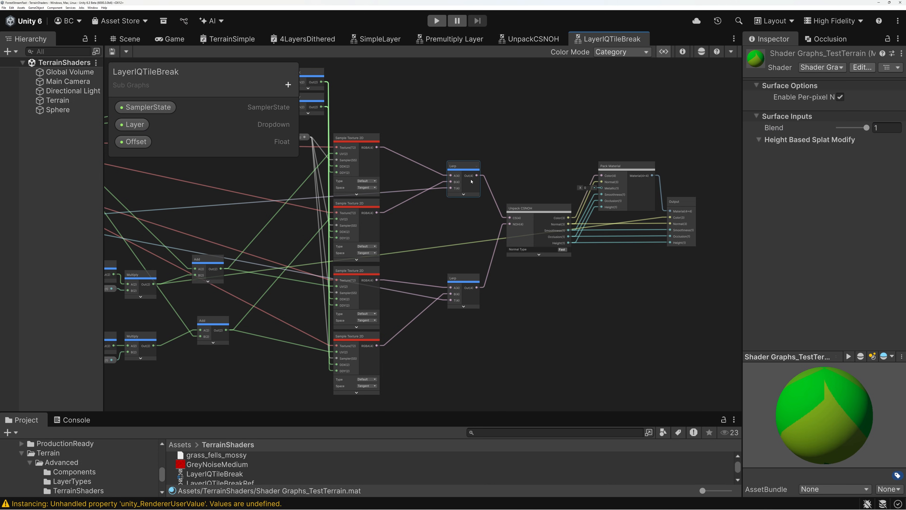
pyautogui.moveTo(569, 218); pyautogui.dragTo(672, 221)
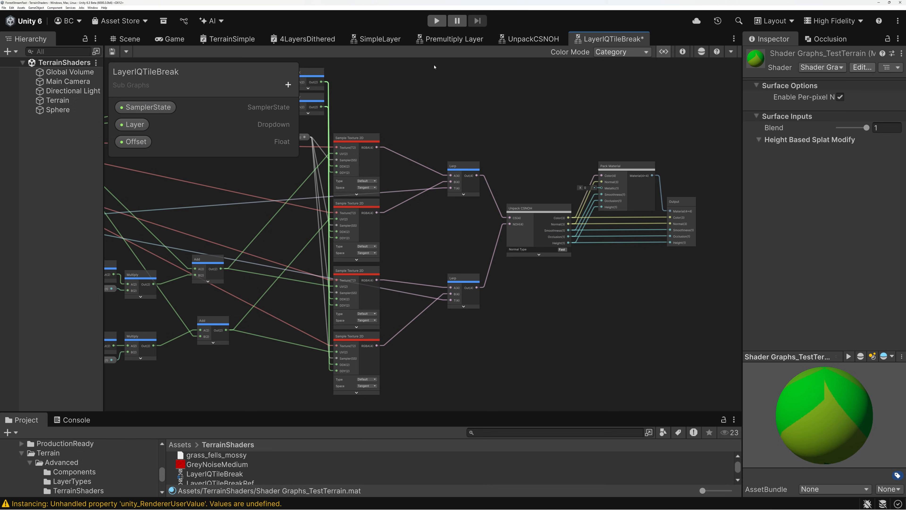
pyautogui.click(112, 51)
# - In TerrainSimple, connect the Distance Fade's Color and Normal outputs to the Fragment's Base Color and Normal
pyautogui.click(232, 39)
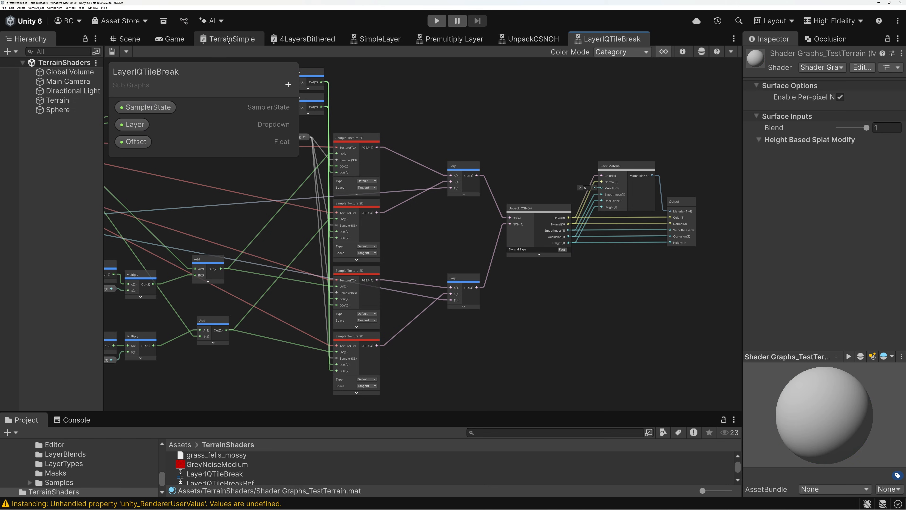
pyautogui.scroll(-1, 661, 187)
pyautogui.moveTo(661, 186); pyautogui.dragTo(530, 184, button='middle')
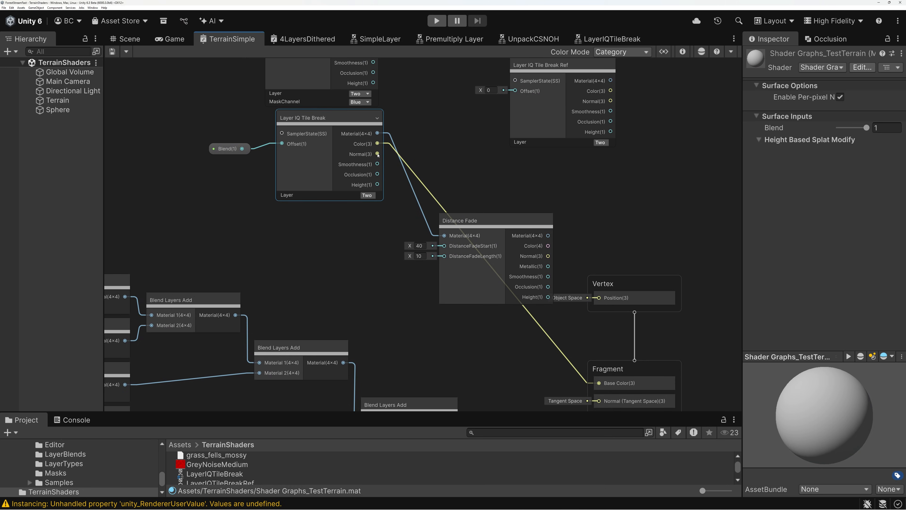
pyautogui.click(351, 126)
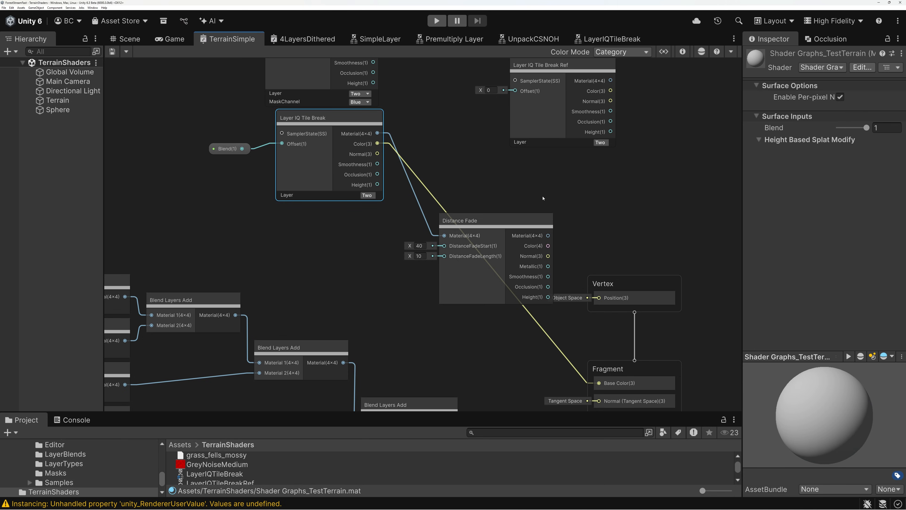
pyautogui.moveTo(582, 254); pyautogui.dragTo(553, 164, button='middle')
pyautogui.scroll(1, 554, 168)
pyautogui.moveTo(514, 152); pyautogui.dragTo(565, 335)
pyautogui.scroll(-2, 499, 125)
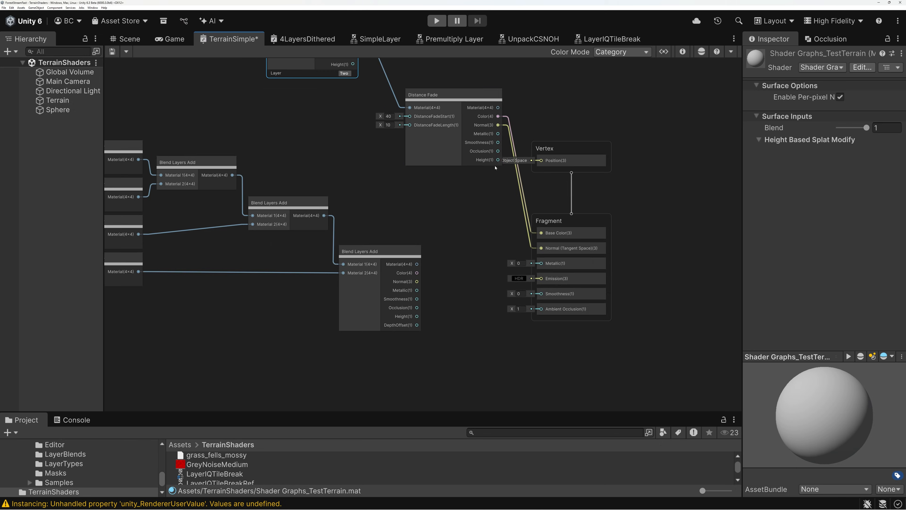
# - Connect the Distance Fade's Metallic, Smoothness and Occlusion outputs to the Fragment's Metallic, Smoothness and Ambient Occlusion, and save the graph
pyautogui.moveTo(498, 135); pyautogui.dragTo(541, 264)
pyautogui.moveTo(498, 143); pyautogui.dragTo(542, 293)
pyautogui.moveTo(498, 151); pyautogui.dragTo(541, 308)
pyautogui.click(114, 52)
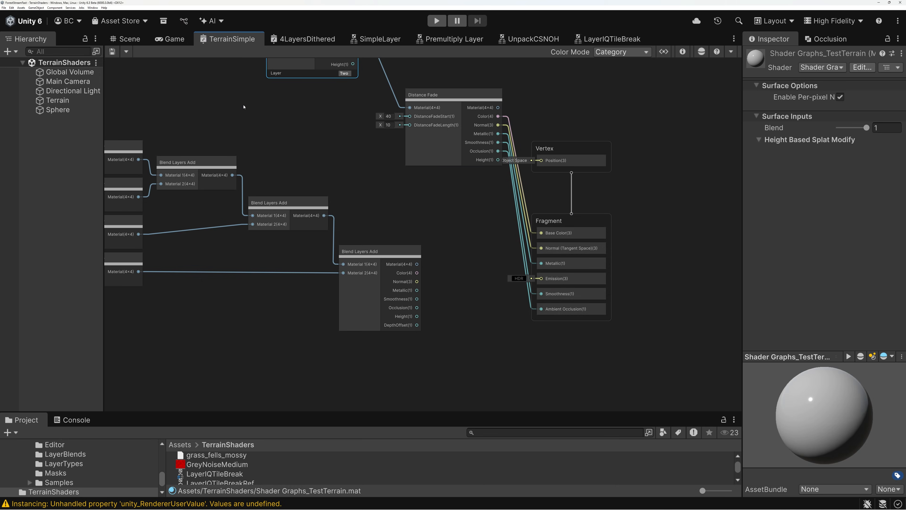
# - Compare the terrain's tiling in the scene with the material's Blend at 0 and at 1
pyautogui.click(130, 38)
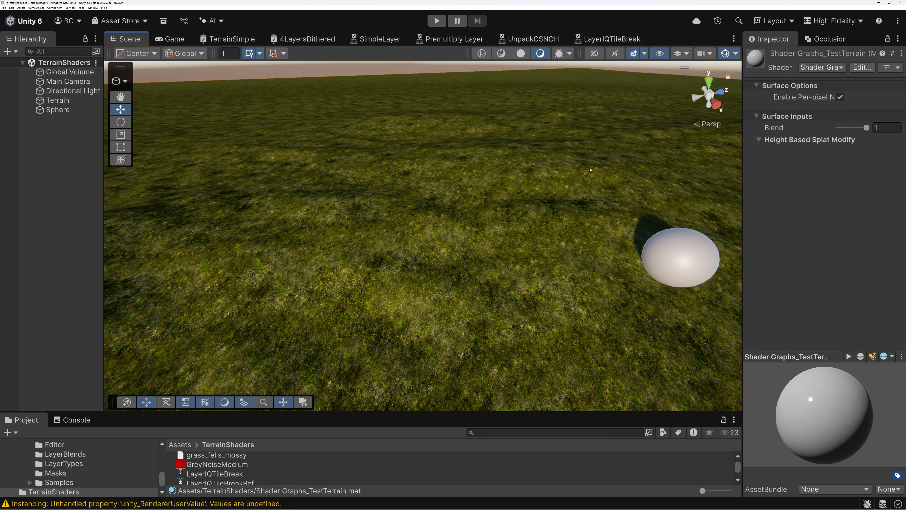
pyautogui.moveTo(866, 129); pyautogui.dragTo(820, 130)
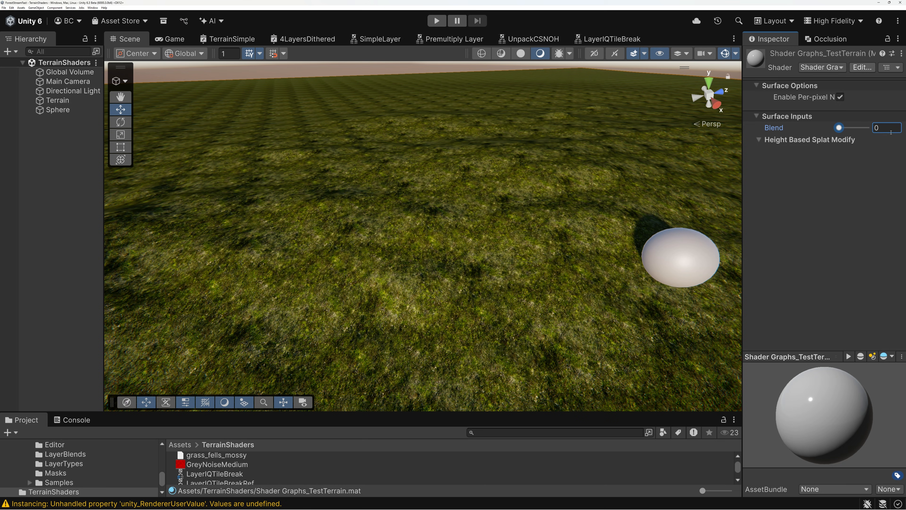
pyautogui.moveTo(840, 128); pyautogui.dragTo(873, 128)
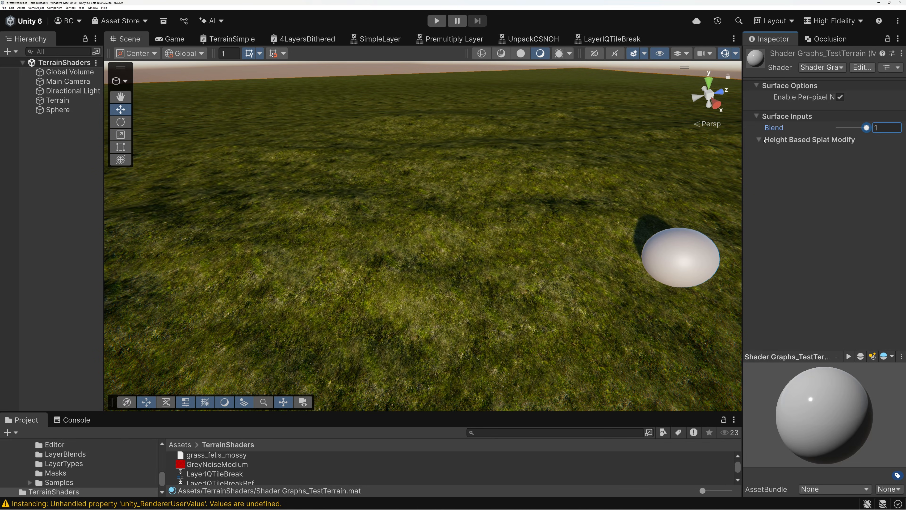
pyautogui.moveTo(455, 192); pyautogui.dragTo(438, 200, button='right')
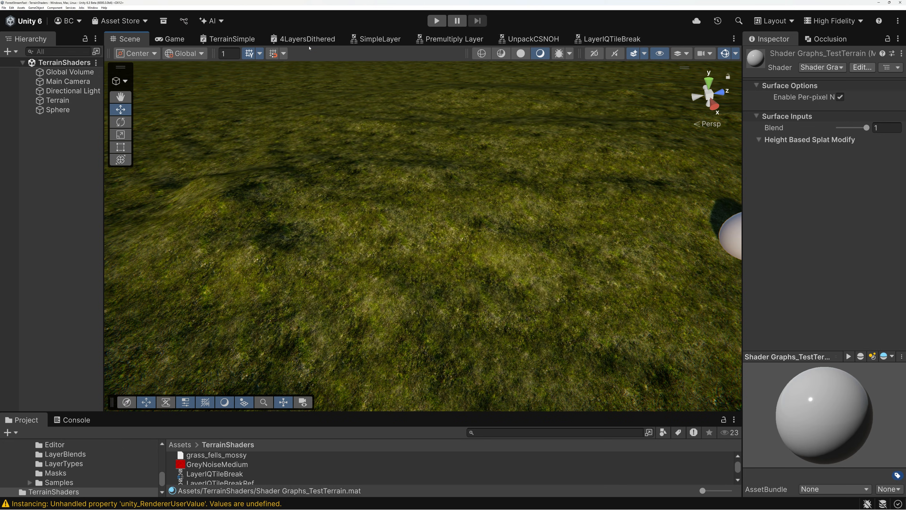
# - Hide the Blackboard in the LayerIQTileBreak sub graph and bring the Sample Texture 2D and Lerp nodes into view
pyautogui.click(629, 39)
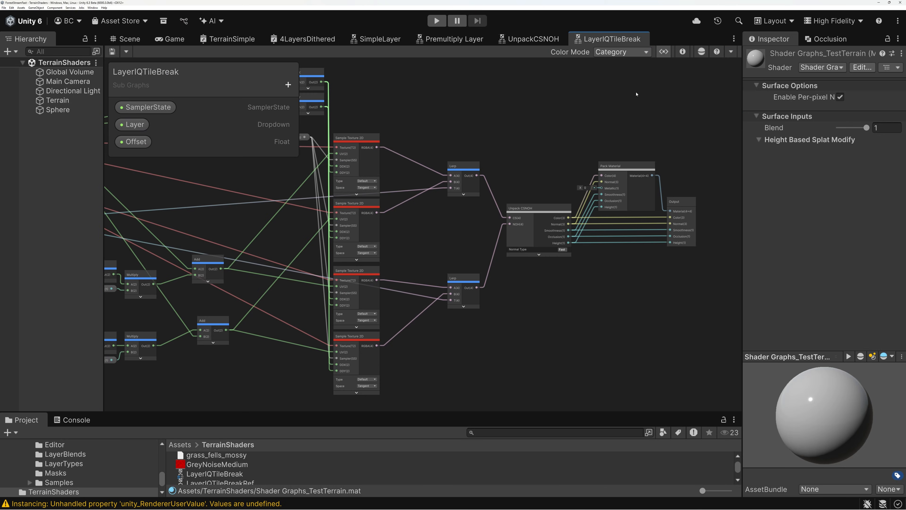
pyautogui.click(665, 55)
pyautogui.scroll(1, 438, 135)
pyautogui.moveTo(437, 135); pyautogui.dragTo(532, 135, button='middle')
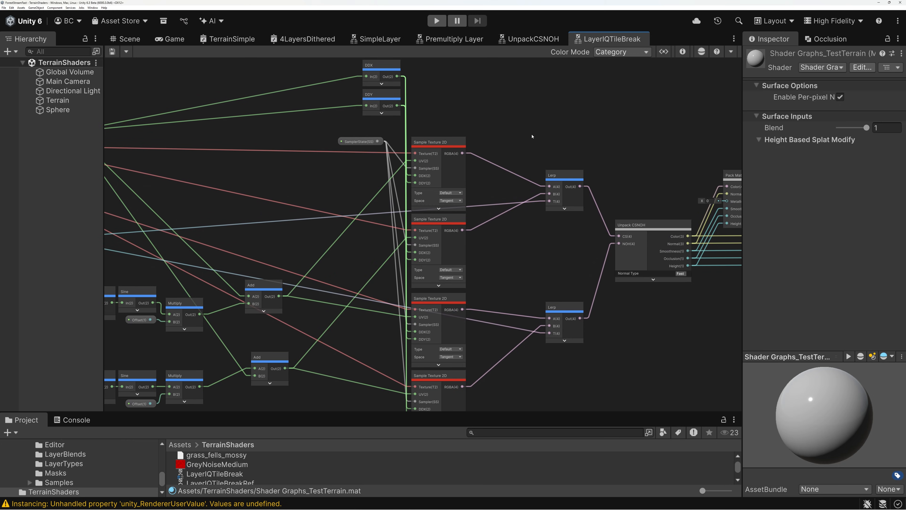
# - Examine how the Fraction node's output feeds the T inputs of the two Lerp nodes
pyautogui.scroll(-1, 529, 139)
pyautogui.moveTo(290, 214); pyautogui.dragTo(538, 204, button='middle')
pyautogui.scroll(6, 331, 206)
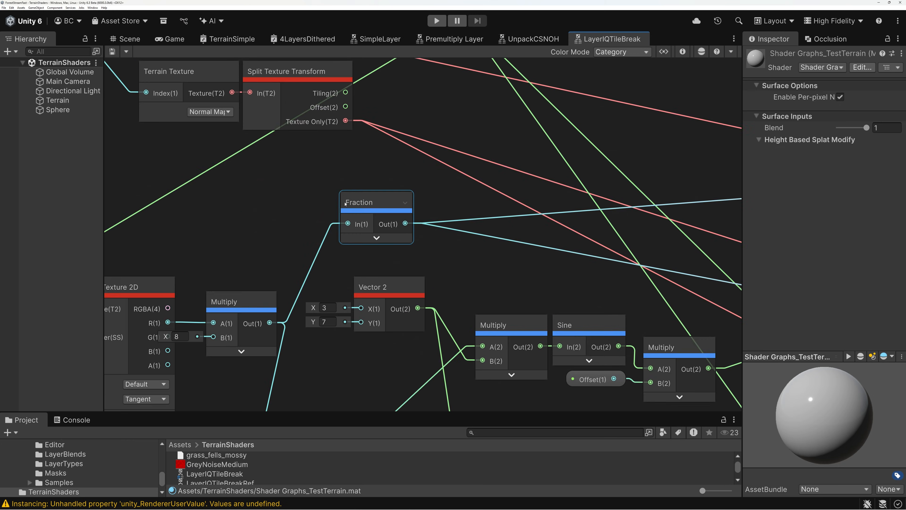
pyautogui.click(375, 225)
pyautogui.scroll(1, 387, 221)
pyautogui.scroll(-5, 387, 220)
pyautogui.moveTo(545, 198); pyautogui.dragTo(196, 191, button='middle')
pyautogui.moveTo(562, 219); pyautogui.dragTo(469, 223, button='middle')
pyautogui.scroll(1, 513, 209)
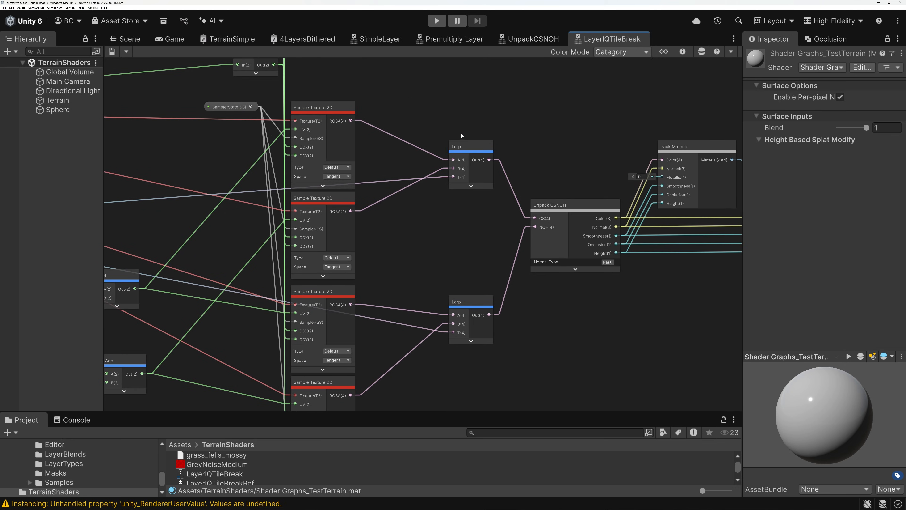
# - Move the two Lerp nodes, Unpack CSNOH, Pack Material and Output together farther right, leaving free space after the Sample Texture 2D nodes
pyautogui.scroll(1, 549, 164)
pyautogui.moveTo(549, 164); pyautogui.dragTo(372, 161, button='middle')
pyautogui.scroll(2, 399, 159)
pyautogui.scroll(-5, 399, 160)
pyautogui.moveTo(322, 122); pyautogui.dragTo(537, 273)
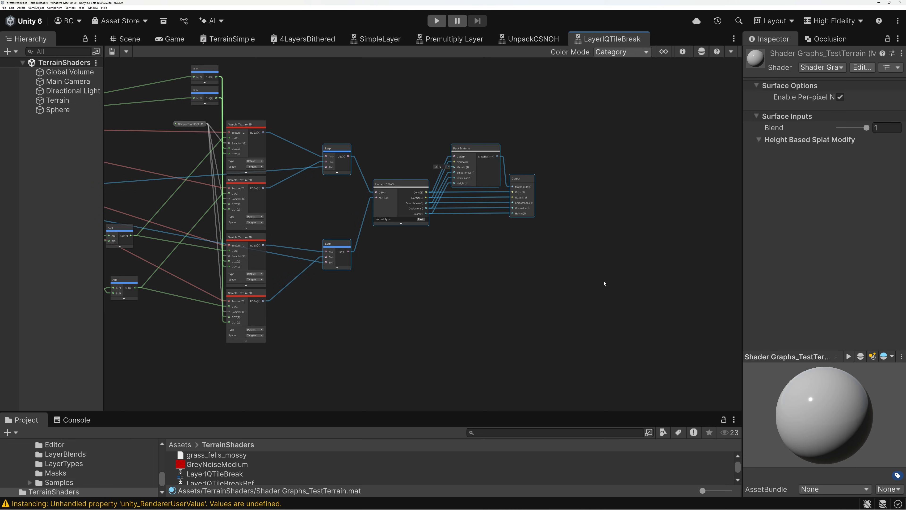
pyautogui.moveTo(334, 149); pyautogui.dragTo(440, 150)
pyautogui.click(410, 115)
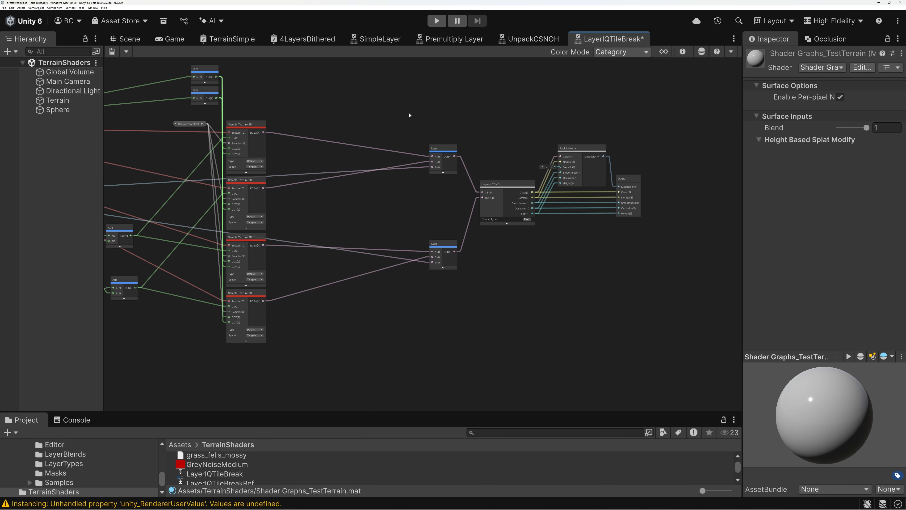
# - Connect the Fraction node's output to the Output node's Color input and save the graph
pyautogui.moveTo(421, 191); pyautogui.dragTo(611, 194, button='middle')
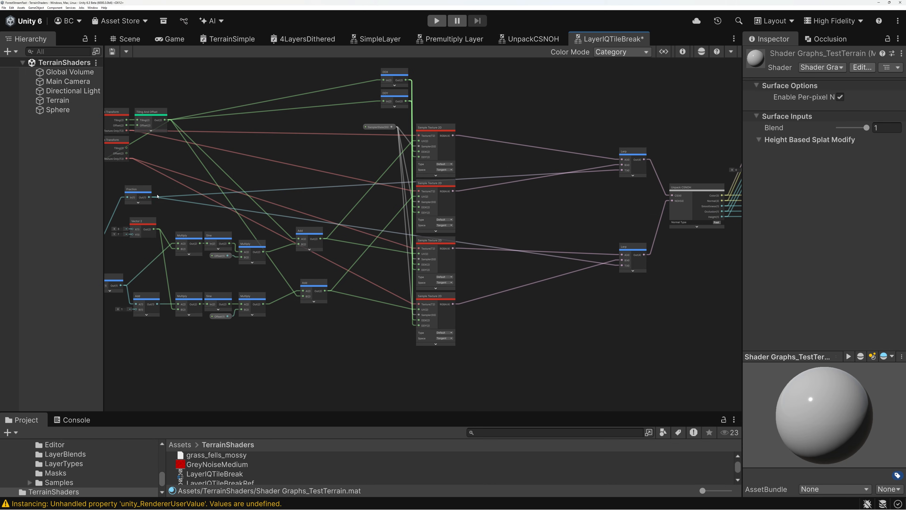
pyautogui.moveTo(149, 199); pyautogui.dragTo(512, 195)
pyautogui.click(112, 51)
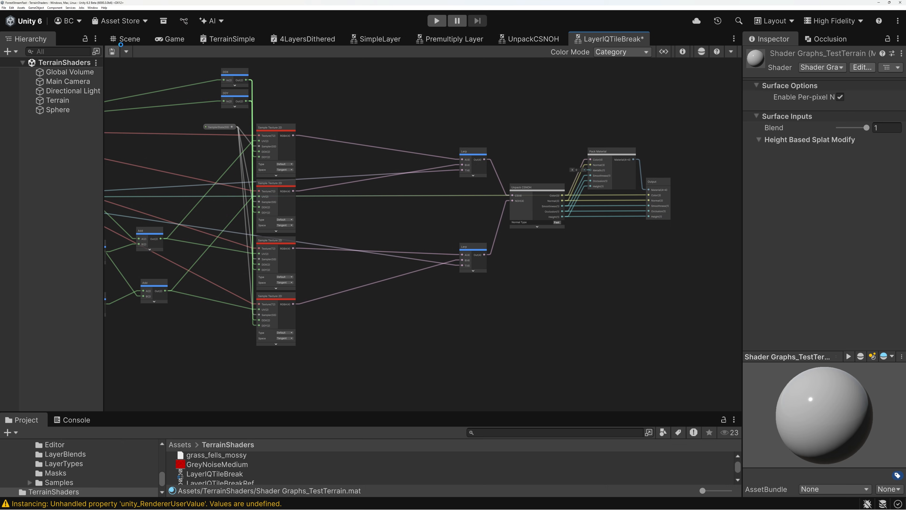
# - Inspect the fraction mask and its transition edges on the terrain in the Scene view
pyautogui.click(124, 39)
pyautogui.press('w')
pyautogui.moveTo(500, 150); pyautogui.dragTo(518, 201, button='right')
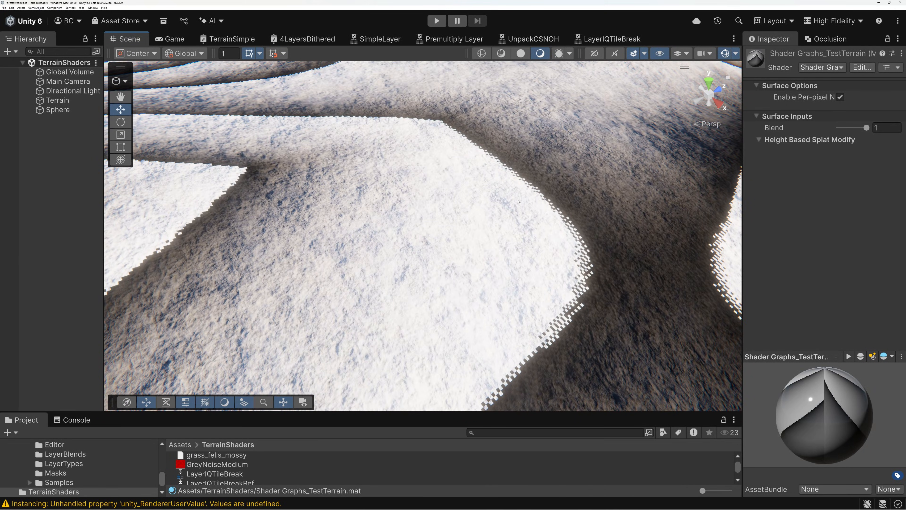
pyautogui.scroll(-10, 576, 215)
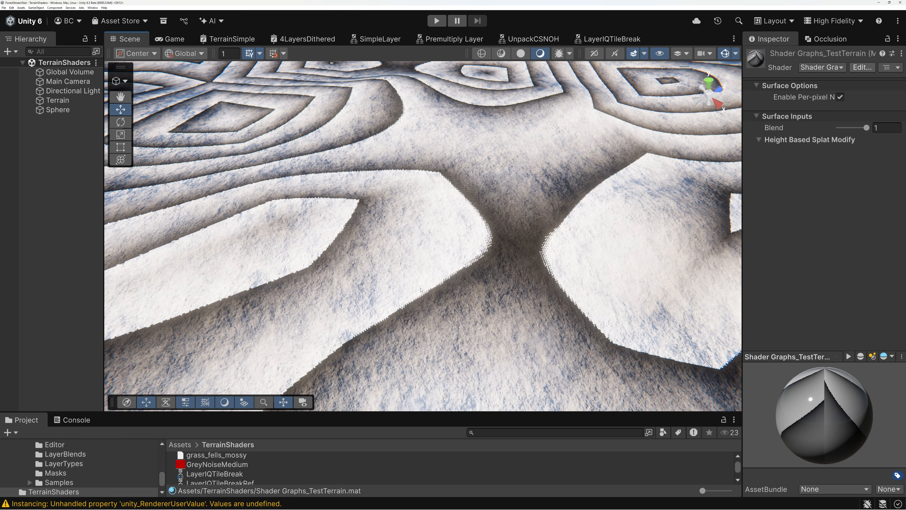
pyautogui.moveTo(505, 183); pyautogui.dragTo(451, 183, button='right')
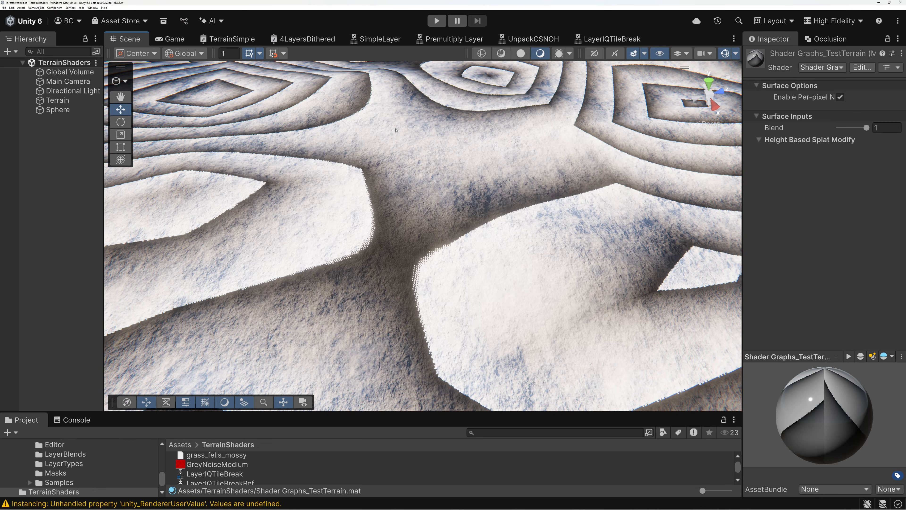
# - In the LayerIQTileBreak graph, add a Subtract node that subtracts the second Sample Texture 2D's RGBA from the first one's
pyautogui.click(611, 40)
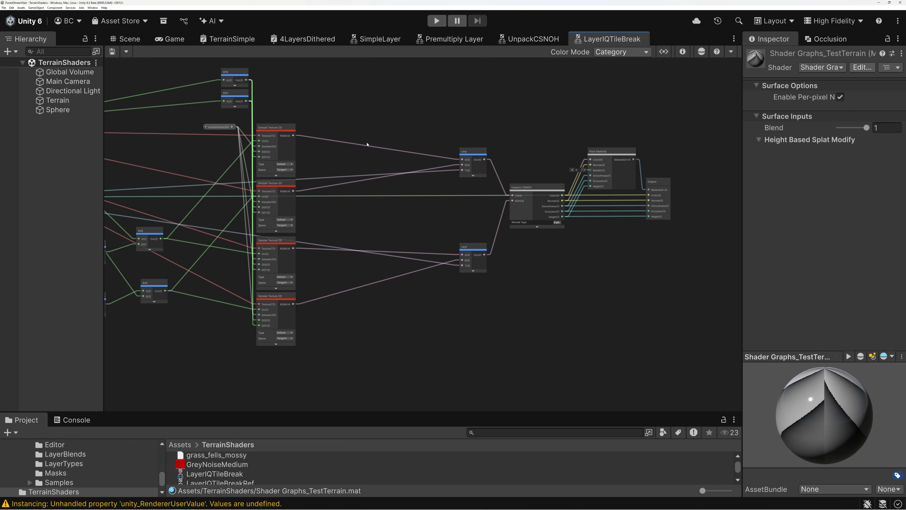
pyautogui.moveTo(336, 148); pyautogui.dragTo(429, 181, button='middle')
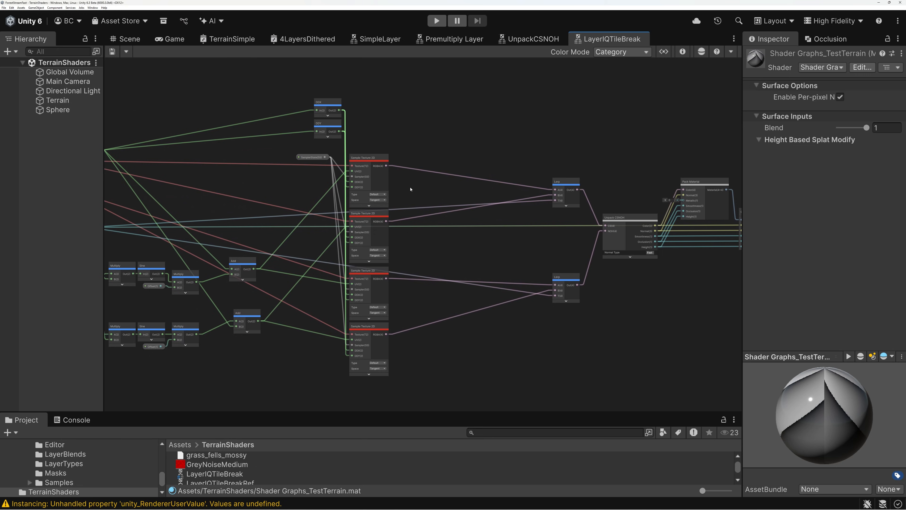
pyautogui.scroll(2, 410, 189)
pyautogui.click(376, 151)
pyautogui.scroll(2, 375, 152)
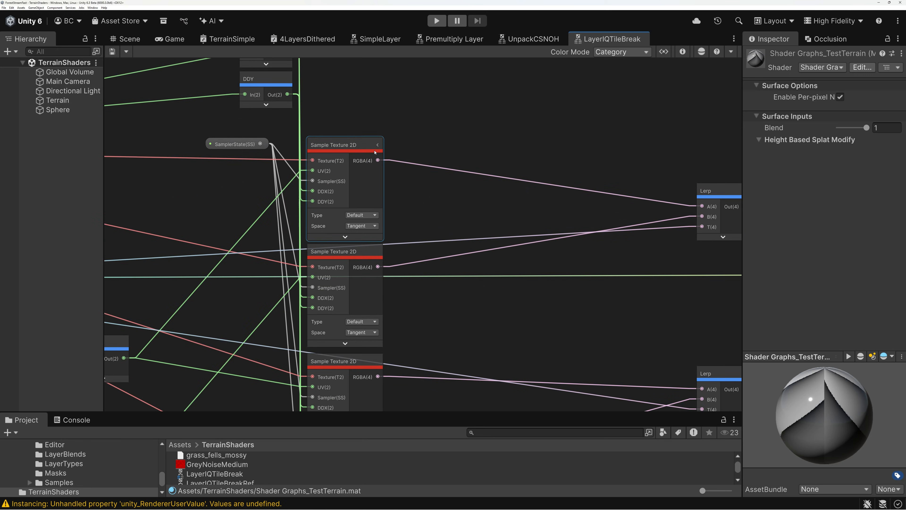
pyautogui.click(351, 148)
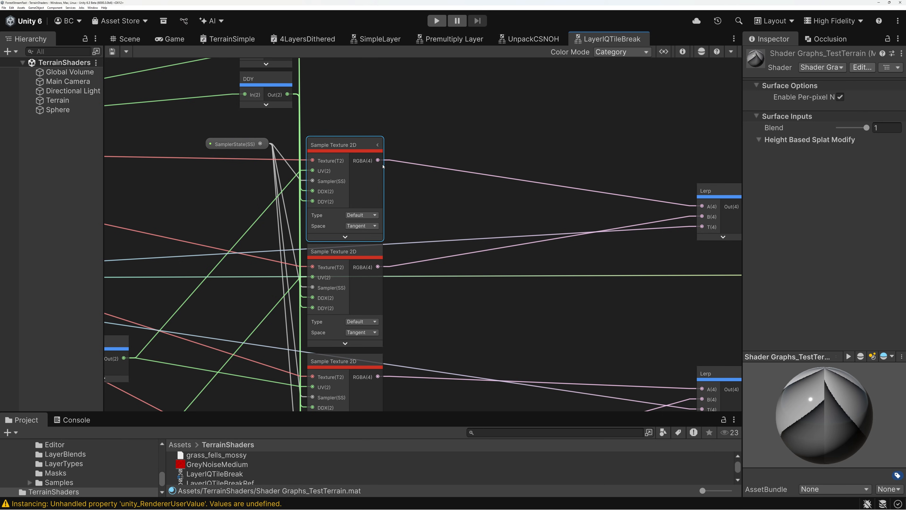
pyautogui.click(364, 283)
pyautogui.moveTo(378, 161); pyautogui.dragTo(453, 131)
pyautogui.write('sub')
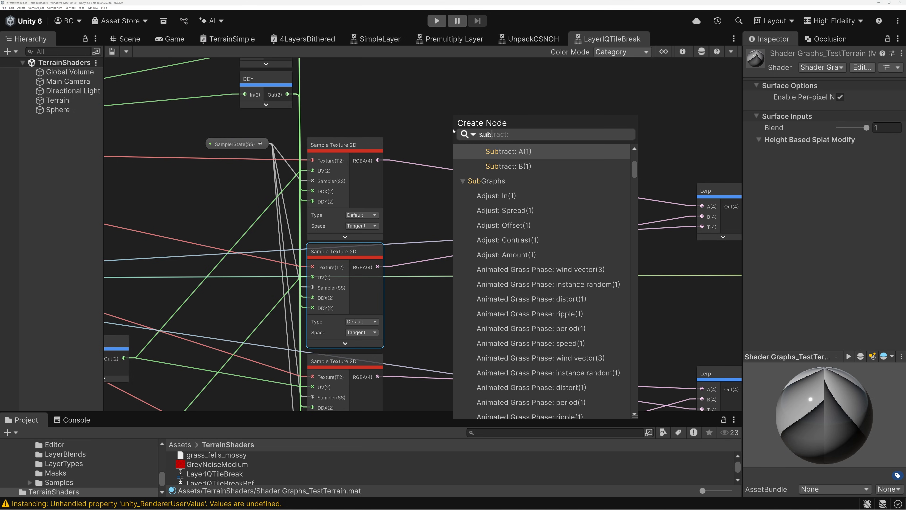
pyautogui.press('Return')
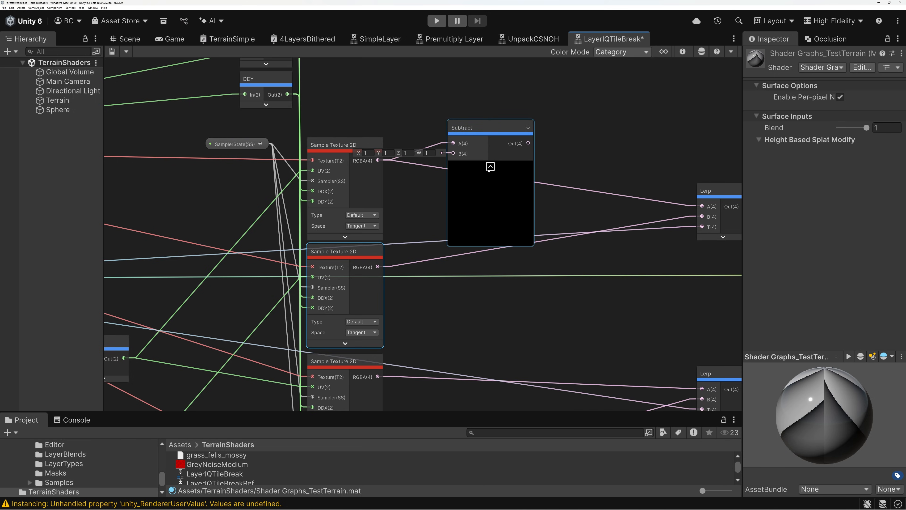
pyautogui.moveTo(378, 267); pyautogui.dragTo(453, 153)
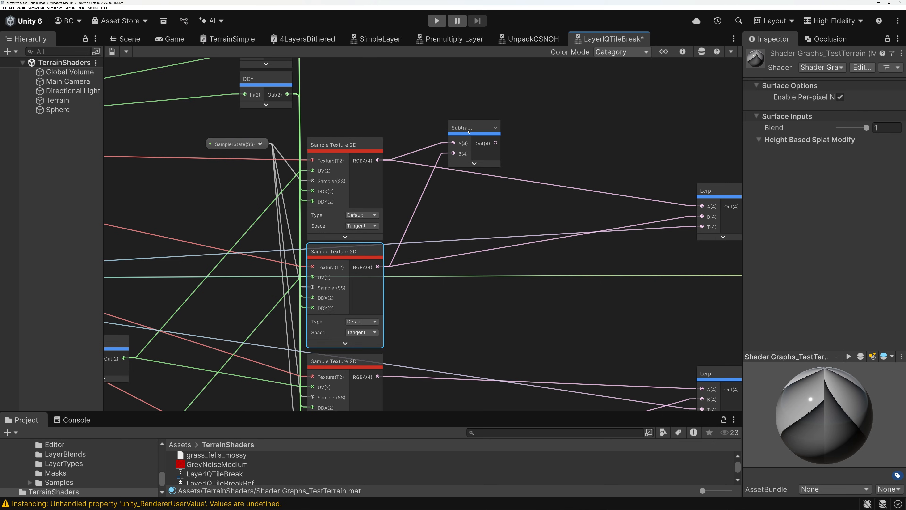
# - Add a Split node beside the Subtract node and feed it the Subtract output
pyautogui.press('space')
pyautogui.write('split')
pyautogui.press('Up')
pyautogui.press('Down')
pyautogui.press('Return')
pyautogui.moveTo(482, 106); pyautogui.dragTo(555, 118)
# - Create an Add node that sums the Split node's R and G channels
pyautogui.click(570, 144)
pyautogui.write('add')
pyautogui.click(599, 163)
pyautogui.moveTo(520, 131); pyautogui.dragTo(607, 152)
# - Create a second Add node that adds the Split node's B channel to the sum of R and G
pyautogui.click(591, 152)
pyautogui.write('add')
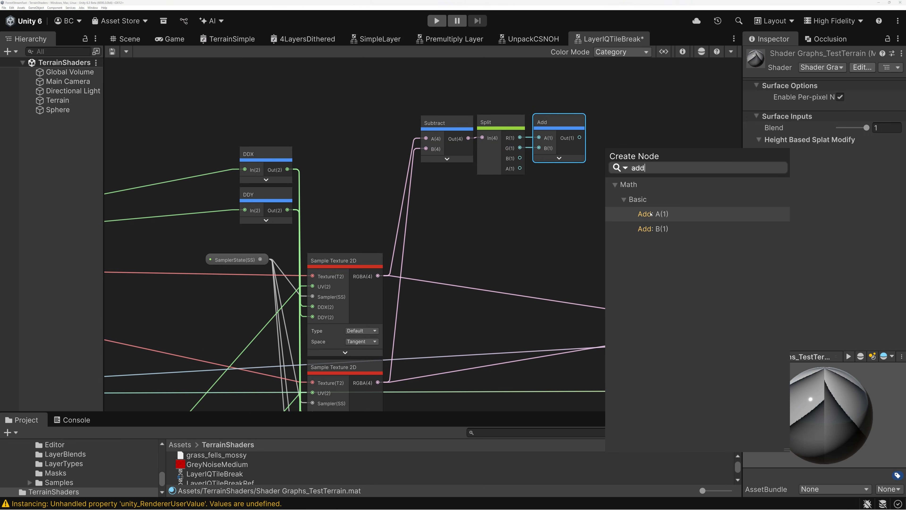
pyautogui.click(651, 214)
pyautogui.moveTo(520, 158); pyautogui.dragTo(616, 118)
pyautogui.click(642, 199)
# - Multiply the summed channels by 0.1 with a Multiply node, collapse its preview and place it beside the second Add node
pyautogui.moveTo(641, 135); pyautogui.dragTo(432, 151, button='middle')
pyautogui.moveTo(426, 153); pyautogui.dragTo(470, 181)
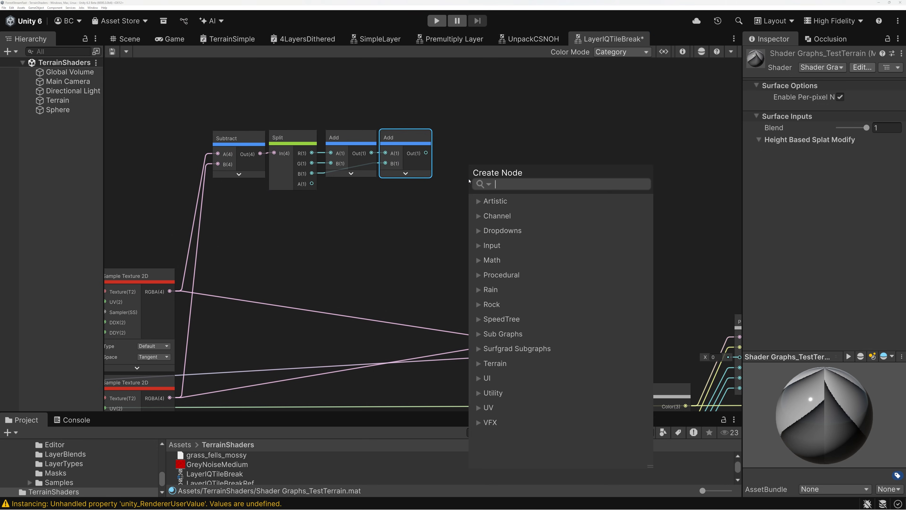
pyautogui.write('mult')
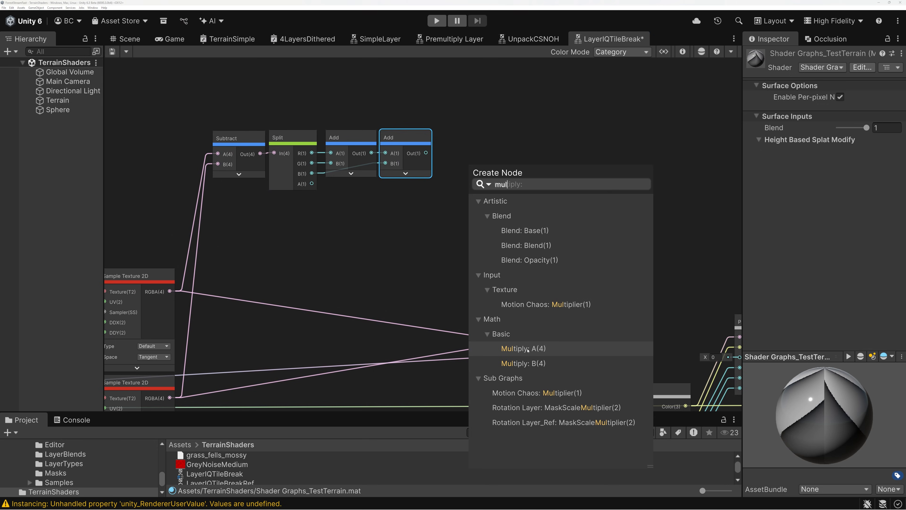
pyautogui.click(529, 349)
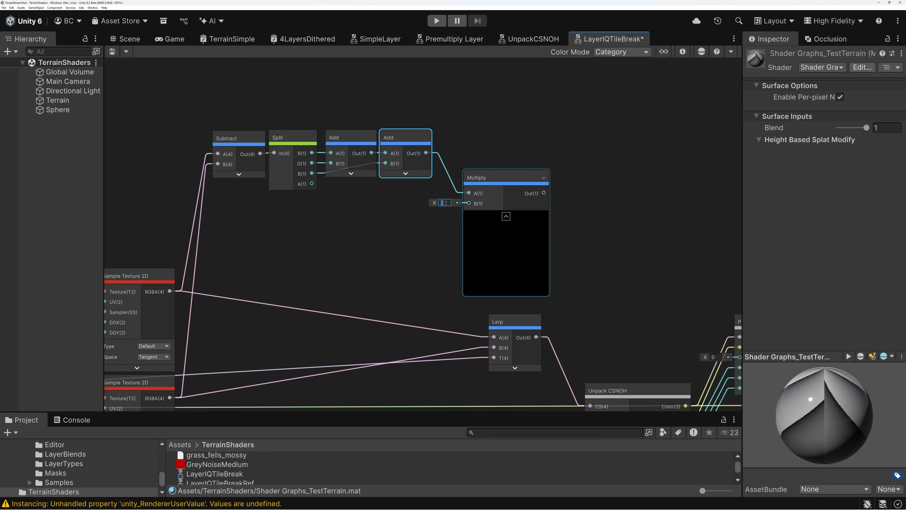
pyautogui.click(445, 203)
pyautogui.write('0.1')
pyautogui.click(506, 216)
pyautogui.moveTo(479, 185); pyautogui.dragTo(459, 170)
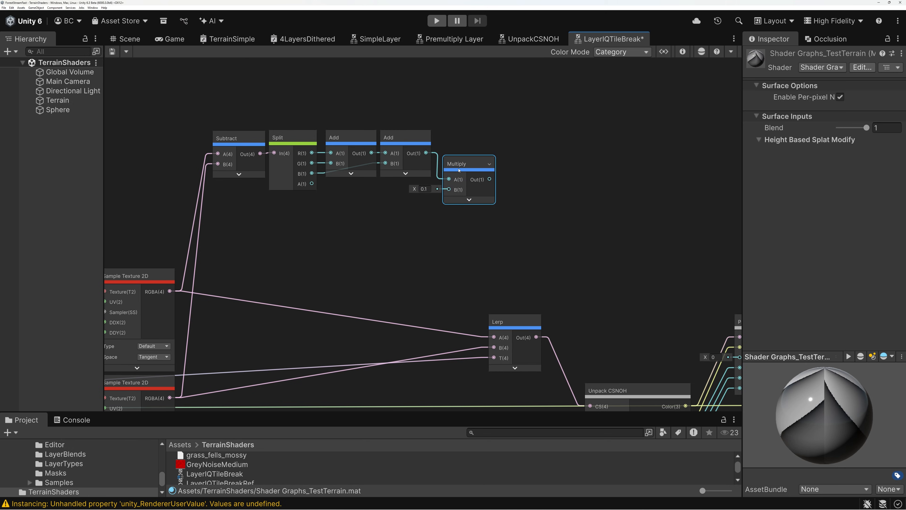
# - Add a Subtract node that subtracts the Multiply result from the Fraction output, and collapse its preview
pyautogui.scroll(-5, 426, 219)
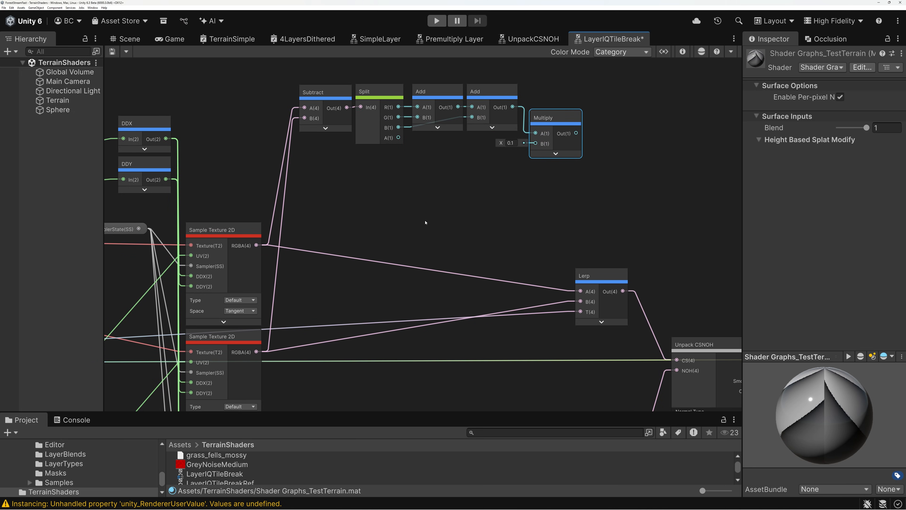
pyautogui.moveTo(173, 264); pyautogui.dragTo(382, 229, button='middle')
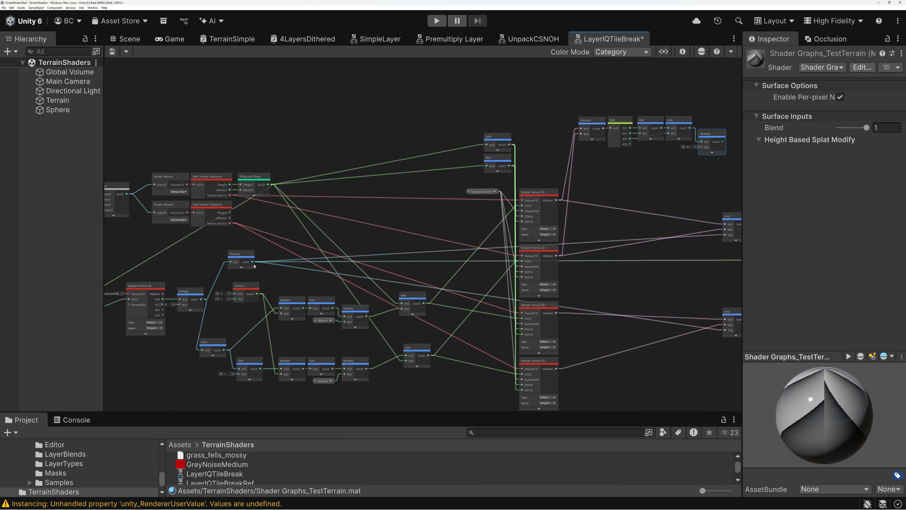
pyautogui.moveTo(252, 262); pyautogui.dragTo(656, 133)
pyautogui.write('sub')
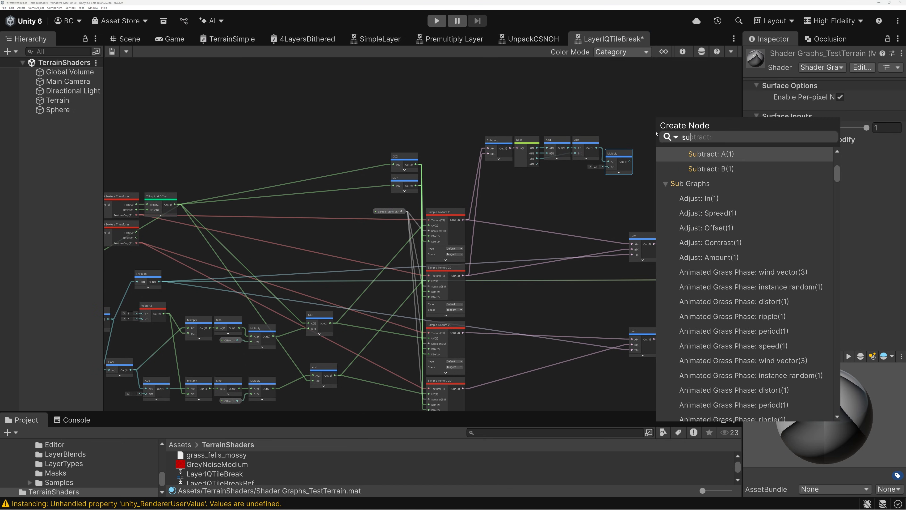
pyautogui.click(705, 154)
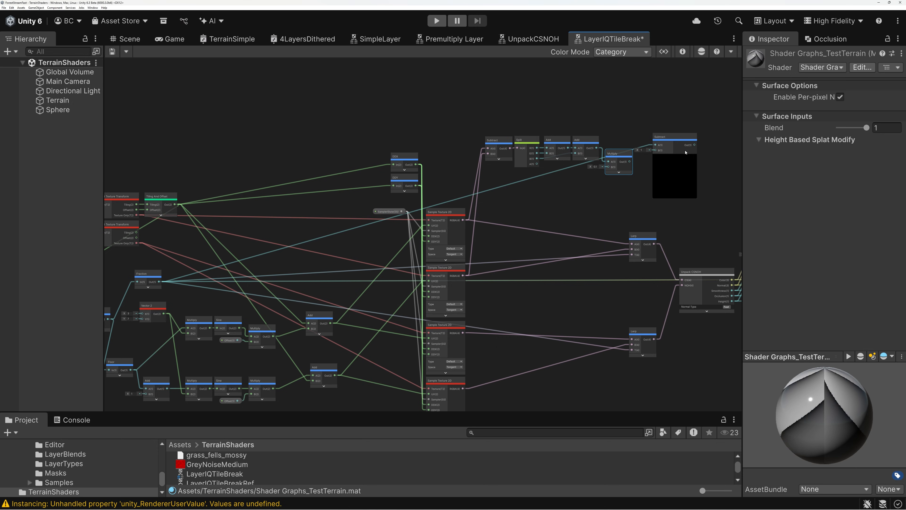
pyautogui.scroll(3, 649, 151)
pyautogui.moveTo(614, 168); pyautogui.dragTo(656, 150)
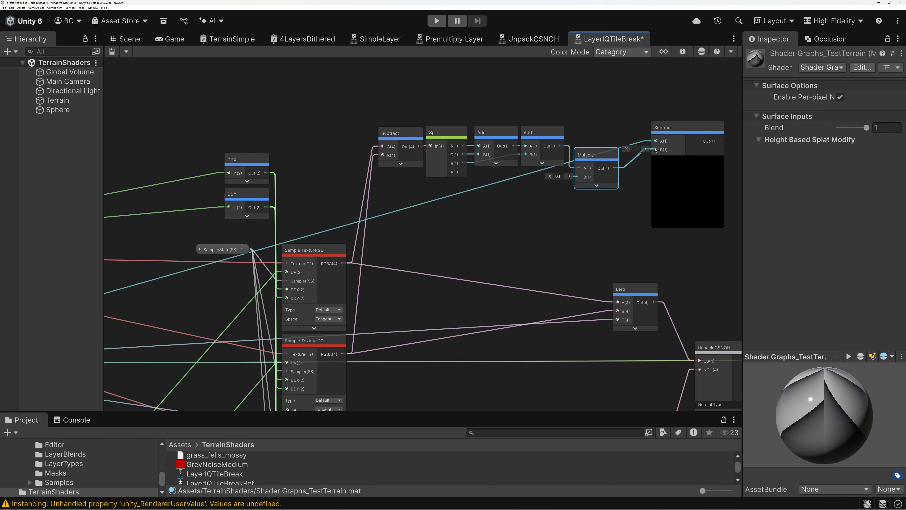
pyautogui.scroll(-2, 669, 168)
pyautogui.scroll(3, 668, 167)
pyautogui.moveTo(669, 168); pyautogui.dragTo(467, 187, button='middle')
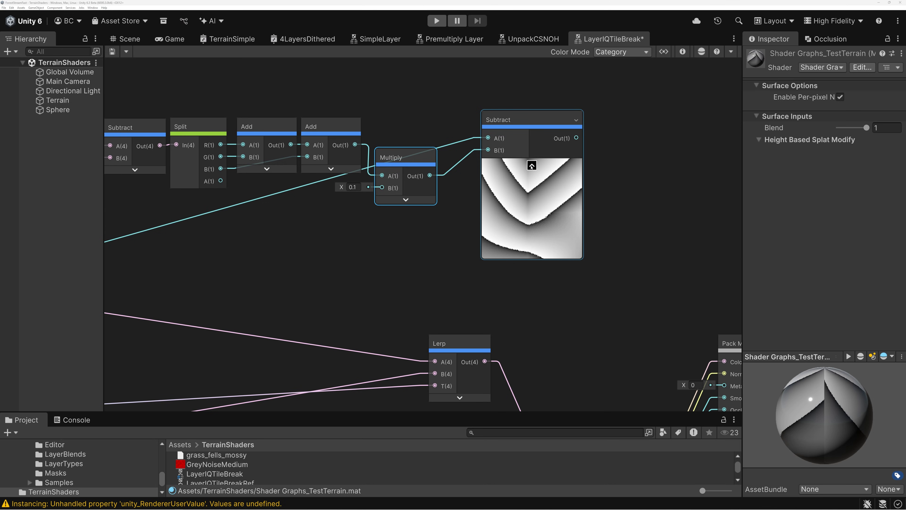
pyautogui.click(532, 165)
# - Add a Smoothstep node with the new Subtract output connected to its In input
pyautogui.moveTo(536, 138); pyautogui.dragTo(584, 141)
pyautogui.write('smooth')
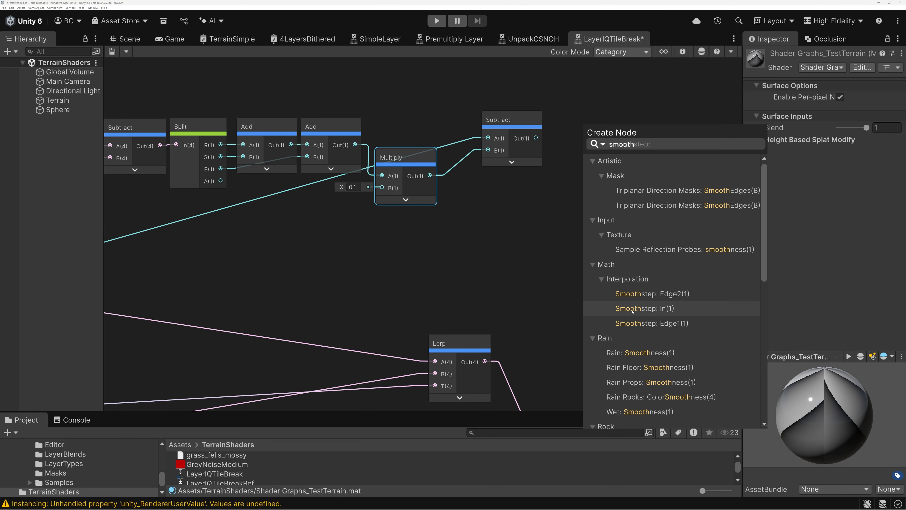
pyautogui.click(639, 308)
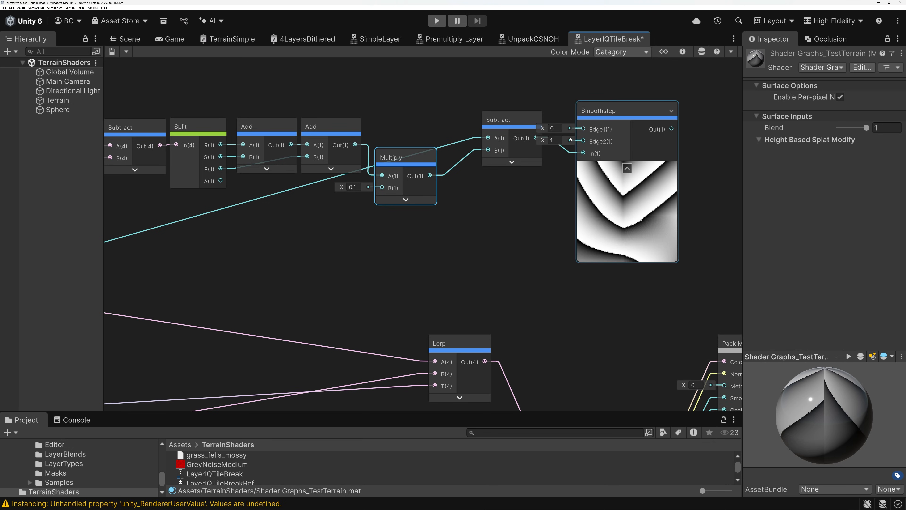
# - Set the Smoothstep's Edge1 to 0.2 and Edge2 to 0.8, and collapse its preview
pyautogui.scroll(-2, 562, 133)
pyautogui.scroll(5, 559, 129)
pyautogui.click(556, 128)
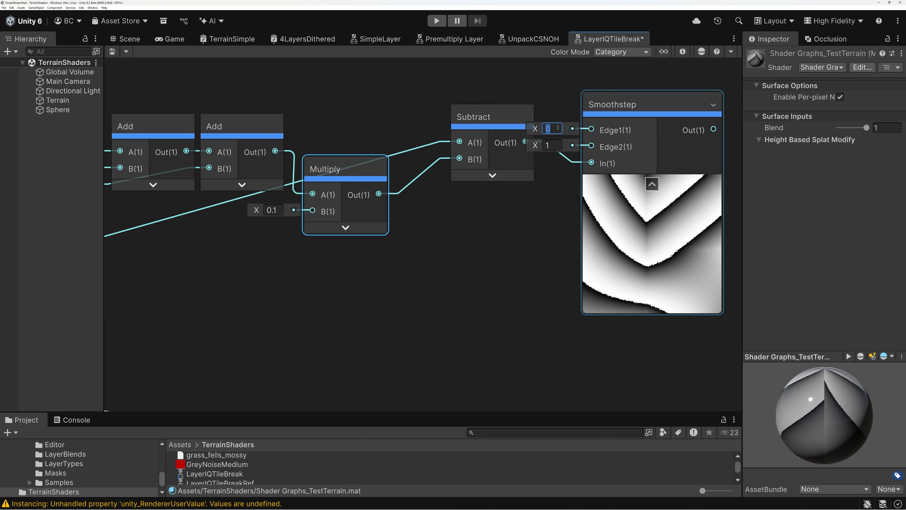
pyautogui.write('0.2')
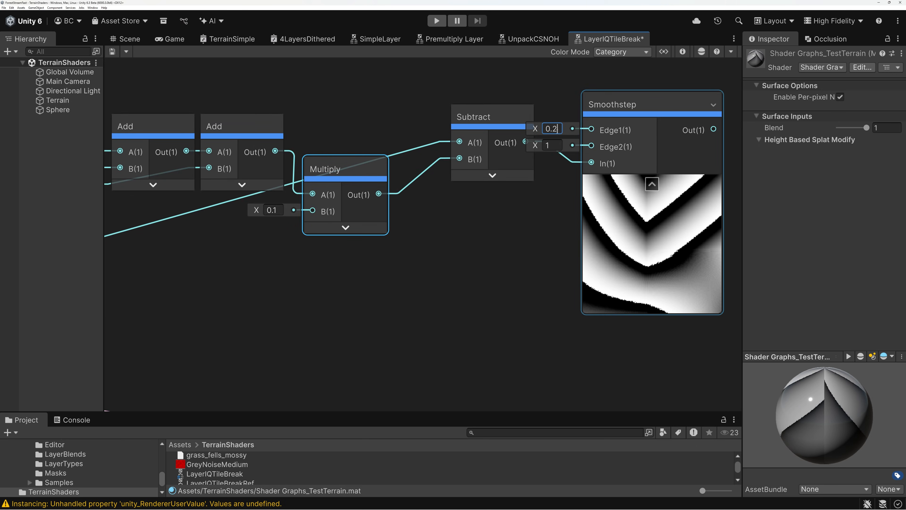
pyautogui.click(552, 146)
pyautogui.write('0.')
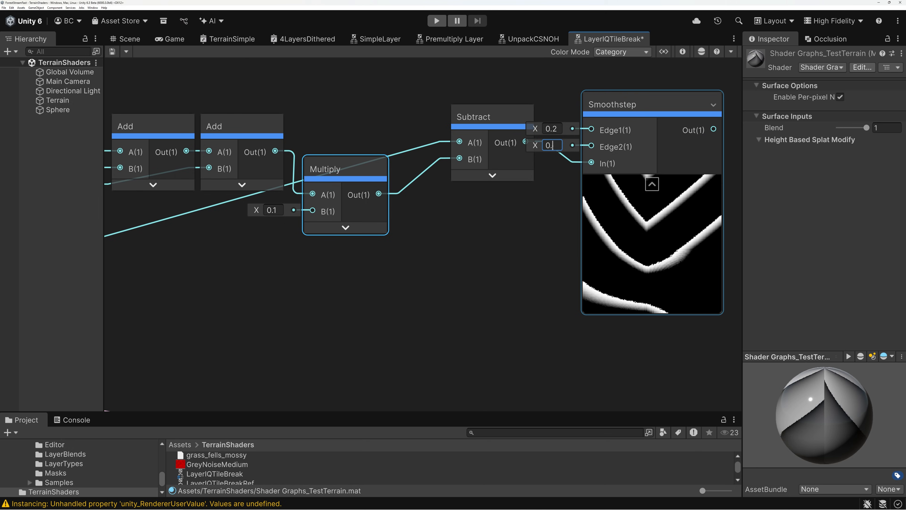
pyautogui.write('8')
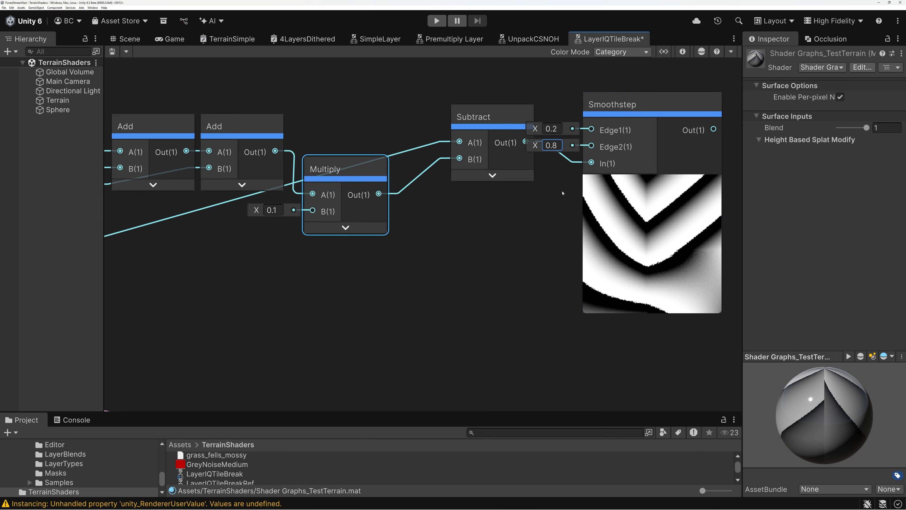
pyautogui.moveTo(552, 145); pyautogui.dragTo(362, 153, button='middle')
pyautogui.click(461, 191)
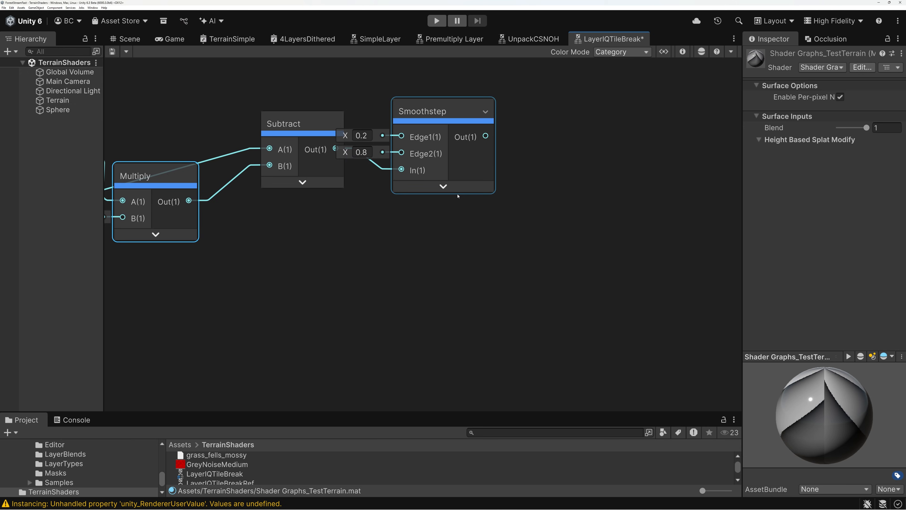
# - Connect the Smoothstep output to the Output node's Color input, save the graph and return to the Scene view
pyautogui.scroll(-6, 451, 131)
pyautogui.moveTo(447, 124); pyautogui.dragTo(557, 287)
pyautogui.click(112, 52)
pyautogui.click(126, 39)
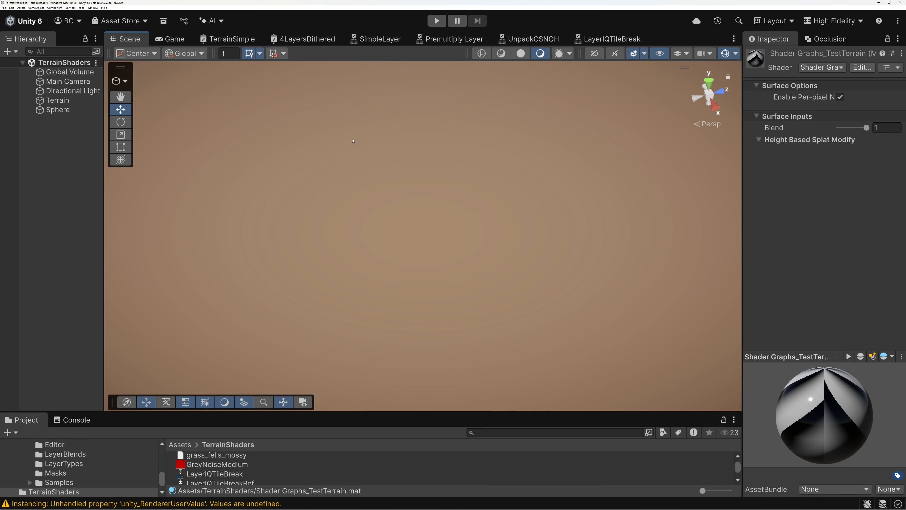
# - Bring the terrain surface into view in the Scene and open the Rendering Debugger
pyautogui.moveTo(493, 192); pyautogui.dragTo(492, 239, button='right')
pyautogui.press('w')
pyautogui.click(92, 7)
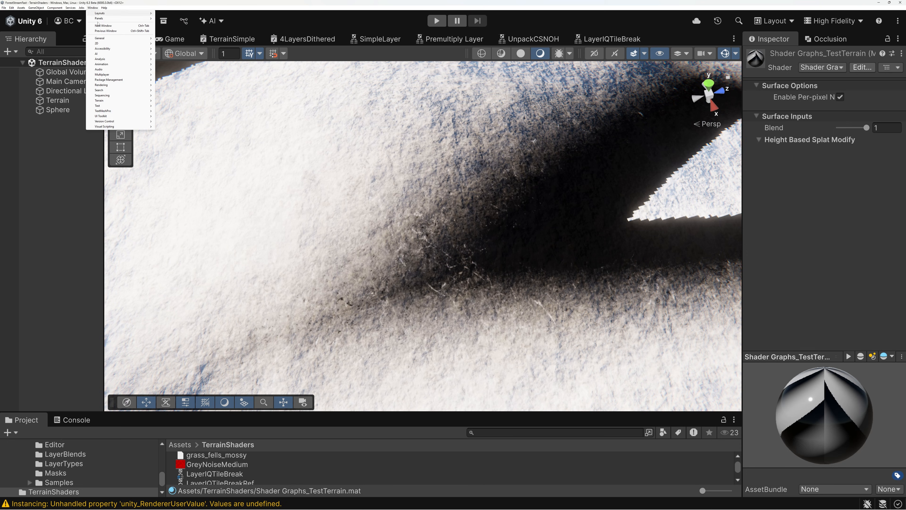
pyautogui.moveTo(113, 85)
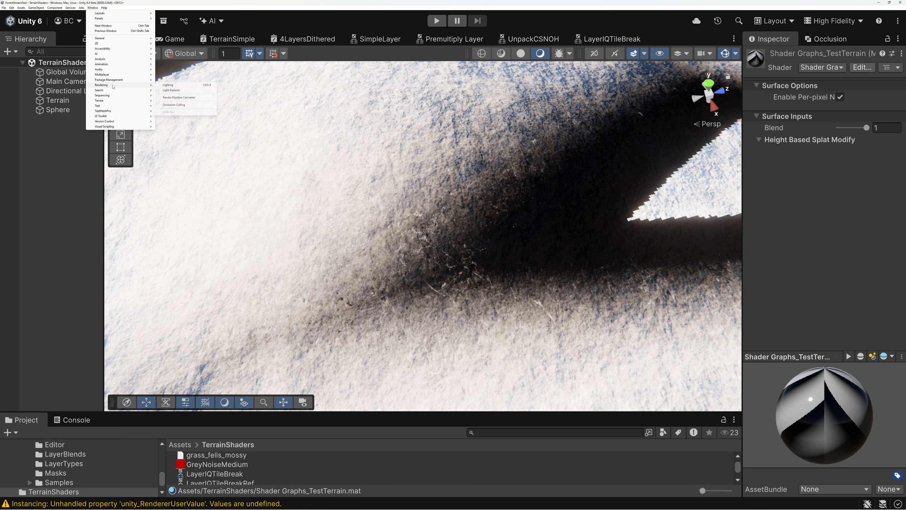
pyautogui.moveTo(154, 60)
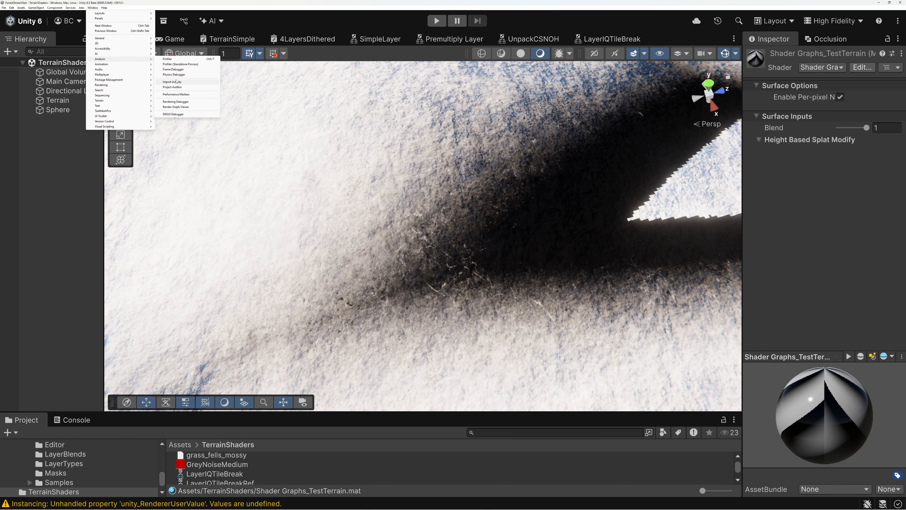
pyautogui.click(176, 101)
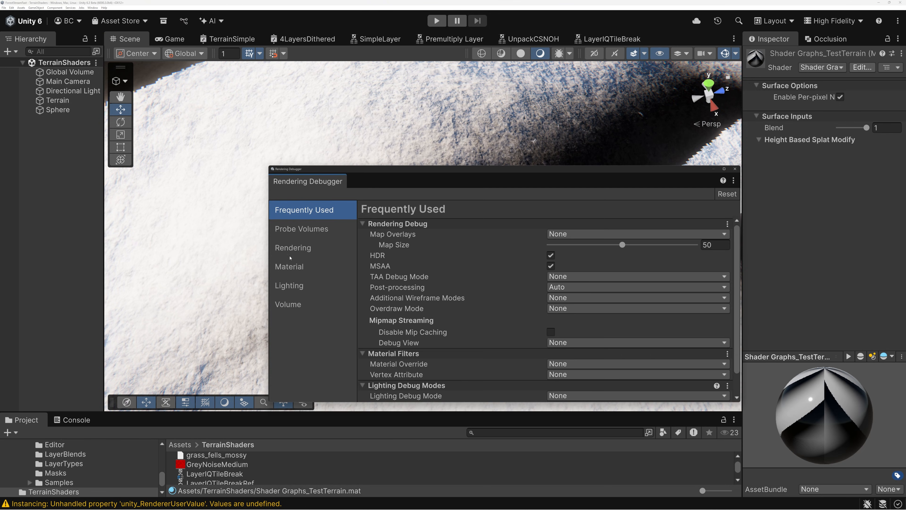
# - Set the Rendering Debugger's Material Override to Albedo and examine the unlit blend mask across the terrain
pyautogui.click(301, 248)
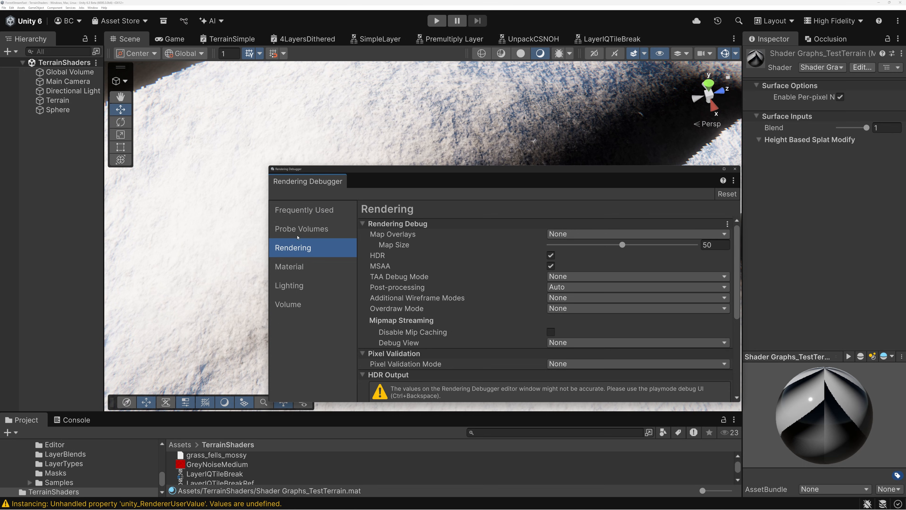
pyautogui.click(295, 267)
pyautogui.click(568, 234)
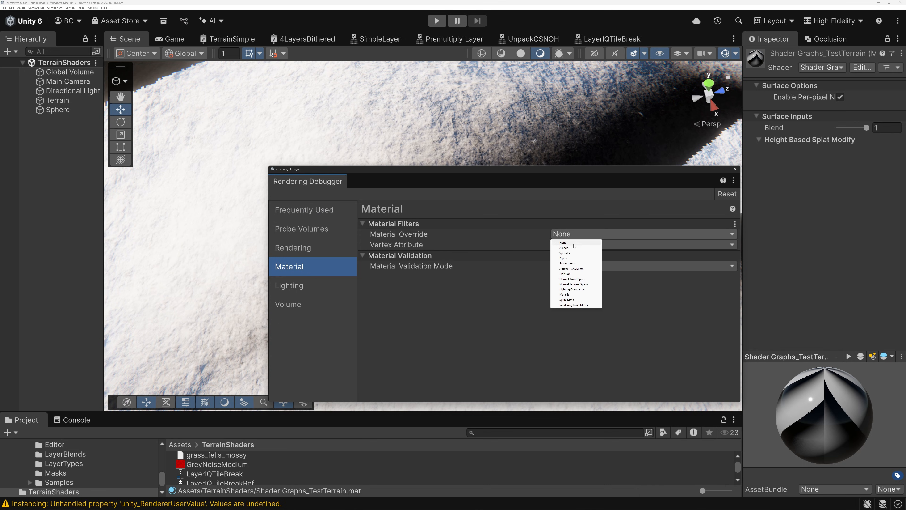
pyautogui.click(568, 248)
pyautogui.moveTo(588, 171); pyautogui.dragTo(0, 229)
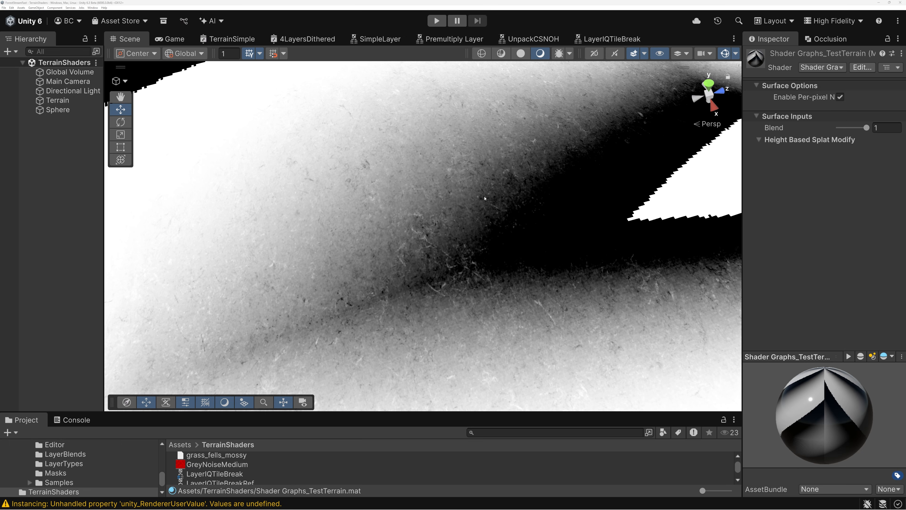
pyautogui.keyDown('alt'); pyautogui.moveTo(484, 198); pyautogui.dragTo(507, 197); pyautogui.keyUp('alt')
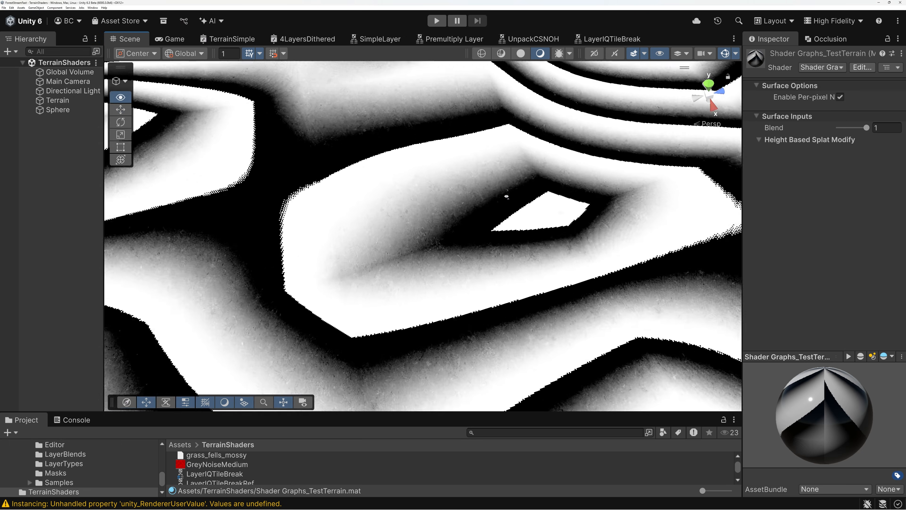
pyautogui.scroll(7, 379, 226)
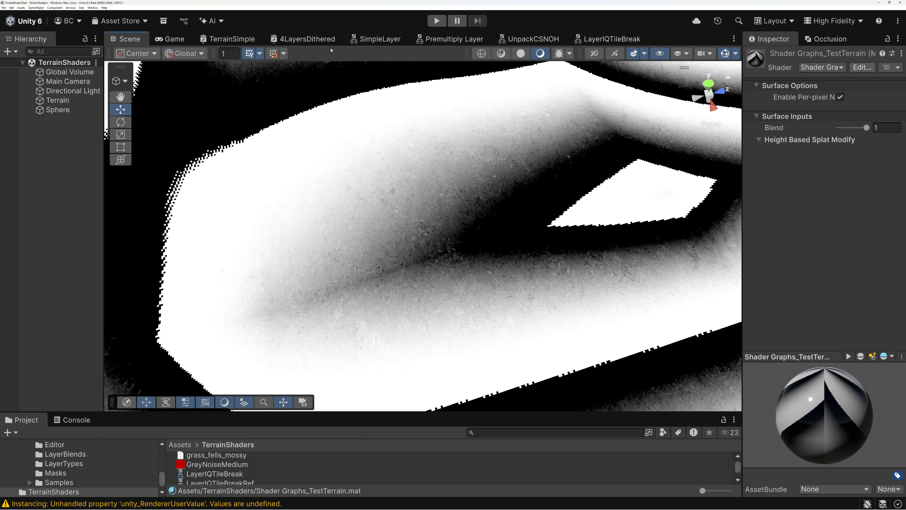
# - In the LayerIQTileBreak graph, connect the Unpack CSNOH Color output to the Output node's Color input
pyautogui.click(308, 38)
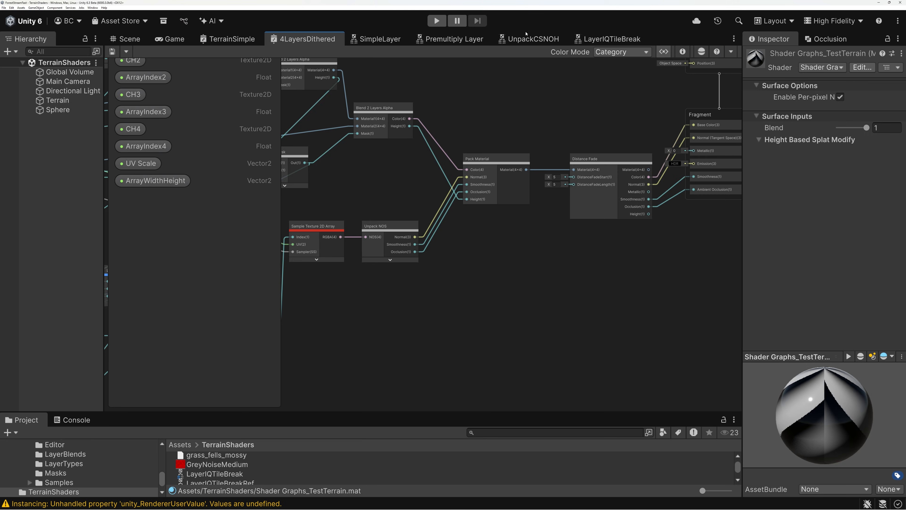
pyautogui.click(605, 40)
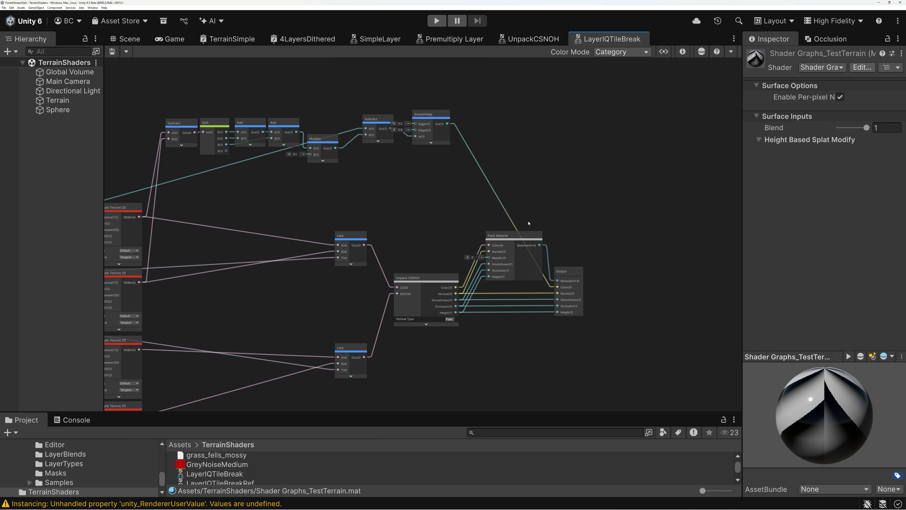
pyautogui.moveTo(456, 287); pyautogui.dragTo(558, 288)
# - Connect the Smoothstep output to the T inputs of both Lerp nodes
pyautogui.moveTo(448, 124); pyautogui.dragTo(339, 259)
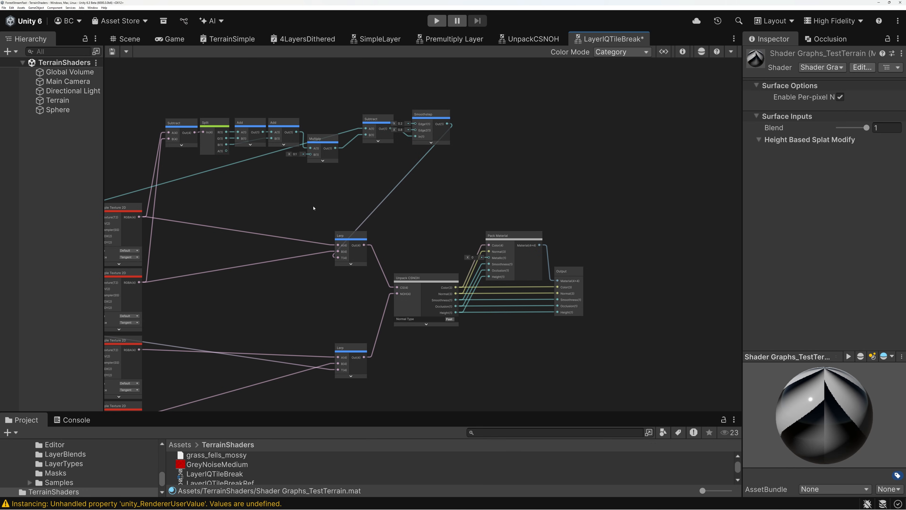
pyautogui.moveTo(313, 207); pyautogui.dragTo(486, 170, button='middle')
pyautogui.moveTo(620, 89); pyautogui.dragTo(511, 342)
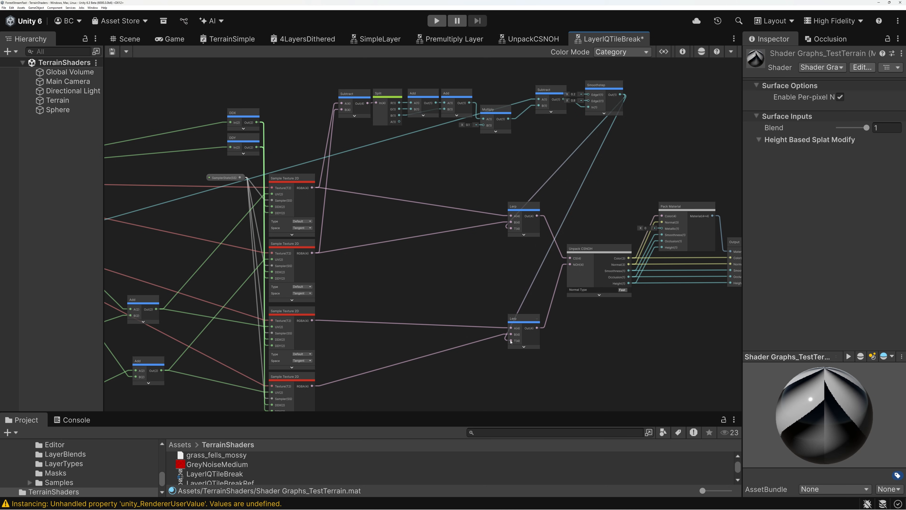
# - Save the graph and view the blended grass on the terrain in the Scene view
pyautogui.click(113, 52)
pyautogui.click(125, 39)
pyautogui.moveTo(599, 176); pyautogui.dragTo(585, 137, button='right')
pyautogui.press('w')
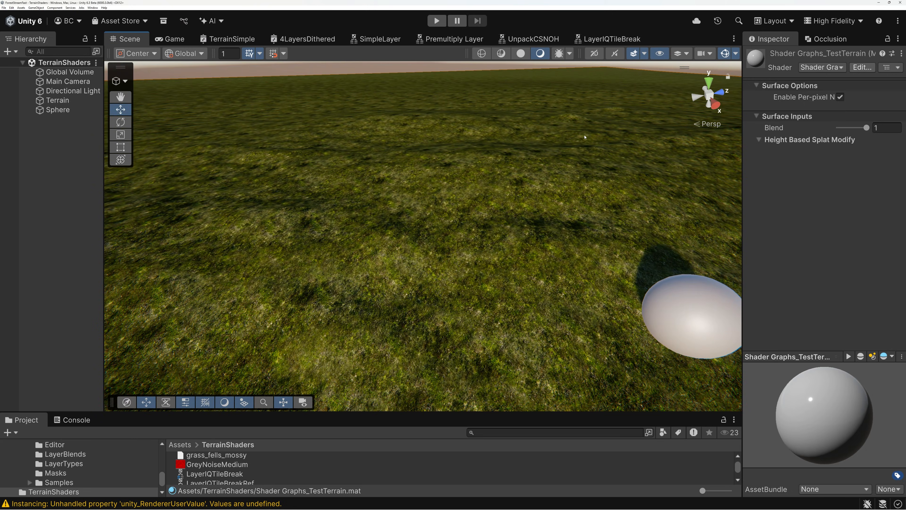
# - Review the mask nodes, the Fraction connection and both Lerps in the LayerIQTileBreak graph, and recheck the terrain in the Scene view
pyautogui.click(611, 39)
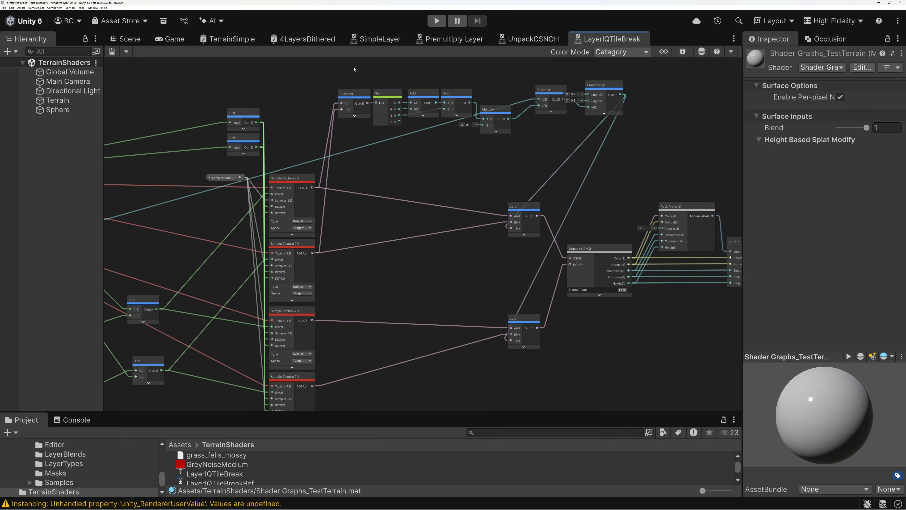
pyautogui.moveTo(360, 74); pyautogui.dragTo(667, 154)
pyautogui.moveTo(418, 172); pyautogui.dragTo(651, 166, button='middle')
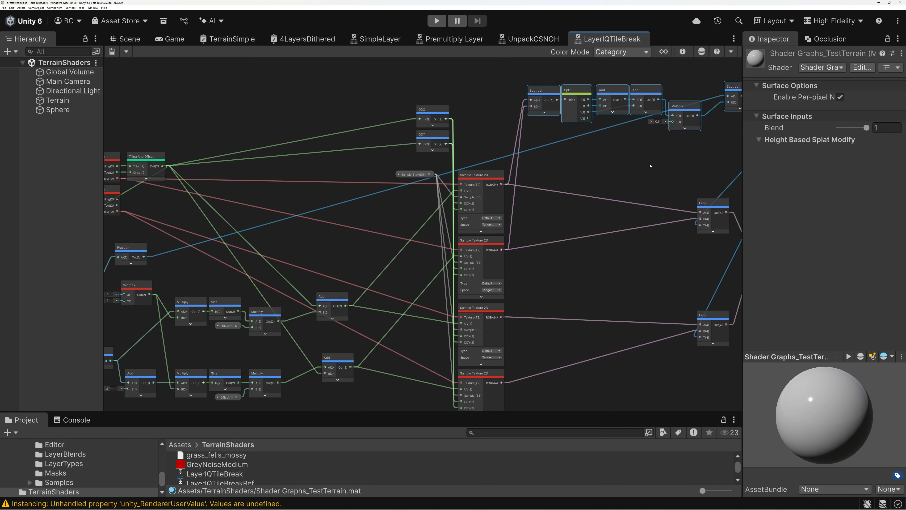
pyautogui.click(170, 248)
pyautogui.moveTo(670, 247); pyautogui.dragTo(441, 237, button='middle')
pyautogui.scroll(4, 523, 234)
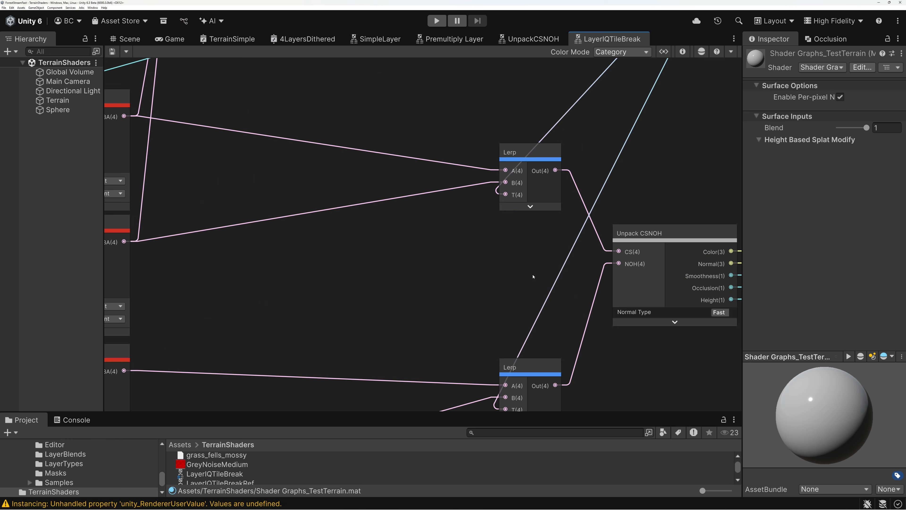
pyautogui.scroll(-5, 528, 247)
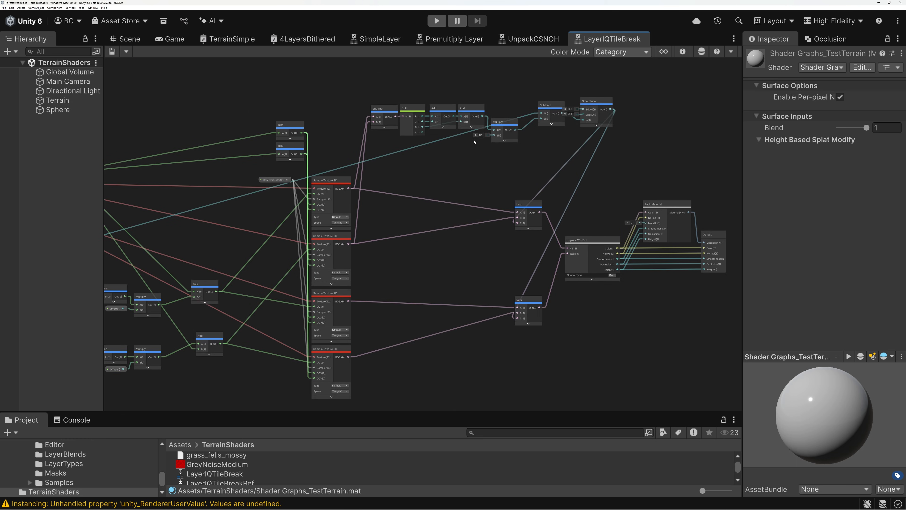
pyautogui.click(126, 38)
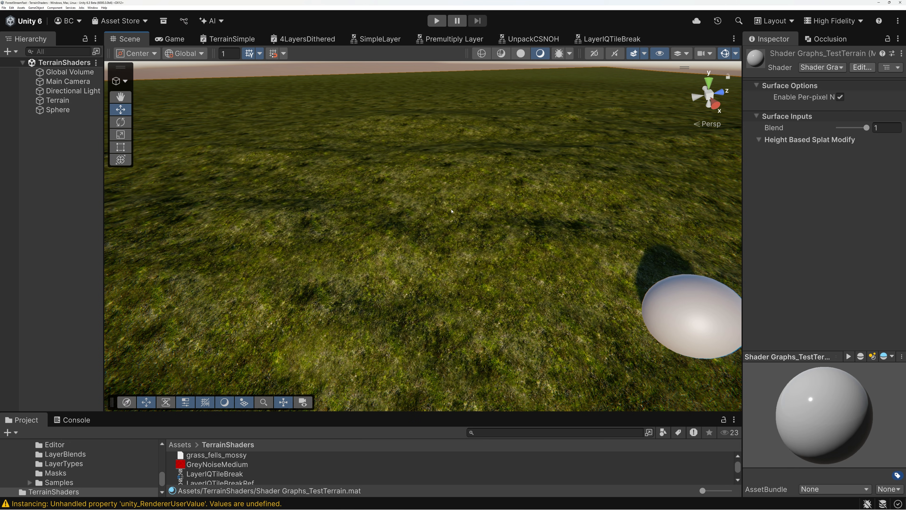
pyautogui.moveTo(450, 218); pyautogui.dragTo(430, 120, button='right')
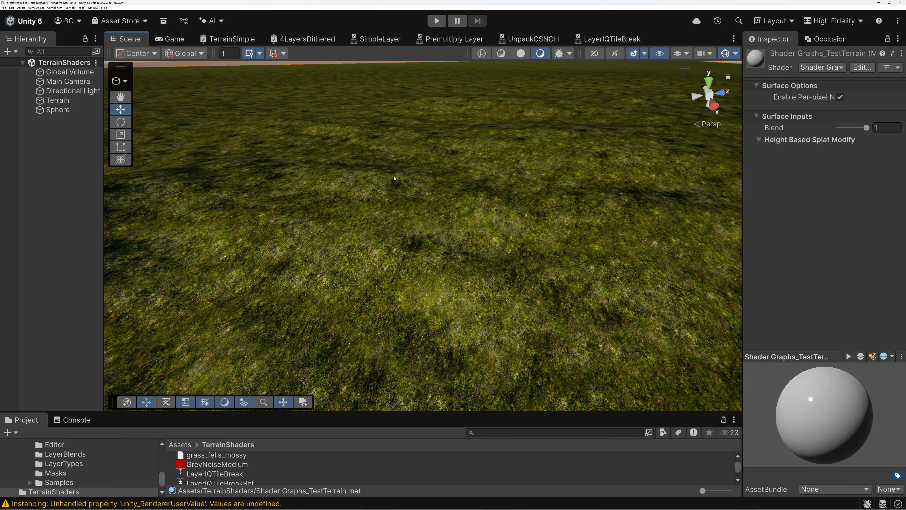
# - Set the SamplerState property's Filter to Trilinear and Aniso to X16 in LayerIQTileBreak, and save the graph
pyautogui.click(611, 39)
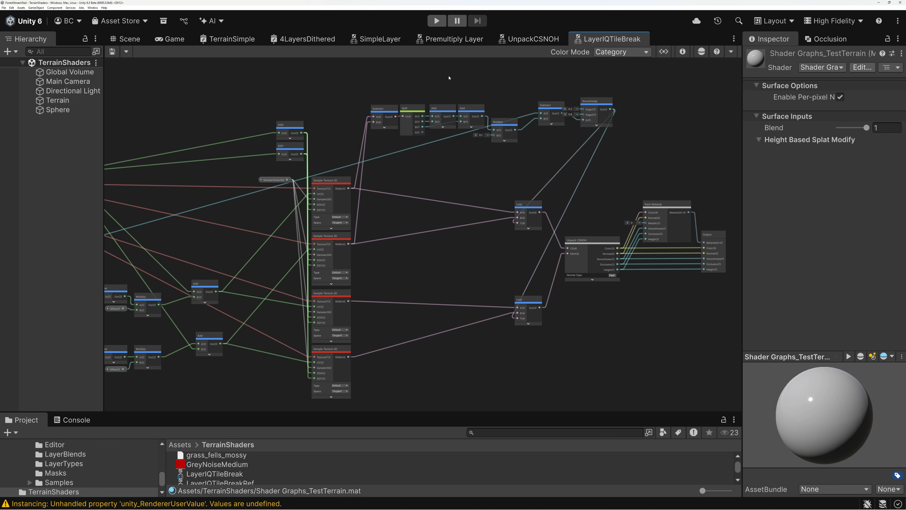
pyautogui.click(275, 179)
pyautogui.click(683, 52)
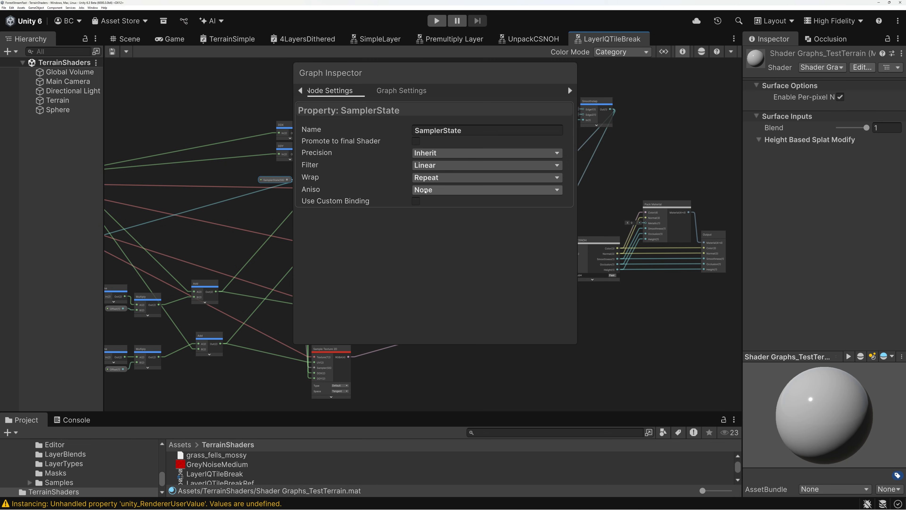
pyautogui.click(433, 155)
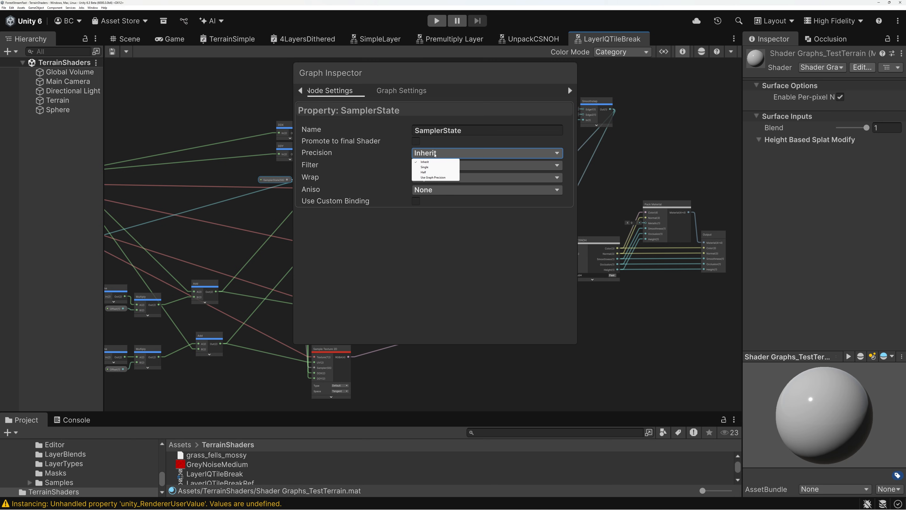
pyautogui.click(381, 167)
pyautogui.click(432, 165)
pyautogui.click(436, 185)
pyautogui.click(436, 190)
pyautogui.click(424, 220)
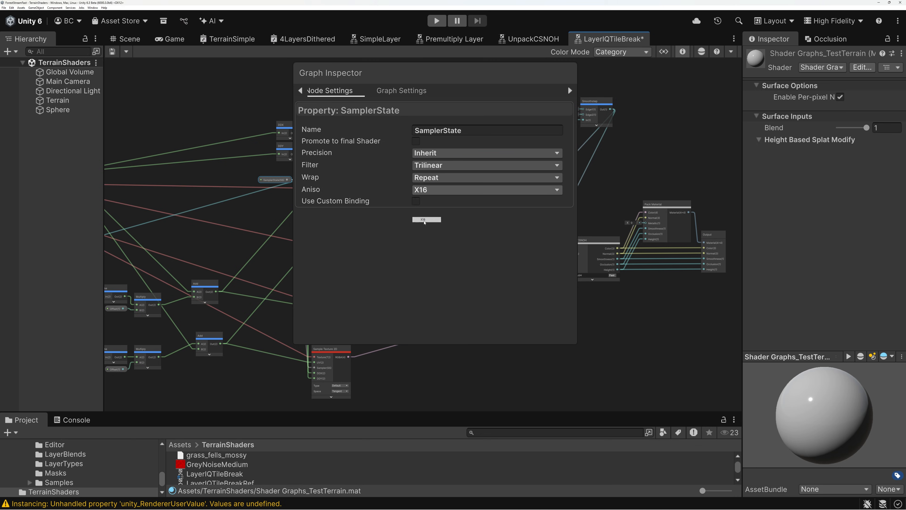
pyautogui.click(112, 51)
# - Compare the tile repetition on the terrain in the Scene view with the material's Blend set to 0 and to 1
pyautogui.click(132, 41)
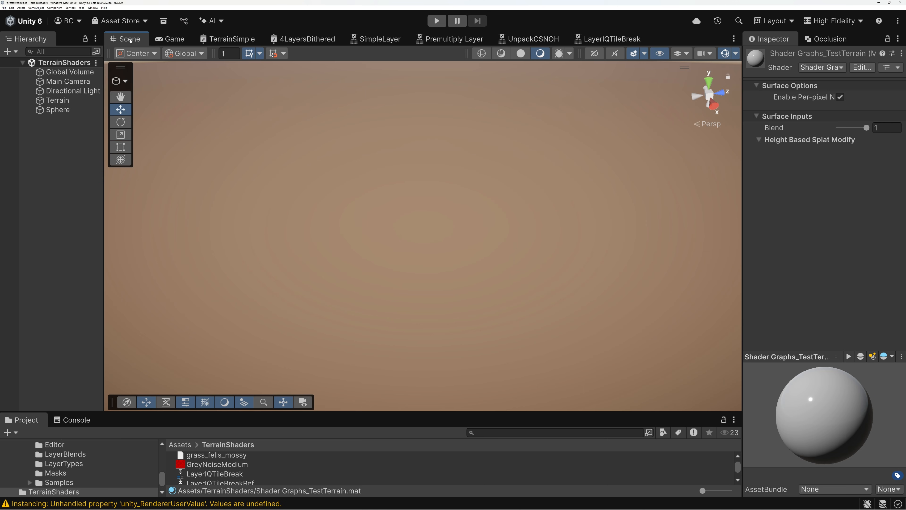
pyautogui.moveTo(524, 199); pyautogui.dragTo(548, 215, button='right')
pyautogui.moveTo(867, 128); pyautogui.dragTo(838, 128)
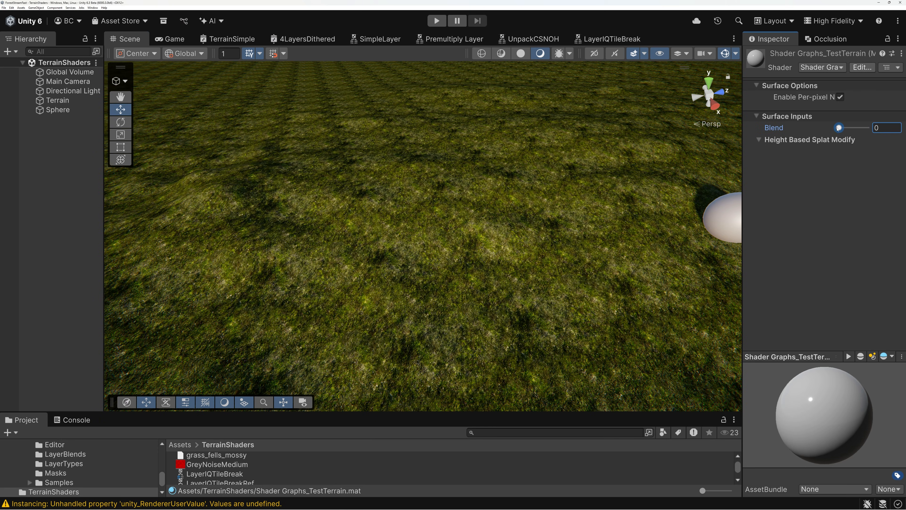
pyautogui.moveTo(512, 206); pyautogui.dragTo(504, 178, button='right')
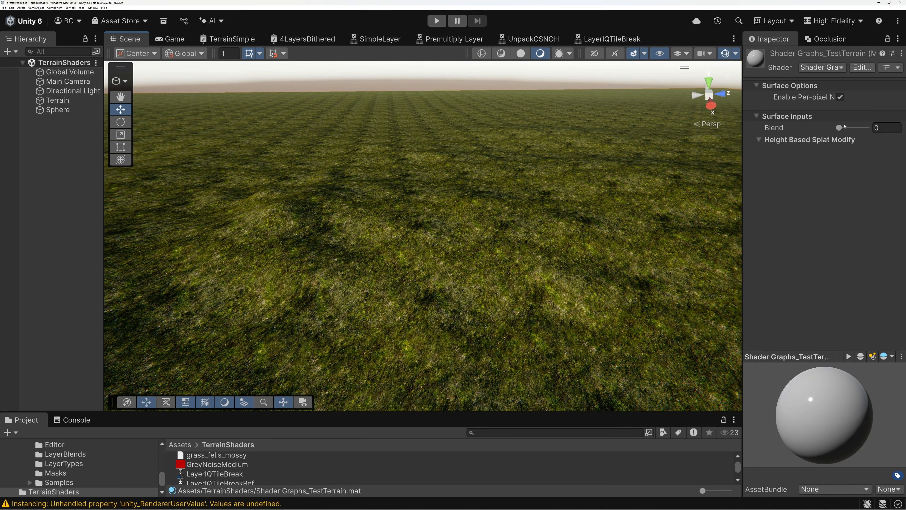
pyautogui.moveTo(840, 128); pyautogui.dragTo(896, 129)
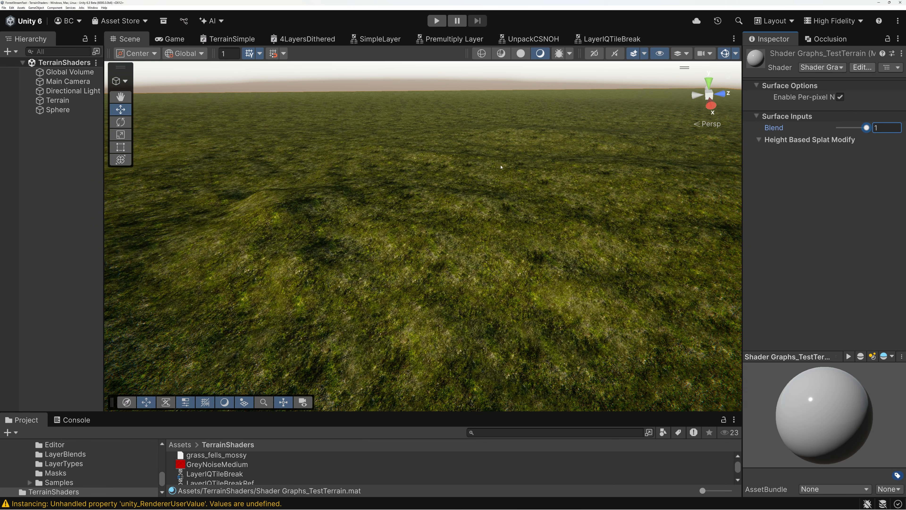
pyautogui.moveTo(395, 220); pyautogui.dragTo(444, 225, button='right')
pyautogui.press('w')
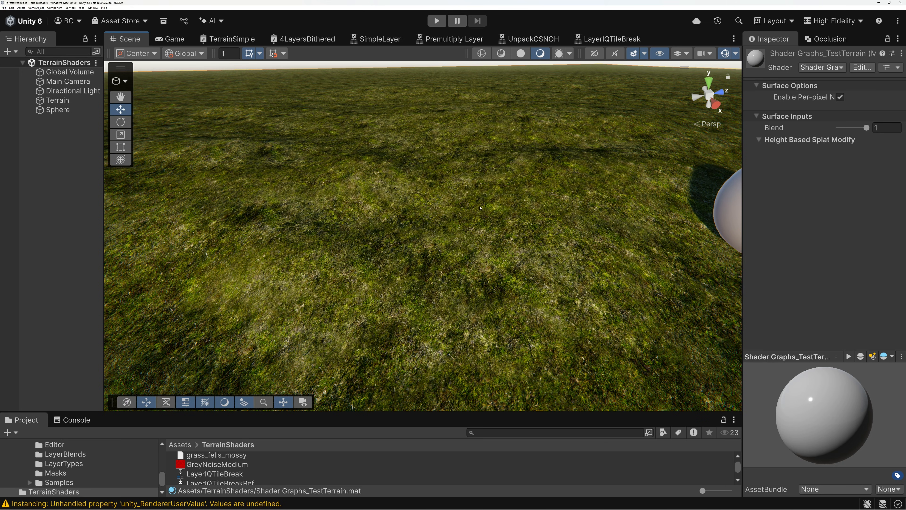
pyautogui.moveTo(623, 211); pyautogui.dragTo(594, 208, button='right')
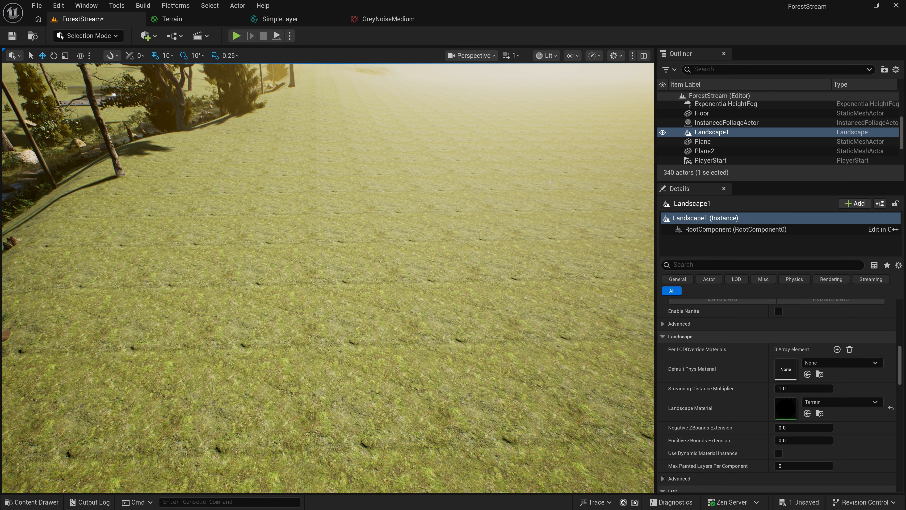
# - In Unreal Editor, examine both Texture Sample nodes' settings in the SimpleLayer material function and return to the ForestStream level
pyautogui.click(281, 19)
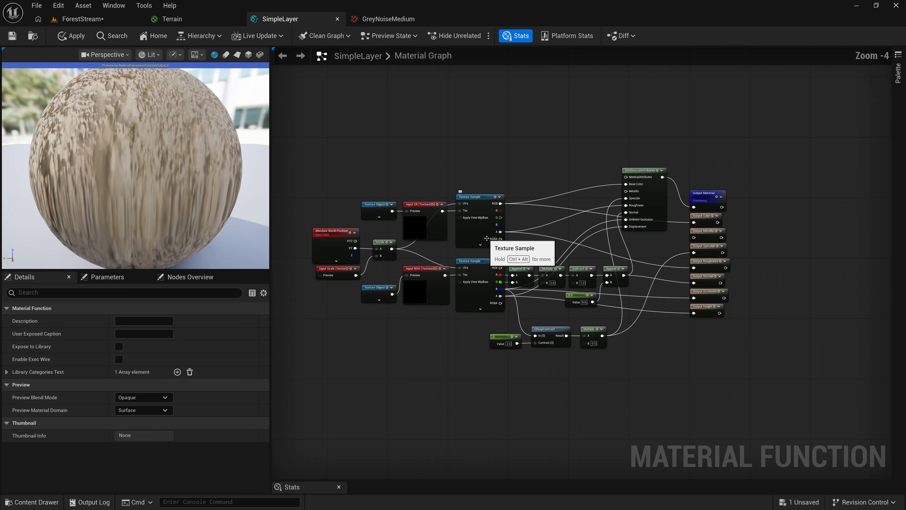
pyautogui.scroll(3, 486, 237)
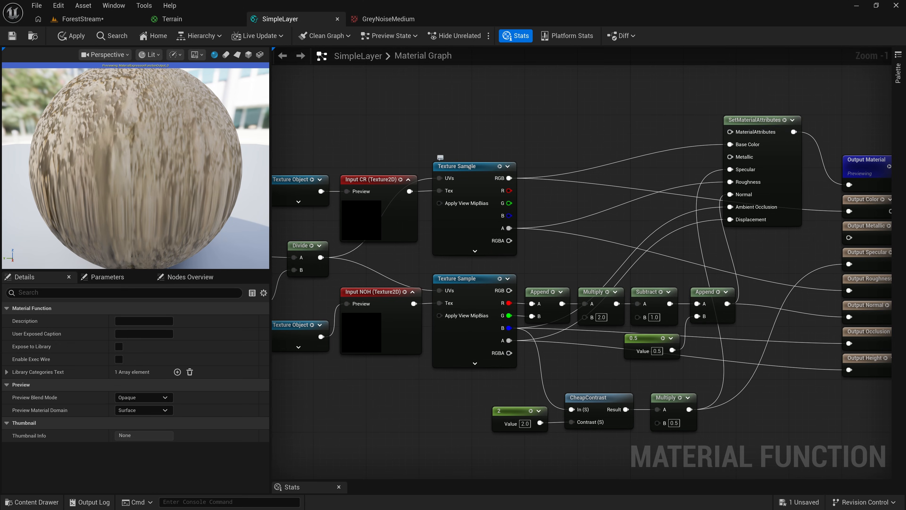
pyautogui.click(469, 167)
pyautogui.click(475, 279)
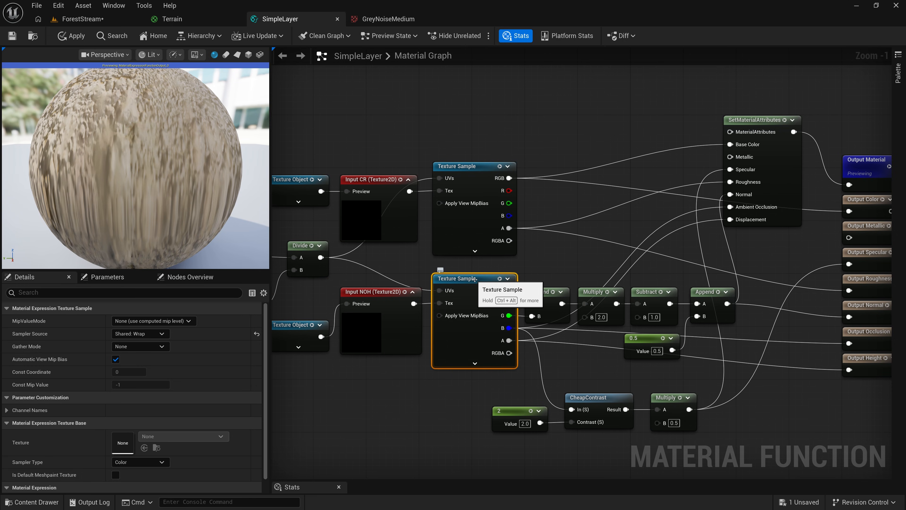
pyautogui.moveTo(461, 140); pyautogui.dragTo(527, 135, button='right')
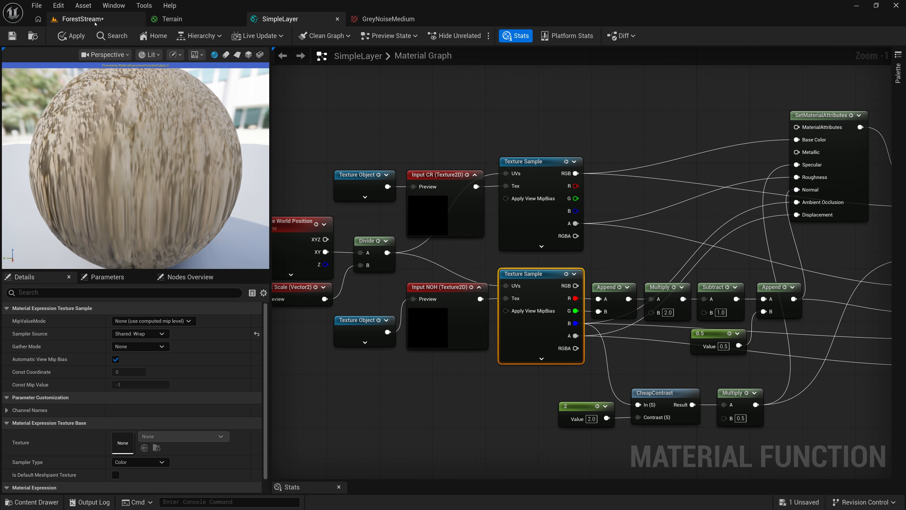
pyautogui.click(82, 19)
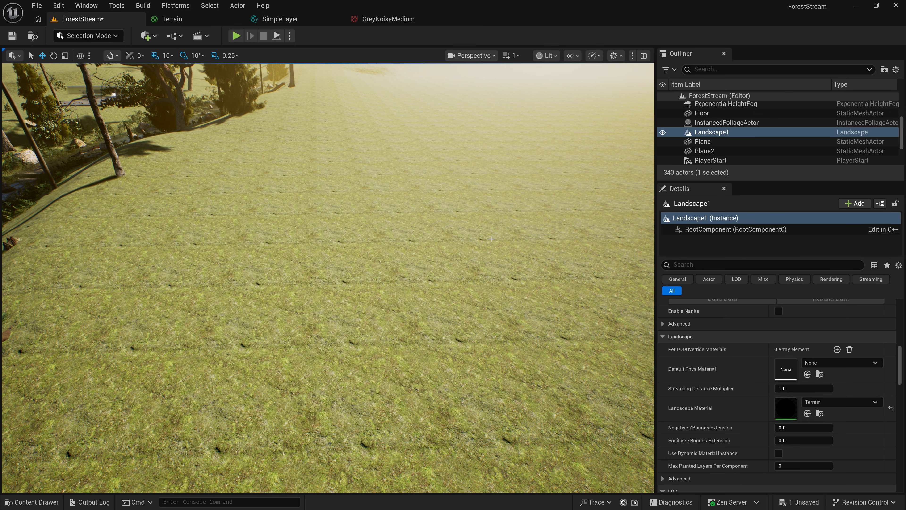
# - In the Terrain material, connect RotationLayer's Material output to GetMaterialAttributes, save, and check the ground in the ForestStream level
pyautogui.click(172, 19)
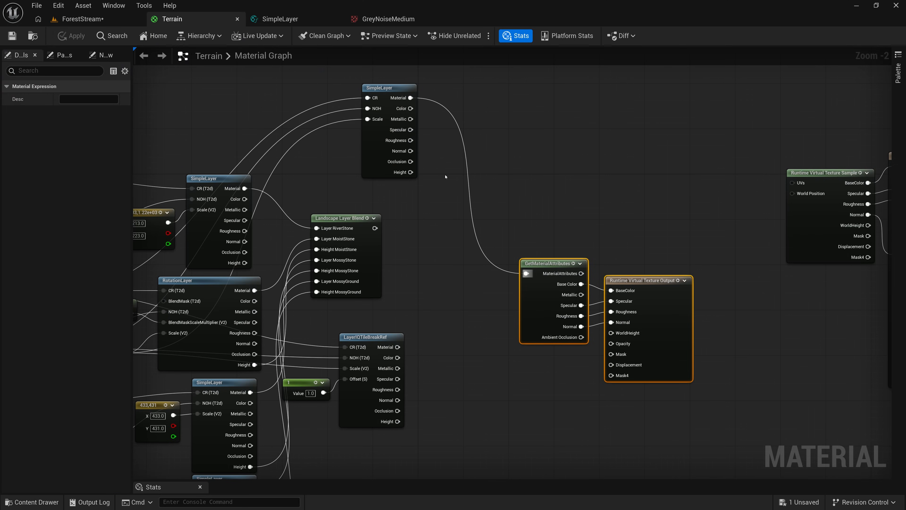
pyautogui.moveTo(255, 290); pyautogui.dragTo(526, 277)
pyautogui.click(12, 36)
pyautogui.click(82, 19)
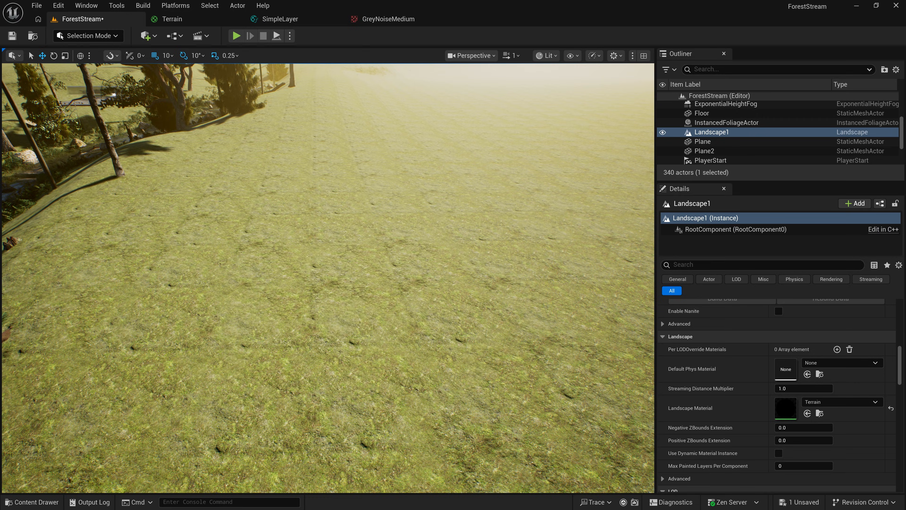
# - In the Terrain material, connect LayerIQTileBreakRef's Material output to GetMaterialAttributes and examine the ground's tiling in the ForestStream level
pyautogui.click(180, 23)
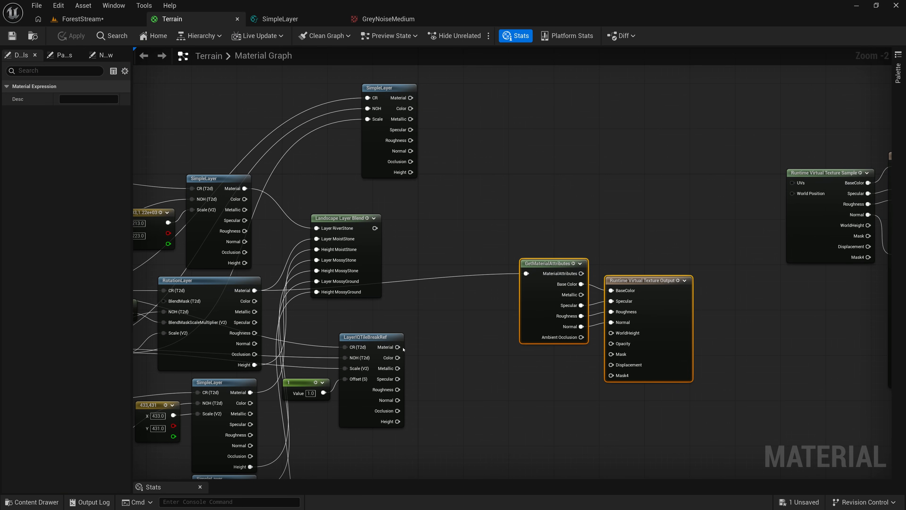
pyautogui.moveTo(398, 347); pyautogui.dragTo(526, 274)
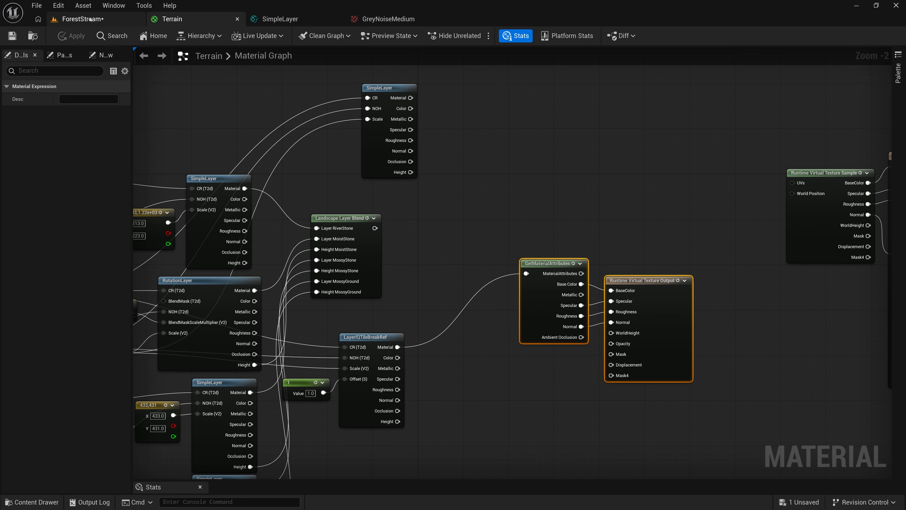
pyautogui.click(90, 20)
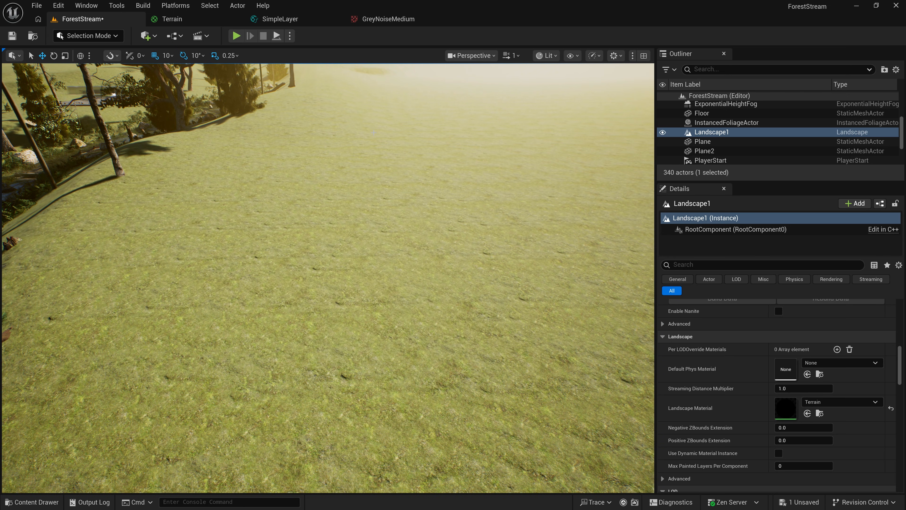
pyautogui.moveTo(328, 279); pyautogui.dragTo(371, 300, button='right')
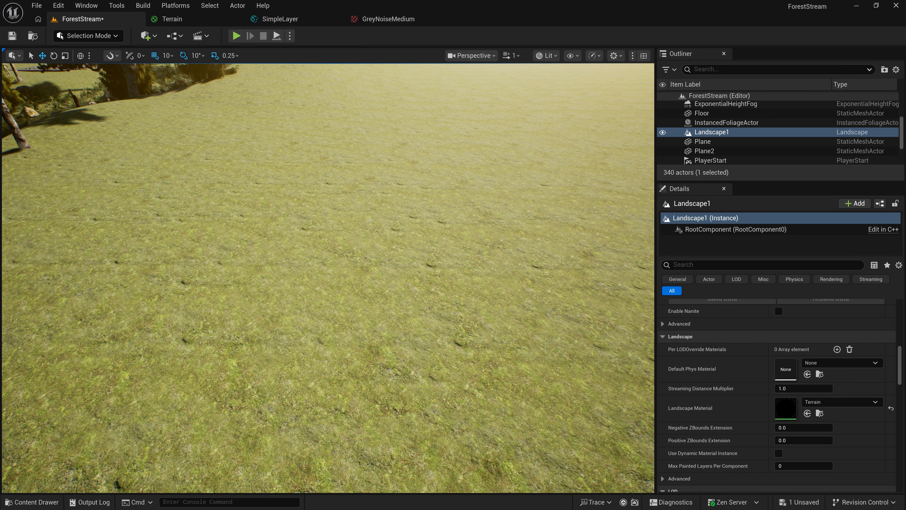
# - Duplicate the RotationLayer material function in the TerrainShaders folder
pyautogui.click(32, 502)
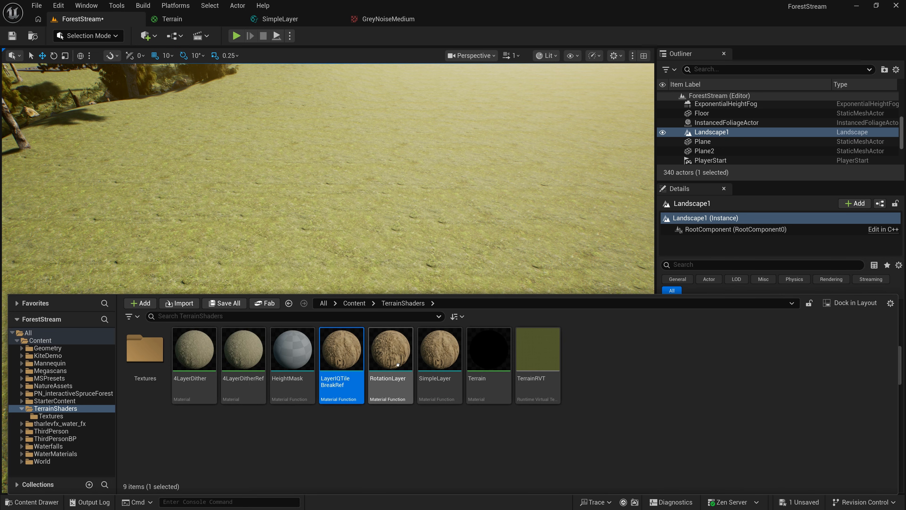
pyautogui.click(390, 356)
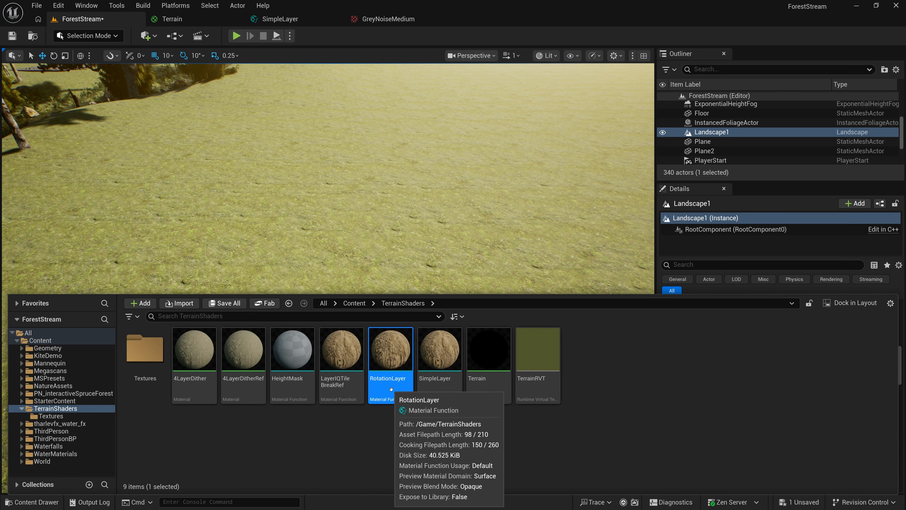
pyautogui.hotkey('ctrl', 'v')
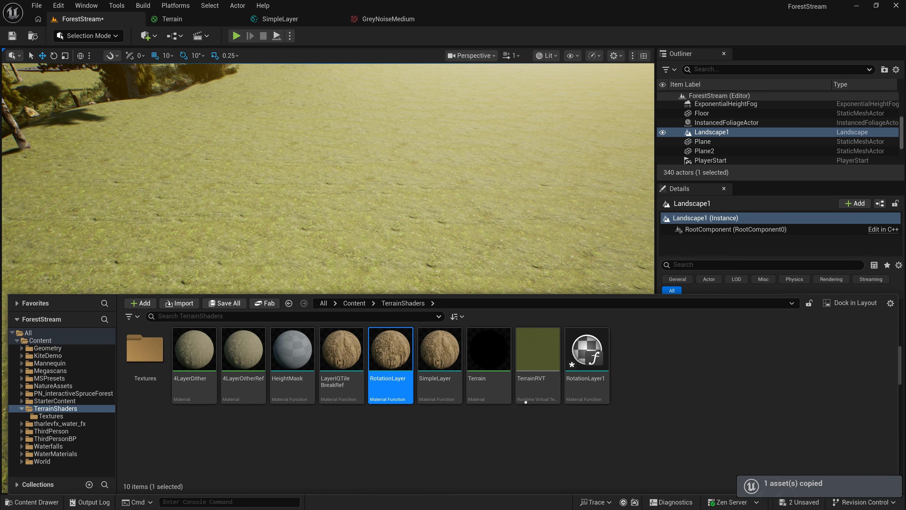
# - Rename the copied RotationLayer material function as LayerIQTileBreak
pyautogui.click(587, 378)
pyautogui.rightClick(587, 379)
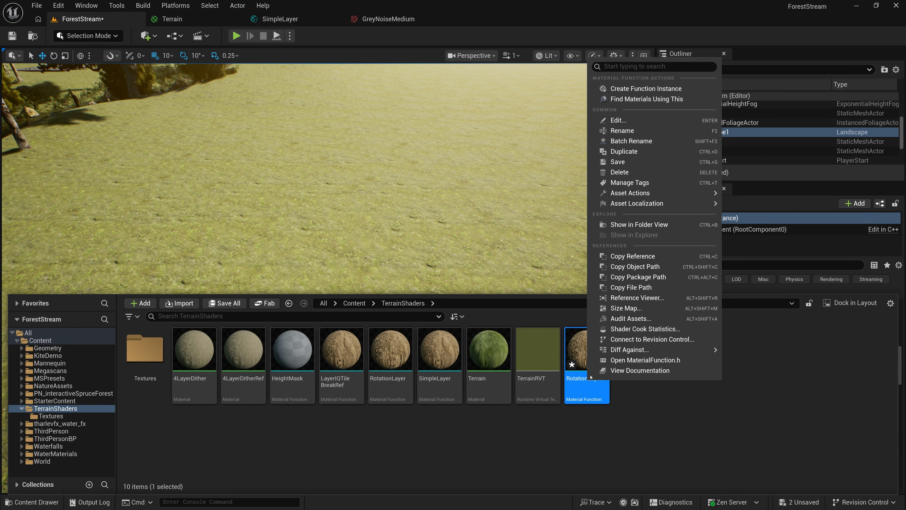
pyautogui.click(622, 130)
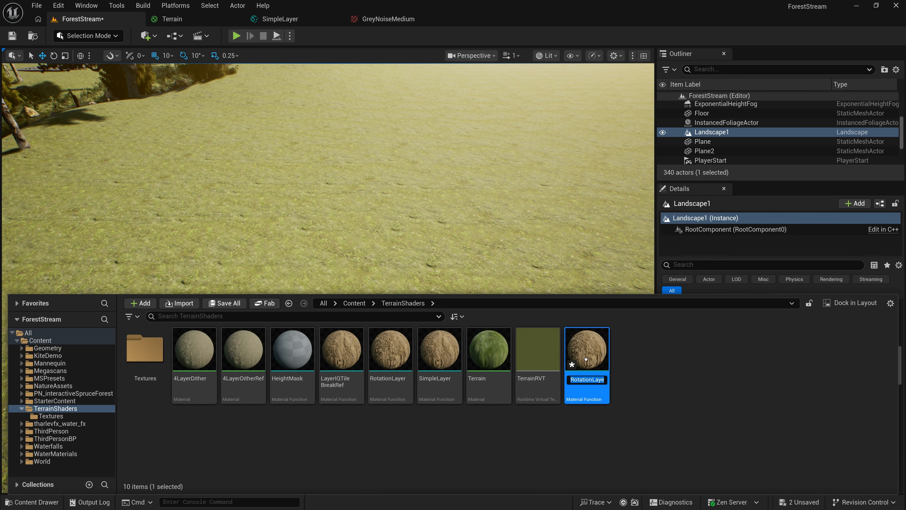
pyautogui.write('Layer')
pyautogui.write('IQ')
pyautogui.write('Tile')
pyautogui.write('Break')
pyautogui.press('Return')
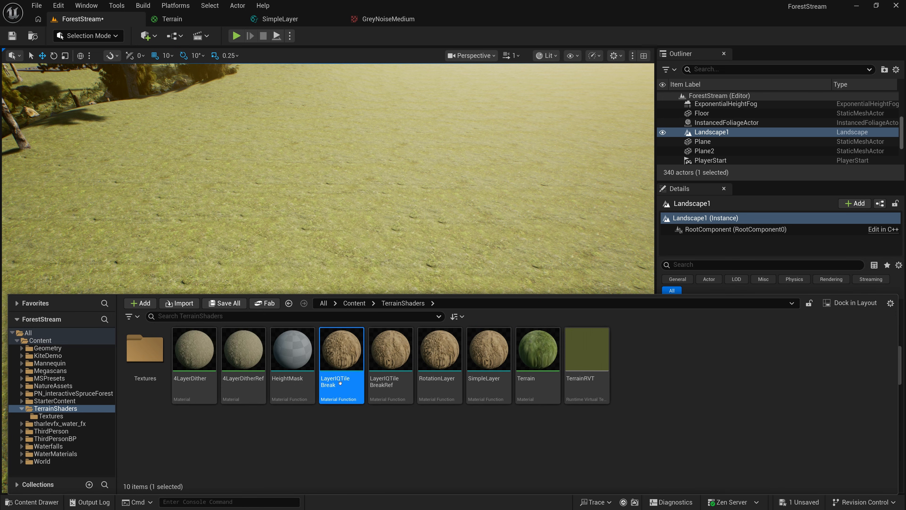
# - Open the LayerIQTileBreak material function and examine its Texture Sample nodes
pyautogui.doubleClick(344, 355)
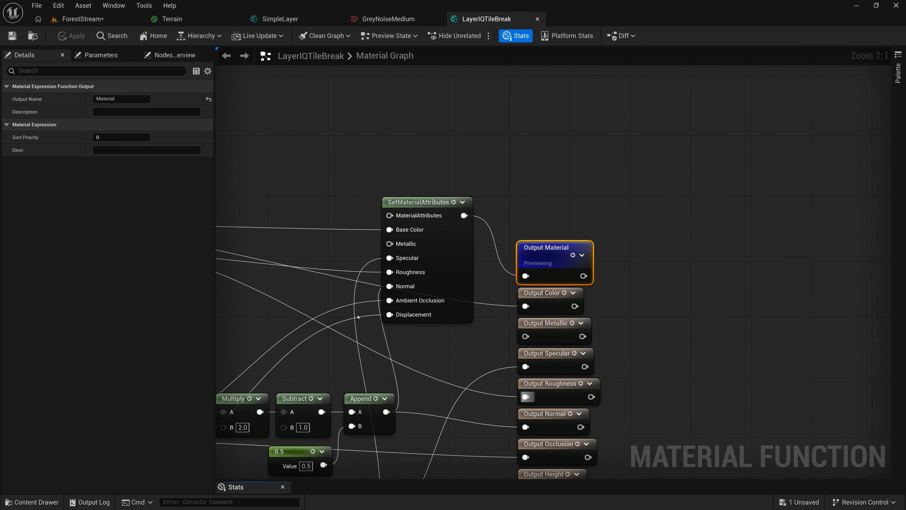
pyautogui.scroll(-3, 628, 75)
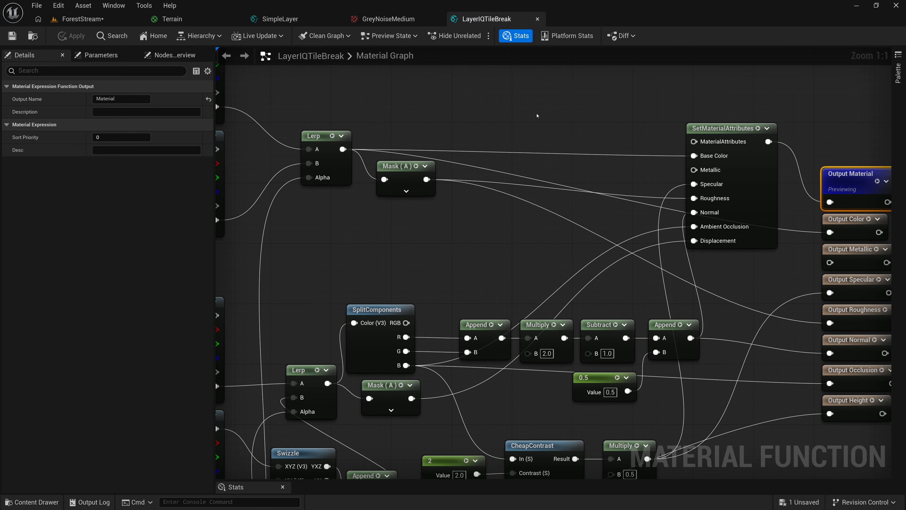
pyautogui.moveTo(431, 103); pyautogui.dragTo(568, 134, button='right')
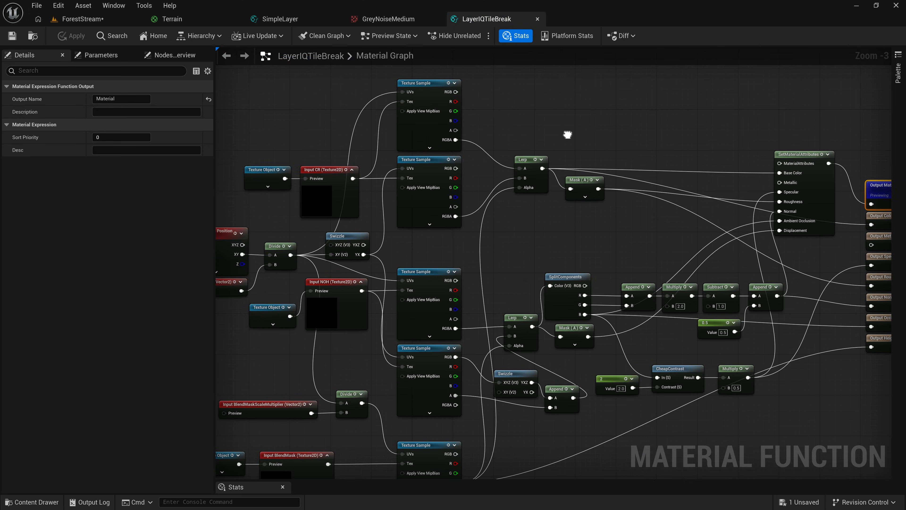
pyautogui.click(421, 85)
pyautogui.click(419, 161)
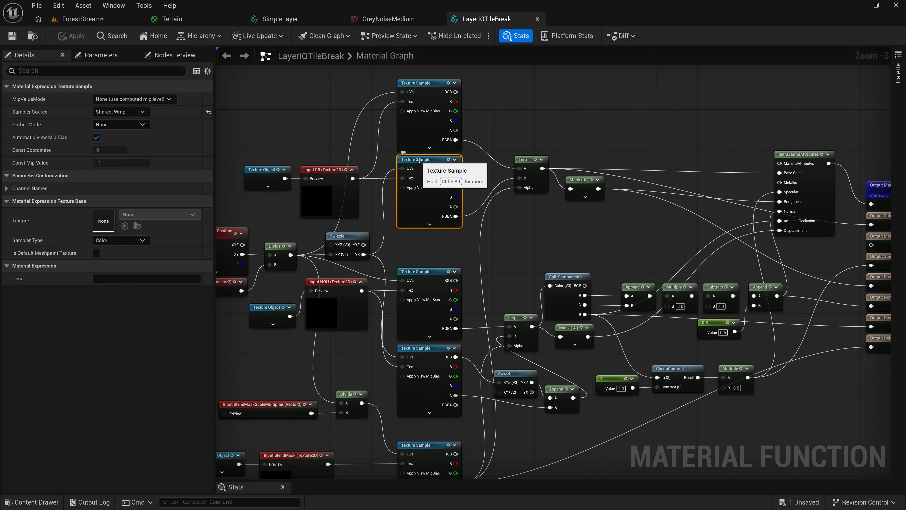
pyautogui.moveTo(531, 253); pyautogui.dragTo(606, 178, button='right')
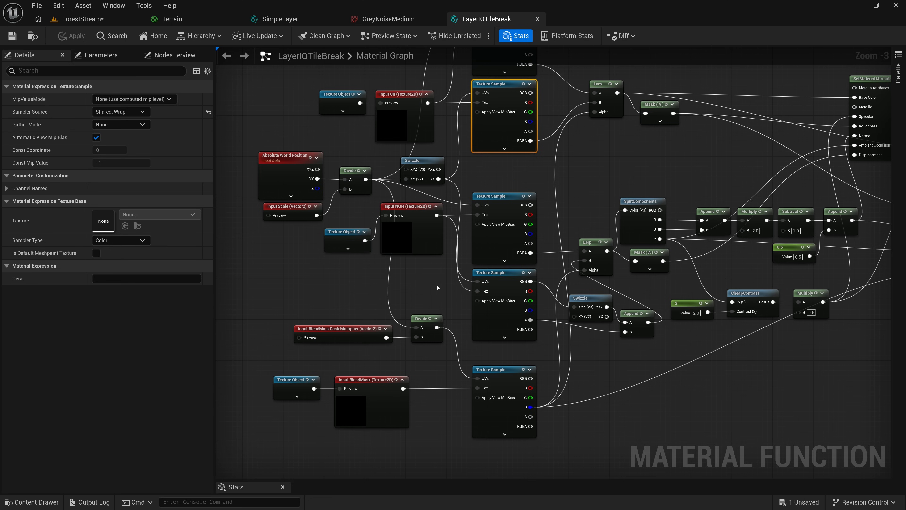
# - Delete the Swizzle node fed by the world-position Divide, and spread the CR and NOH inputs with their Texture Objects apart
pyautogui.moveTo(462, 169); pyautogui.dragTo(483, 244, button='right')
pyautogui.click(444, 238)
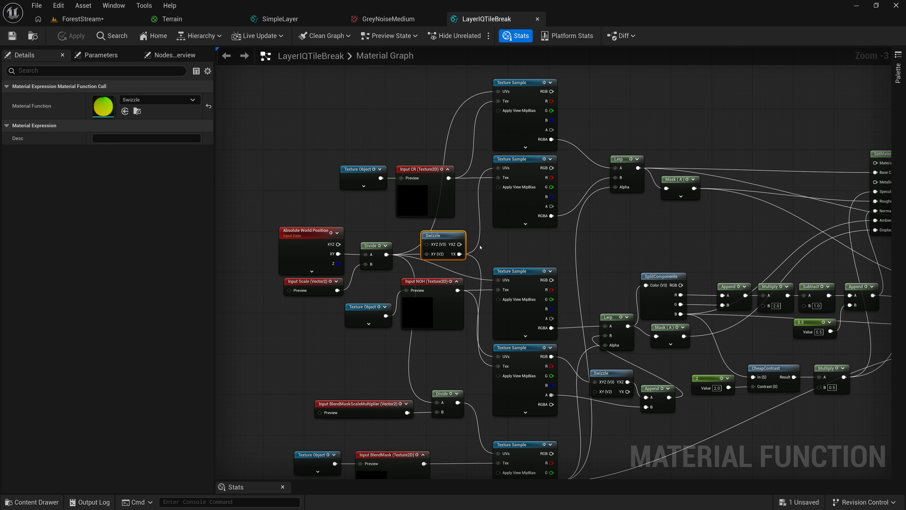
pyautogui.press('Delete')
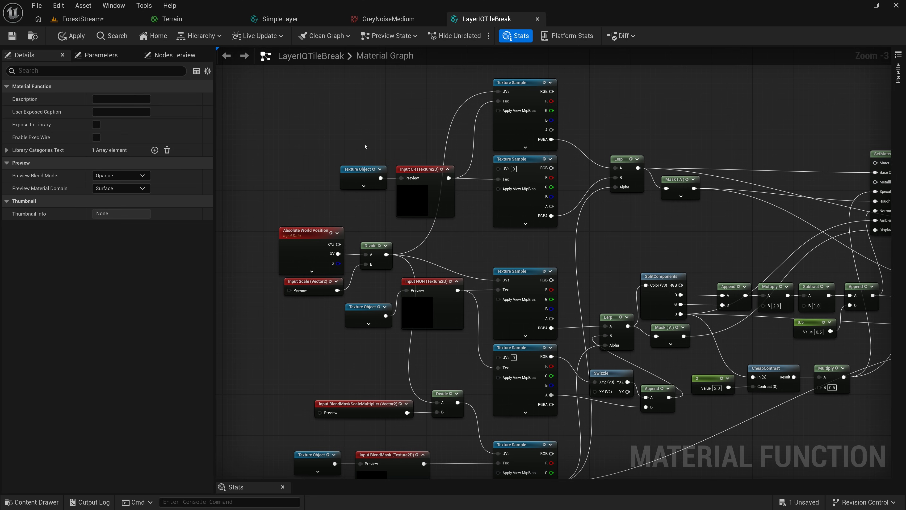
pyautogui.moveTo(364, 150); pyautogui.dragTo(426, 138)
pyautogui.moveTo(369, 306); pyautogui.dragTo(433, 326)
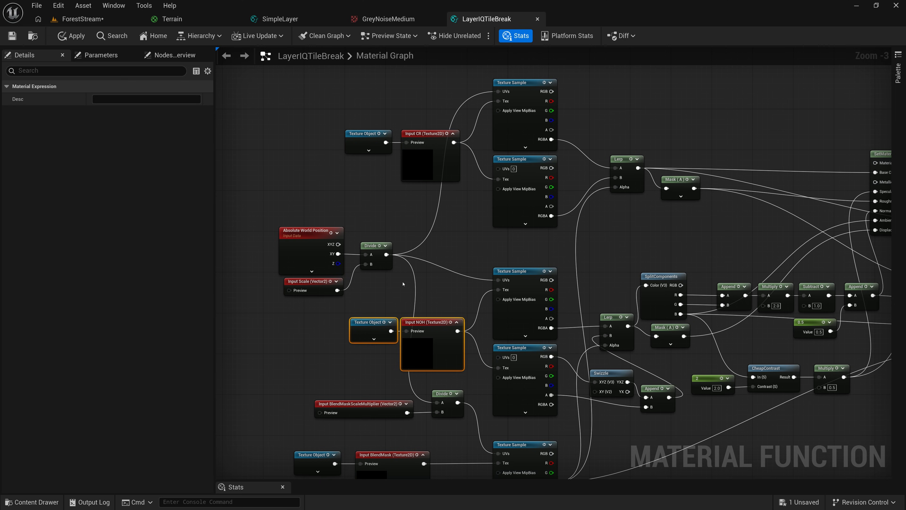
# - Delete the BlendMask input while keeping the mask Texture Object wired to its Texture Sample, and place the Texture Object beside that sample
pyautogui.moveTo(447, 281); pyautogui.dragTo(449, 126, button='right')
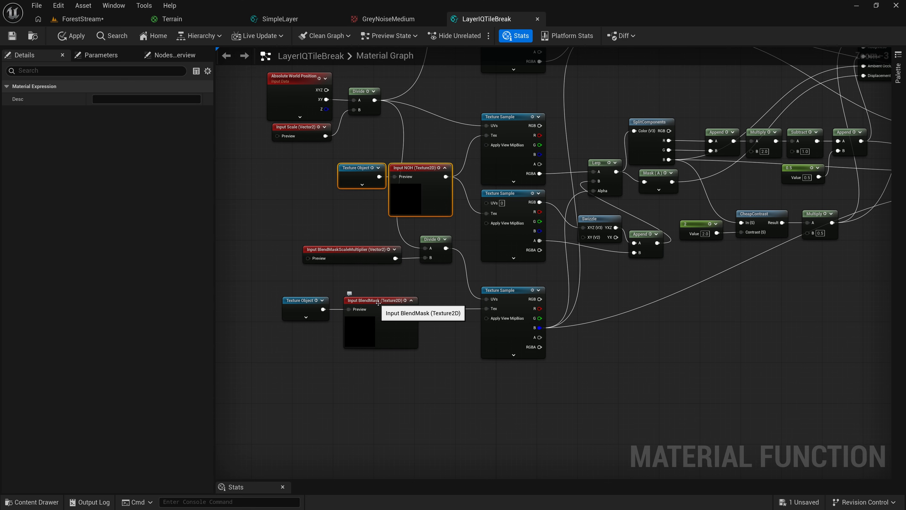
pyautogui.click(361, 303)
pyautogui.moveTo(323, 310); pyautogui.dragTo(348, 309)
pyautogui.moveTo(412, 310); pyautogui.dragTo(487, 310)
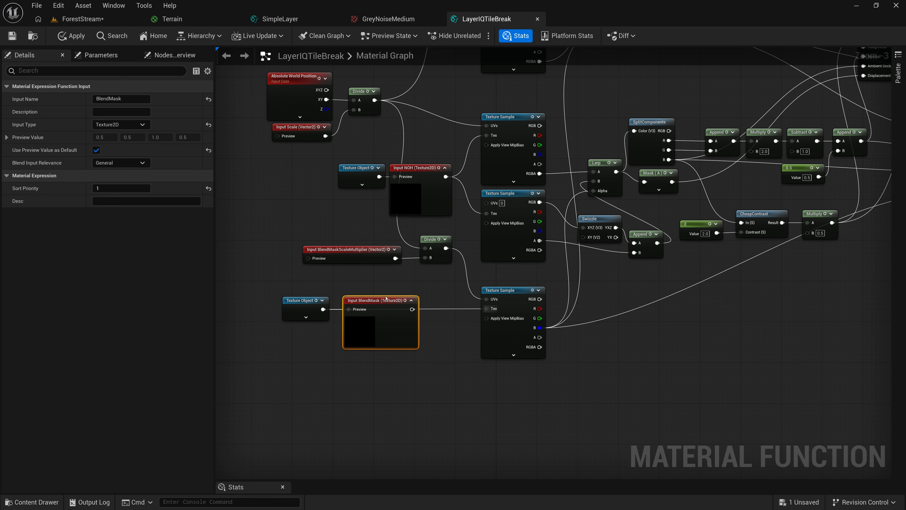
pyautogui.press('Delete')
pyautogui.click(520, 281)
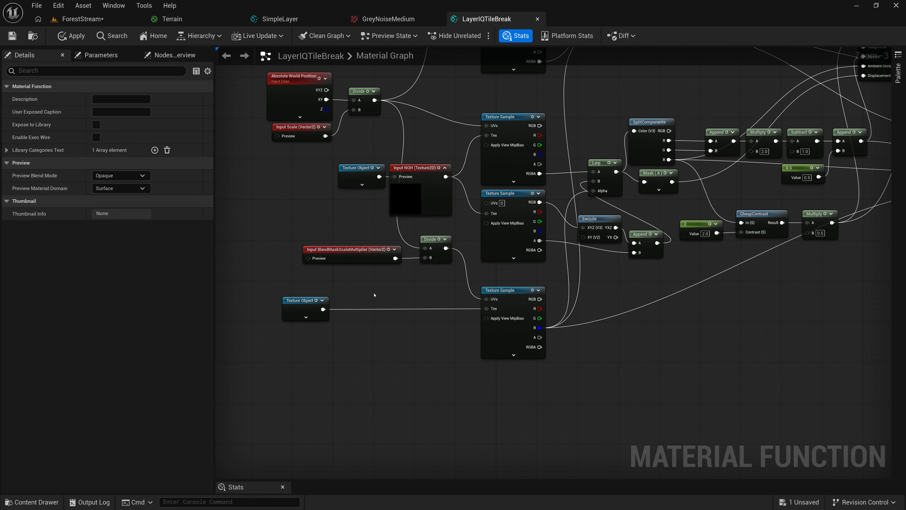
pyautogui.moveTo(303, 299); pyautogui.dragTo(441, 304)
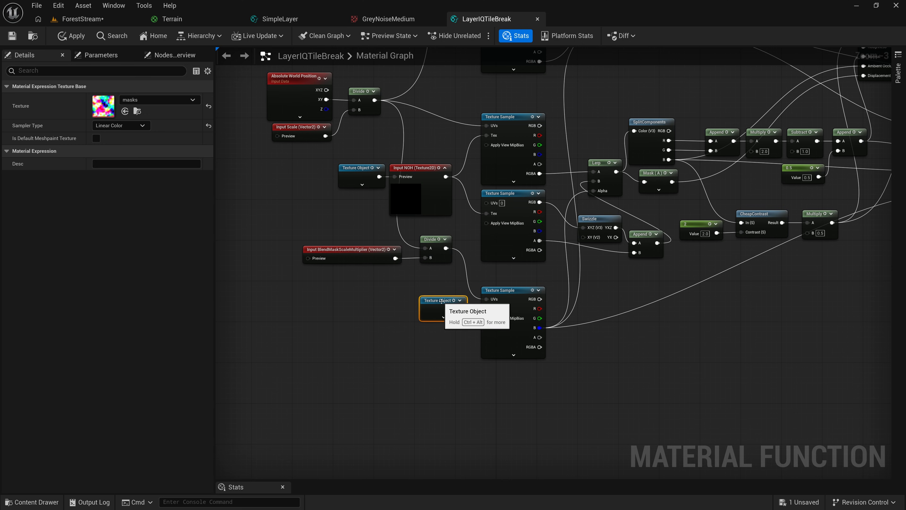
# - Assign the GreyNoiseMedium texture to the mask's Texture Object, and view the noise image in Photoshop
pyautogui.click(193, 101)
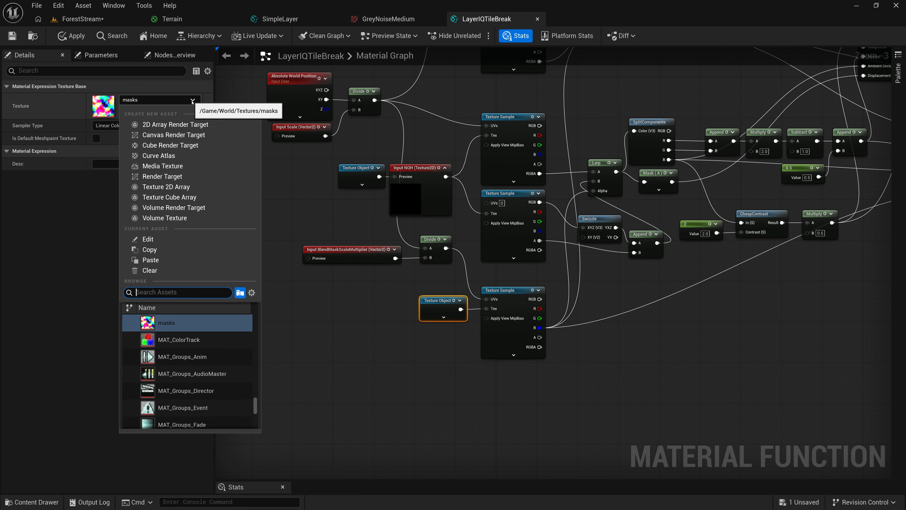
pyautogui.write('Mediu')
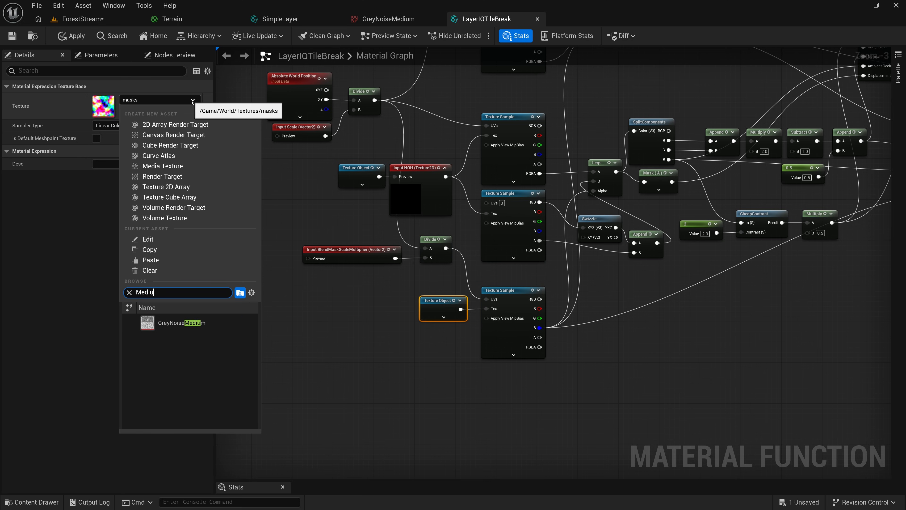
pyautogui.click(173, 324)
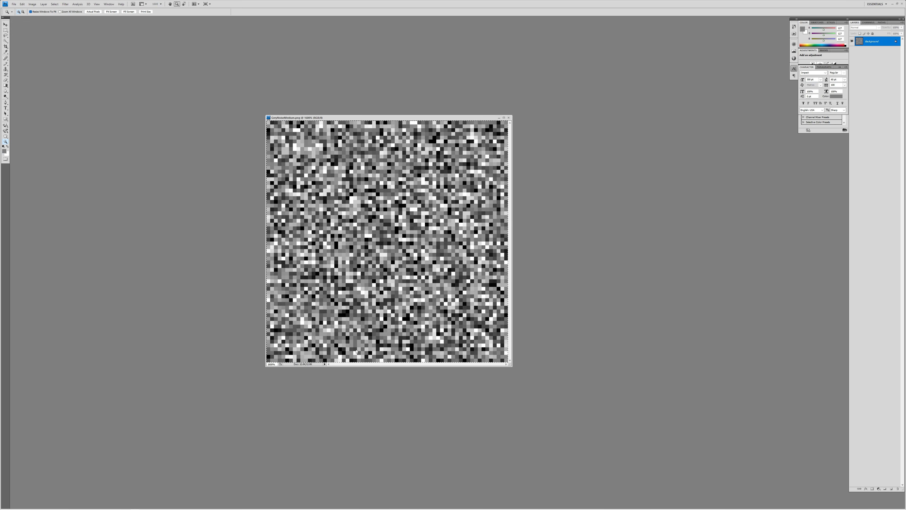
pyautogui.moveTo(419, 119); pyautogui.dragTo(440, 131)
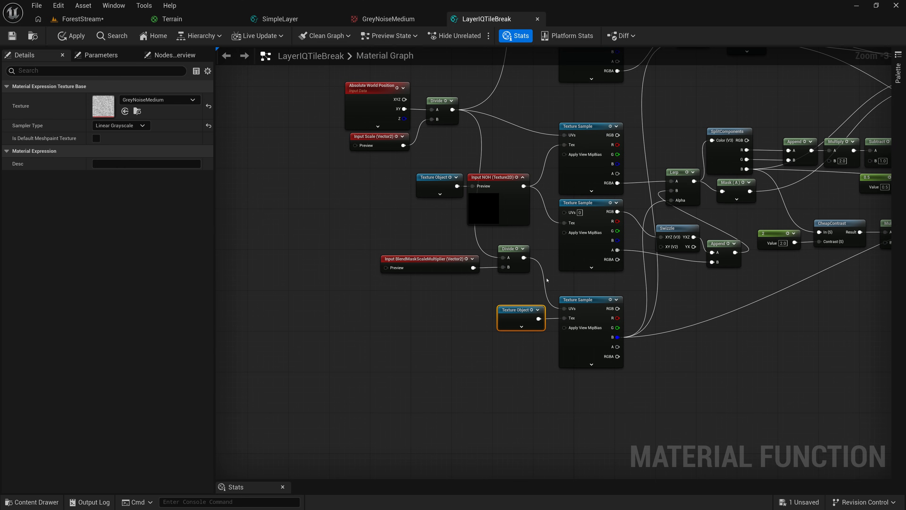
# - Move the noise Texture Object and its Texture Sample together to the empty area below the BlendMaskScaleMultiplier input
pyautogui.moveTo(568, 284); pyautogui.dragTo(526, 285, button='right')
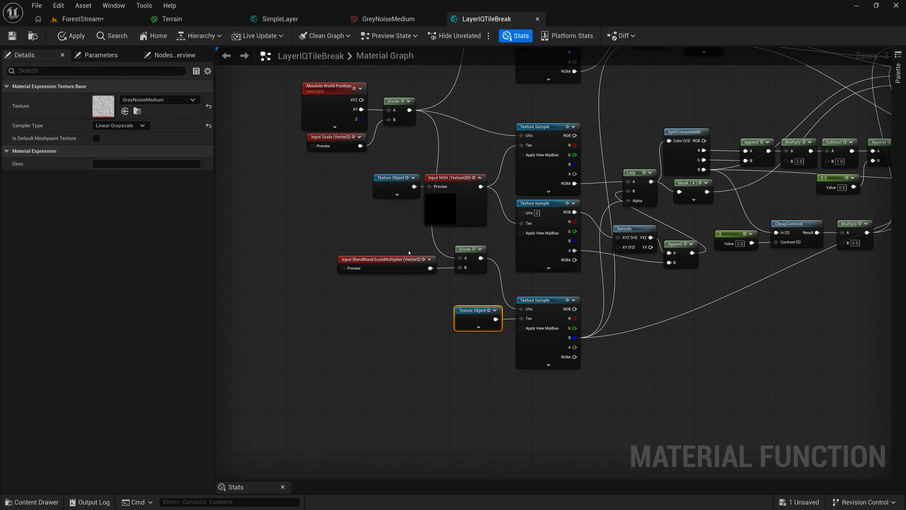
pyautogui.keyDown('ctrl'); pyautogui.click(552, 304); pyautogui.keyUp('ctrl')
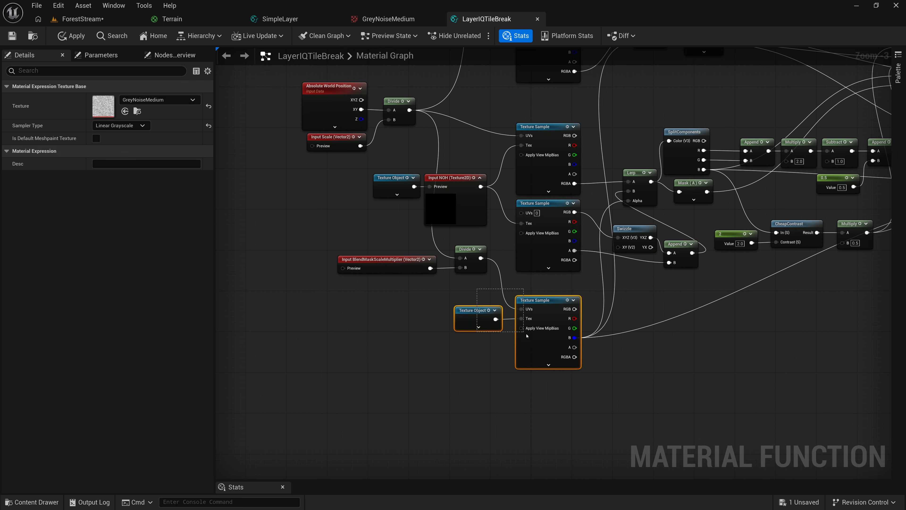
pyautogui.moveTo(552, 303); pyautogui.dragTo(384, 360)
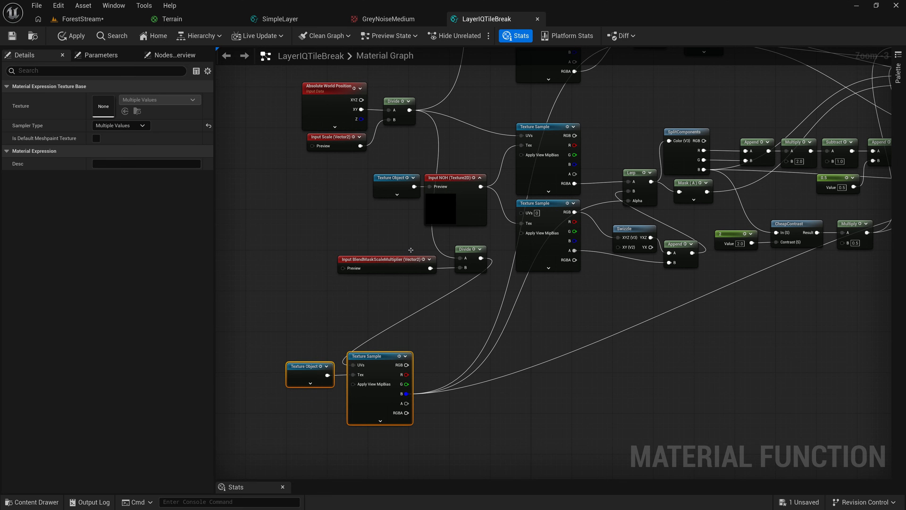
# - Delete the BlendMaskScaleMultiplier input together with its Divide node
pyautogui.moveTo(409, 249); pyautogui.dragTo(481, 283)
pyautogui.press('Delete')
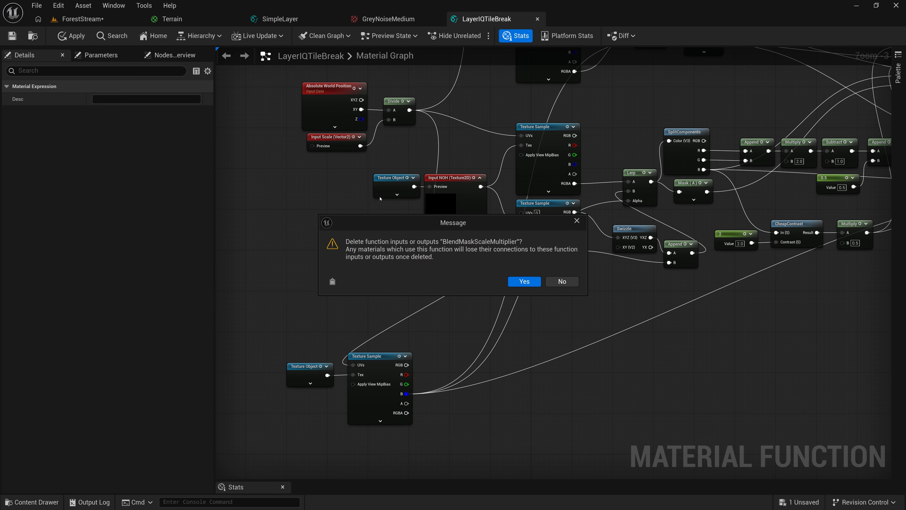
pyautogui.click(524, 282)
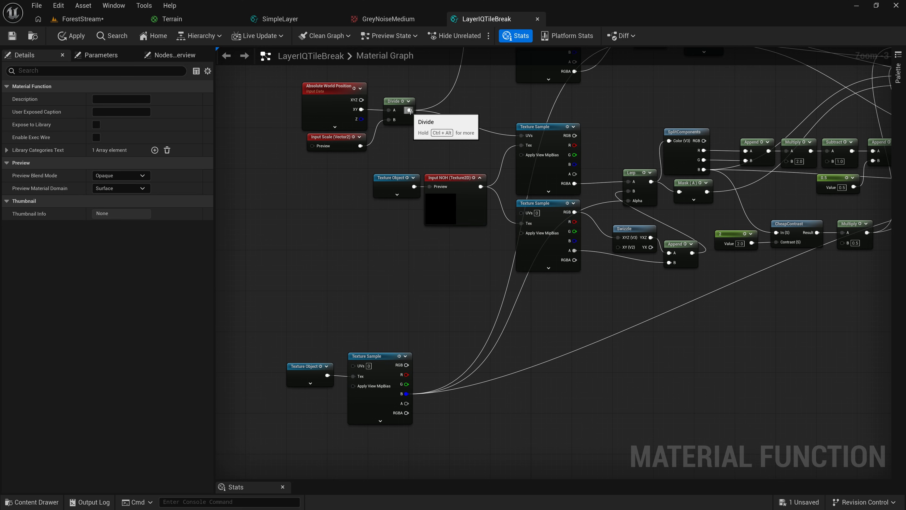
# - Add a Multiply node fed by the world-position Divide output above the noise sample, and set its B value to 0.017
pyautogui.moveTo(409, 110); pyautogui.dragTo(304, 273)
pyautogui.write('mult')
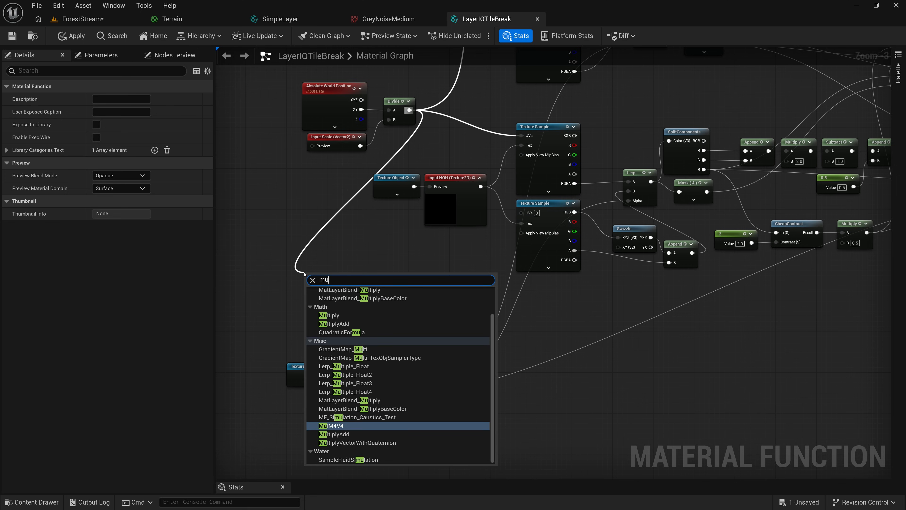
pyautogui.click(331, 316)
pyautogui.click(332, 317)
pyautogui.click(320, 294)
pyautogui.write('0.017')
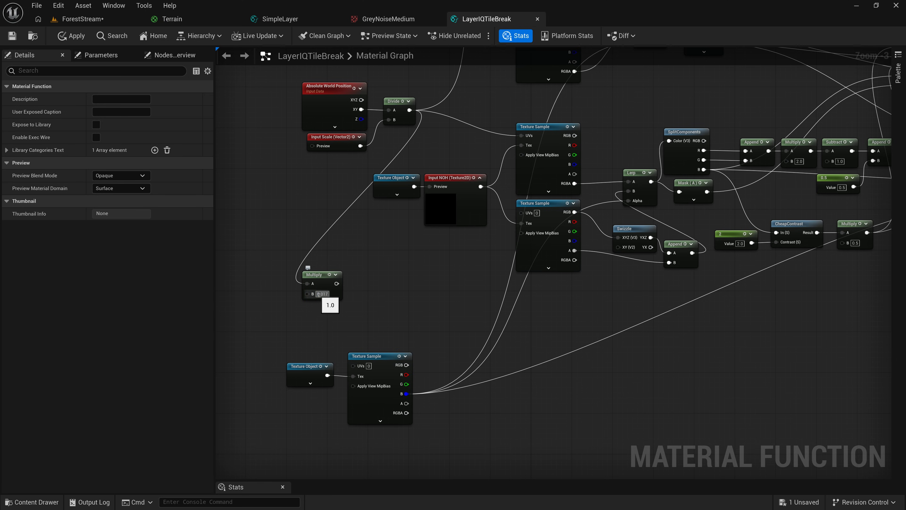
# - Connect the 0.017 Multiply node to the noise Texture Sample's UVs and place it just above the noise Texture Object
pyautogui.press('Return')
pyautogui.moveTo(337, 284); pyautogui.dragTo(354, 366)
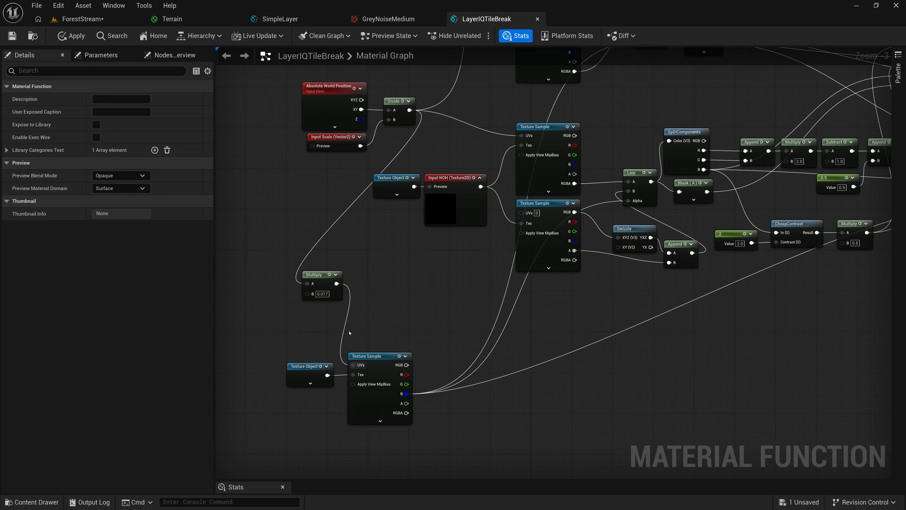
pyautogui.moveTo(325, 279); pyautogui.dragTo(315, 340)
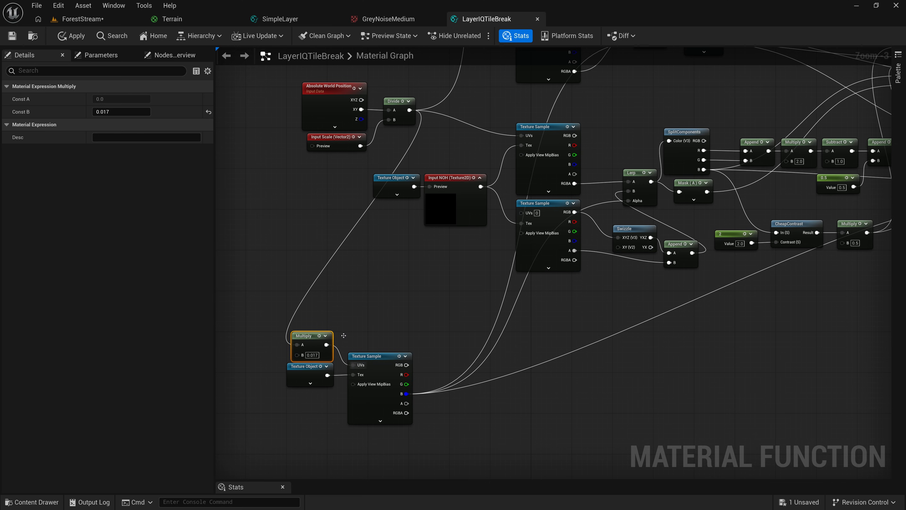
# - Connect the second NOH Texture Sample's RGBA directly to the Lerp's B input, and delete the bypassed Swizzle and Append nodes
pyautogui.moveTo(443, 326); pyautogui.dragTo(417, 325, button='right')
pyautogui.moveTo(581, 283); pyautogui.dragTo(452, 365, button='right')
pyautogui.scroll(3, 465, 319)
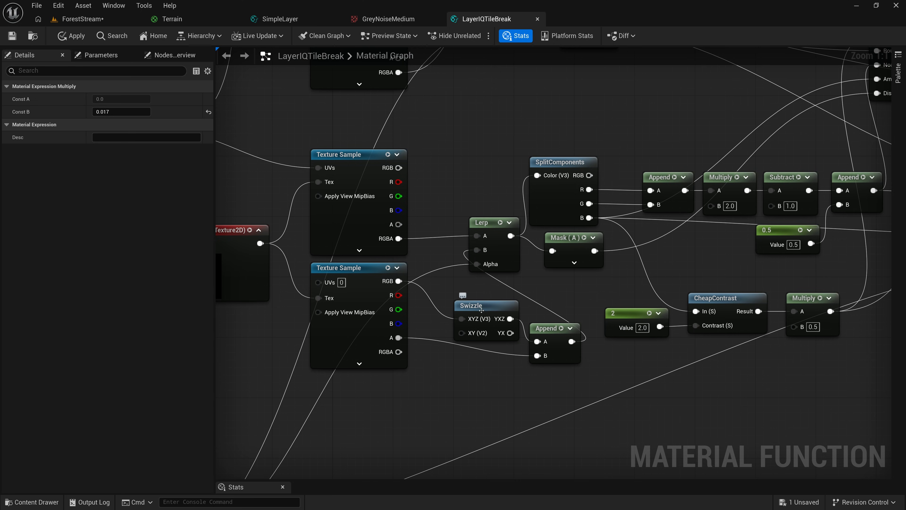
pyautogui.moveTo(486, 308); pyautogui.dragTo(479, 300)
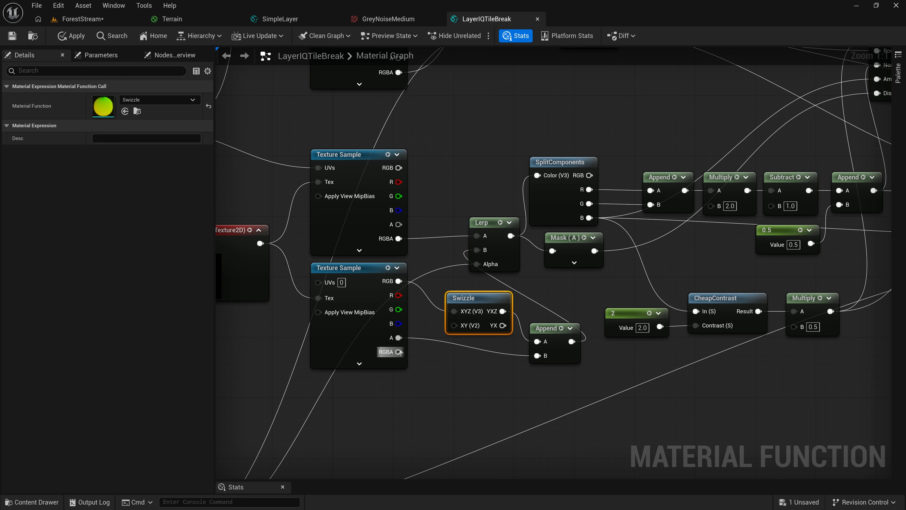
pyautogui.moveTo(406, 345); pyautogui.dragTo(477, 250)
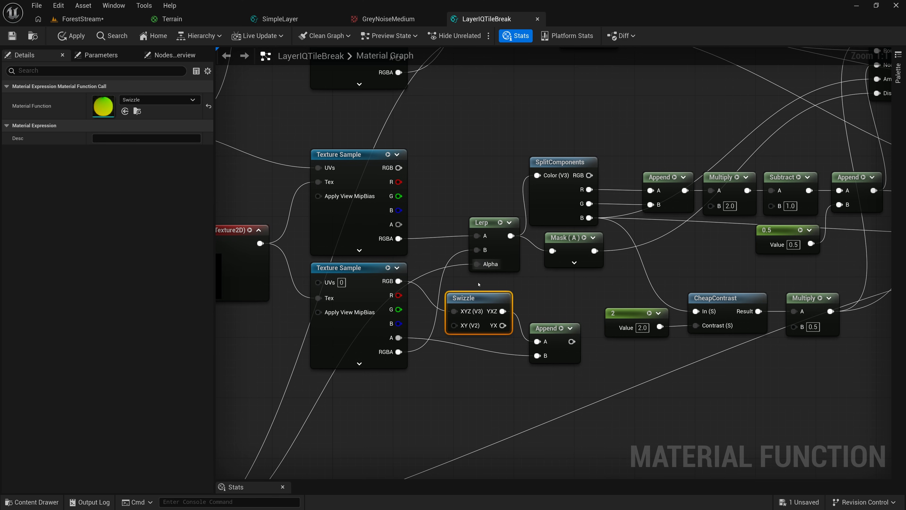
pyautogui.press('Delete')
pyautogui.click(548, 328)
pyautogui.press('Delete')
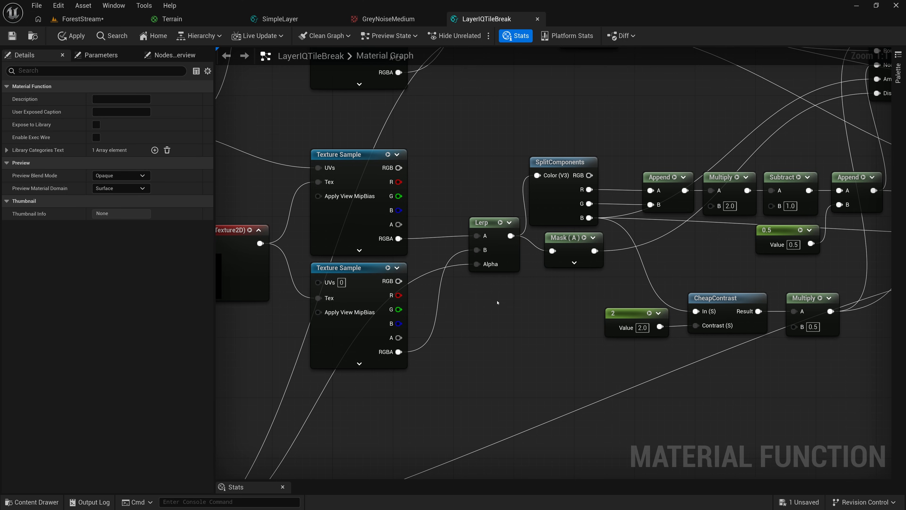
pyautogui.moveTo(484, 221); pyautogui.dragTo(462, 253)
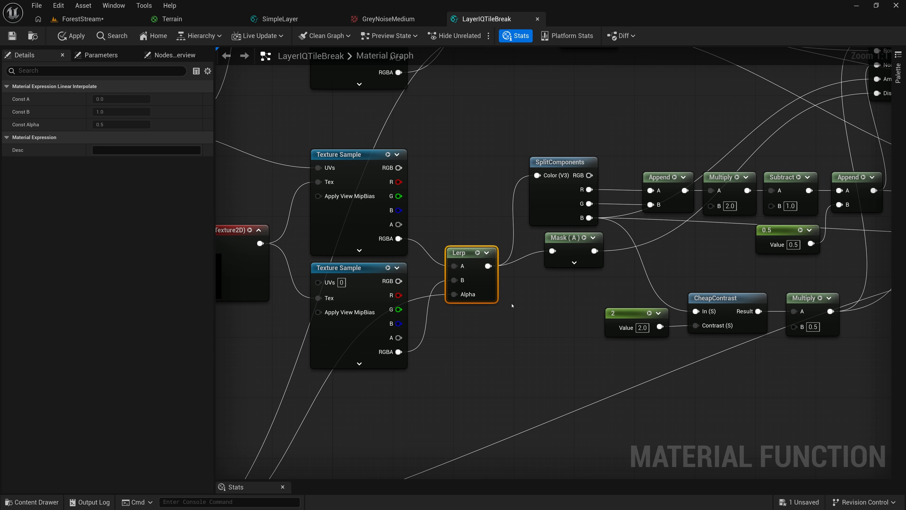
# - Add a Multiply node fed by the noise Texture Sample's red channel and set its B value to 8
pyautogui.scroll(-4, 511, 305)
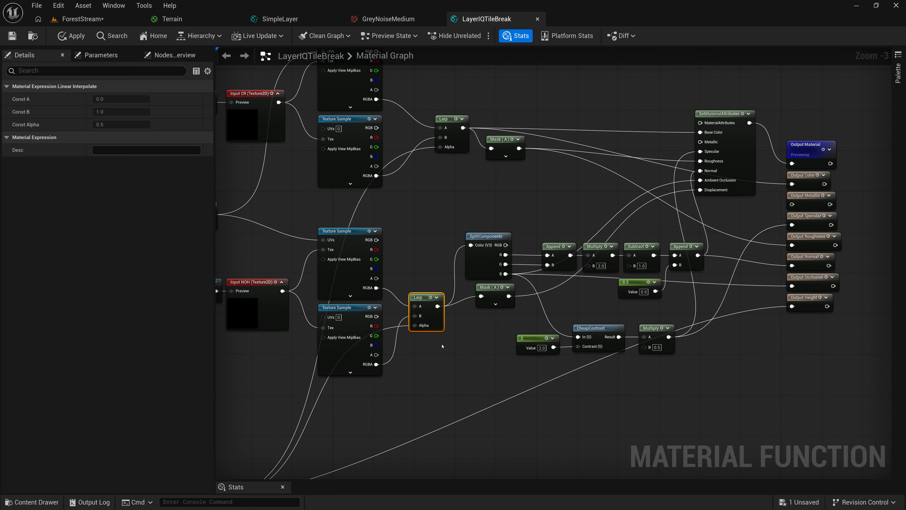
pyautogui.moveTo(426, 361); pyautogui.dragTo(705, 267, button='right')
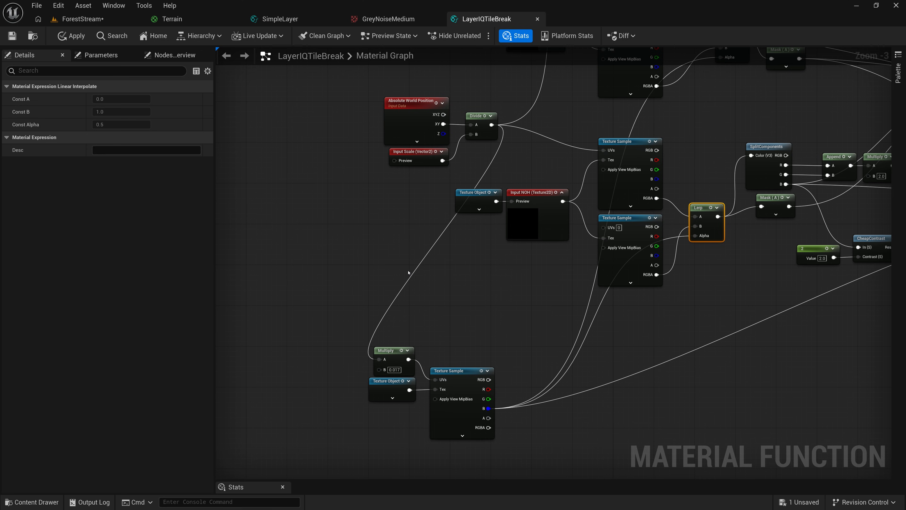
pyautogui.moveTo(450, 372); pyautogui.dragTo(450, 352)
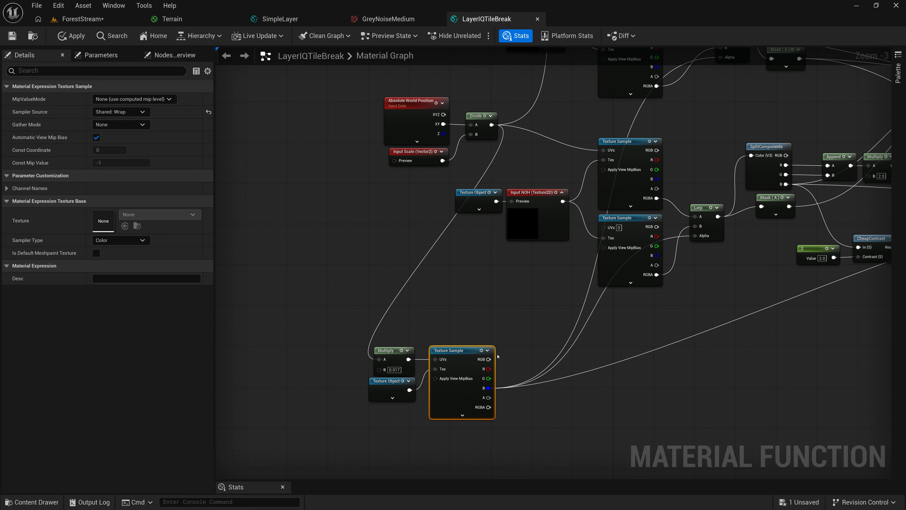
pyautogui.moveTo(487, 369); pyautogui.dragTo(538, 346)
pyautogui.write('mul')
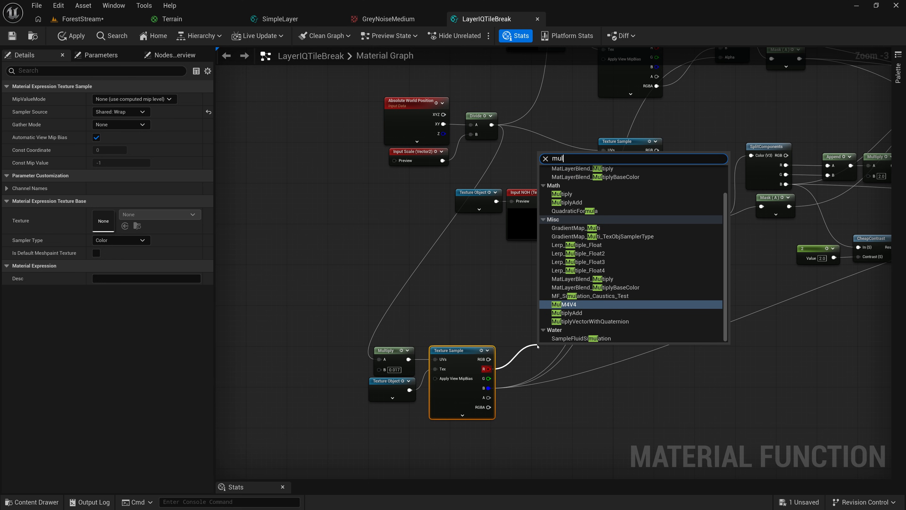
pyautogui.click(562, 194)
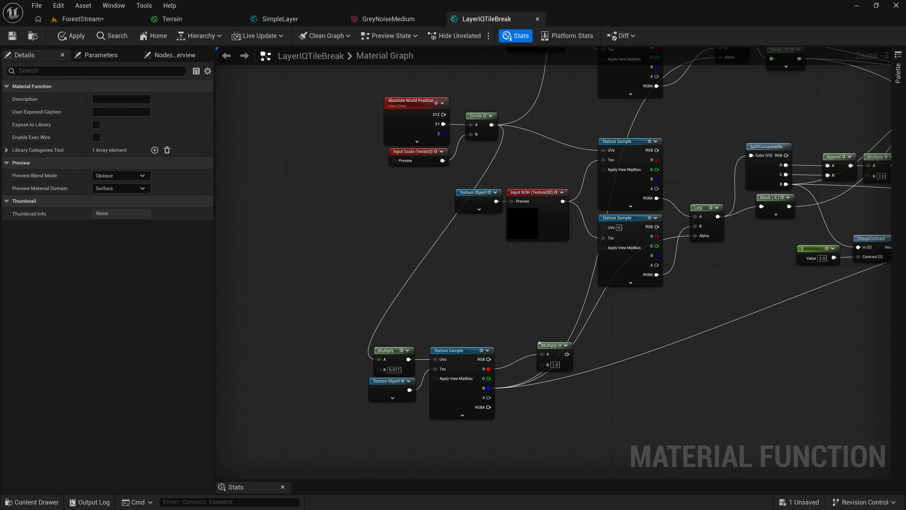
pyautogui.moveTo(549, 345); pyautogui.dragTo(518, 360)
pyautogui.click(525, 380)
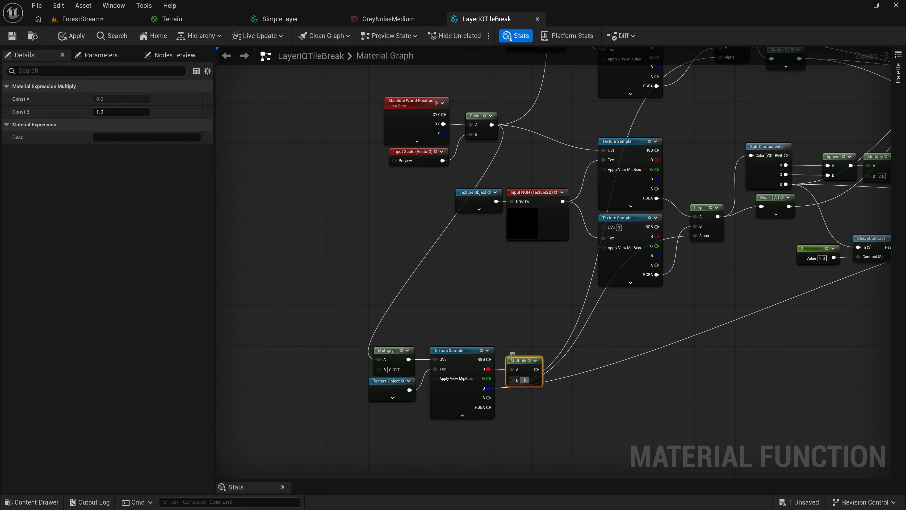
pyautogui.write('8')
pyautogui.press('Return')
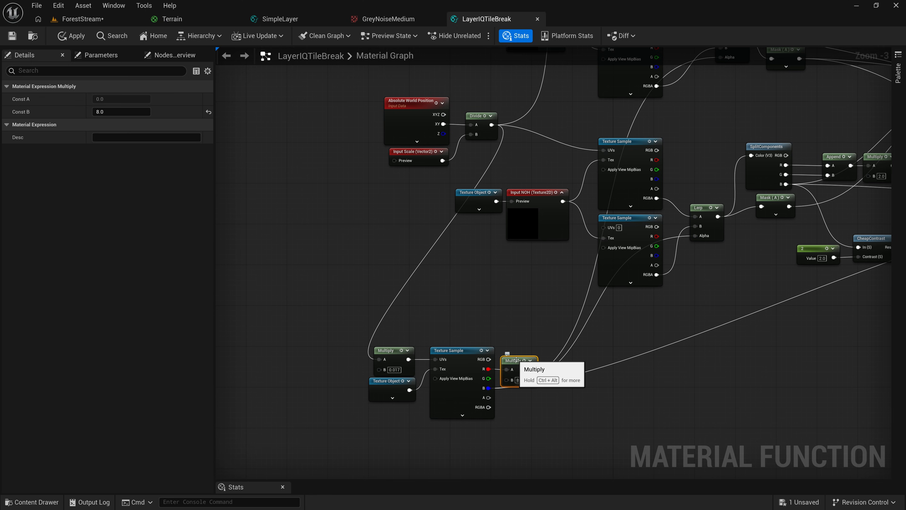
# - Add a Floor node fed by the output of the Multiply-by-8 node and place it beside that node
pyautogui.moveTo(531, 370); pyautogui.dragTo(572, 364)
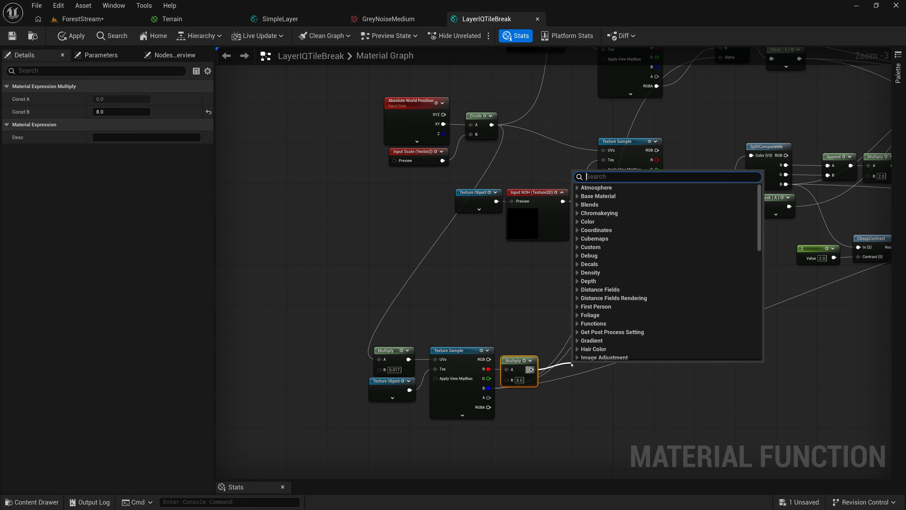
pyautogui.write('floo')
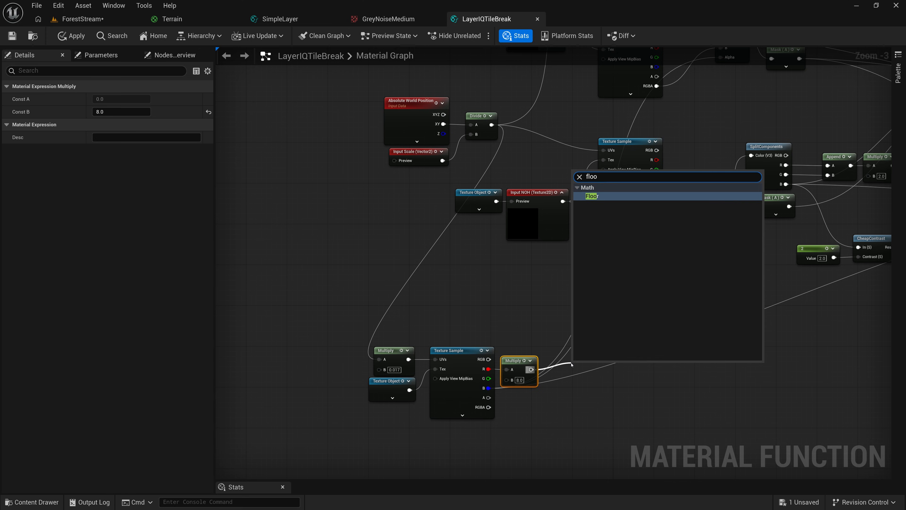
pyautogui.click(593, 197)
pyautogui.moveTo(577, 368); pyautogui.dragTo(557, 362)
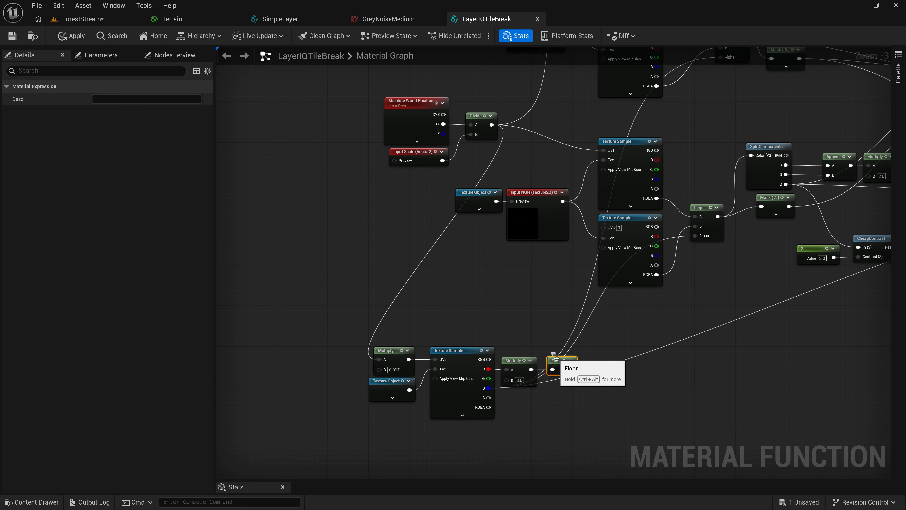
# - Add a Multiply node fed by the Floor output and set its B value to 0.143
pyautogui.moveTo(610, 335); pyautogui.dragTo(486, 339, button='right')
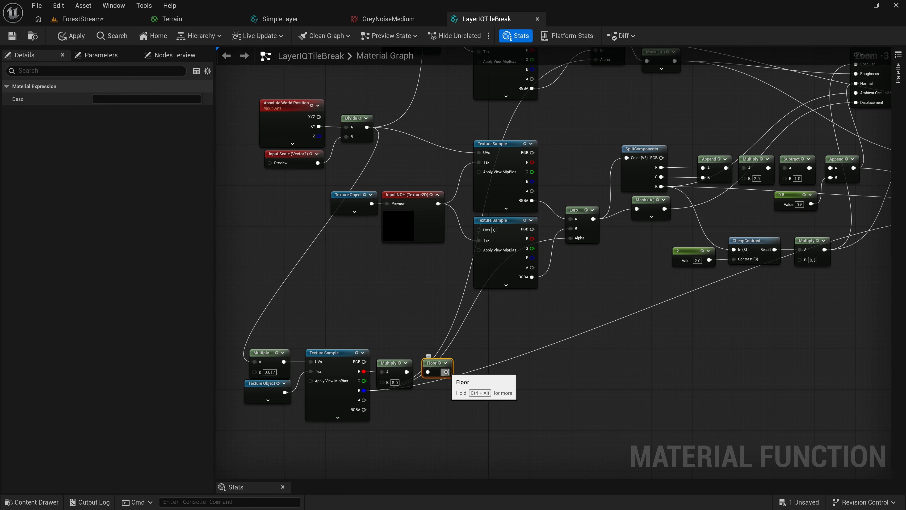
pyautogui.moveTo(447, 372); pyautogui.dragTo(481, 360)
pyautogui.write('mul')
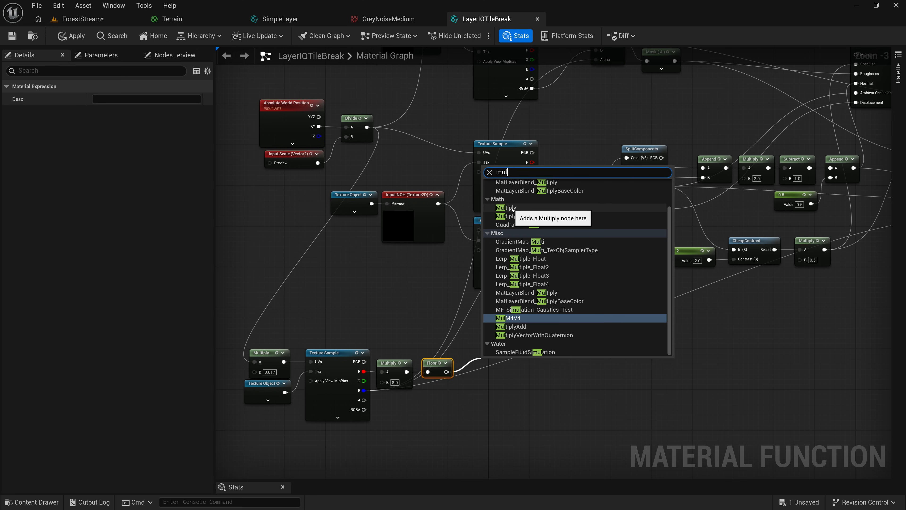
pyautogui.click(512, 208)
pyautogui.moveTo(476, 364); pyautogui.dragTo(477, 370)
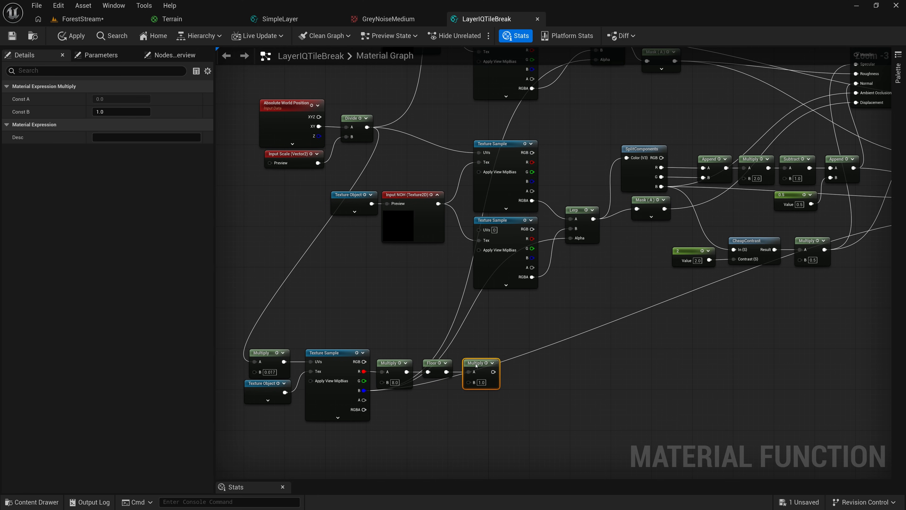
pyautogui.click(486, 382)
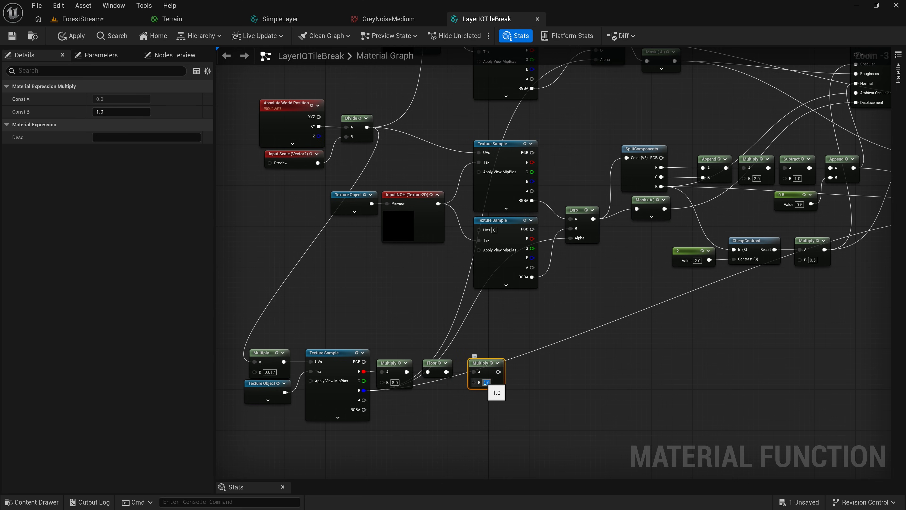
pyautogui.write('0.143')
pyautogui.press('Return')
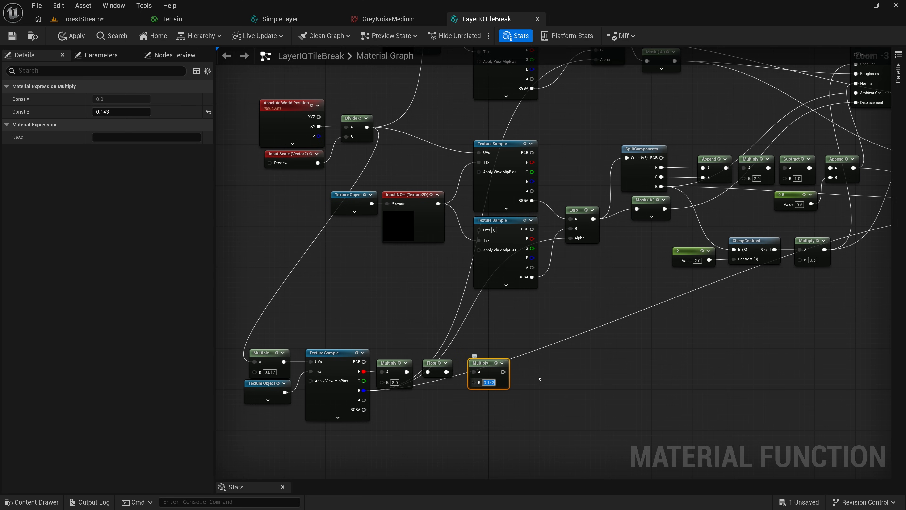
# - Connect the 0.143 Multiply node to Output Color and apply the material function
pyautogui.moveTo(553, 369); pyautogui.dragTo(409, 387, button='right')
pyautogui.moveTo(343, 406); pyautogui.dragTo(789, 131)
pyautogui.click(71, 35)
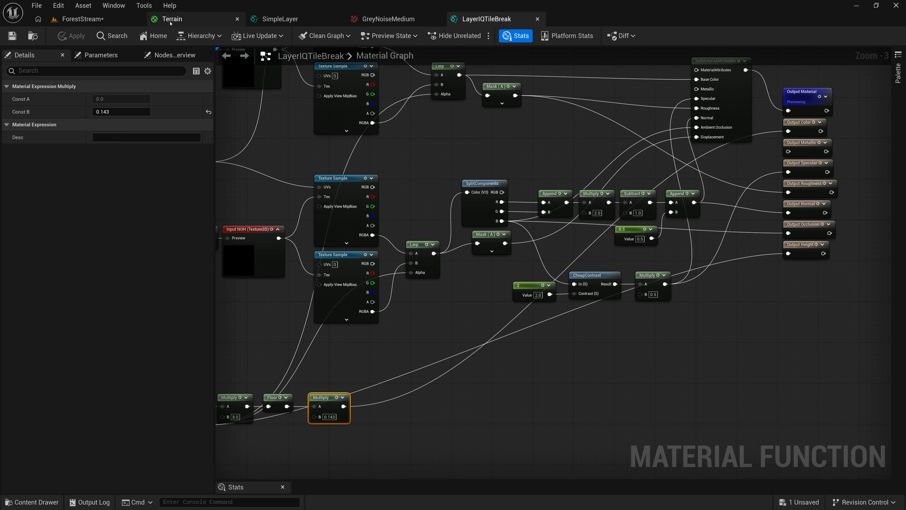
# - Examine the stepped noise mask on the landscape in the ForestStream level
pyautogui.click(171, 19)
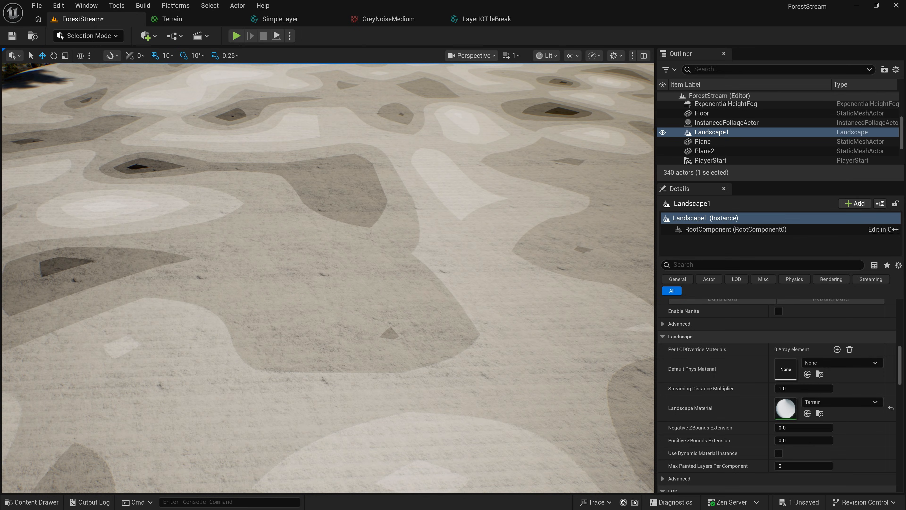
pyautogui.press('s')
pyautogui.moveTo(328, 278); pyautogui.dragTo(419, 266, button='right')
pyautogui.moveTo(407, 188); pyautogui.dragTo(407, 192, button='right')
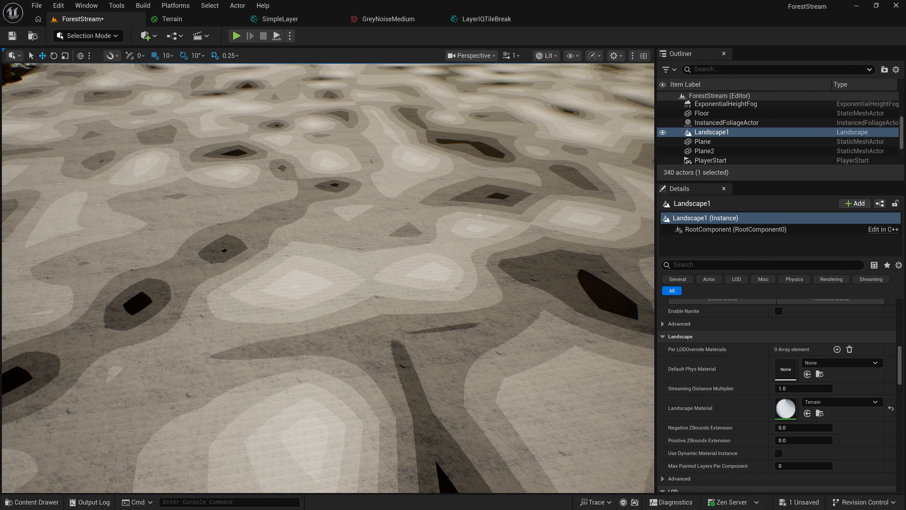
pyautogui.moveTo(453, 204)
pyautogui.mouseDown(button='right')
pyautogui.moveTo(453, 193)
pyautogui.moveTo(449, 205)
pyautogui.moveTo(479, 195)
pyautogui.moveTo(473, 205)
pyautogui.moveTo(471, 197)
pyautogui.moveTo(452, 204)
pyautogui.mouseUp(button='right')
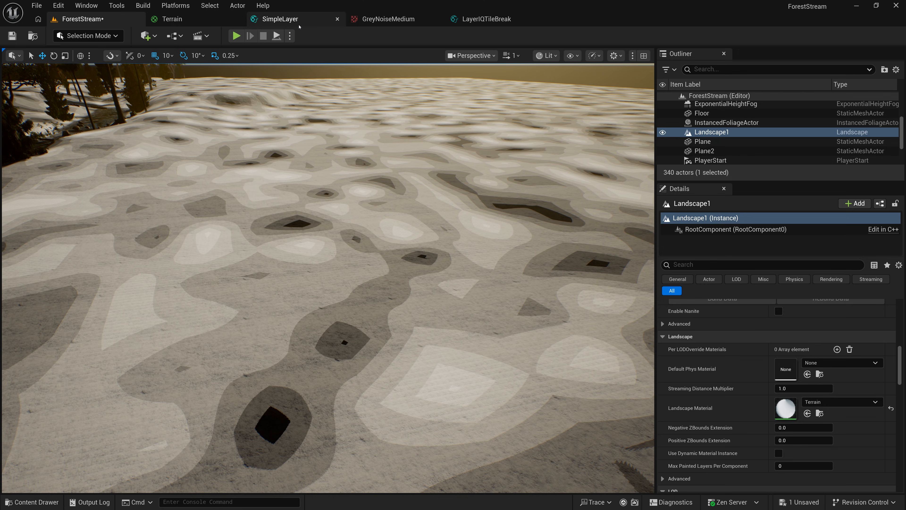
# - Delete the 0.143 Multiply node in LayerIQTileBreak and reconnect the color Lerp to Output Color
pyautogui.click(479, 20)
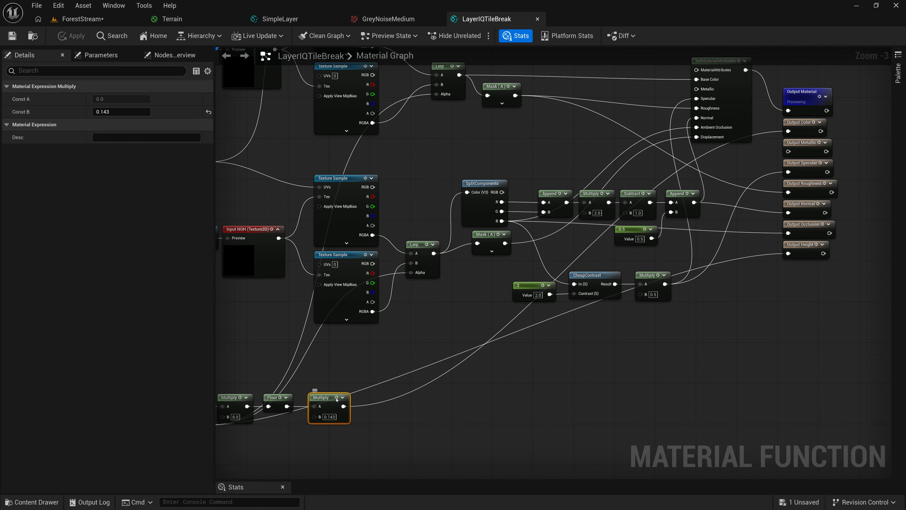
pyautogui.moveTo(331, 400); pyautogui.dragTo(420, 400)
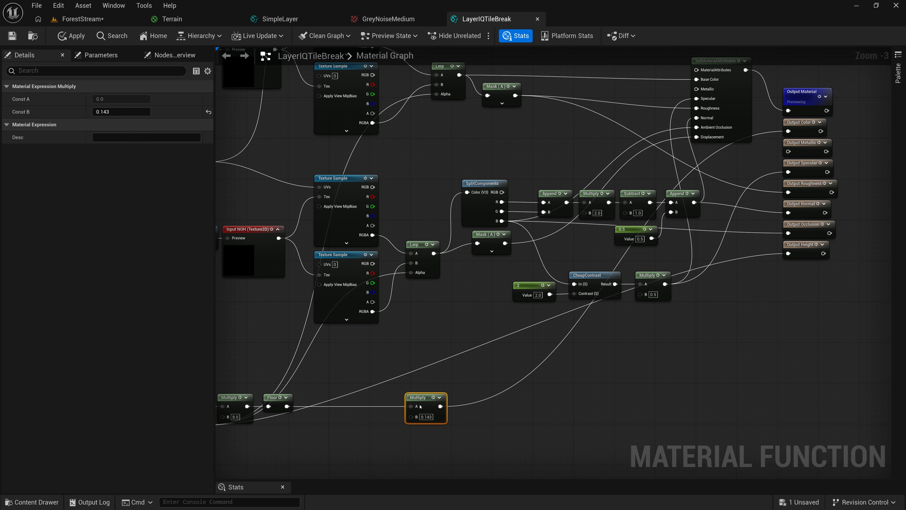
pyautogui.press('Delete')
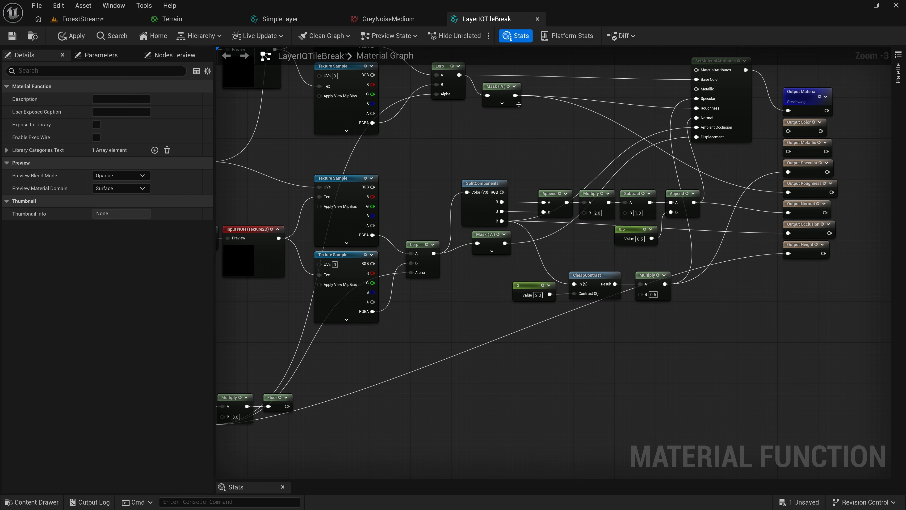
pyautogui.moveTo(459, 74); pyautogui.dragTo(790, 132)
# - Add a Constant2Vector node near the Floor node and set its X to 3 and Y to 7
pyautogui.moveTo(322, 371); pyautogui.dragTo(425, 290, button='right')
pyautogui.scroll(3, 477, 312)
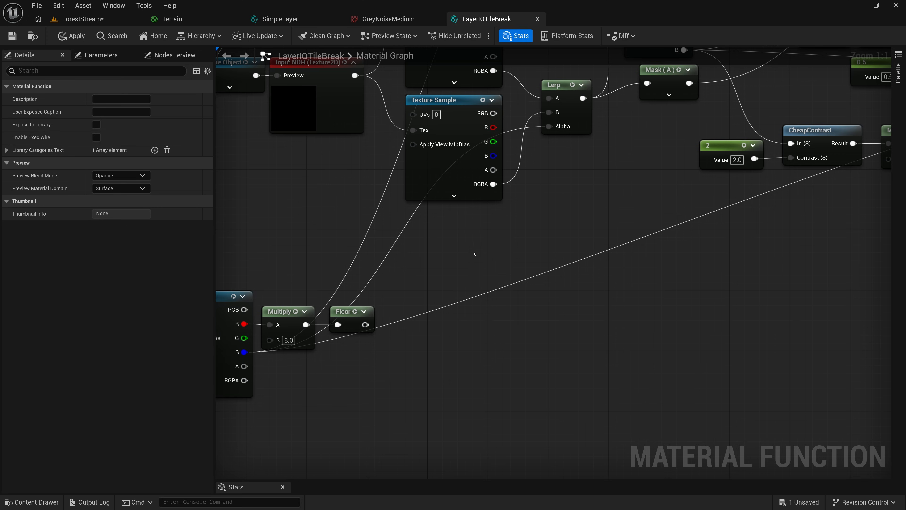
pyautogui.click(451, 257)
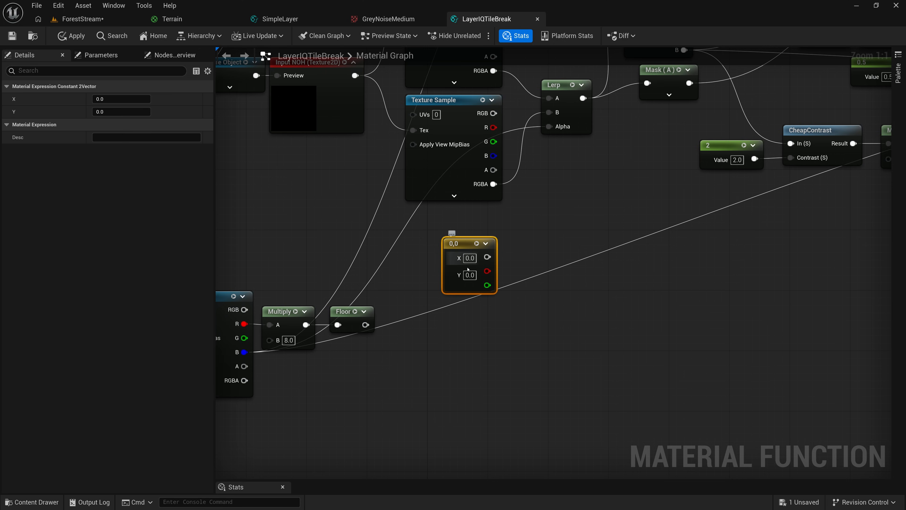
pyautogui.click(470, 258)
pyautogui.write('3')
pyautogui.click(470, 275)
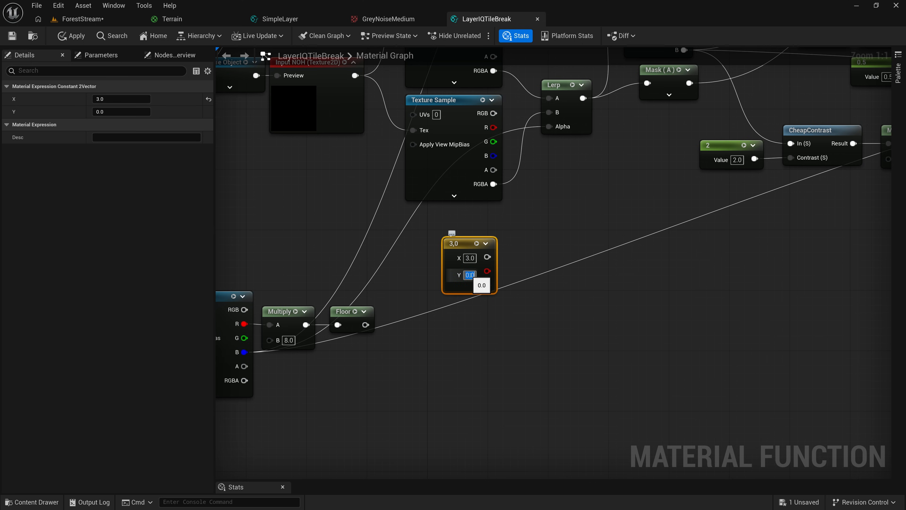
pyautogui.write('7')
pyautogui.press('Return')
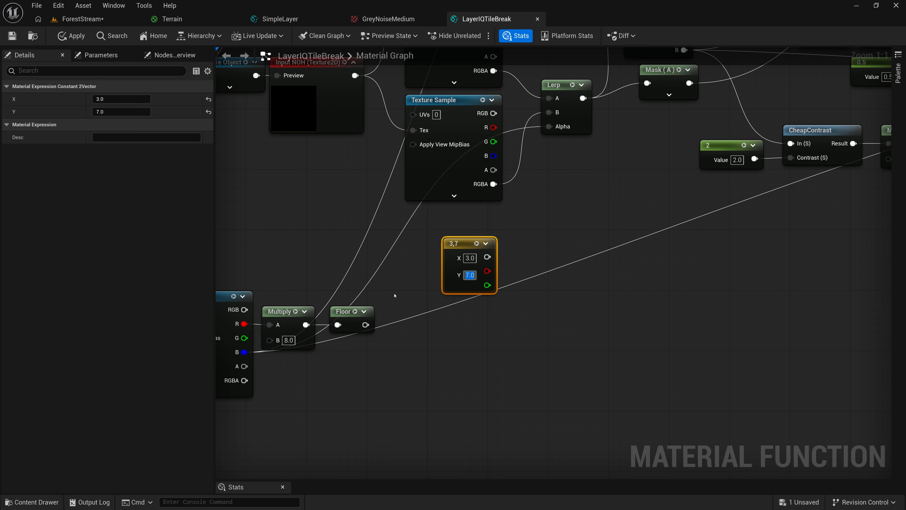
# - Add a Multiply node that takes the 3,7 vector into A and the Floor output into B
pyautogui.moveTo(365, 324); pyautogui.dragTo(468, 323)
pyautogui.write('mul')
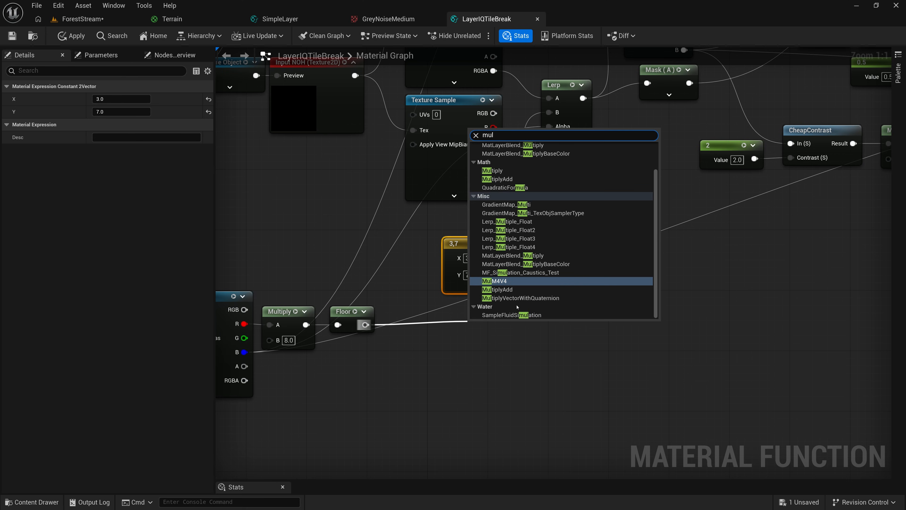
pyautogui.click(496, 171)
pyautogui.moveTo(459, 243); pyautogui.dragTo(473, 339)
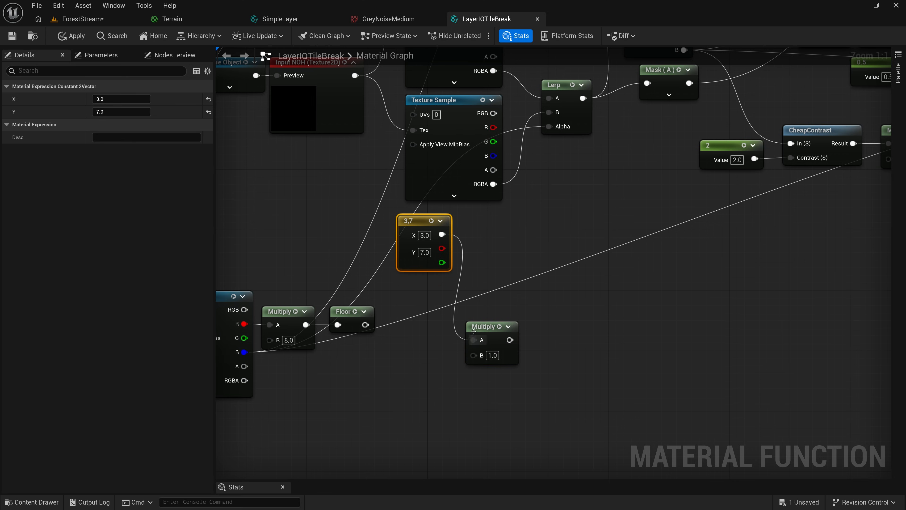
pyautogui.moveTo(365, 325); pyautogui.dragTo(497, 297)
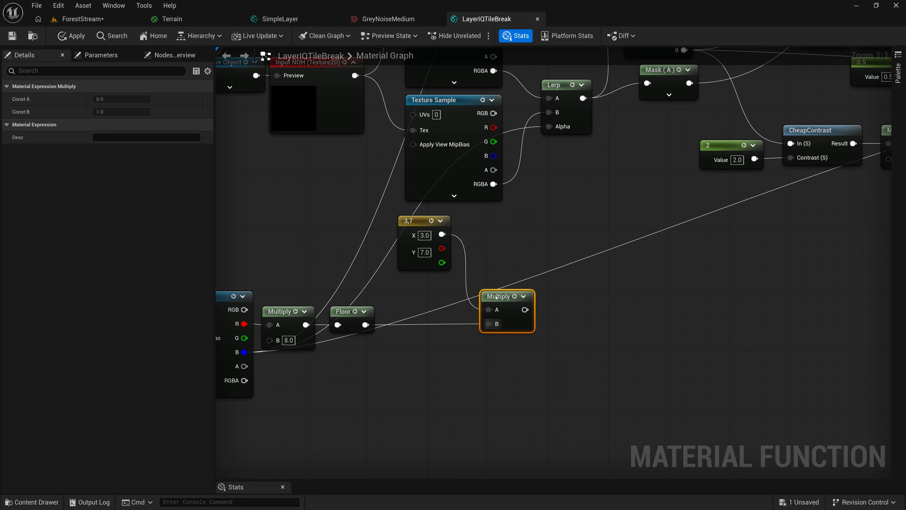
# - Add an Add node below the Floor node, with the Floor output feeding A and B left at 1.0
pyautogui.moveTo(394, 359); pyautogui.dragTo(404, 315, button='right')
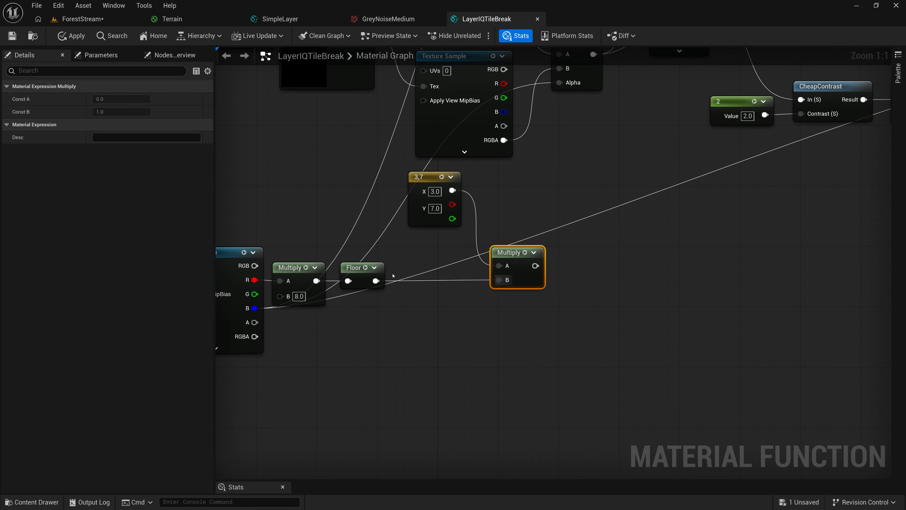
pyautogui.moveTo(376, 281); pyautogui.dragTo(398, 339)
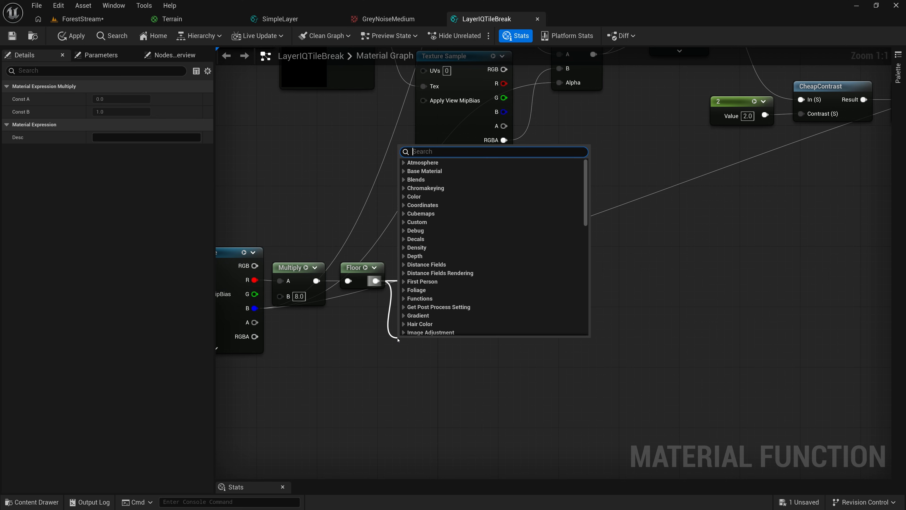
pyautogui.write('add')
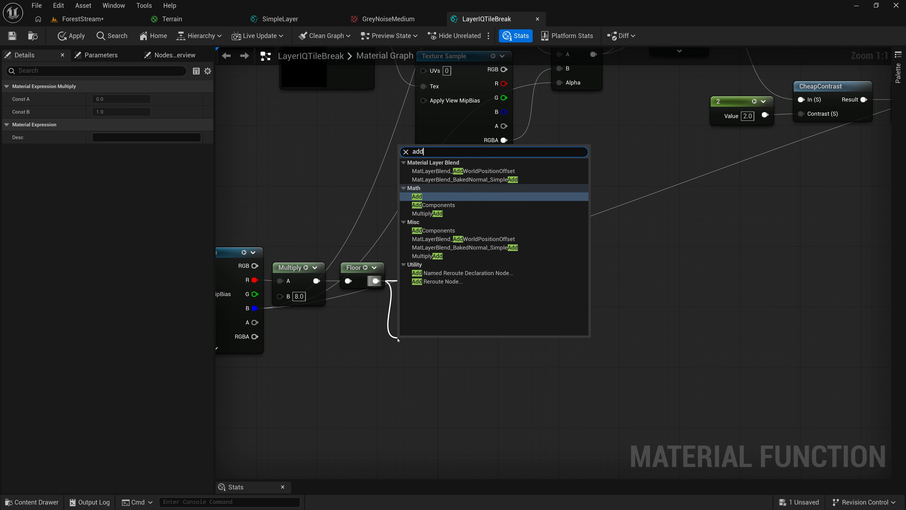
pyautogui.click(420, 197)
# - Add a second Multiply node below the first, with the 3,7 vector into A and the Add output into B
pyautogui.moveTo(410, 346); pyautogui.dragTo(495, 357)
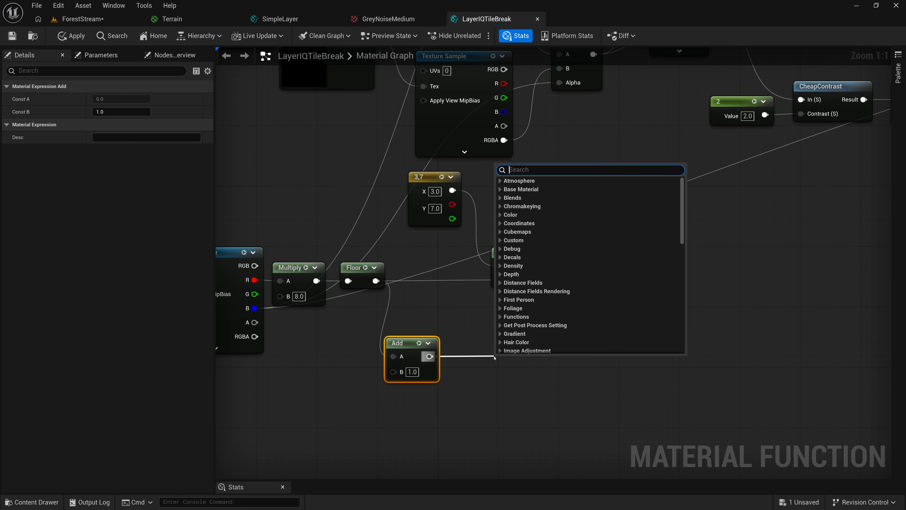
pyautogui.write('multiply')
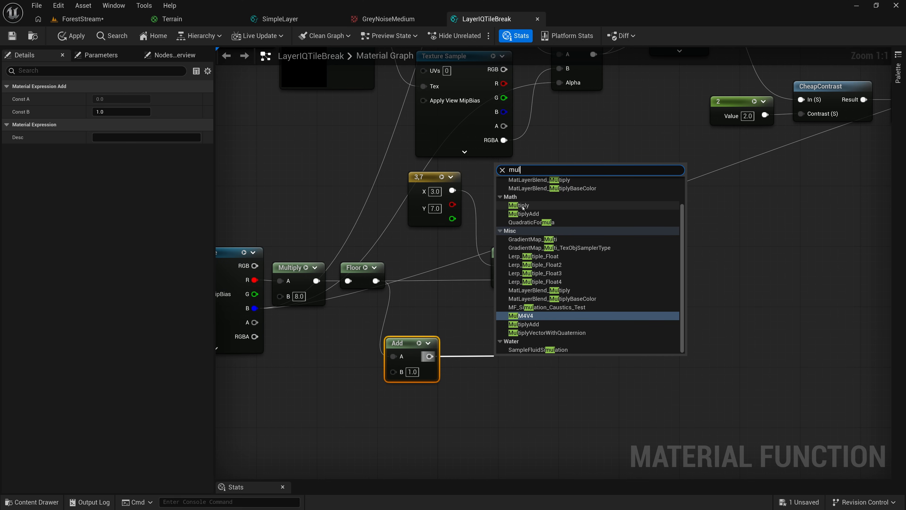
pyautogui.press('Return')
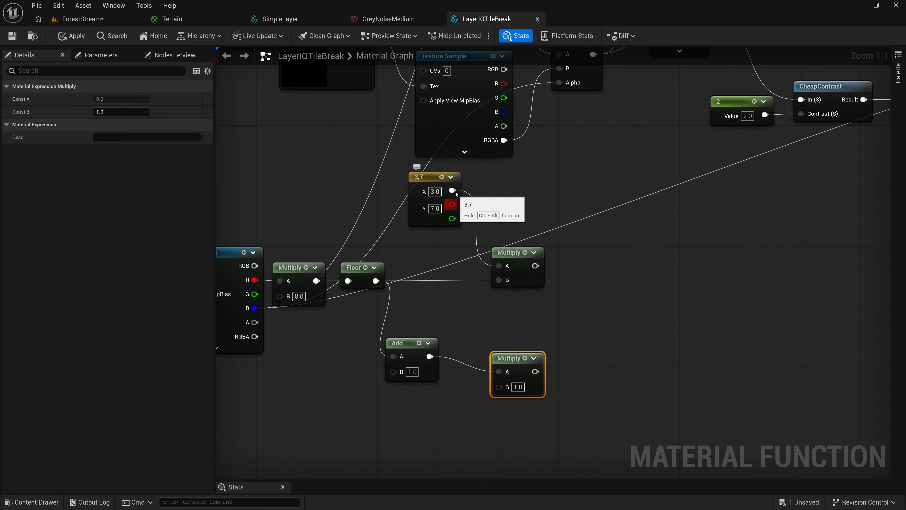
pyautogui.moveTo(452, 190); pyautogui.dragTo(499, 371)
pyautogui.moveTo(431, 358); pyautogui.dragTo(499, 386)
pyautogui.moveTo(506, 352); pyautogui.dragTo(510, 331)
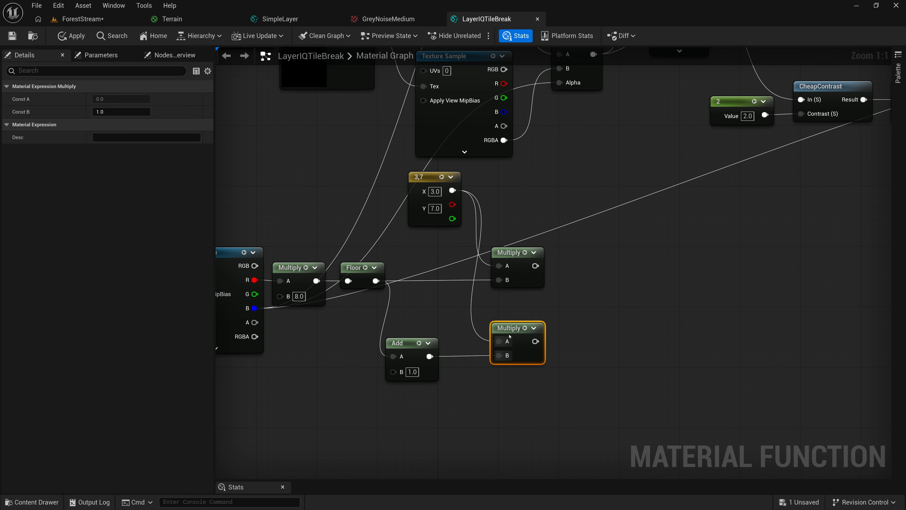
# - Create a Sine node after the upper Multiply and duplicate it for the lower Multiply, wiring each Multiply output into its Sine
pyautogui.moveTo(535, 266); pyautogui.dragTo(580, 270)
pyautogui.write('sine')
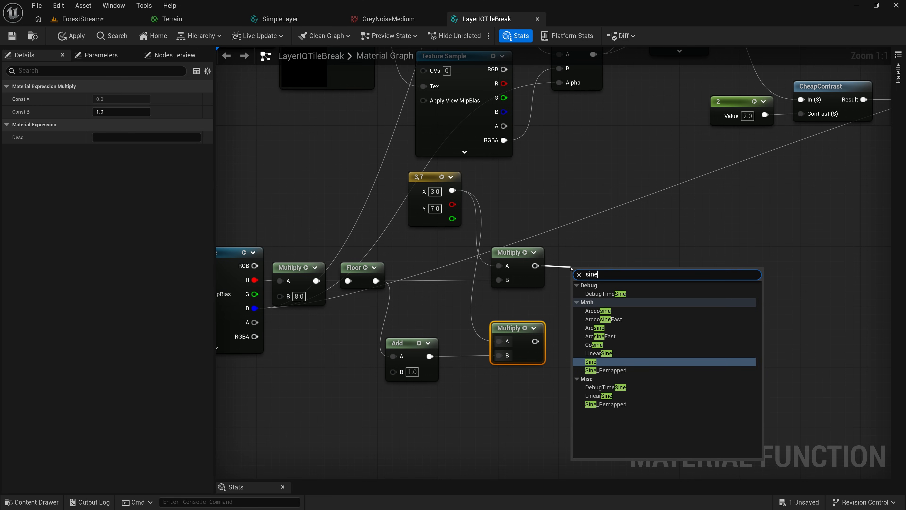
pyautogui.click(591, 362)
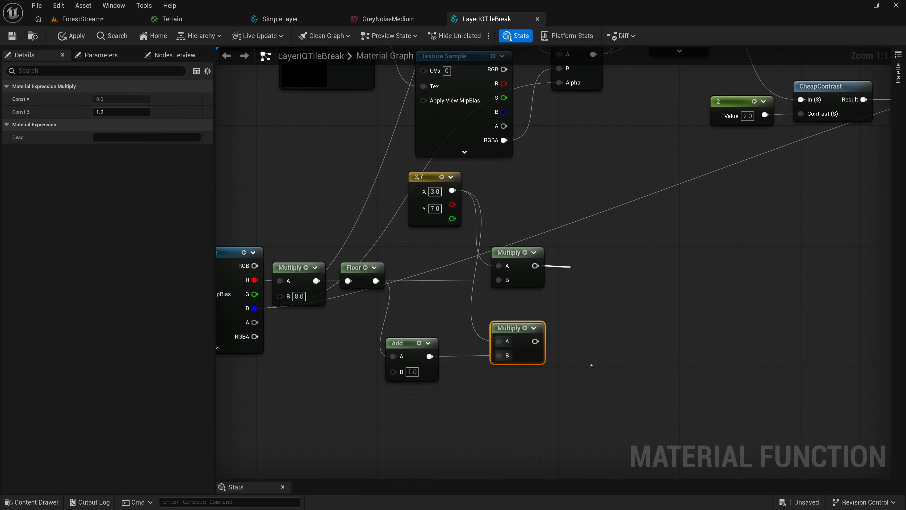
pyautogui.moveTo(577, 258); pyautogui.dragTo(578, 250)
pyautogui.hotkey('ctrl', 'd')
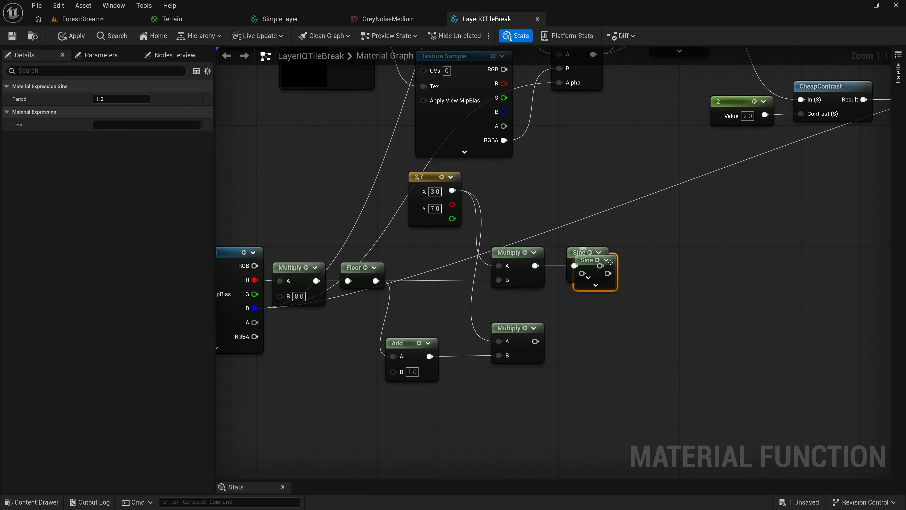
pyautogui.moveTo(592, 260); pyautogui.dragTo(601, 320)
pyautogui.moveTo(536, 341); pyautogui.dragTo(575, 328)
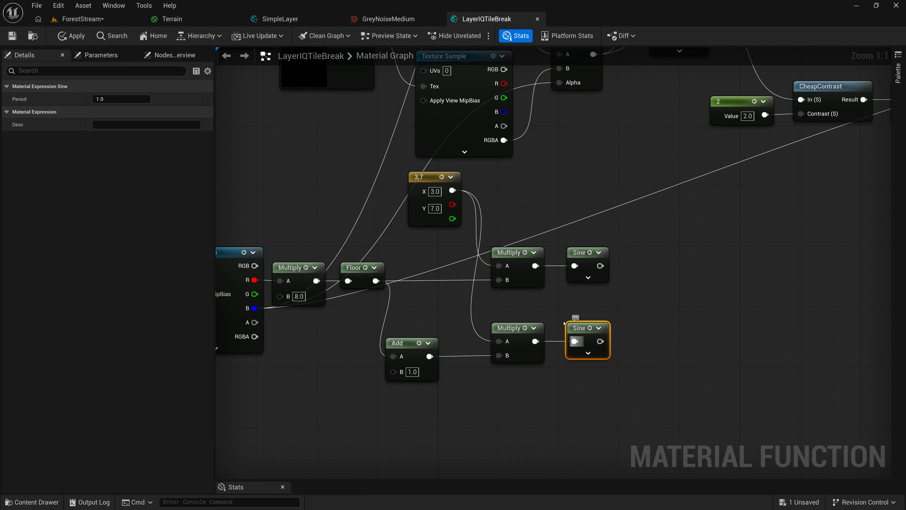
# - Set the Period of both Sine nodes to 6.2
pyautogui.click(578, 253)
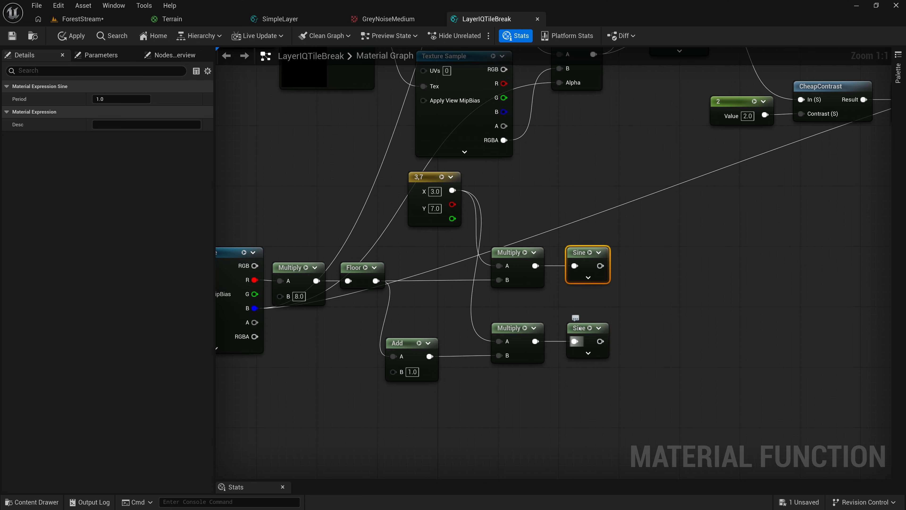
pyautogui.click(580, 328)
pyautogui.scroll(3, 587, 296)
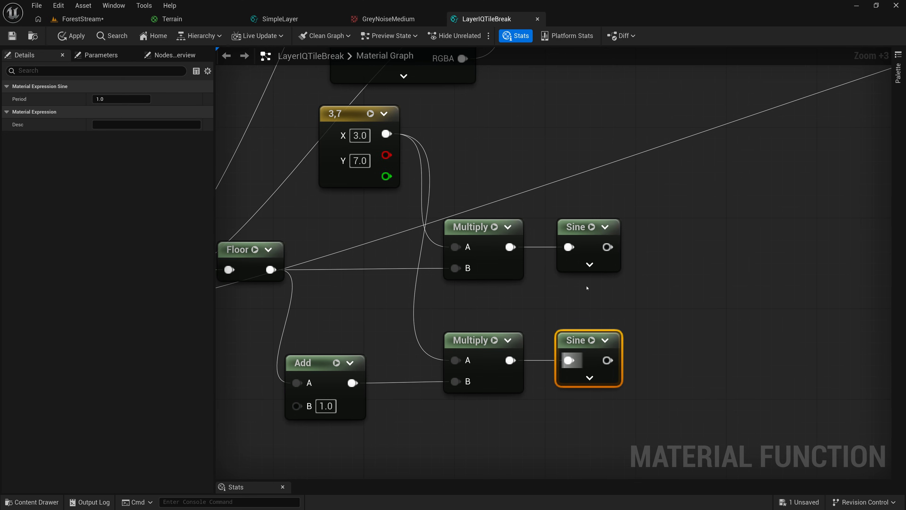
pyautogui.click(575, 228)
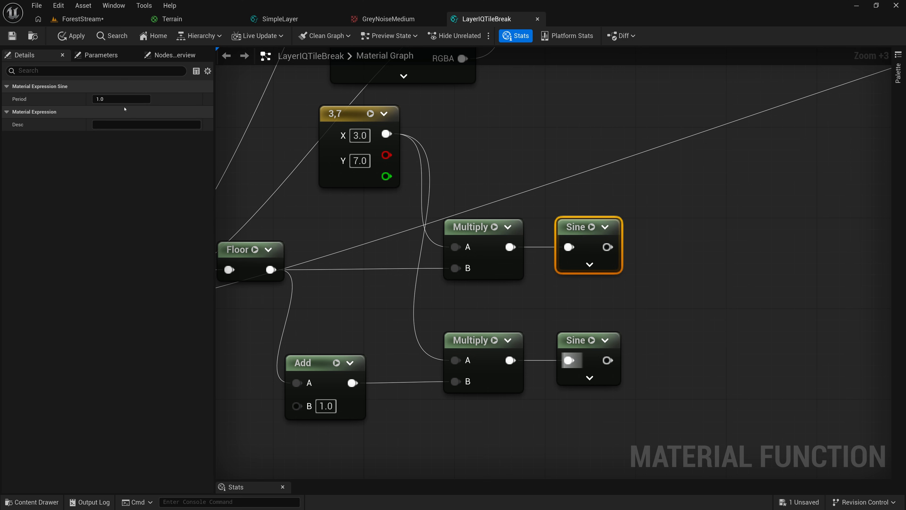
pyautogui.click(116, 100)
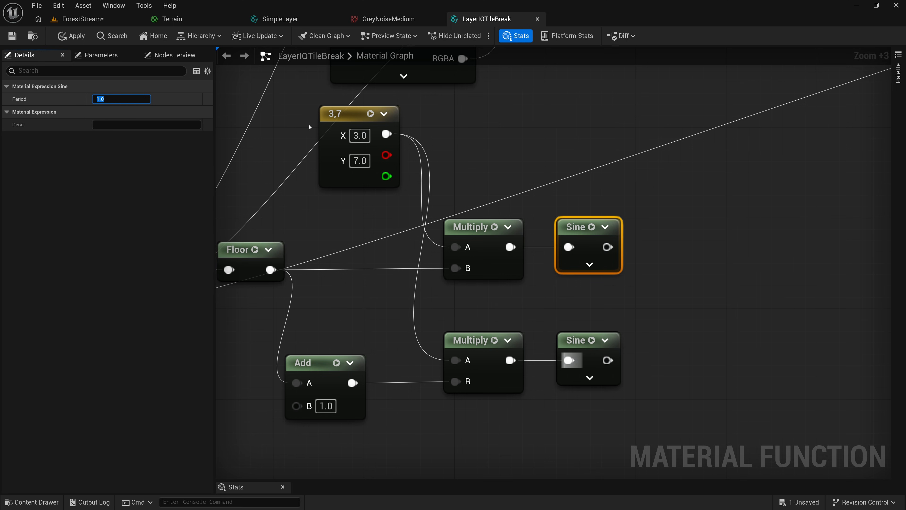
pyautogui.click(578, 229)
pyautogui.click(114, 99)
pyautogui.click(573, 339)
pyautogui.click(113, 102)
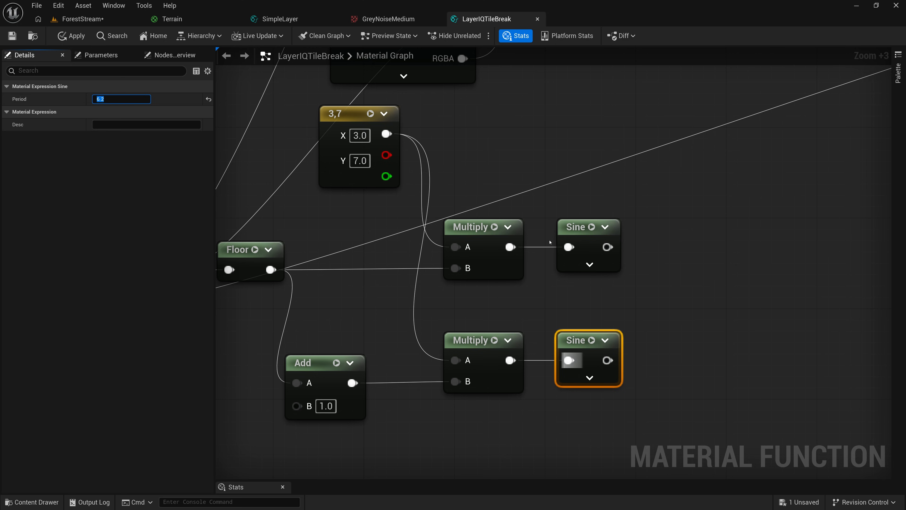
# - Add a Multiply node after each of the two Sine nodes, with the Sine output feeding A
pyautogui.moveTo(665, 247); pyautogui.dragTo(485, 235, button='right')
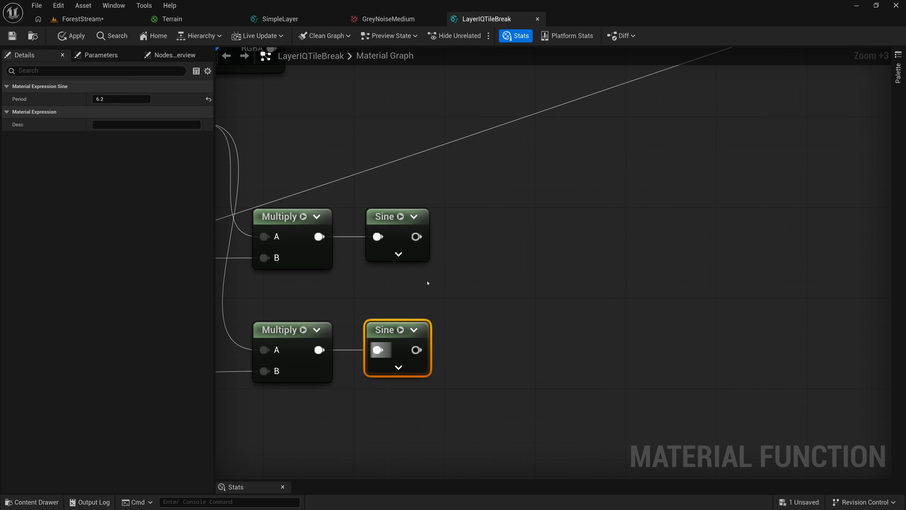
pyautogui.click(423, 288)
pyautogui.moveTo(441, 294); pyautogui.dragTo(422, 288, button='right')
pyautogui.moveTo(398, 236); pyautogui.dragTo(479, 244)
pyautogui.write('mul')
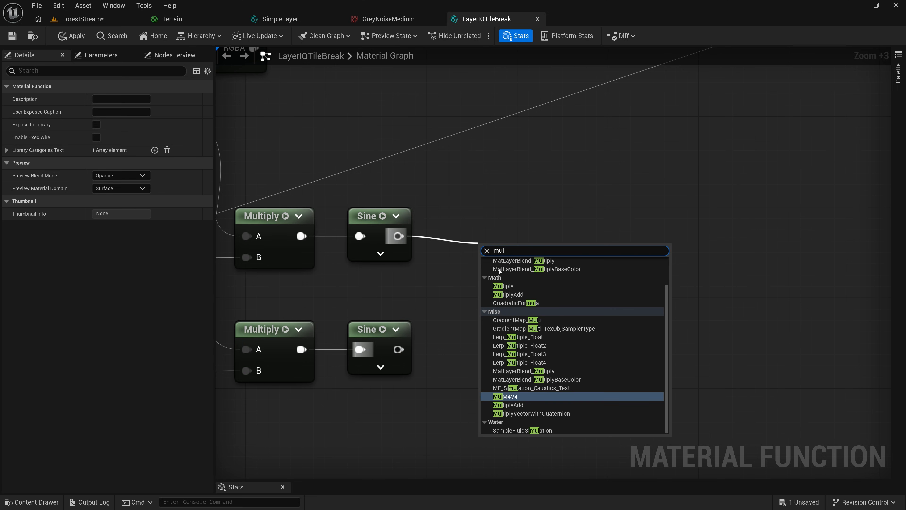
pyautogui.click(502, 274)
pyautogui.moveTo(501, 250); pyautogui.dragTo(500, 216)
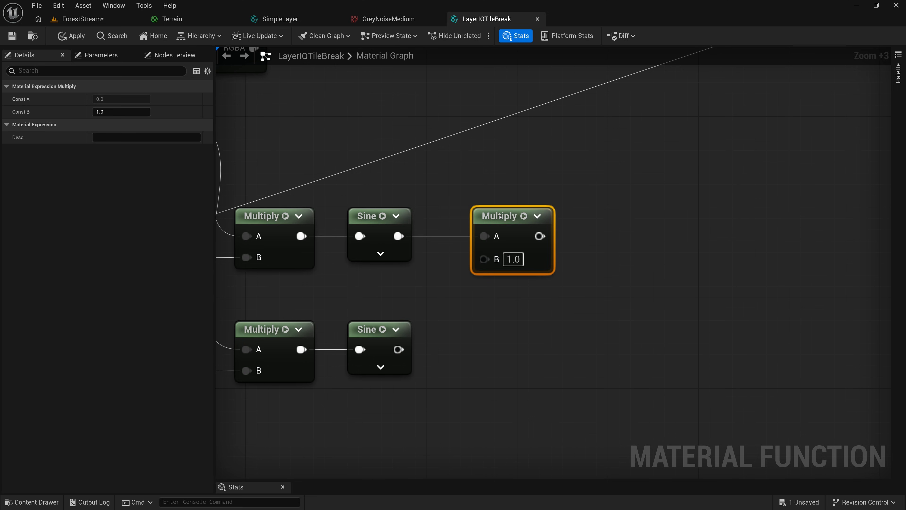
pyautogui.moveTo(398, 349); pyautogui.dragTo(473, 353)
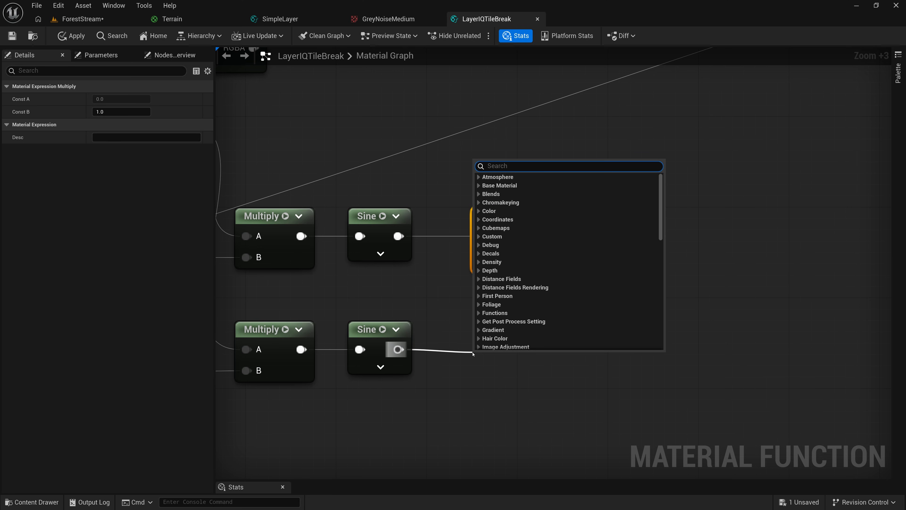
pyautogui.write('mul')
pyautogui.click(499, 340)
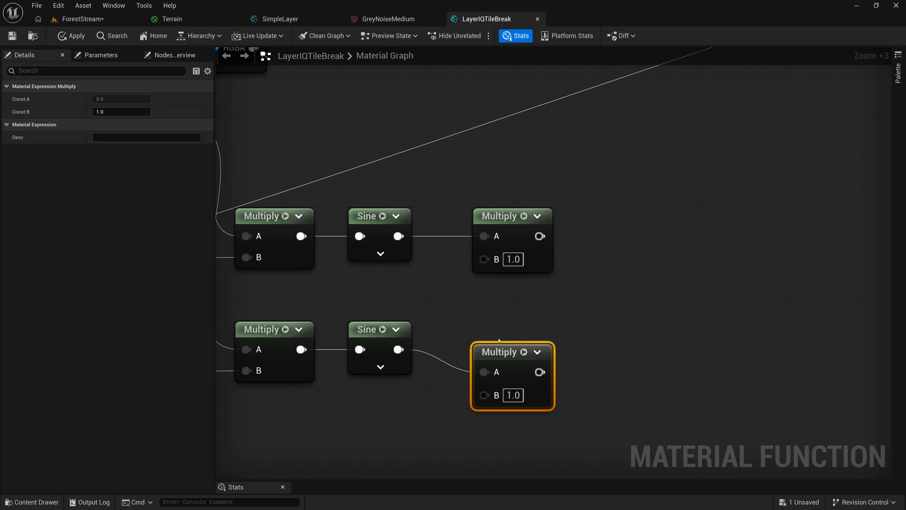
pyautogui.moveTo(498, 350); pyautogui.dragTo(487, 327)
# - Add a FunctionInput node below the lower Sine node
pyautogui.moveTo(478, 296); pyautogui.dragTo(579, 182, button='right')
pyautogui.rightClick(443, 296)
pyautogui.write('input')
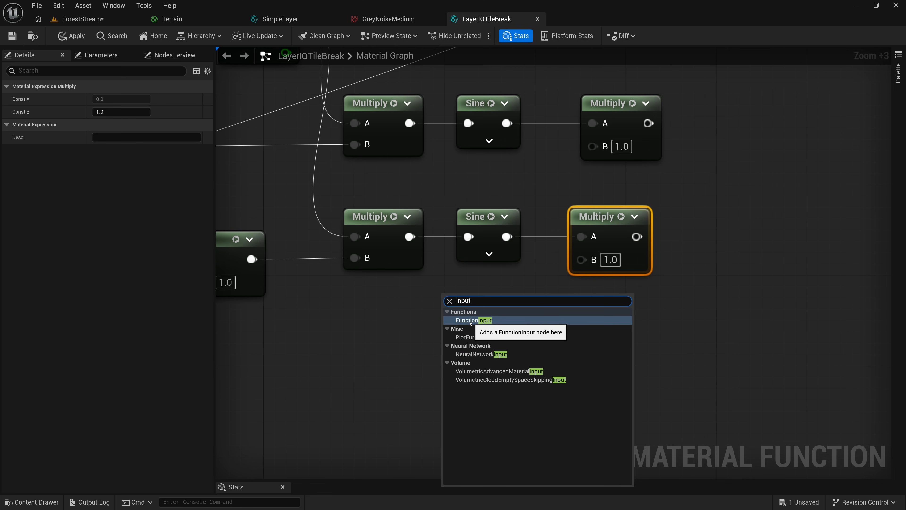
pyautogui.click(473, 321)
pyautogui.moveTo(459, 307); pyautogui.dragTo(424, 319)
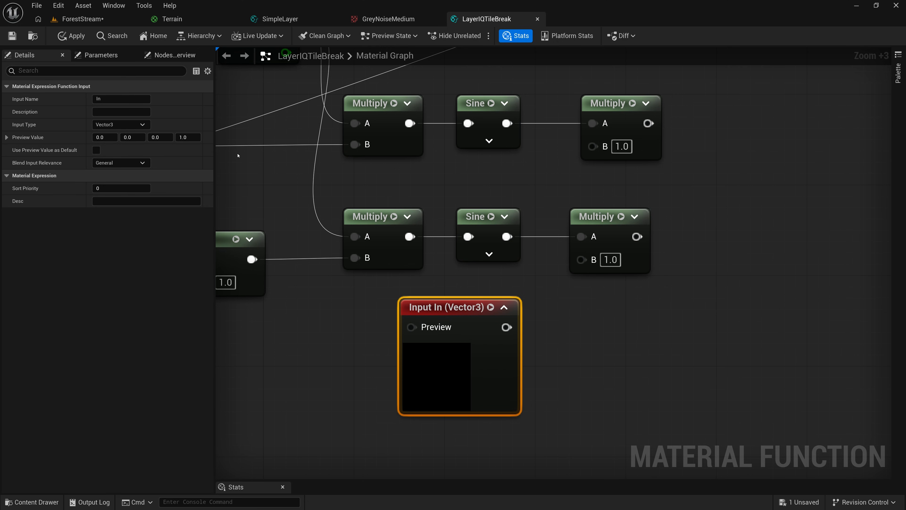
# - Make the new function input a Scalar named Offset and use its preview value as default
pyautogui.click(109, 125)
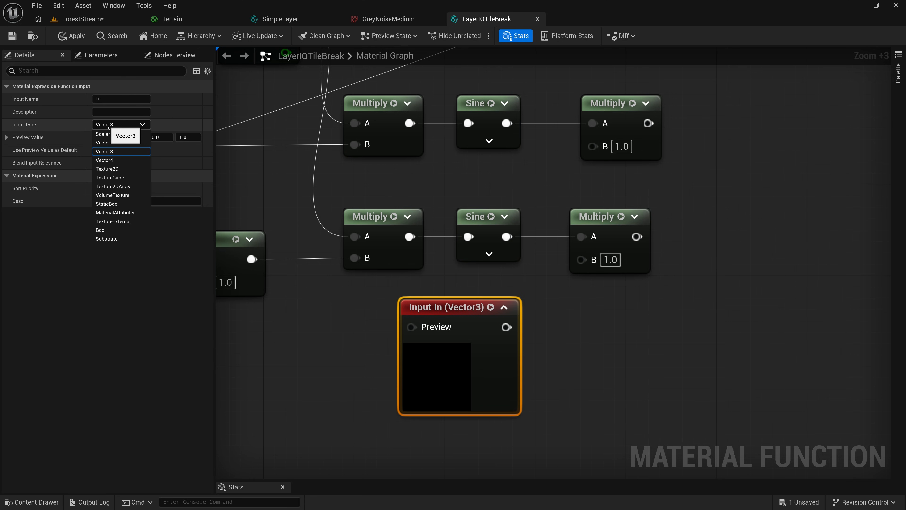
pyautogui.click(107, 134)
pyautogui.click(106, 100)
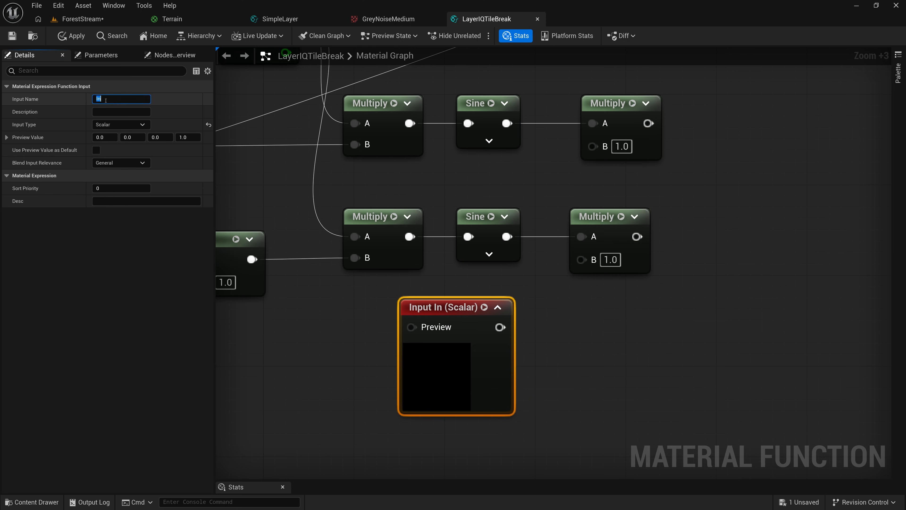
pyautogui.write('Offset')
pyautogui.press('Return')
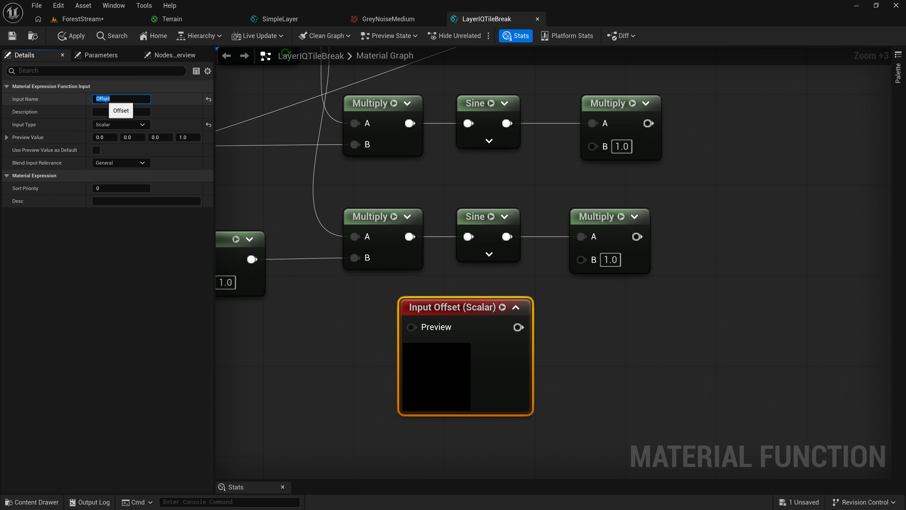
pyautogui.click(96, 150)
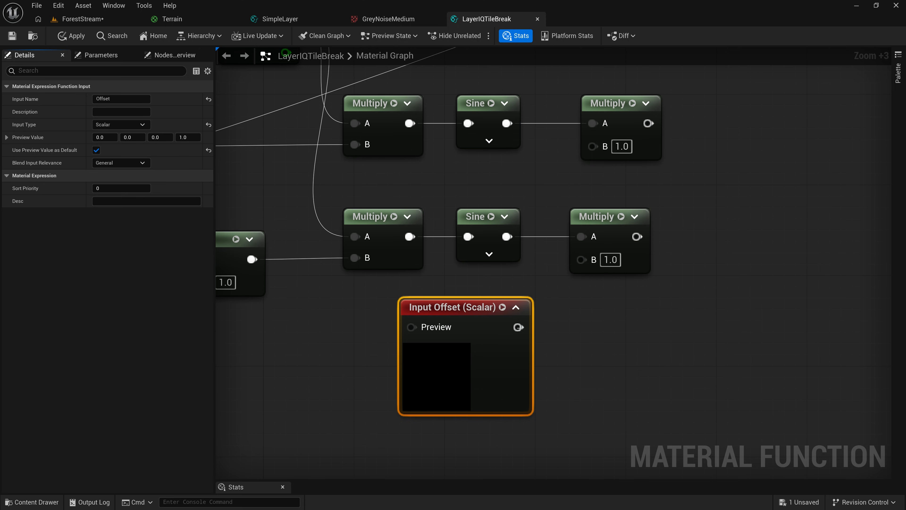
# - Connect the Offset input to B of both Multiply nodes after the Sines, collapse its preview and align the upper Multiply
pyautogui.moveTo(518, 327); pyautogui.dragTo(581, 258)
pyautogui.moveTo(519, 327); pyautogui.dragTo(593, 144)
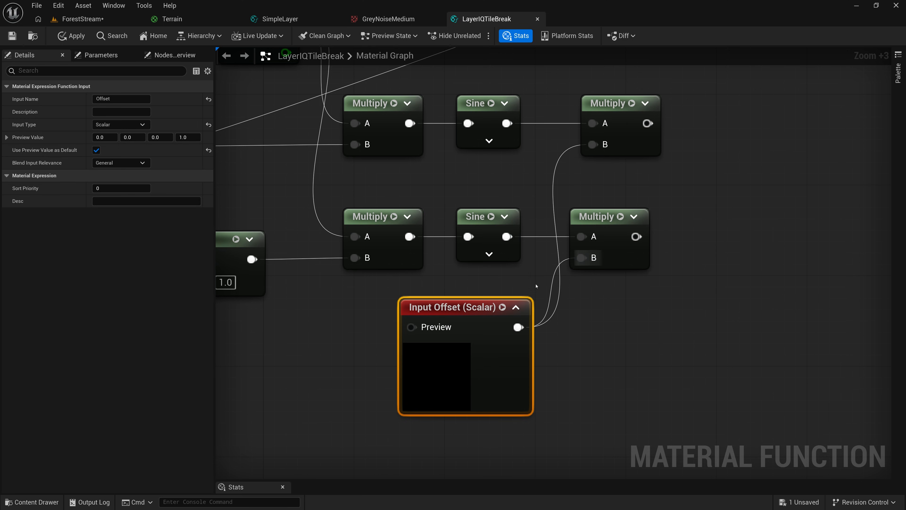
pyautogui.click(519, 309)
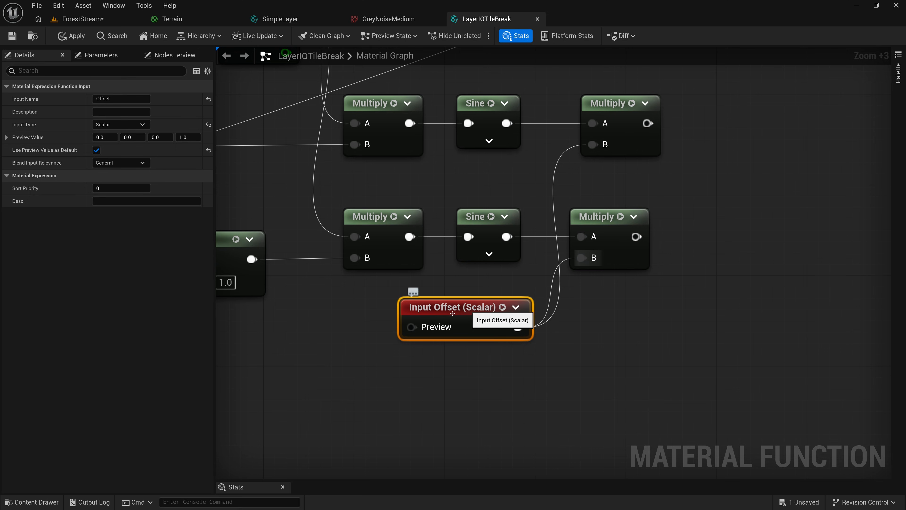
pyautogui.moveTo(647, 299); pyautogui.dragTo(595, 346, button='right')
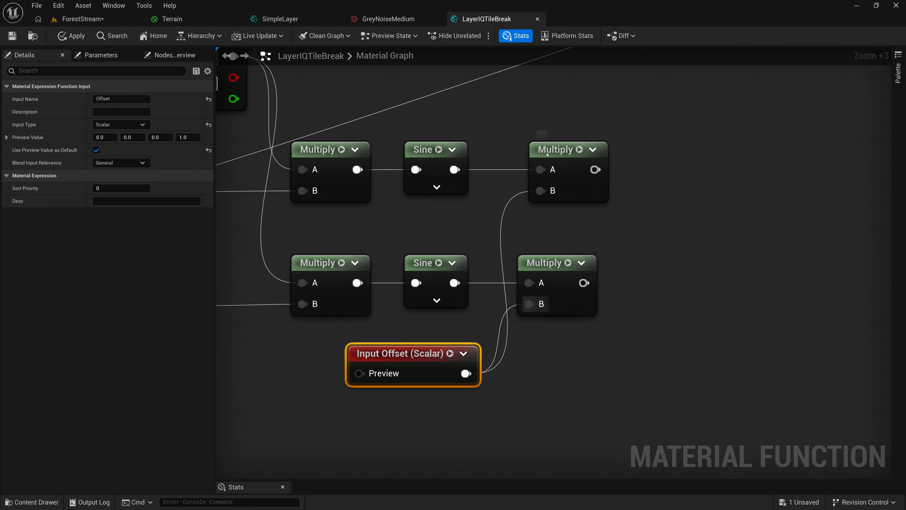
pyautogui.moveTo(547, 154); pyautogui.dragTo(544, 155)
# - Set the Sort Priority of the Offset function input to 4
pyautogui.click(420, 361)
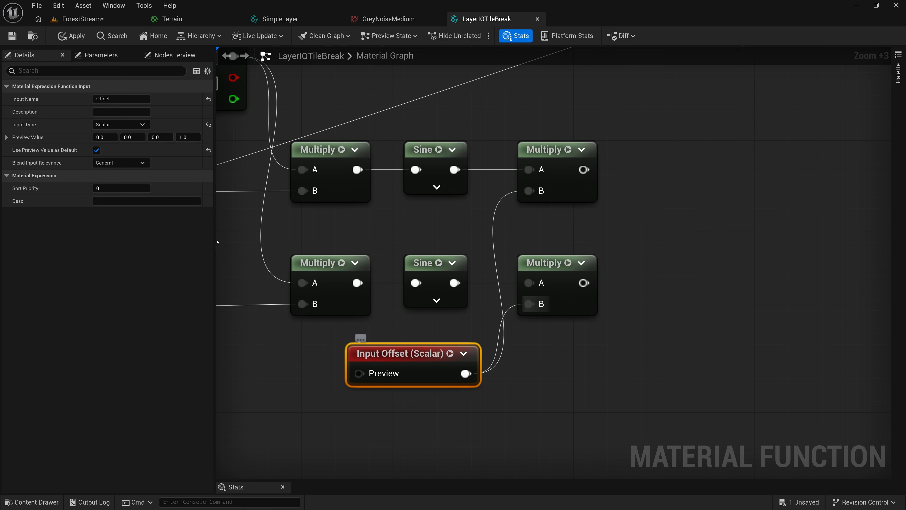
pyautogui.click(111, 190)
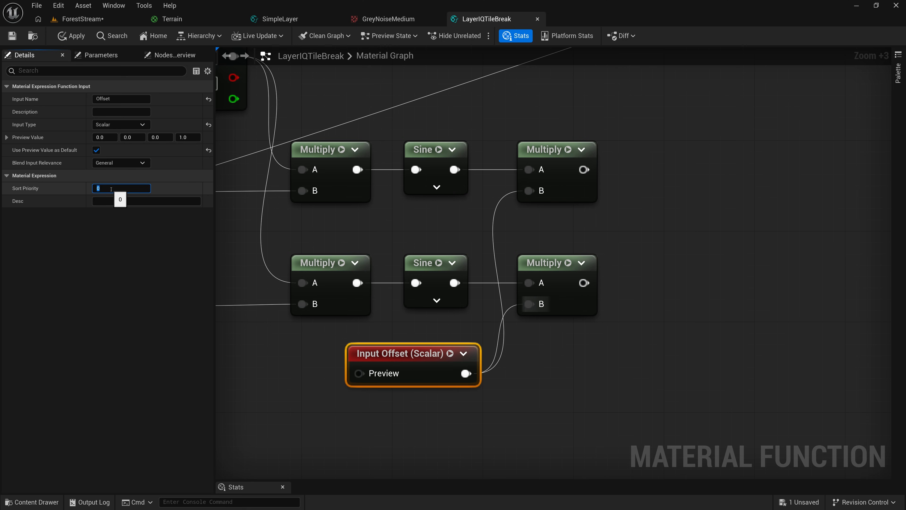
pyautogui.write('4')
pyautogui.press('Return')
# - Create an Add node beside the upper offset Multiply, feeding the Divide output into A and that Multiply into B
pyautogui.moveTo(639, 198); pyautogui.dragTo(601, 316, button='right')
pyautogui.scroll(-3, 622, 266)
pyautogui.scroll(-5, 601, 316)
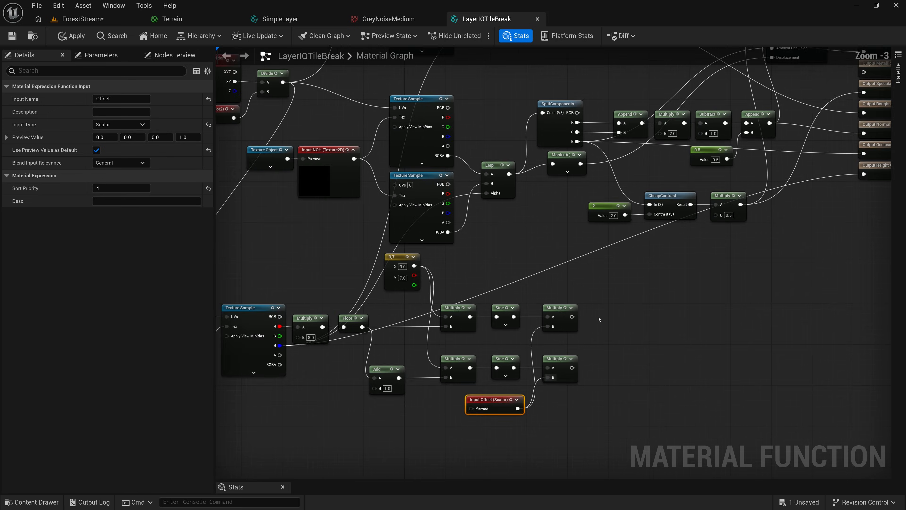
pyautogui.scroll(-5, 605, 310)
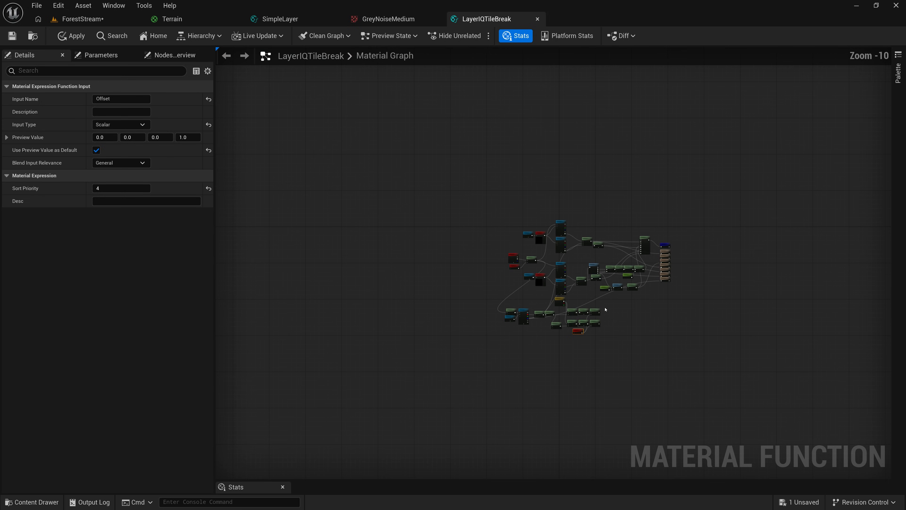
pyautogui.scroll(6, 606, 309)
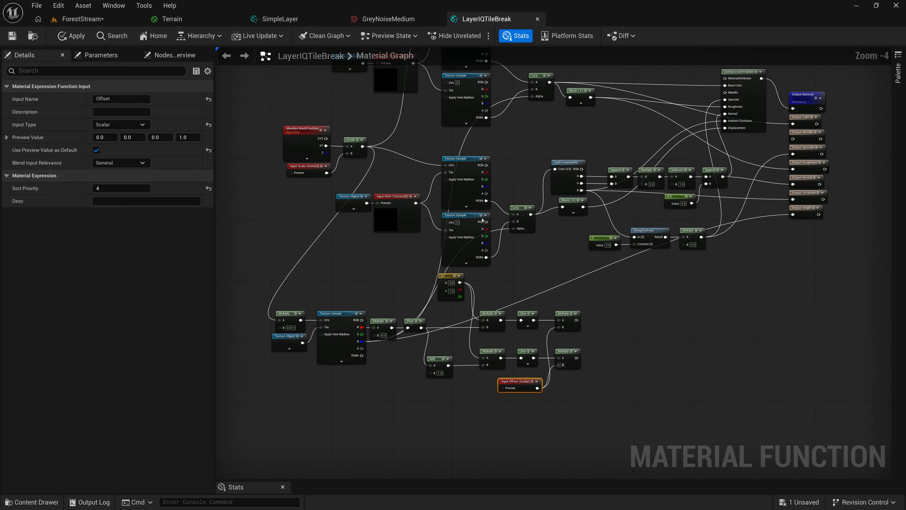
pyautogui.moveTo(362, 147); pyautogui.dragTo(592, 306)
pyautogui.write('add')
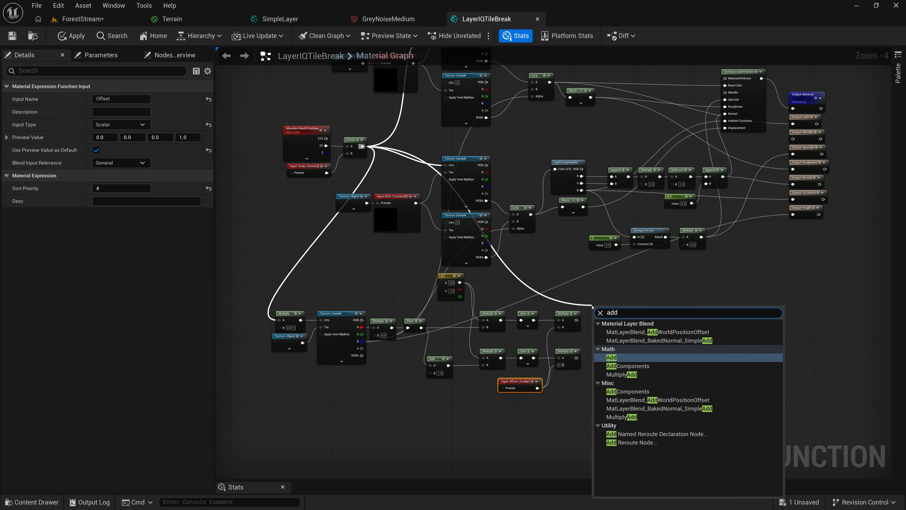
pyautogui.click(619, 358)
pyautogui.moveTo(576, 320); pyautogui.dragTo(595, 323)
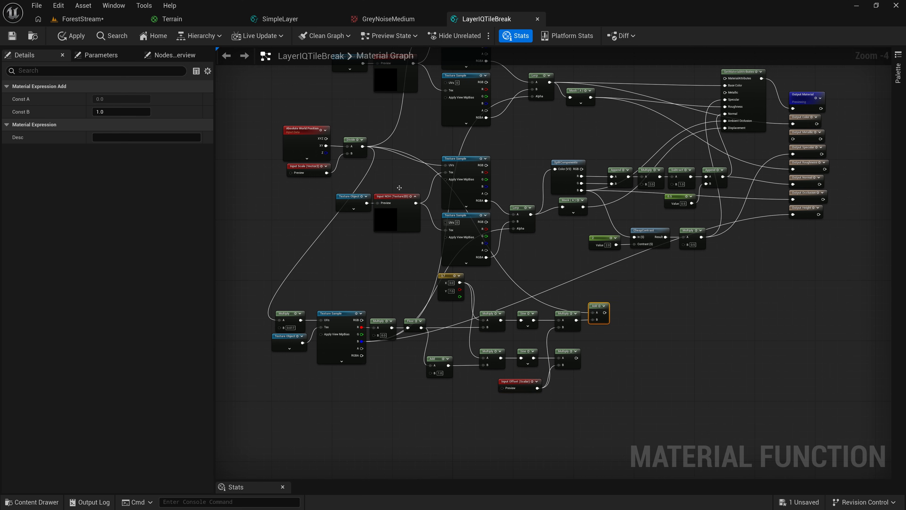
# - Create a second Add node beside the lower offset Multiply, with the Divide output in A and that Multiply in B
pyautogui.moveTo(363, 147); pyautogui.dragTo(593, 347)
pyautogui.write('add')
pyautogui.click(618, 203)
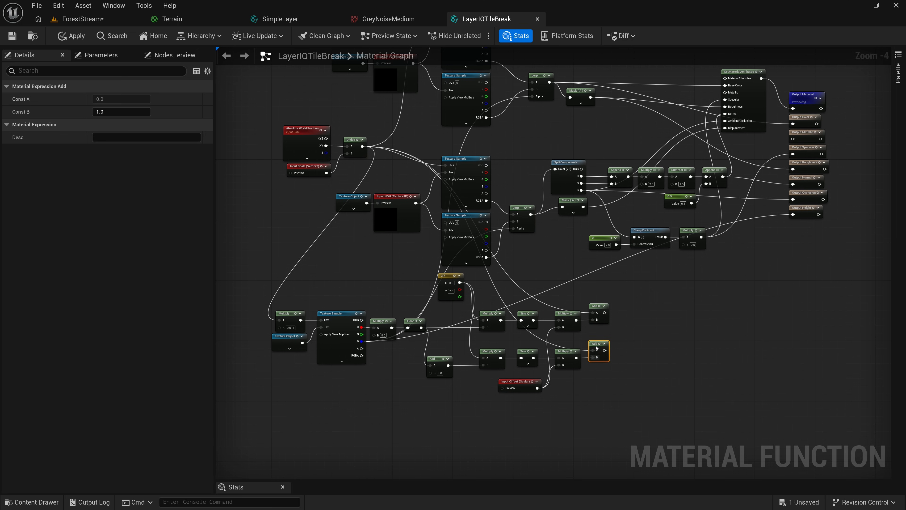
# - Move the whole group of noise and offset nodes further left, clear of the texture samples
pyautogui.scroll(1, 630, 333)
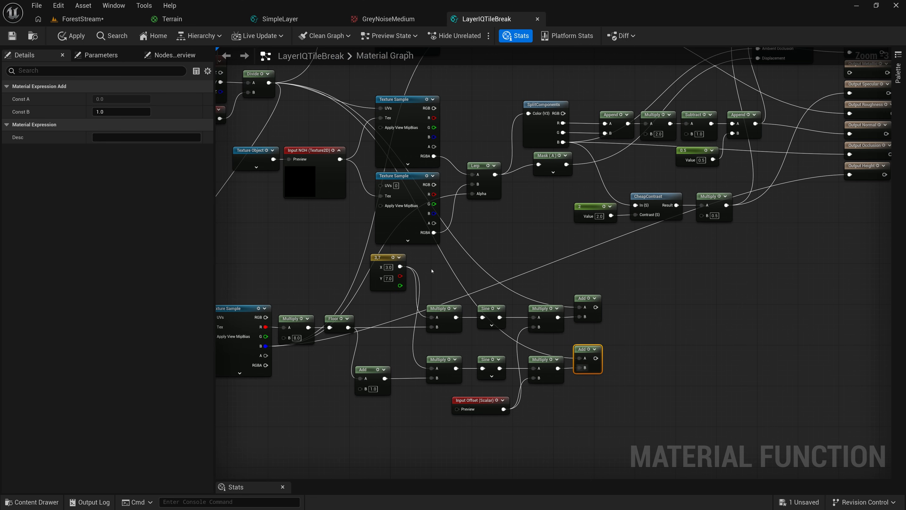
pyautogui.moveTo(631, 326); pyautogui.dragTo(531, 243, button='right')
pyautogui.moveTo(282, 245); pyautogui.dragTo(705, 374)
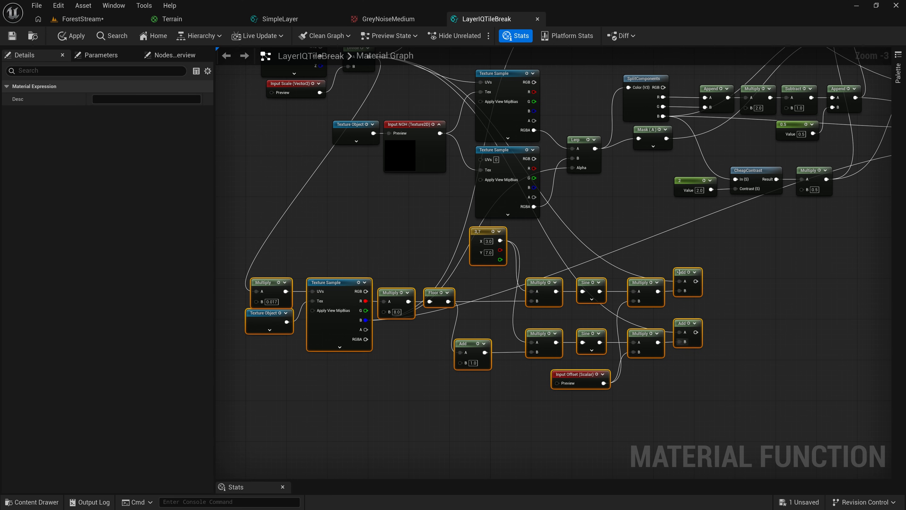
pyautogui.moveTo(581, 282); pyautogui.dragTo(307, 282)
pyautogui.click(482, 259)
# - Connect the upper Add to the UVs of the first Texture Sample in each pair and the lower Add to the second
pyautogui.moveTo(487, 259); pyautogui.dragTo(524, 387, button='right')
pyautogui.scroll(-1, 520, 382)
pyautogui.moveTo(479, 394); pyautogui.dragTo(524, 108)
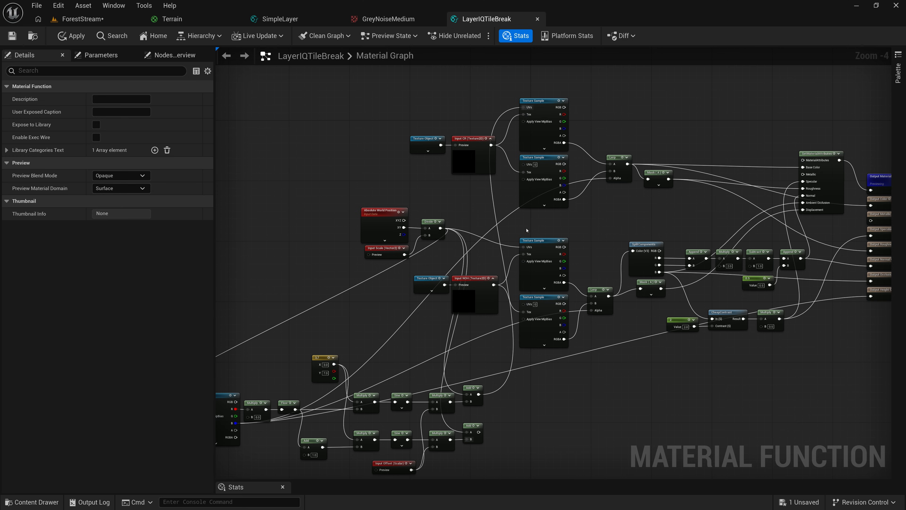
pyautogui.moveTo(479, 395); pyautogui.dragTo(525, 250)
pyautogui.moveTo(479, 432); pyautogui.dragTo(524, 165)
pyautogui.moveTo(479, 432); pyautogui.dragTo(524, 304)
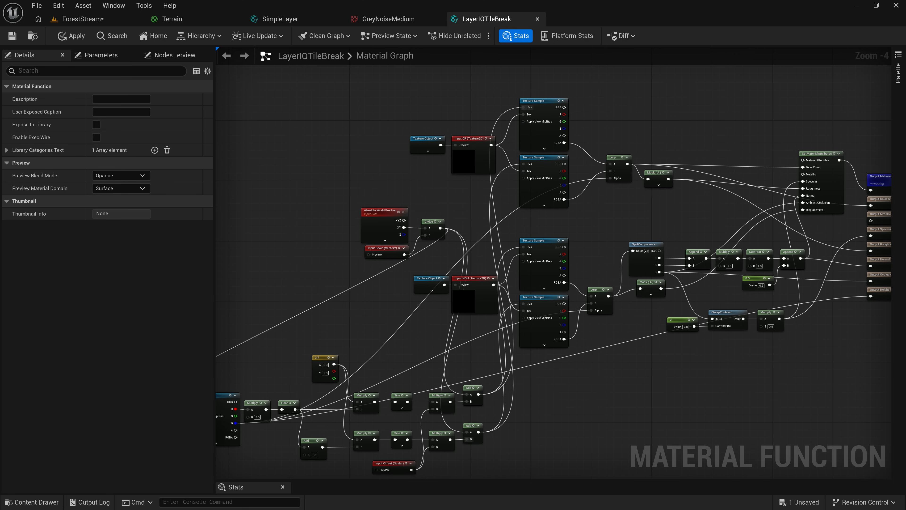
# - Shift the noise and offset node group slightly upward and save the material function
pyautogui.moveTo(469, 364); pyautogui.dragTo(580, 291, button='right')
pyautogui.moveTo(263, 282); pyautogui.dragTo(601, 401)
pyautogui.moveTo(582, 317); pyautogui.dragTo(579, 292)
pyautogui.hotkey('ctrl', 's')
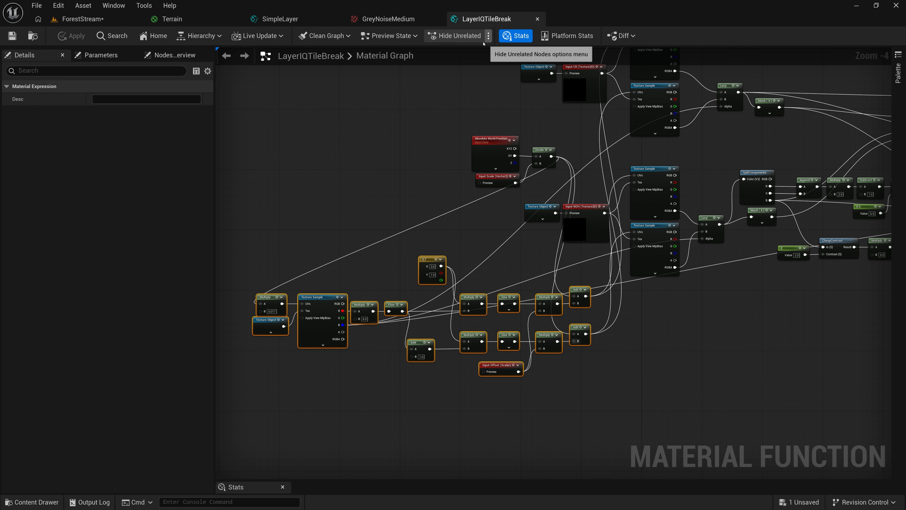
pyautogui.click(389, 134)
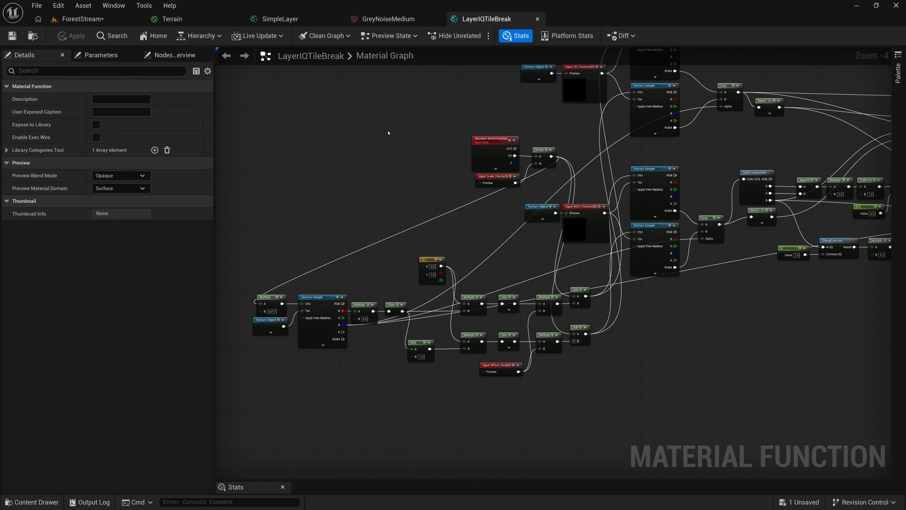
# - In the Terrain material, add a Constant of 1 and connect it to the Offset input of LayerIQTileBreak
pyautogui.click(170, 22)
pyautogui.moveTo(487, 116); pyautogui.dragTo(581, 99, button='right')
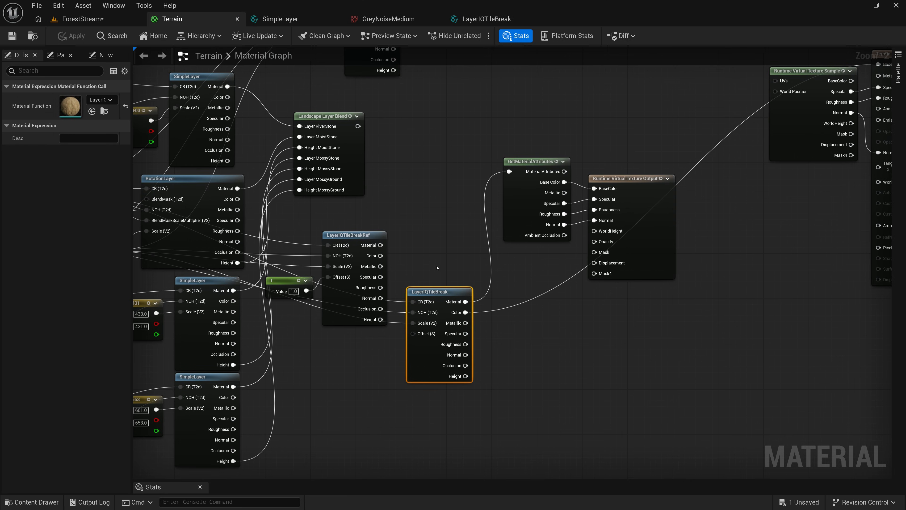
pyautogui.scroll(4, 440, 315)
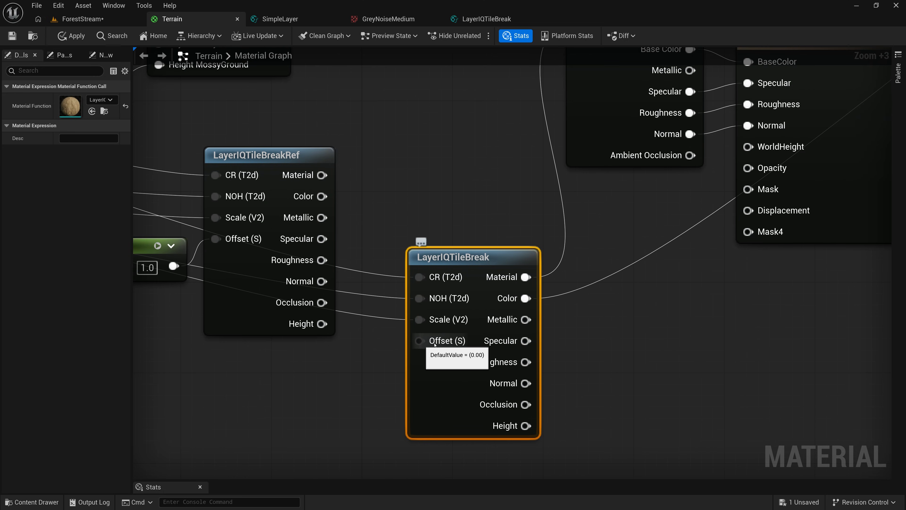
pyautogui.moveTo(360, 372); pyautogui.dragTo(470, 298, button='right')
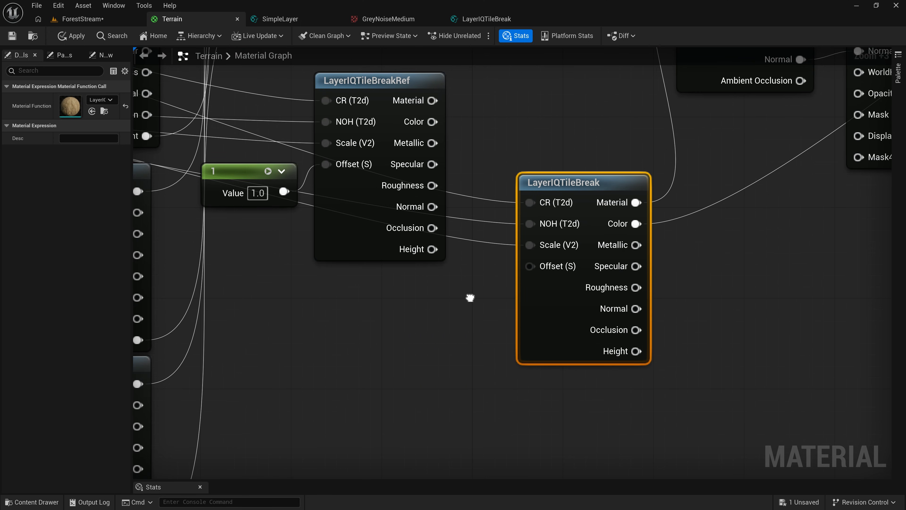
pyautogui.click(380, 300)
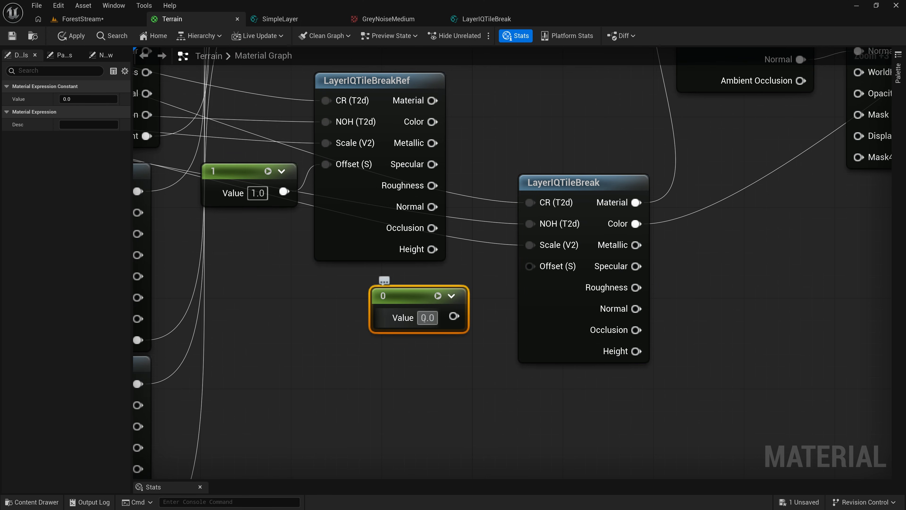
pyautogui.write('1')
pyautogui.moveTo(454, 316); pyautogui.dragTo(530, 266)
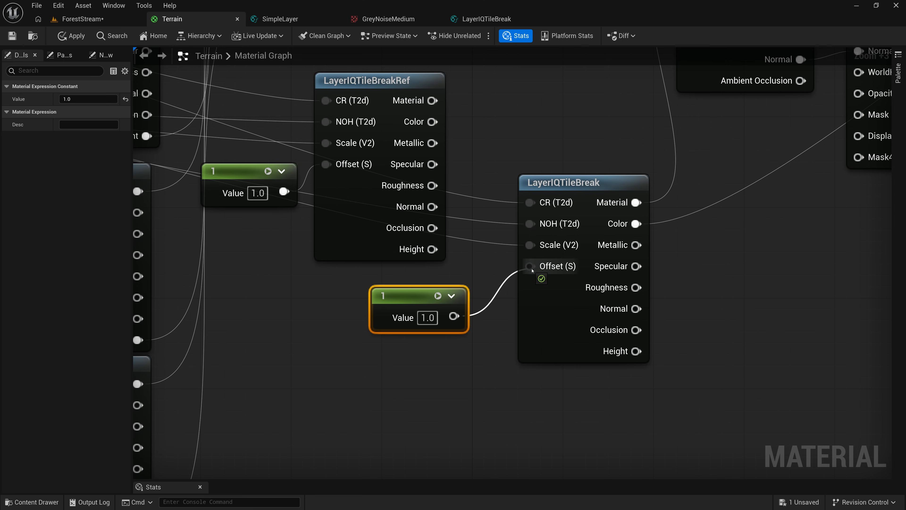
pyautogui.moveTo(496, 260); pyautogui.dragTo(419, 314, button='right')
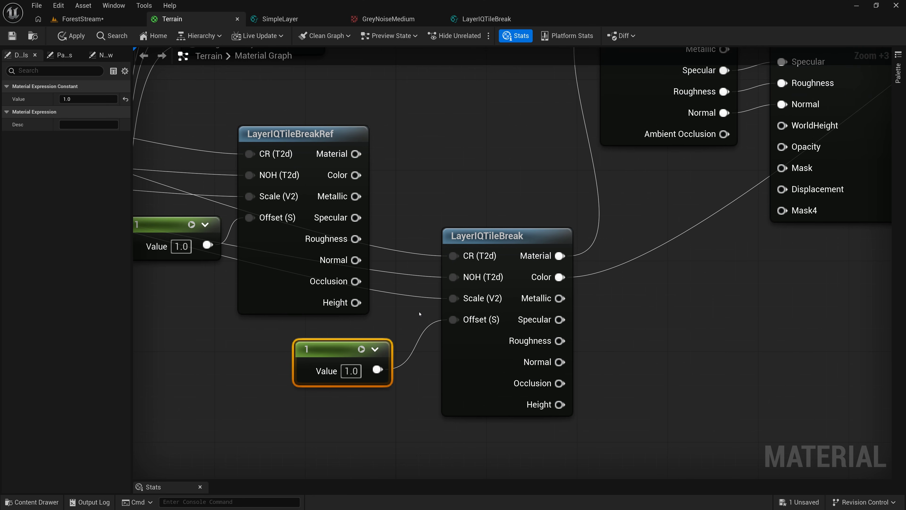
# - Move the Runtime Virtual Texture Output node slightly up beside GetMaterialAttributes
pyautogui.click(496, 236)
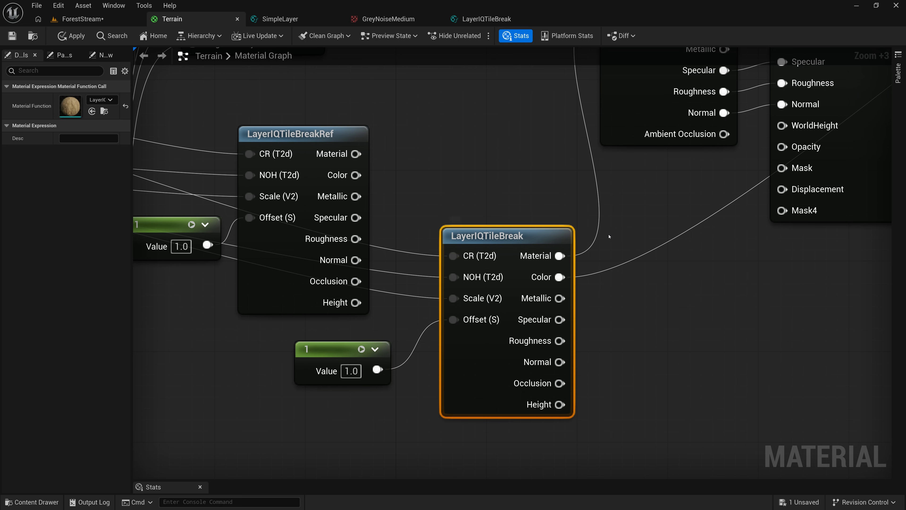
pyautogui.scroll(-4, 617, 229)
pyautogui.moveTo(617, 229); pyautogui.dragTo(531, 311, button='right')
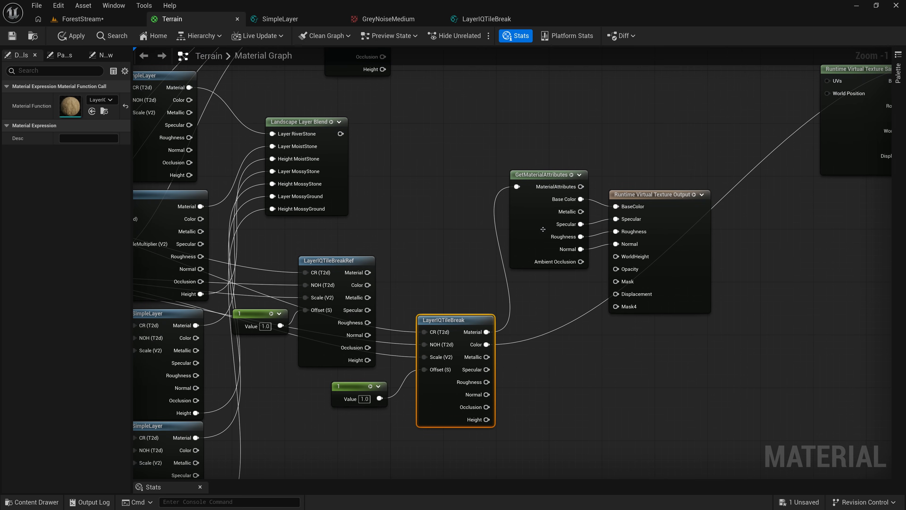
pyautogui.click(538, 176)
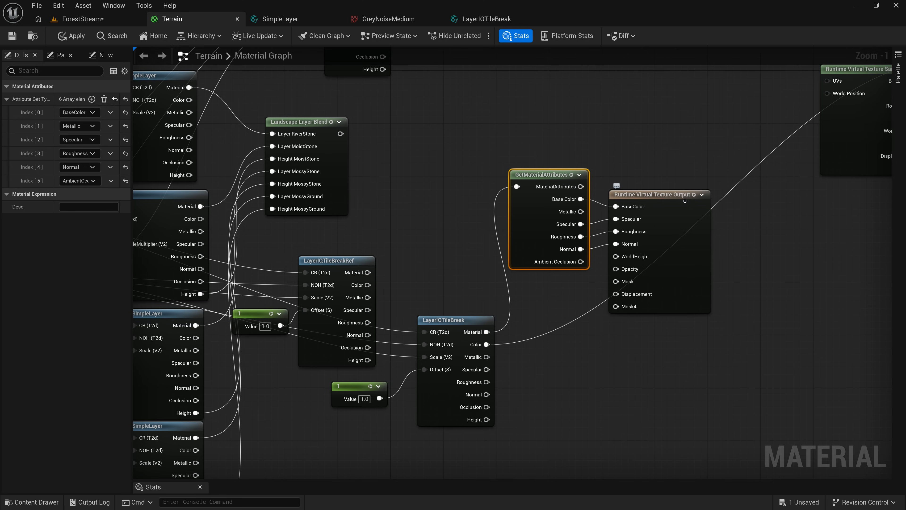
pyautogui.scroll(4, 686, 200)
pyautogui.click(660, 188)
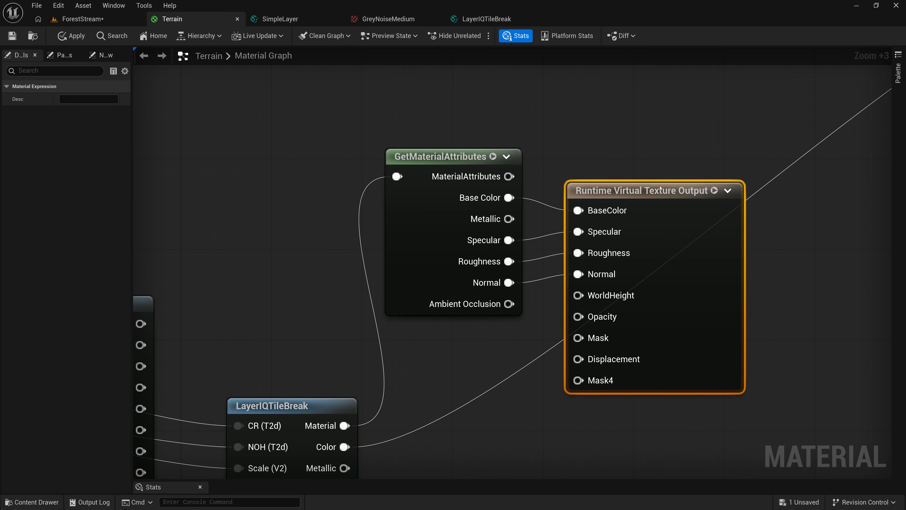
pyautogui.moveTo(661, 185); pyautogui.dragTo(661, 184)
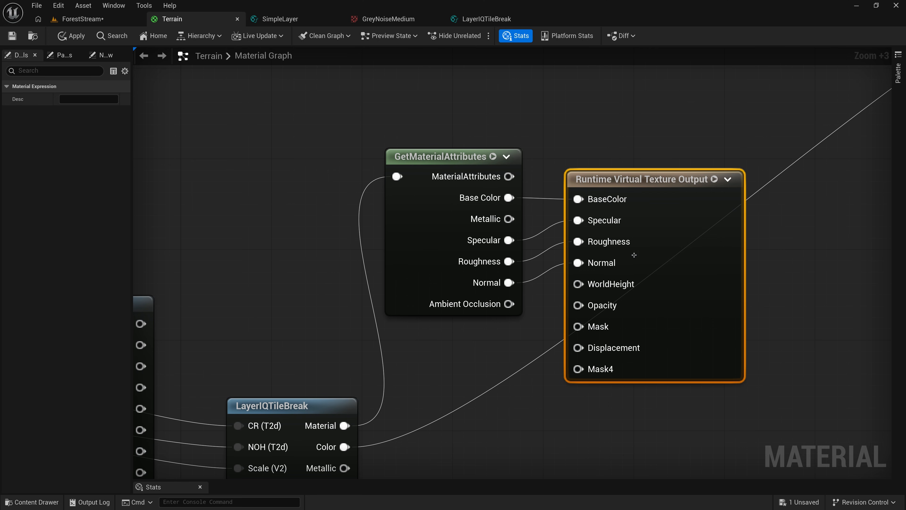
# - Connect the Runtime Virtual Texture Sample's BaseColor to the Terrain Base Color, shift the sample node up and left, and save the material
pyautogui.scroll(-3, 603, 196)
pyautogui.moveTo(708, 115); pyautogui.dragTo(393, 261, button='right')
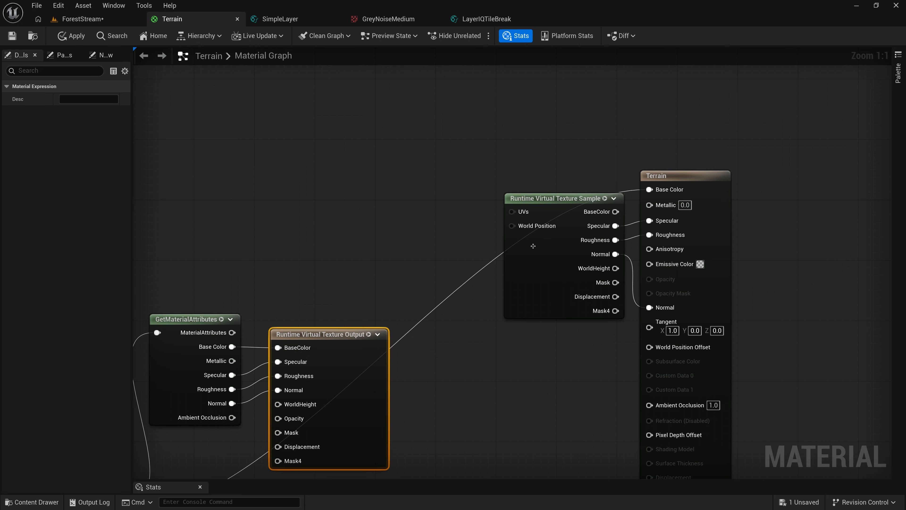
pyautogui.moveTo(615, 211); pyautogui.dragTo(650, 189)
pyautogui.moveTo(574, 202); pyautogui.dragTo(566, 187)
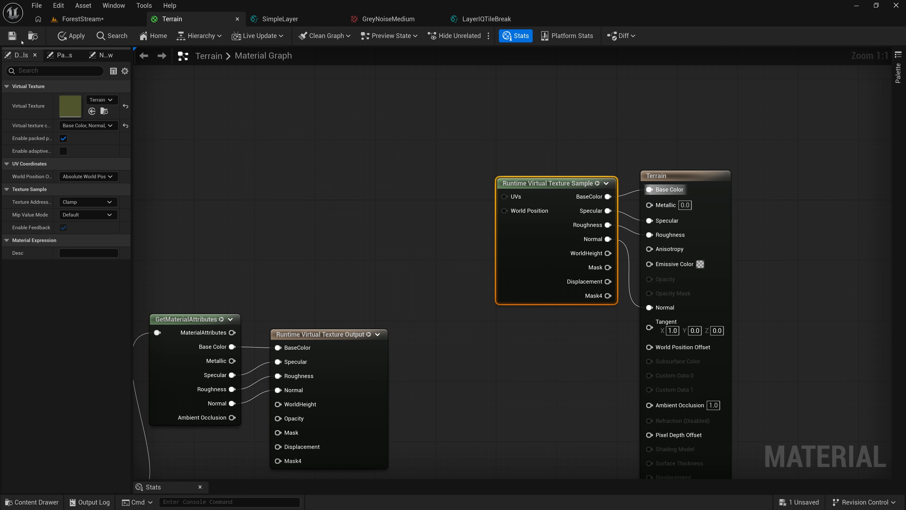
pyautogui.click(11, 35)
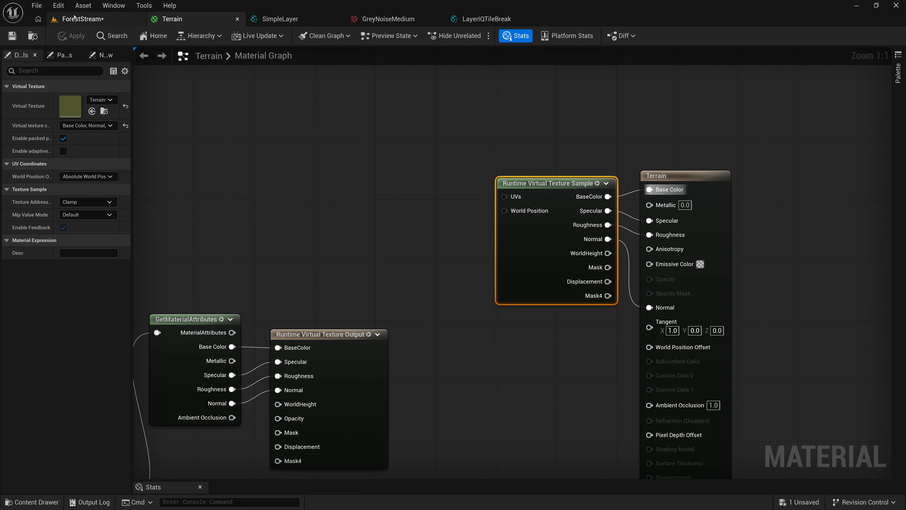
# - Switch to the ForestStream level and fly over the grass landscape to examine its tile repetition
pyautogui.click(73, 20)
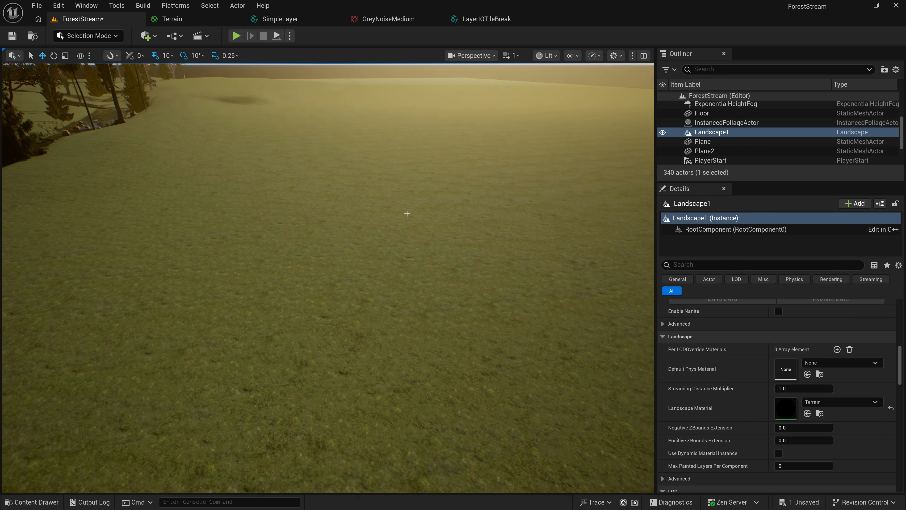
pyautogui.press('w')
pyautogui.moveTo(492, 225); pyautogui.dragTo(442, 225, button='right')
pyautogui.press('d')
pyautogui.press('w')
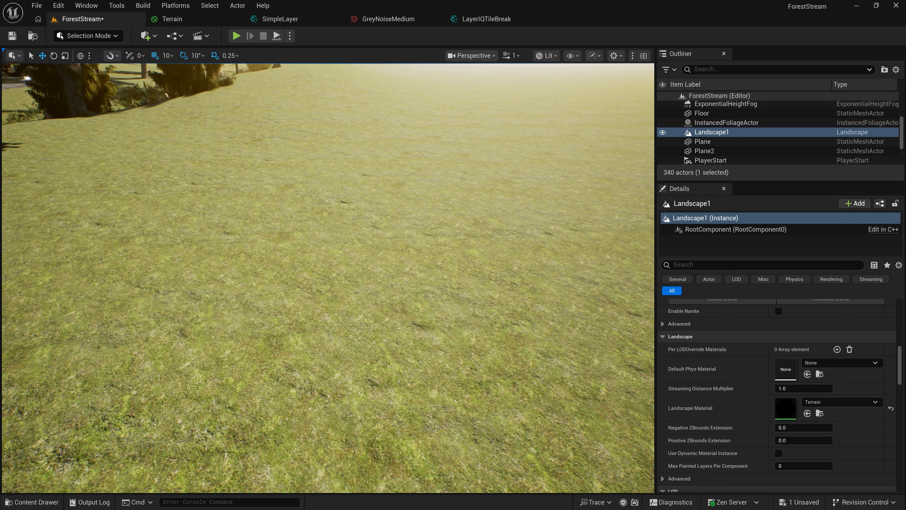
# - Create a material instance named Terrain_Inst from the Terrain material in TerrainShaders and make the content browser drawer shorter
pyautogui.click(43, 502)
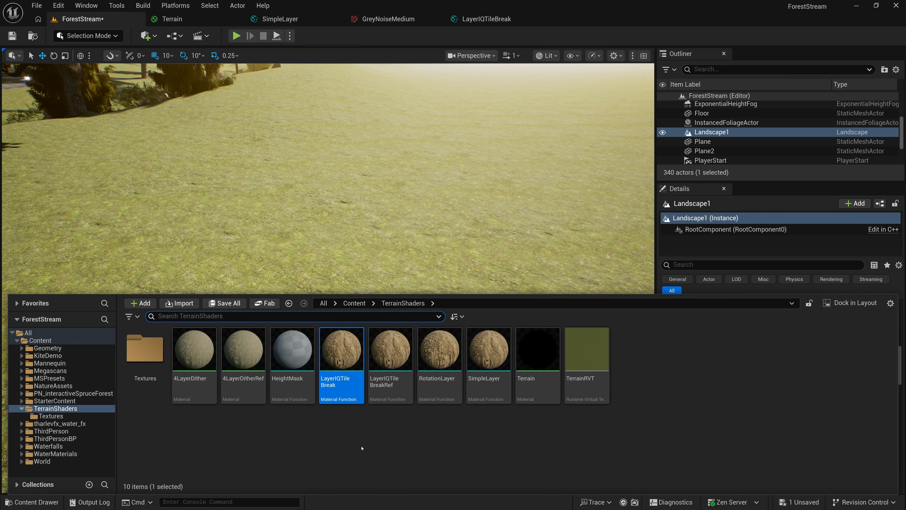
pyautogui.rightClick(536, 350)
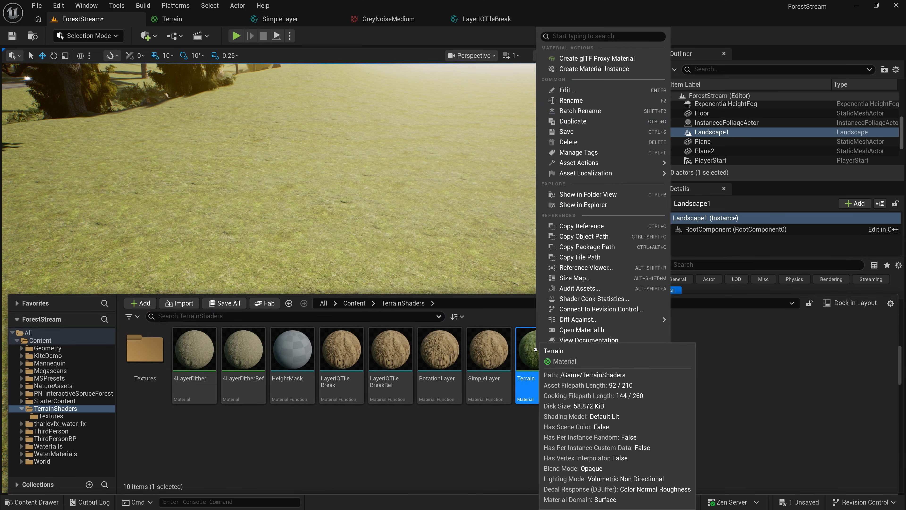
pyautogui.click(576, 69)
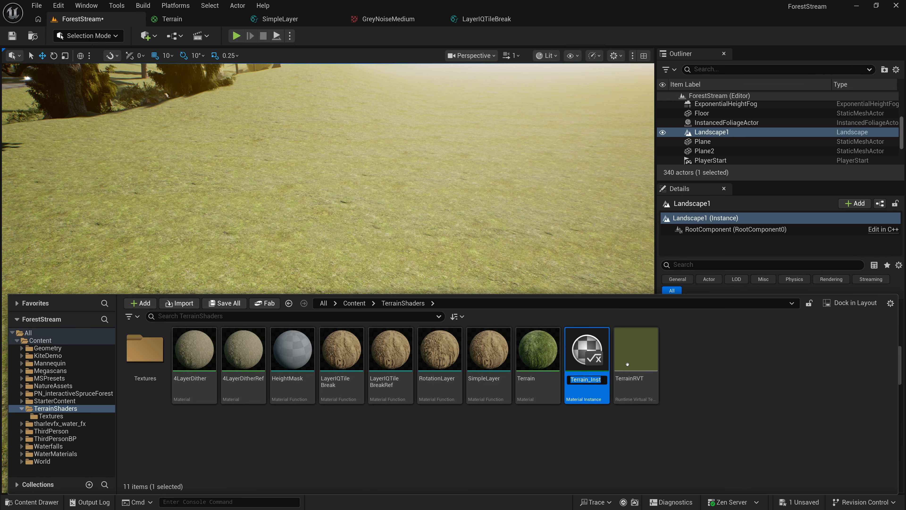
pyautogui.press('Return')
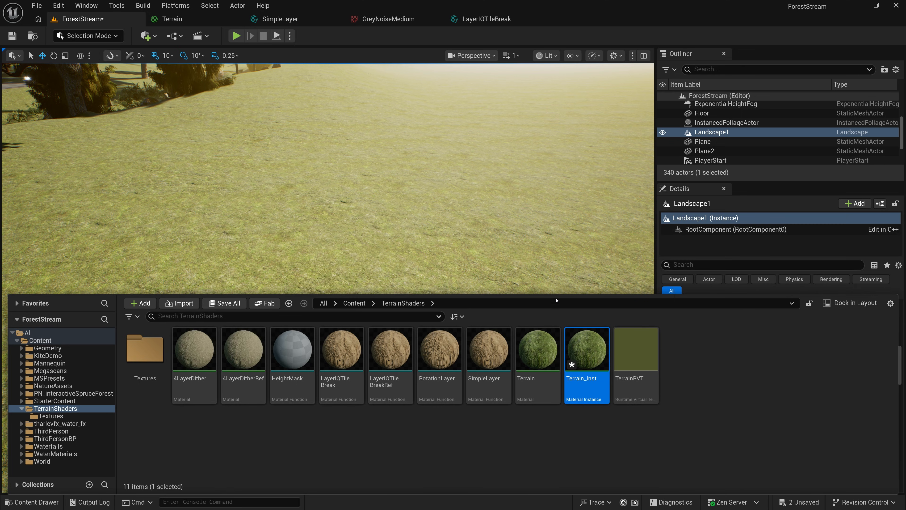
pyautogui.moveTo(557, 295); pyautogui.dragTo(556, 390)
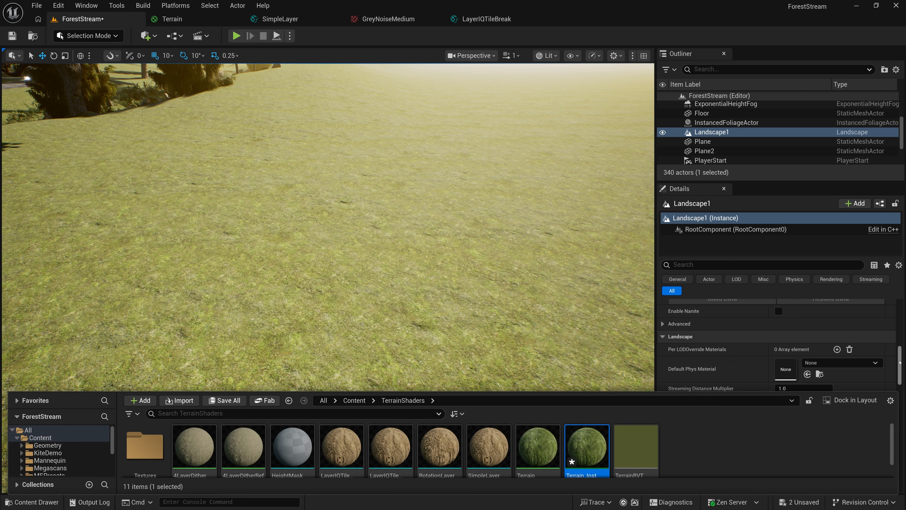
# - Assign Terrain_Inst as the Landscape Material of Landscape1
pyautogui.moveTo(901, 358); pyautogui.dragTo(902, 366)
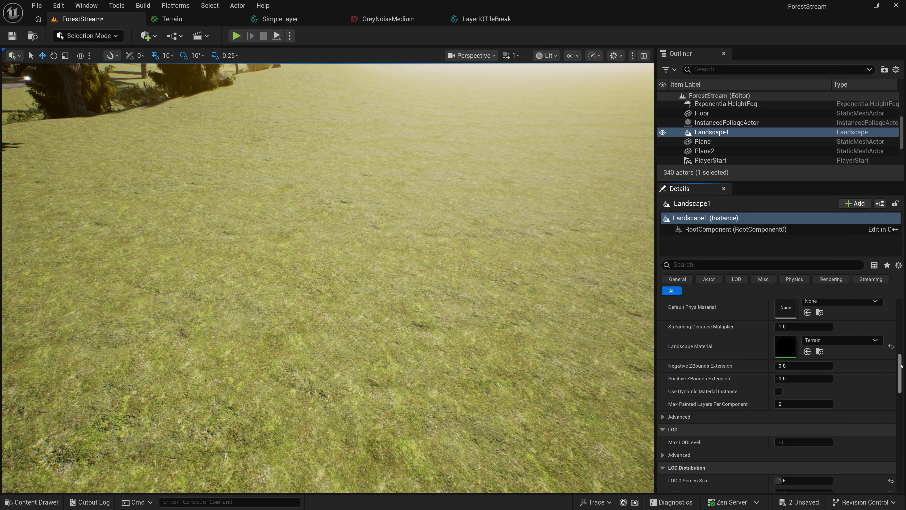
pyautogui.click(59, 502)
pyautogui.moveTo(588, 450)
pyautogui.mouseDown()
pyautogui.moveTo(771, 362)
pyautogui.moveTo(778, 345)
pyautogui.mouseUp()
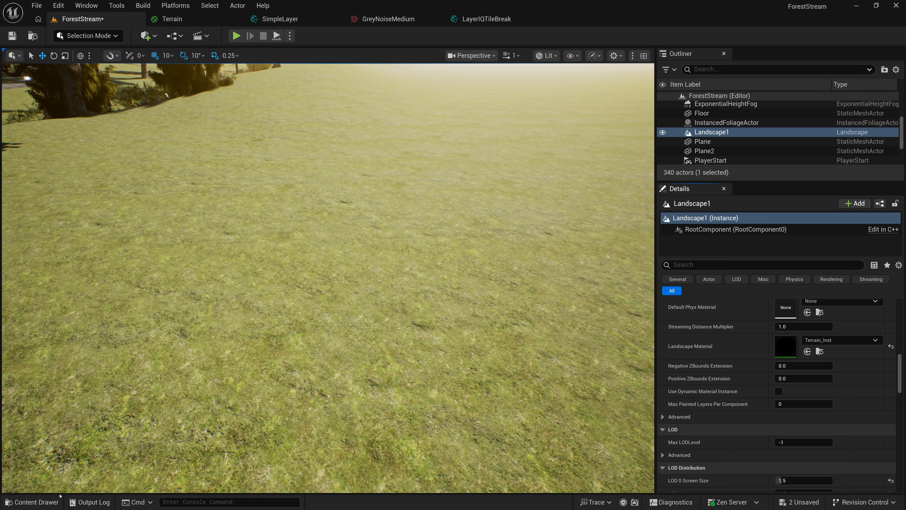
# - Open Terrain_Inst, detach its editor into a floating window over the ForestStream level and enlarge that window
pyautogui.click(35, 503)
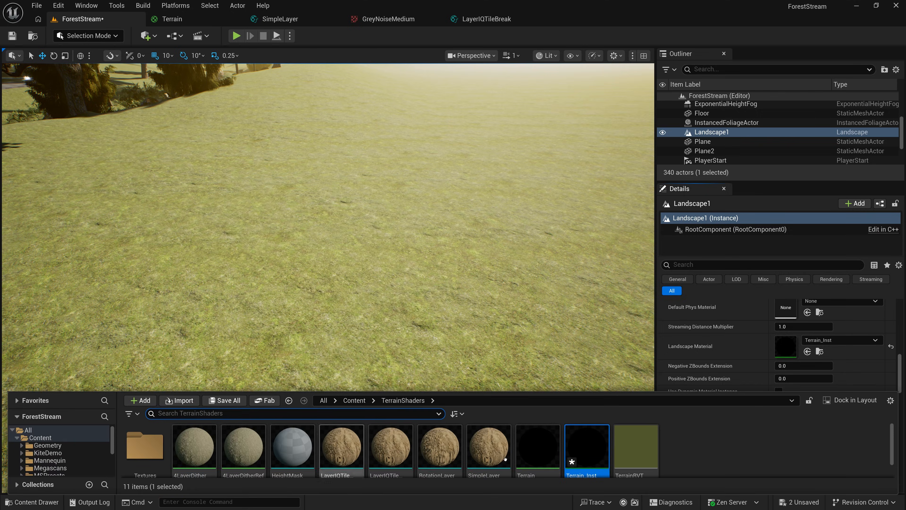
pyautogui.doubleClick(593, 456)
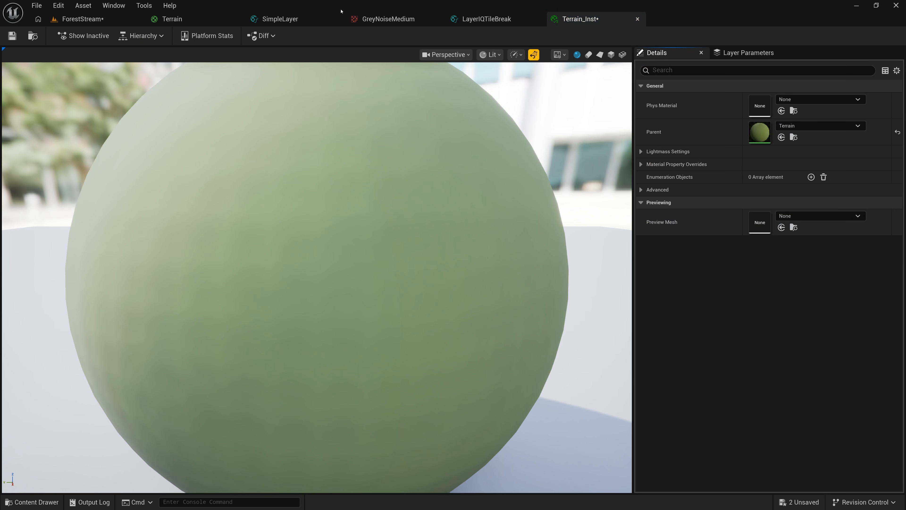
pyautogui.moveTo(578, 19); pyautogui.dragTo(484, 219)
pyautogui.click(82, 19)
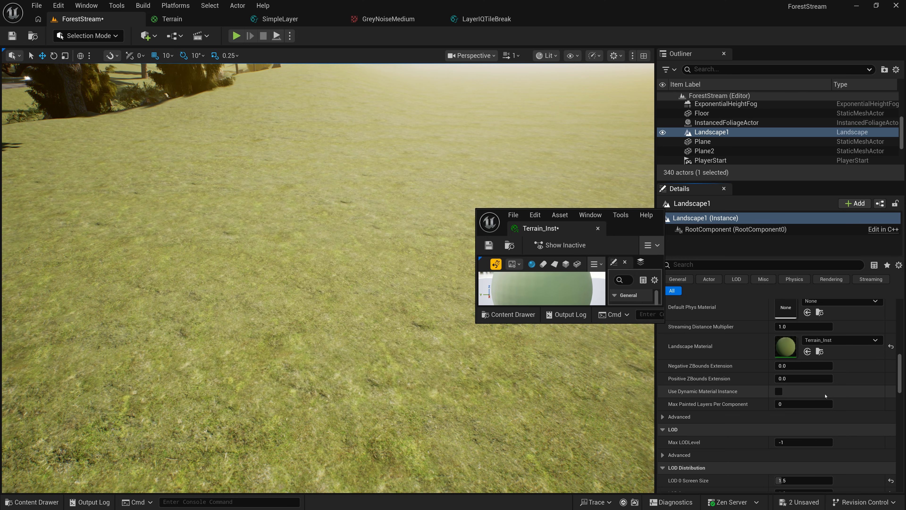
pyautogui.moveTo(665, 323); pyautogui.dragTo(834, 371)
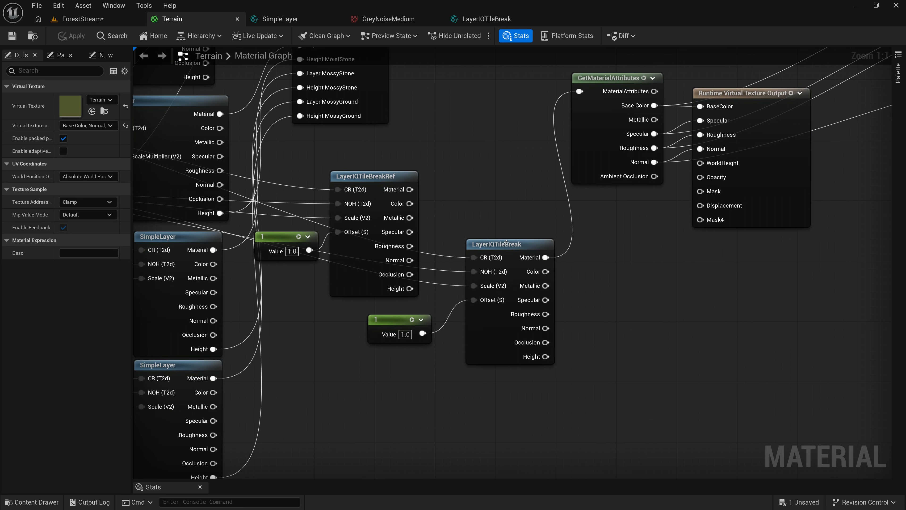
# - In the Terrain material, convert the constant feeding LayerIQTileBreak's Offset input to a parameter named Offset and save
pyautogui.click(506, 244)
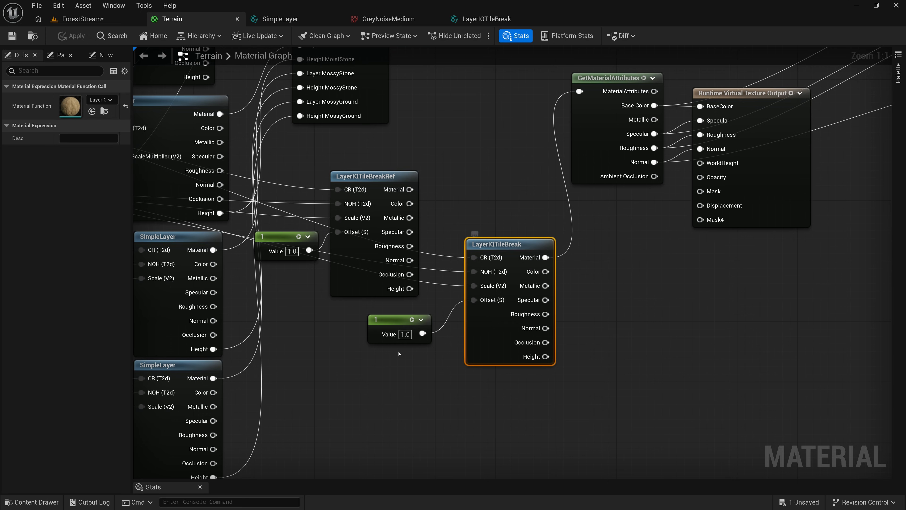
pyautogui.rightClick(350, 364)
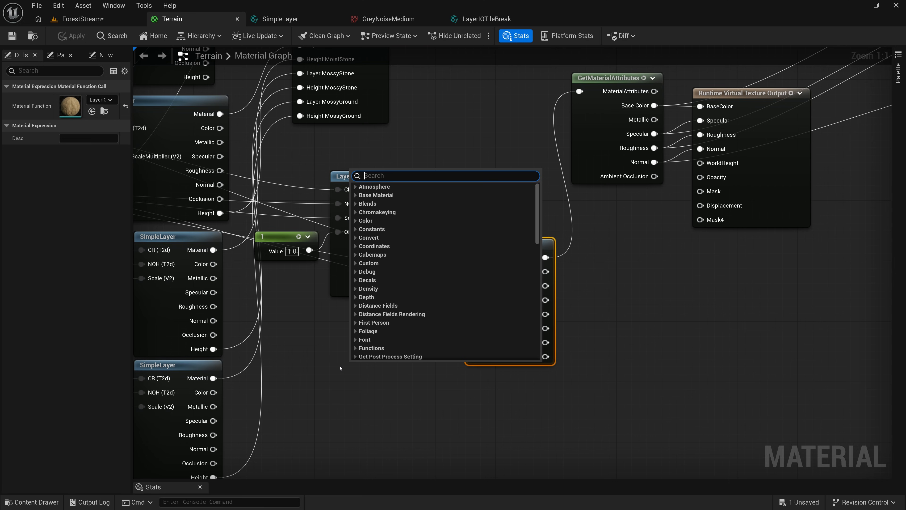
pyautogui.click(340, 368)
pyautogui.click(387, 321)
pyautogui.rightClick(387, 322)
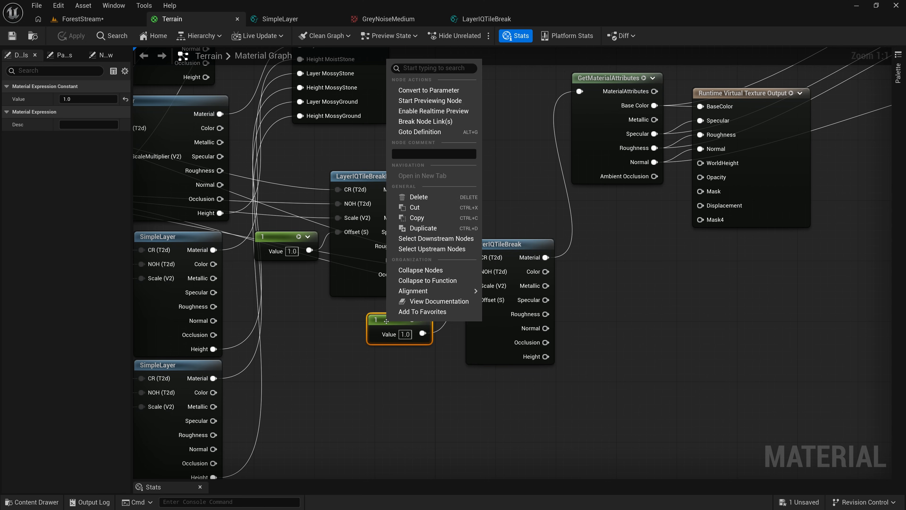
pyautogui.click(411, 90)
pyautogui.click(86, 99)
pyautogui.write('Offset')
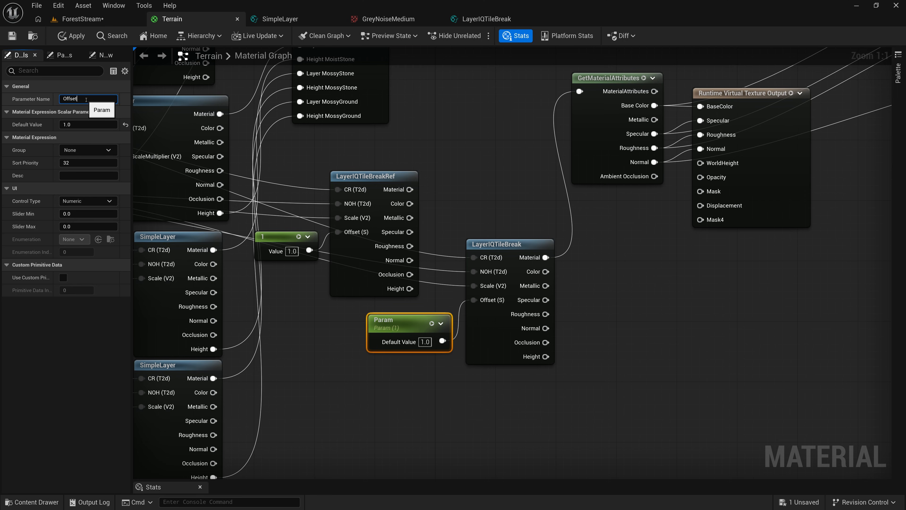
pyautogui.press('Return')
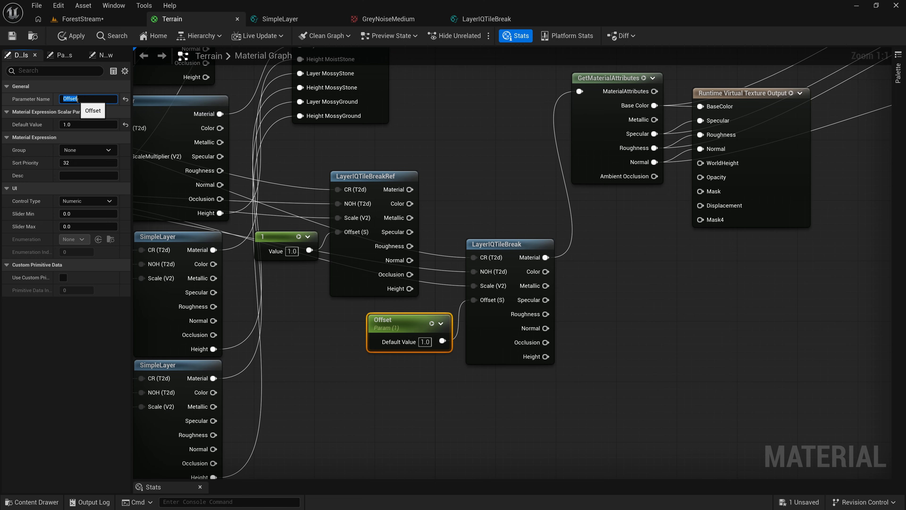
pyautogui.hotkey('ctrl', 's')
# - Enable the Offset parameter override in Terrain_Inst and place its editor window over the ForestStream level, leaving the grass in view
pyautogui.moveTo(435, 170); pyautogui.dragTo(524, 150)
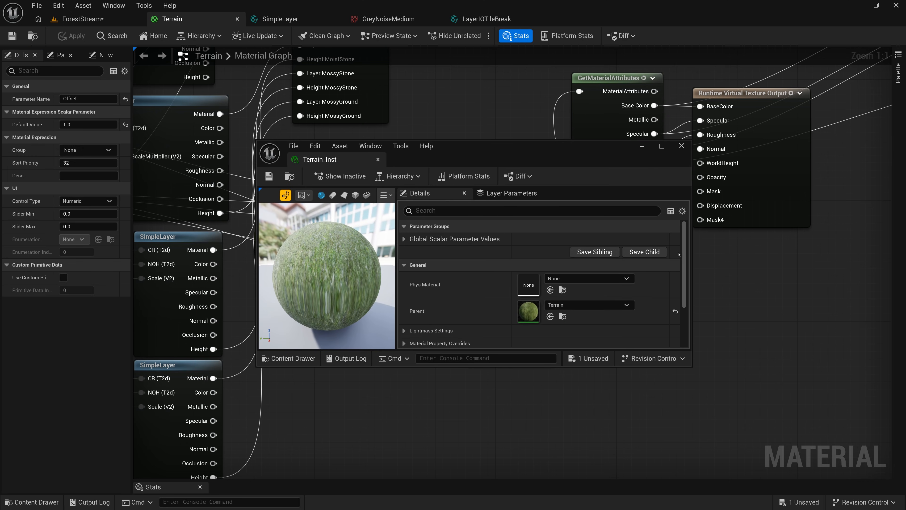
pyautogui.moveTo(685, 256); pyautogui.dragTo(686, 306)
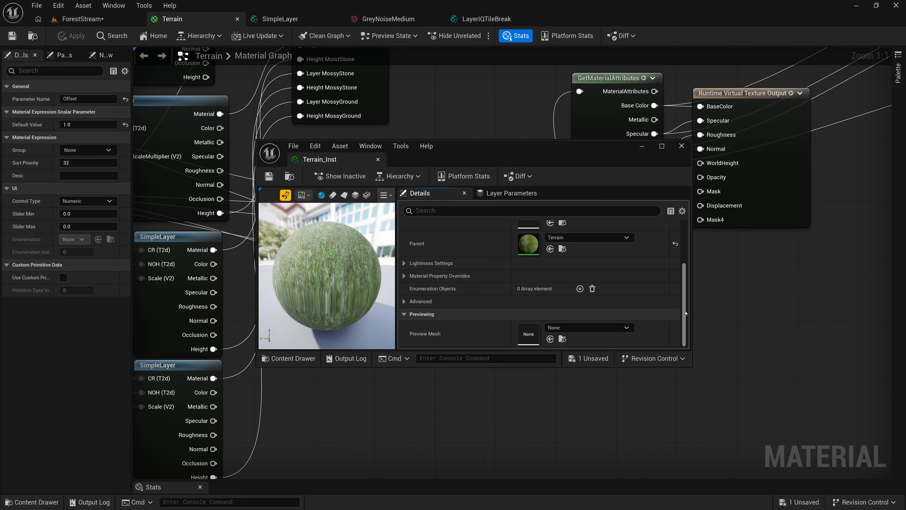
pyautogui.scroll(3, 686, 312)
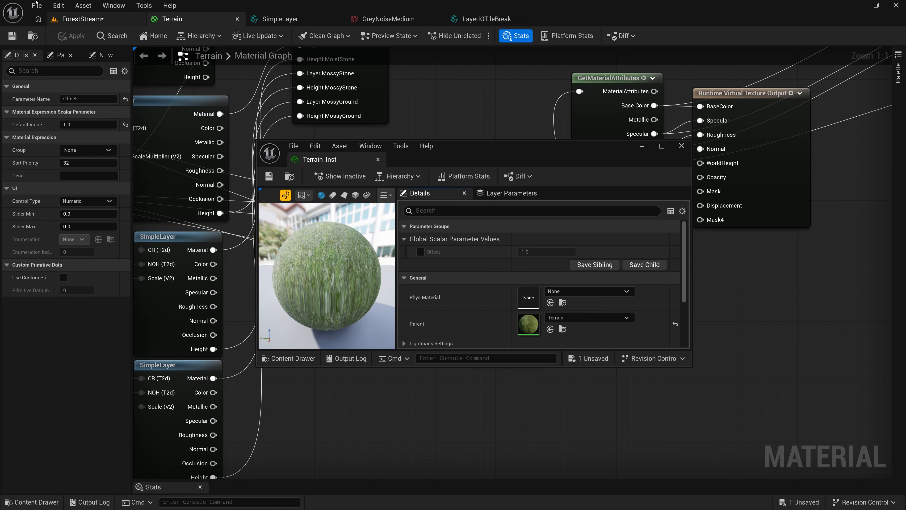
pyautogui.click(83, 19)
pyautogui.click(420, 251)
pyautogui.moveTo(505, 147); pyautogui.dragTo(710, 32)
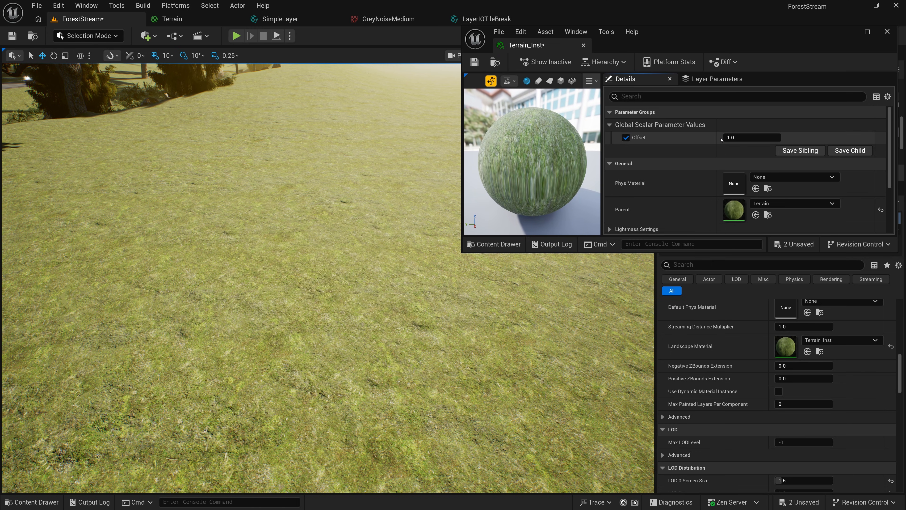
# - Set Terrain_Inst's Offset to 0 and look across the grass landscape for tile repetition
pyautogui.click(740, 138)
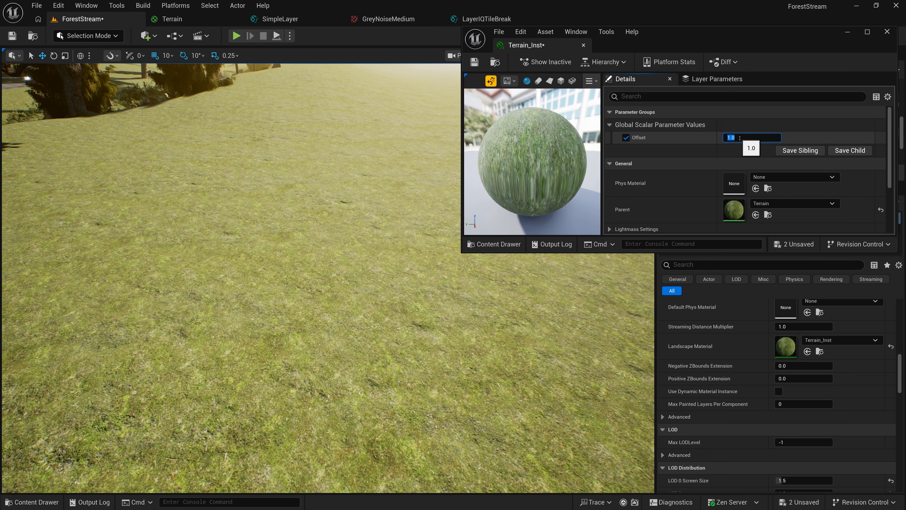
pyautogui.write('0')
pyautogui.press('Return')
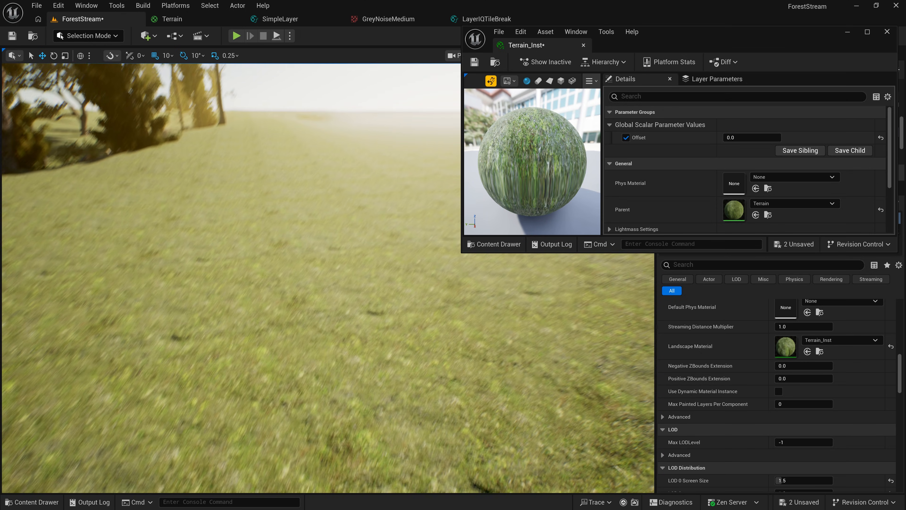
pyautogui.moveTo(321, 279); pyautogui.dragTo(324, 296, button='right')
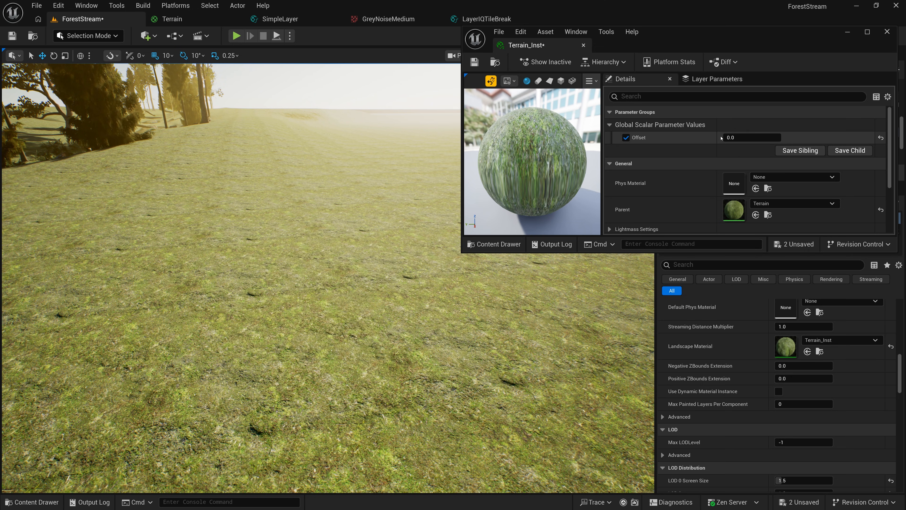
# - Raise Terrain_Inst's Offset gradually to 0.268, and finally set it to 0.5
pyautogui.moveTo(717, 137); pyautogui.dragTo(747, 137)
pyautogui.click(750, 138)
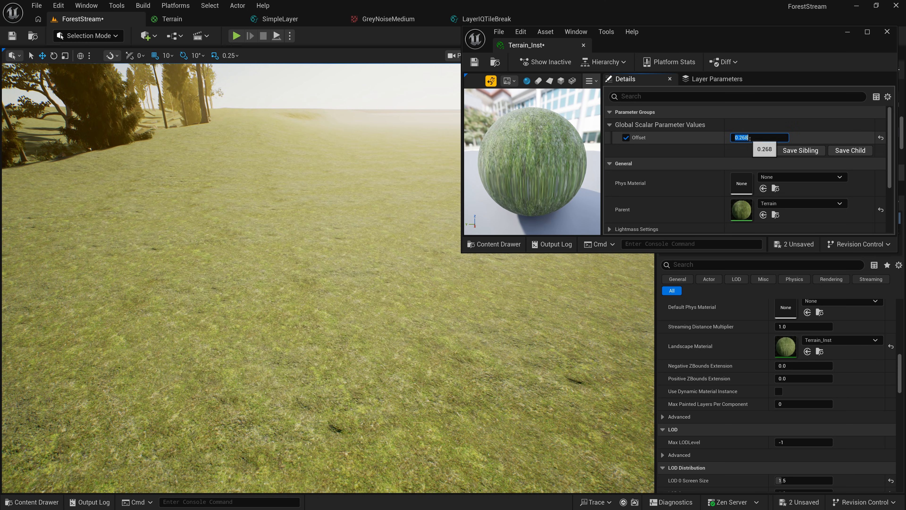
pyautogui.write('0.5')
pyautogui.press('Return')
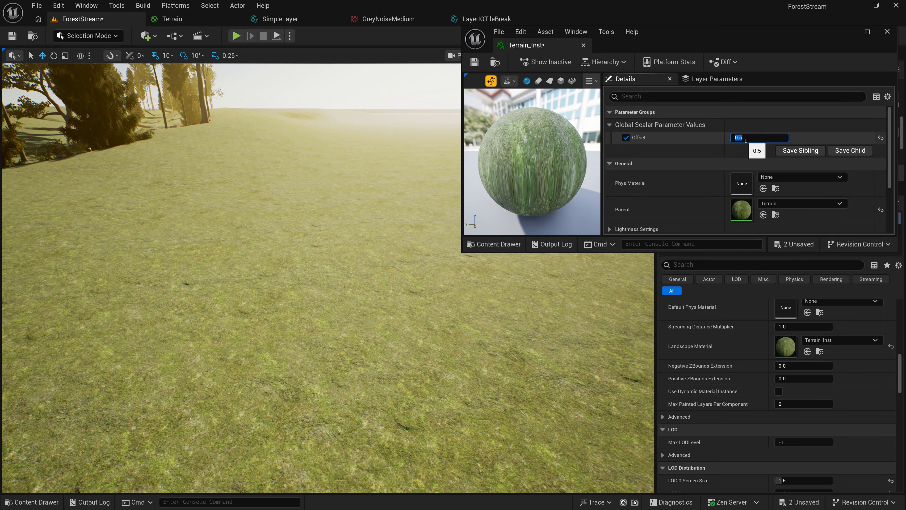
# - Set Terrain_Inst's Offset back to 0 and turn towards the trees to examine the repeating grass pattern
pyautogui.write('0')
pyautogui.press('Return')
pyautogui.moveTo(328, 279); pyautogui.dragTo(214, 300, button='right')
pyautogui.press('w')
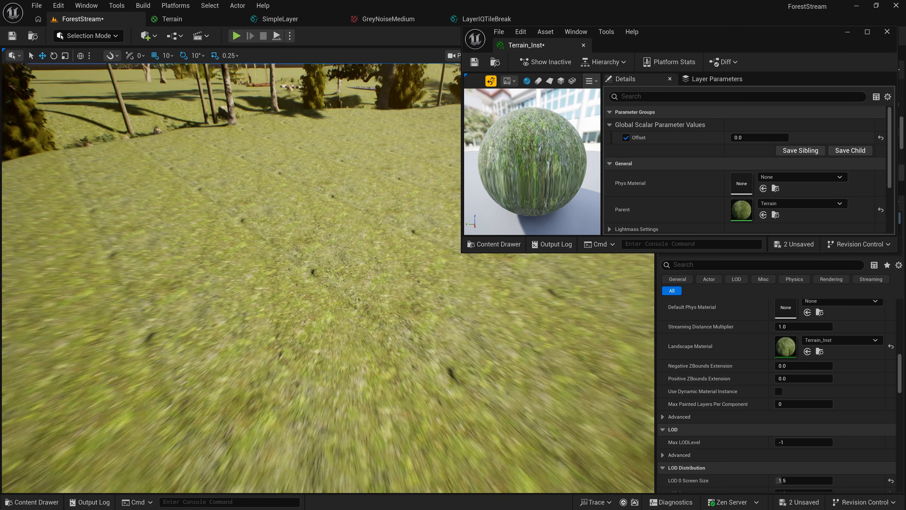
pyautogui.press('s')
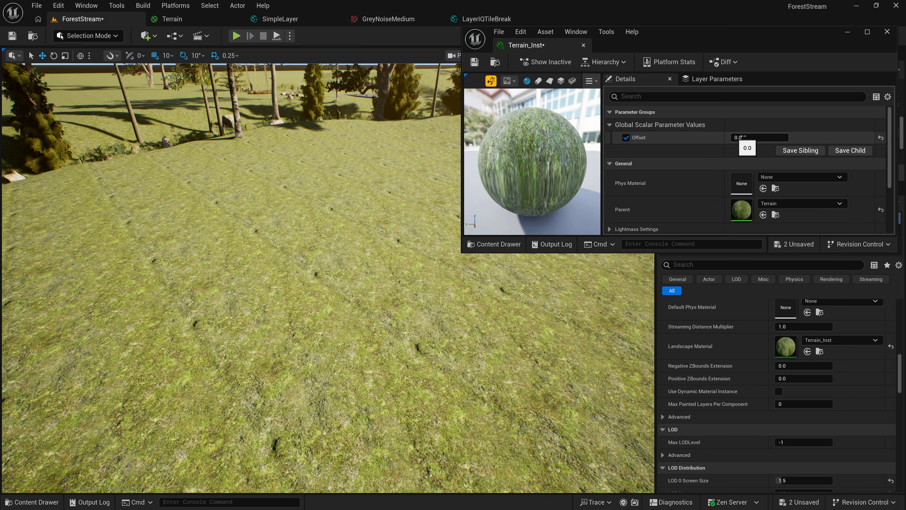
# - Try Offset values of 0.1 and 0.5 in Terrain_Inst to compare the tile breakup on the grass
pyautogui.click(745, 137)
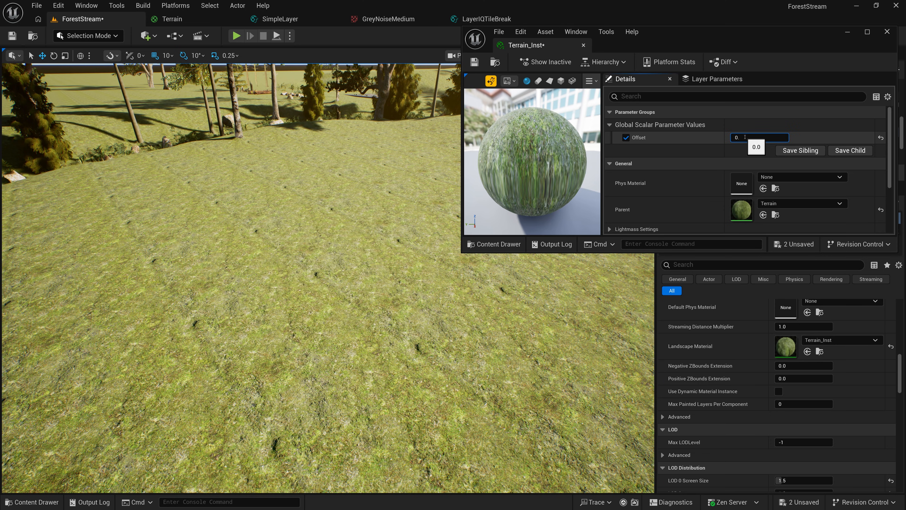
pyautogui.press('Return')
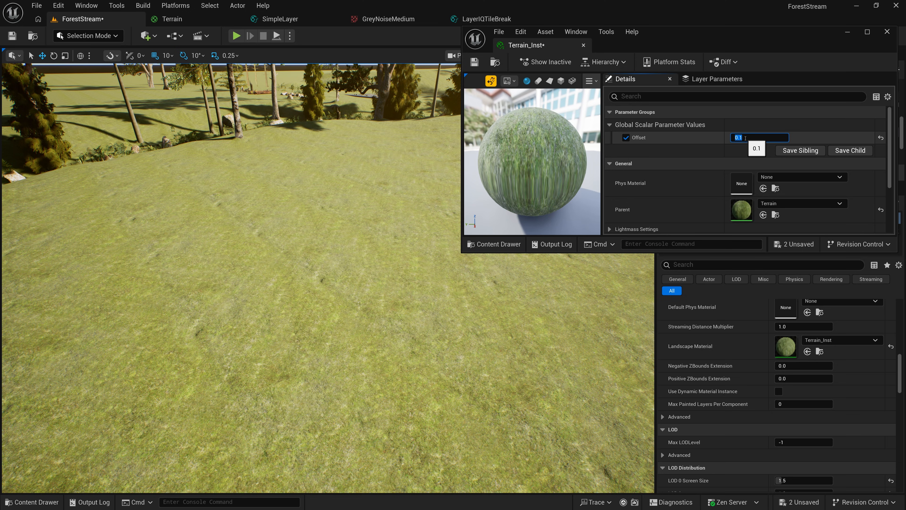
pyautogui.write('0.5')
pyautogui.press('Return')
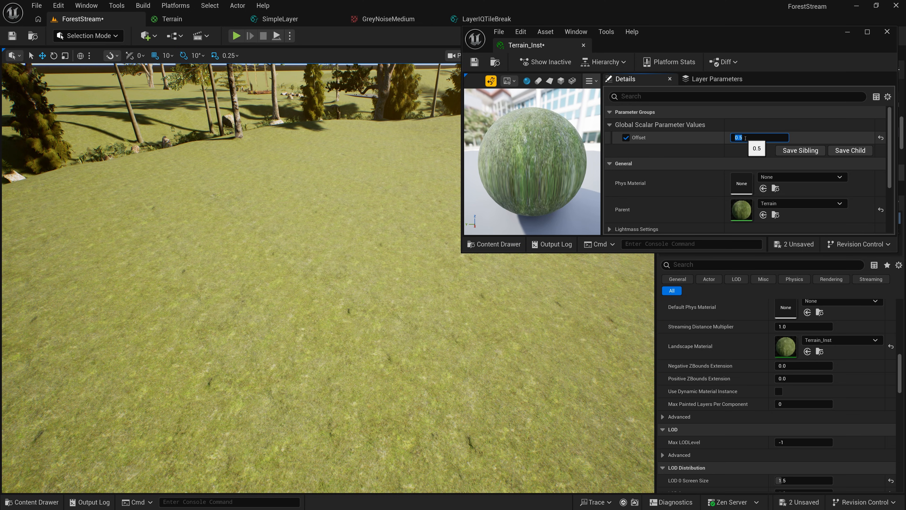
# - Set Terrain_Inst's Offset to 1, examine the grass up close and close the instance's editor window
pyautogui.write('1')
pyautogui.press('Return')
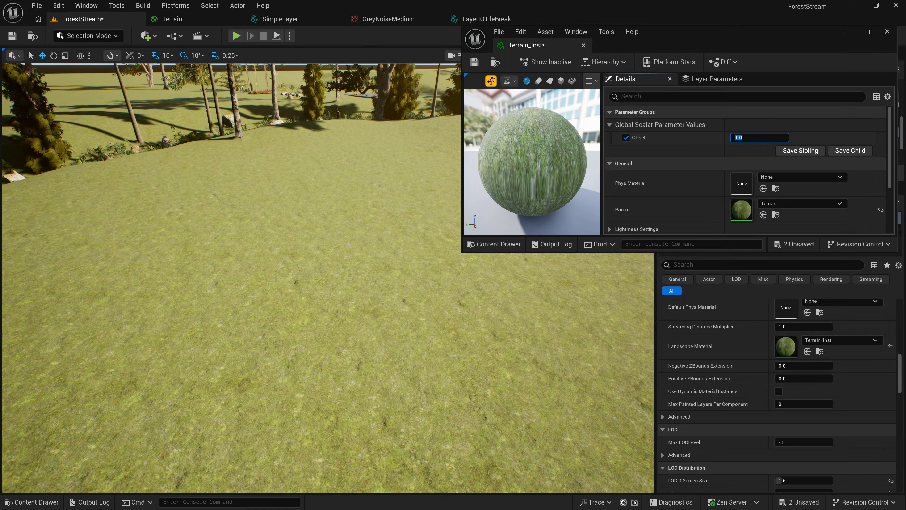
pyautogui.moveTo(328, 278); pyautogui.dragTo(238, 248, button='right')
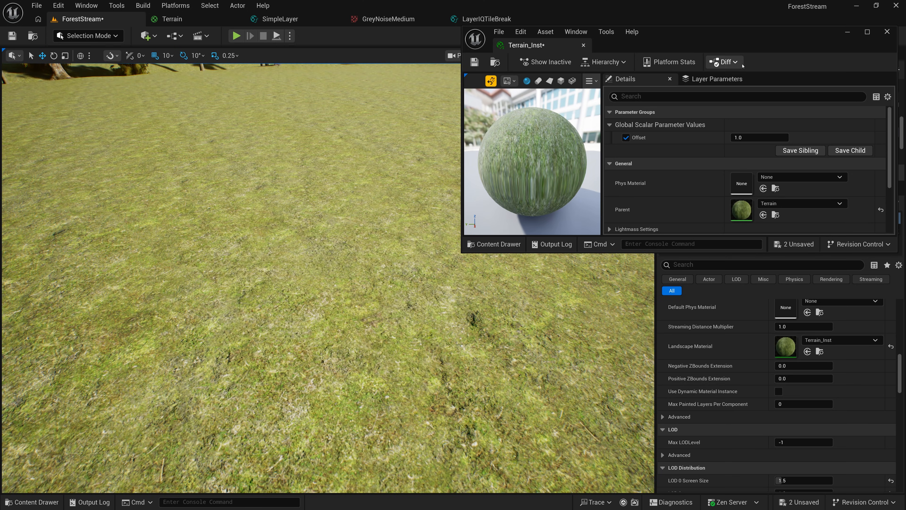
pyautogui.click(887, 32)
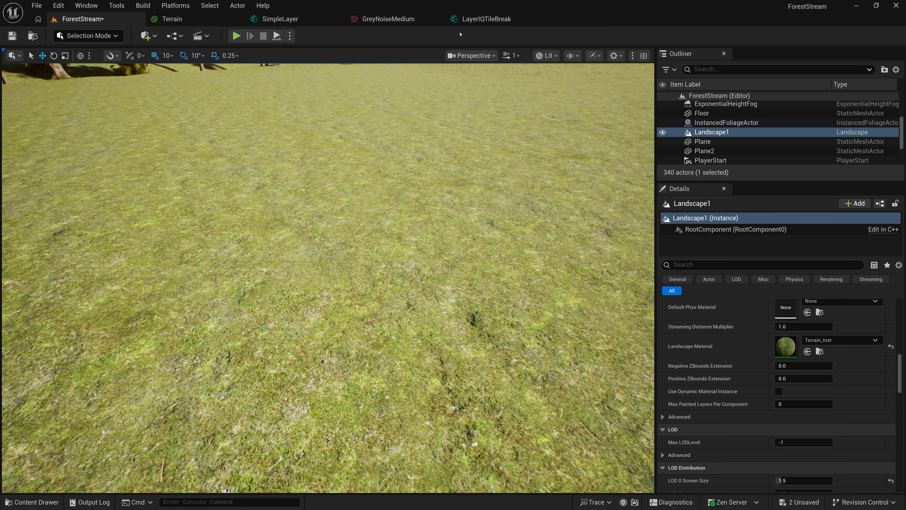
# - Add a Frac node above the Floor node in the LayerIQTileBreak material function
pyautogui.click(474, 20)
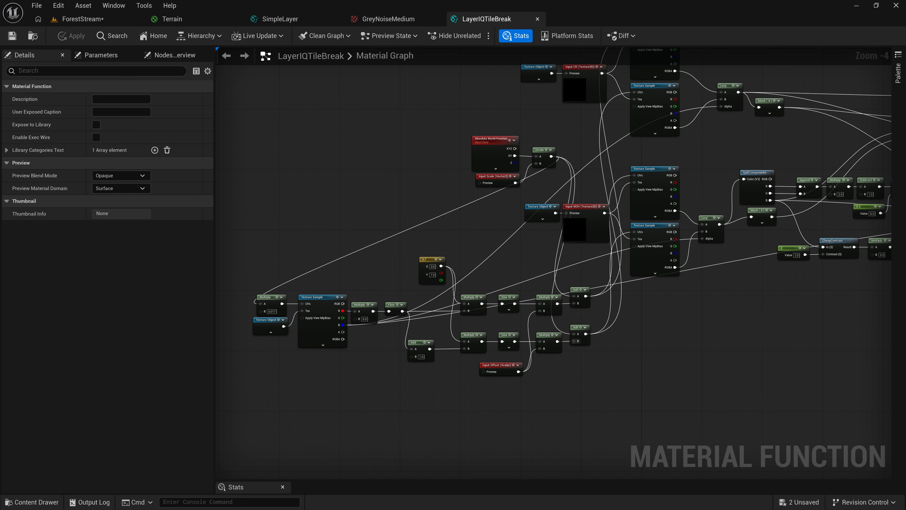
pyautogui.moveTo(401, 207); pyautogui.dragTo(344, 253, button='right')
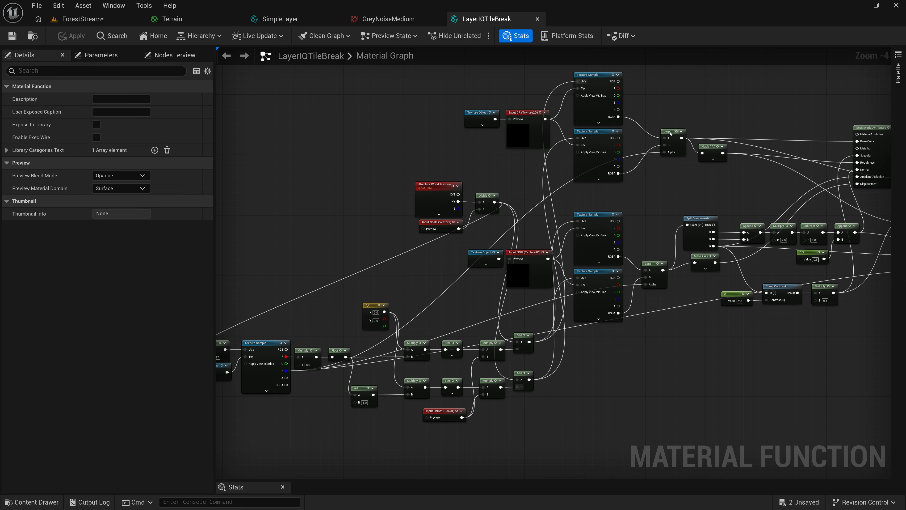
pyautogui.click(265, 344)
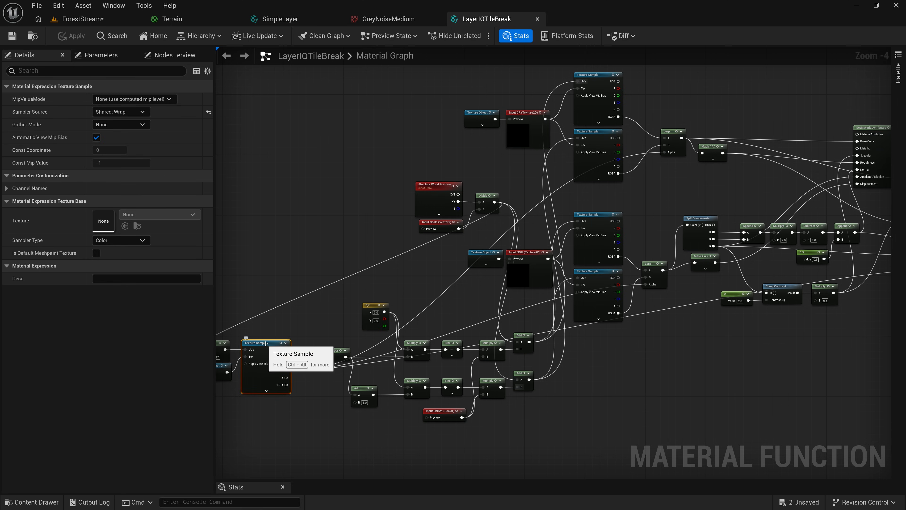
pyautogui.rightClick(334, 325)
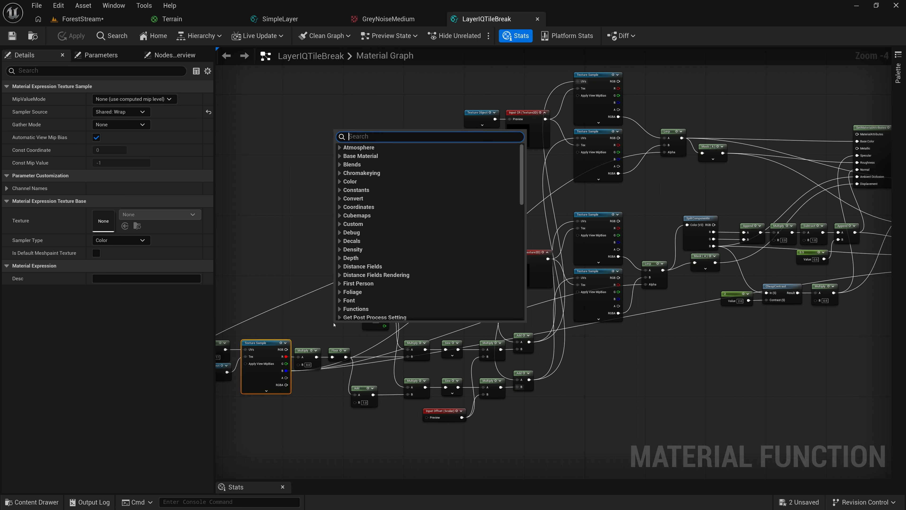
pyautogui.write('frac')
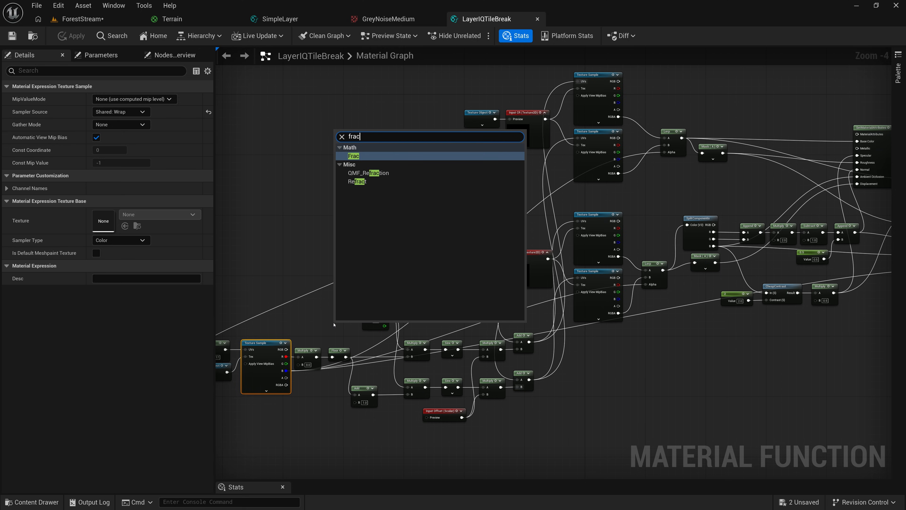
pyautogui.click(368, 158)
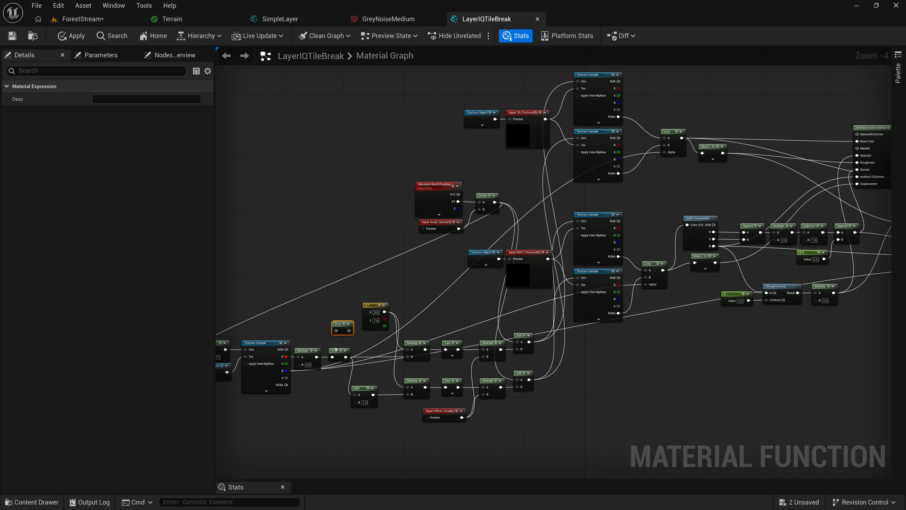
# - Connect the output of the noise Multiply node with B 8.0 to the Frac node's input
pyautogui.scroll(2, 335, 349)
pyautogui.scroll(2, 335, 350)
pyautogui.moveTo(304, 367); pyautogui.dragTo(338, 315)
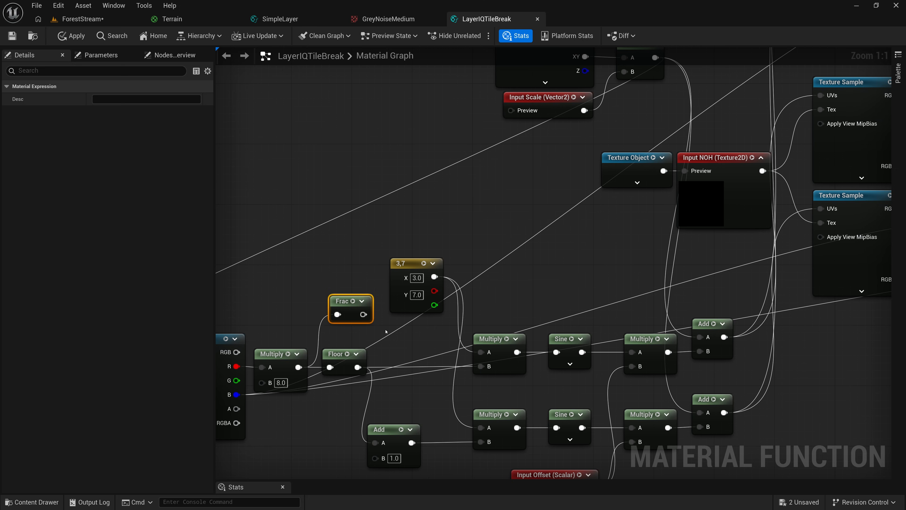
# - Connect the Frac node's output to the Alpha inputs of both the CR and NOH Lerp nodes
pyautogui.scroll(-3, 386, 331)
pyautogui.moveTo(386, 331); pyautogui.dragTo(355, 362, button='right')
pyautogui.moveTo(331, 350); pyautogui.dragTo(757, 109)
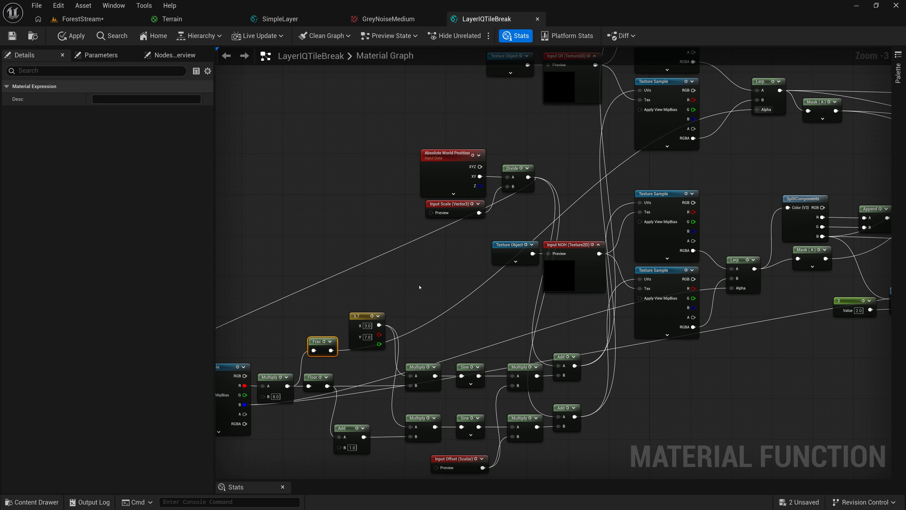
pyautogui.moveTo(331, 350); pyautogui.dragTo(733, 289)
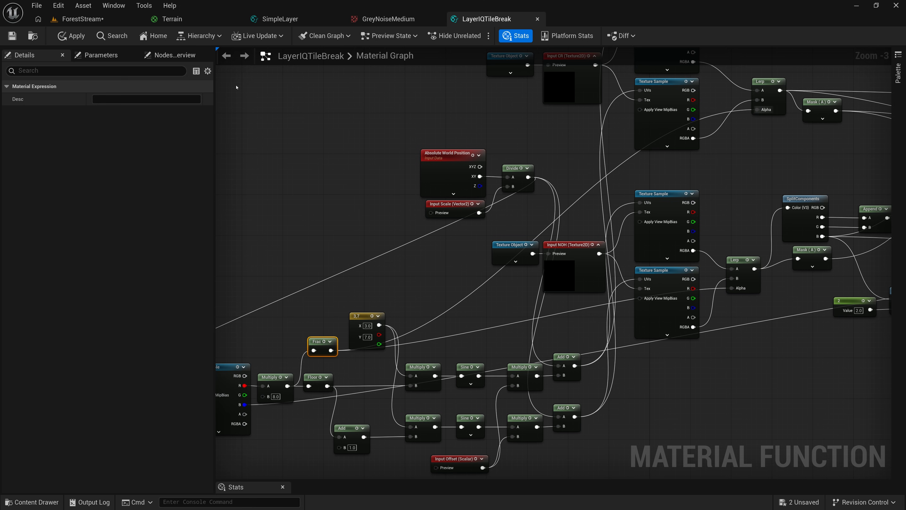
# - Inspect the grass up close in the ForestStream level, glance at the Terrain material and return to LayerIQTileBreak
pyautogui.click(83, 18)
pyautogui.moveTo(328, 279); pyautogui.dragTo(354, 260, button='right')
pyautogui.press('w')
pyautogui.press('w')
pyautogui.press('w')
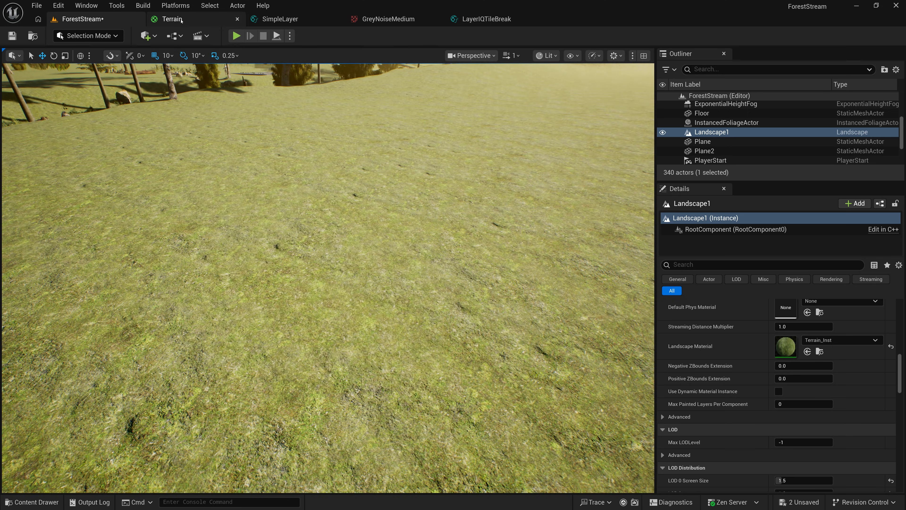
pyautogui.click(172, 19)
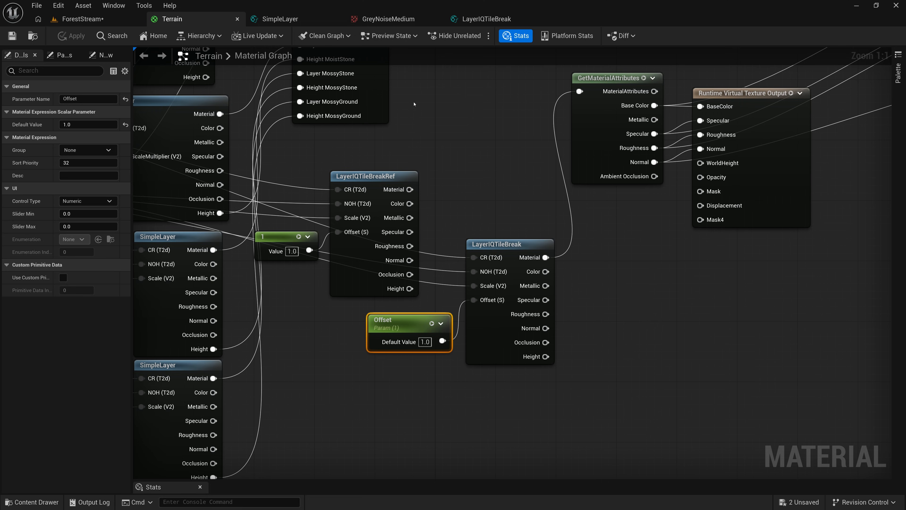
pyautogui.click(486, 19)
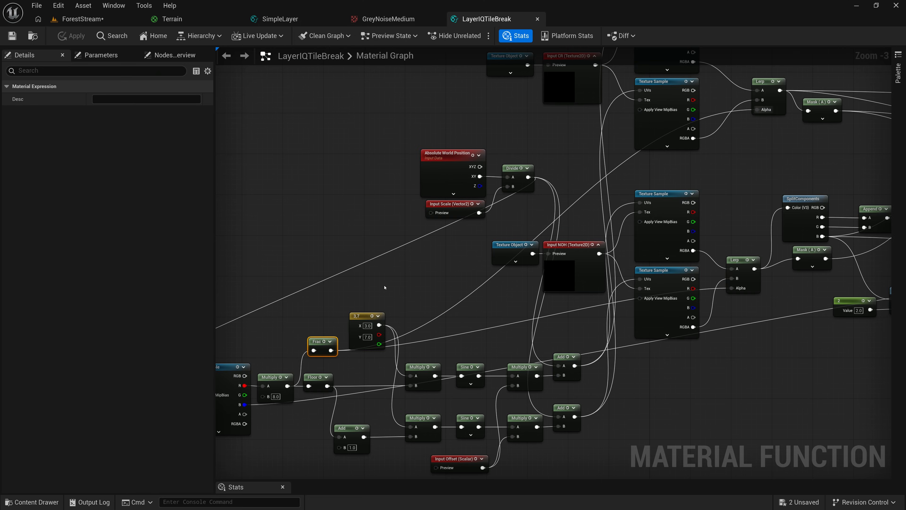
# - Add a Subtract node that takes the lower CR Texture Sample's RGB from the upper CR Texture Sample's RGB
pyautogui.moveTo(753, 148); pyautogui.dragTo(525, 297, button='right')
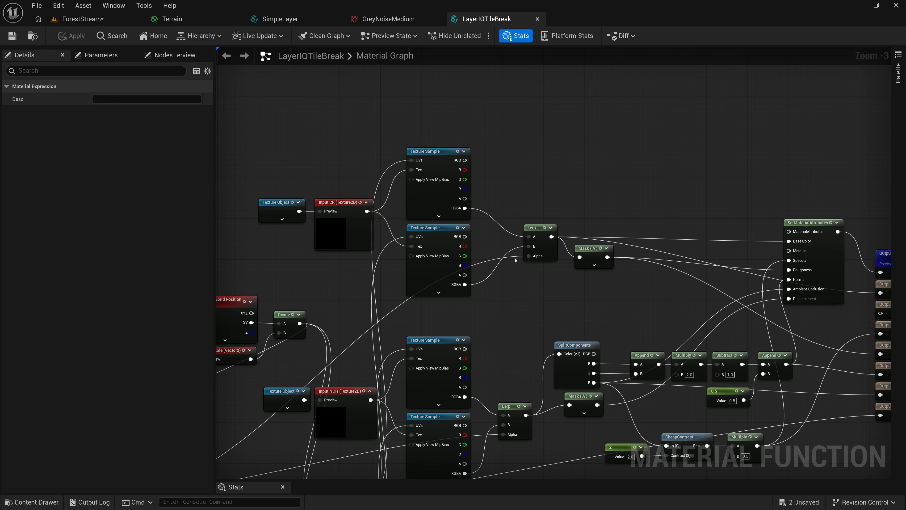
pyautogui.moveTo(436, 316); pyautogui.dragTo(578, 231, button='right')
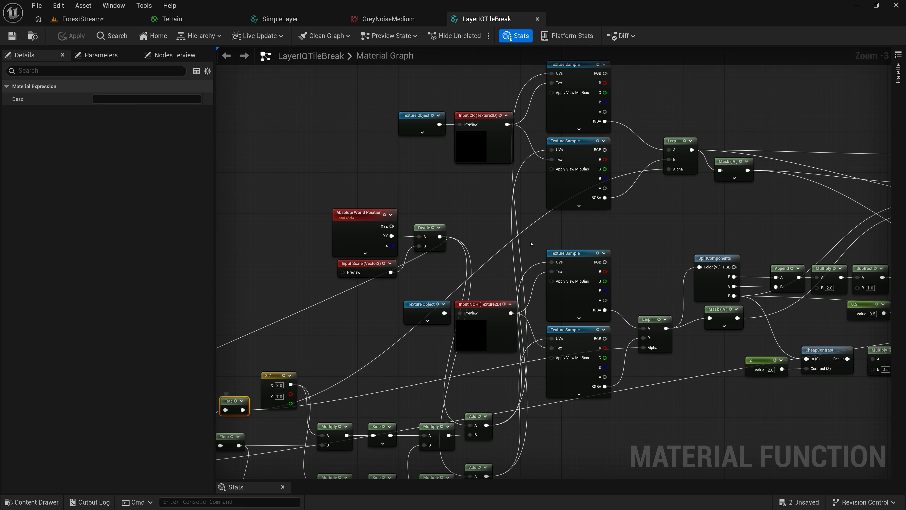
pyautogui.moveTo(662, 193); pyautogui.dragTo(571, 251, button='right')
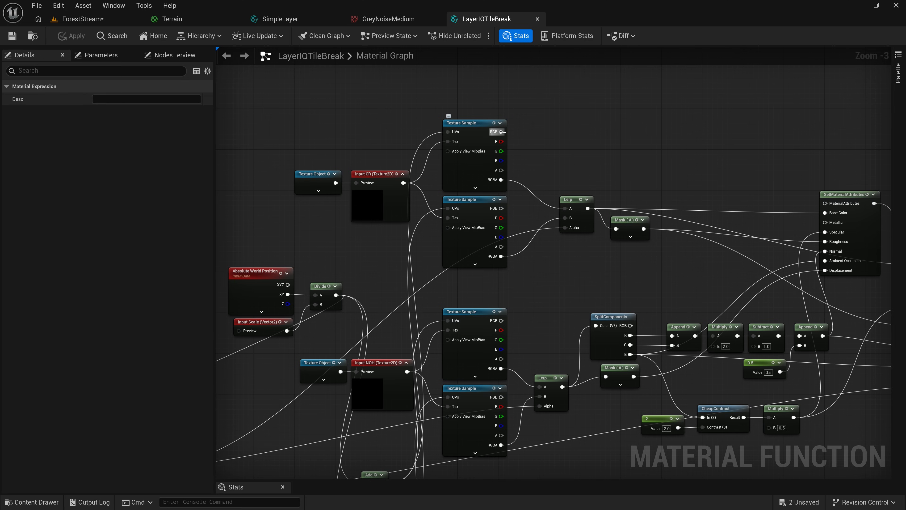
pyautogui.moveTo(501, 132); pyautogui.dragTo(571, 120)
pyautogui.write('sub')
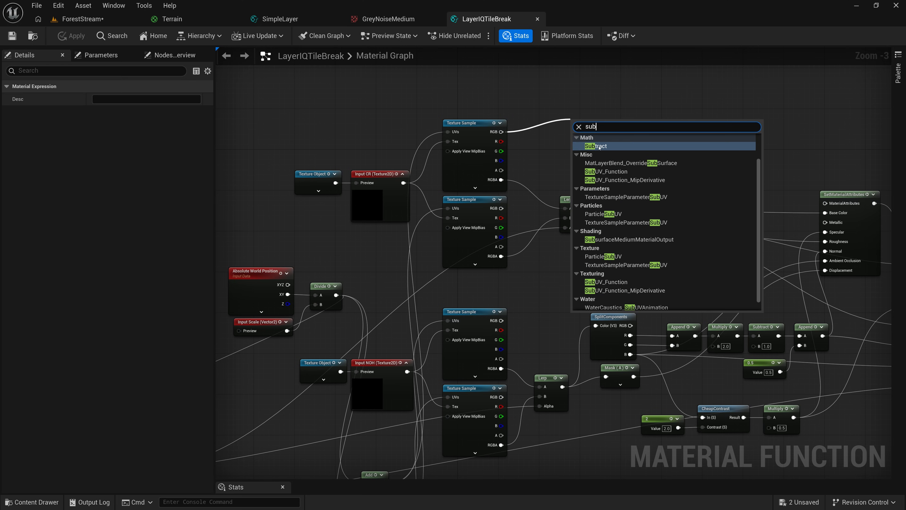
pyautogui.click(599, 146)
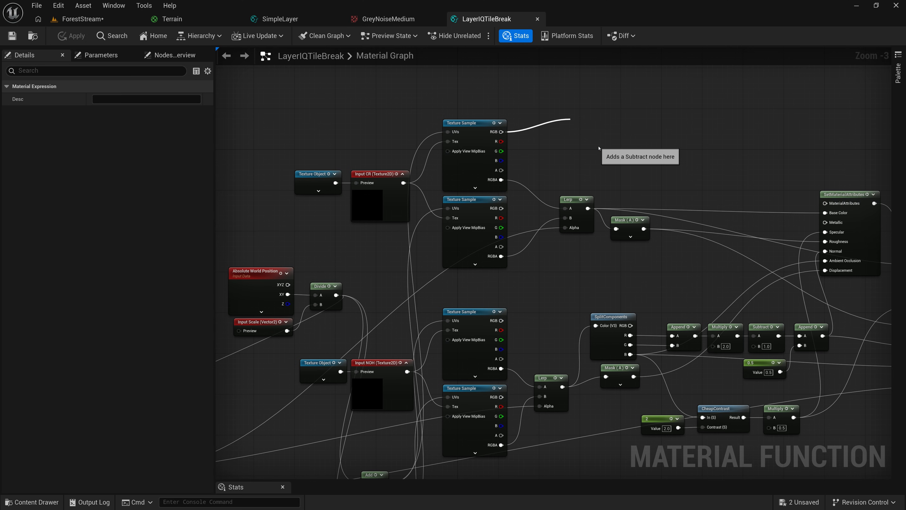
pyautogui.moveTo(502, 208); pyautogui.dragTo(576, 142)
pyautogui.scroll(2, 585, 131)
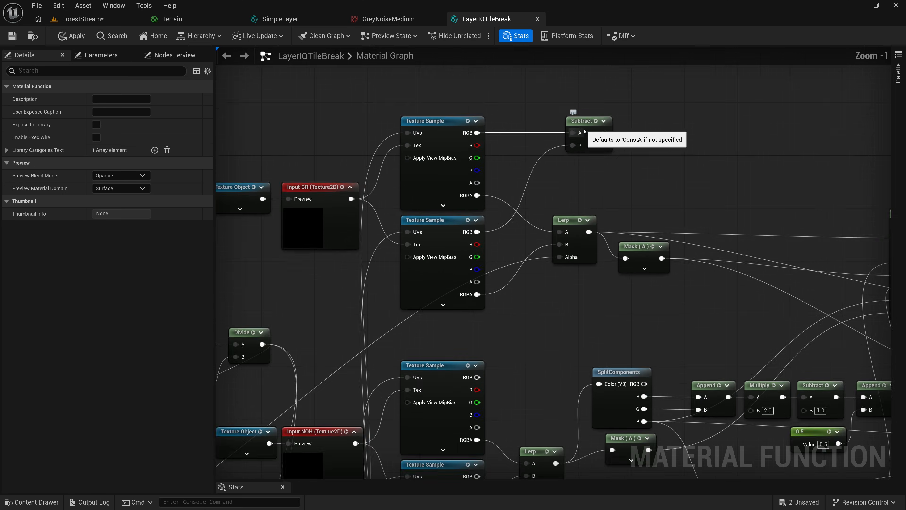
# - Move the new Subtract node closer to the texture samples and feed its output into a new SplitComponents node
pyautogui.moveTo(591, 125)
pyautogui.mouseDown()
pyautogui.moveTo(550, 126)
pyautogui.moveTo(597, 133)
pyautogui.mouseUp()
pyautogui.write('split')
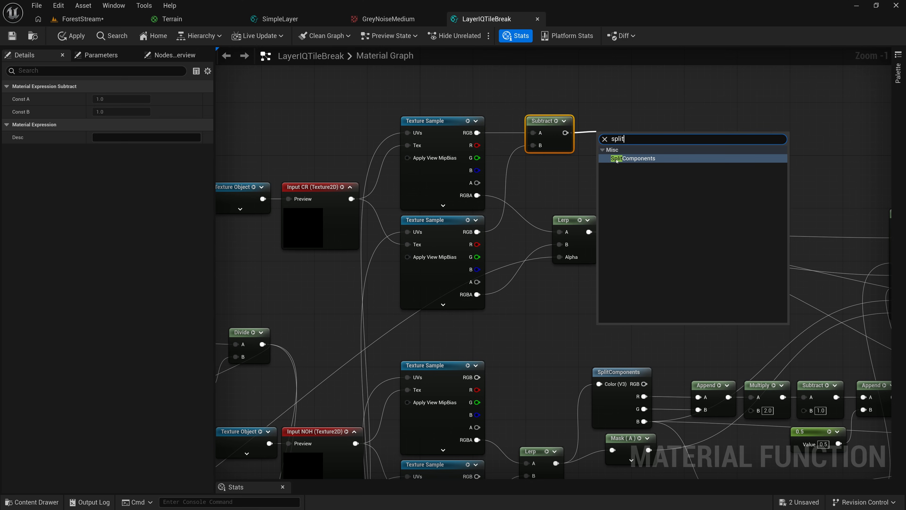
pyautogui.click(616, 158)
# - Sum the R, G and B outputs of the new SplitComponents node using two chained Add nodes
pyautogui.moveTo(615, 125); pyautogui.dragTo(648, 141)
pyautogui.write('add')
pyautogui.click(667, 193)
pyautogui.moveTo(605, 158); pyautogui.dragTo(679, 149)
pyautogui.write('ad')
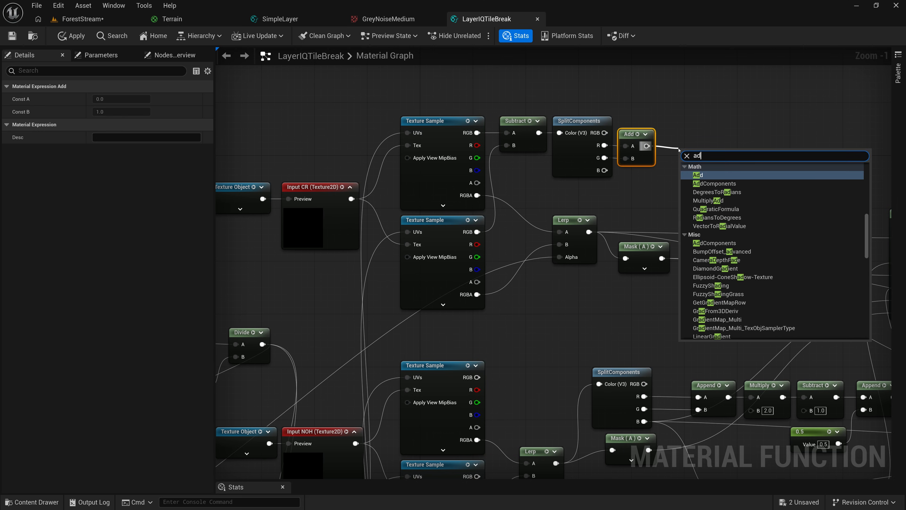
pyautogui.click(699, 175)
pyautogui.moveTo(604, 171); pyautogui.dragTo(711, 157)
# - Multiply the channel sum by 0.1 with a new Multiply node placed beside the second Add node
pyautogui.write('multiply')
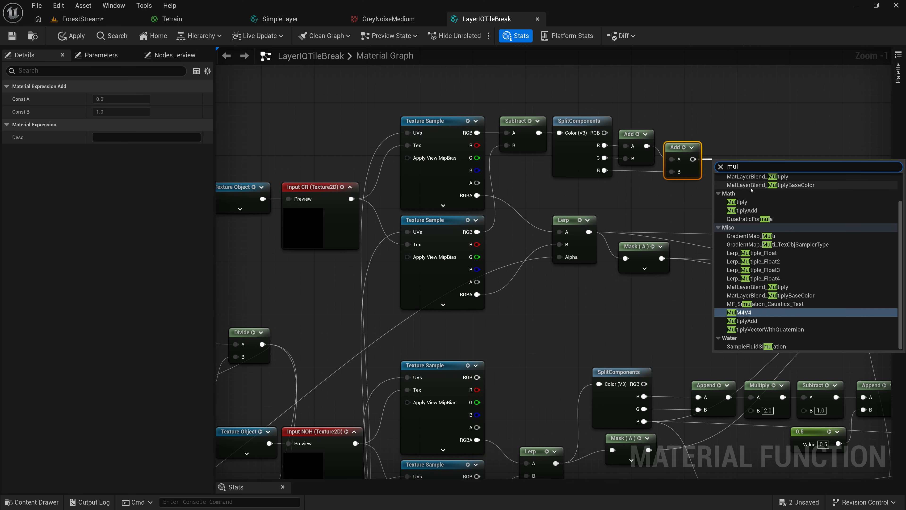
pyautogui.click(737, 199)
pyautogui.click(733, 185)
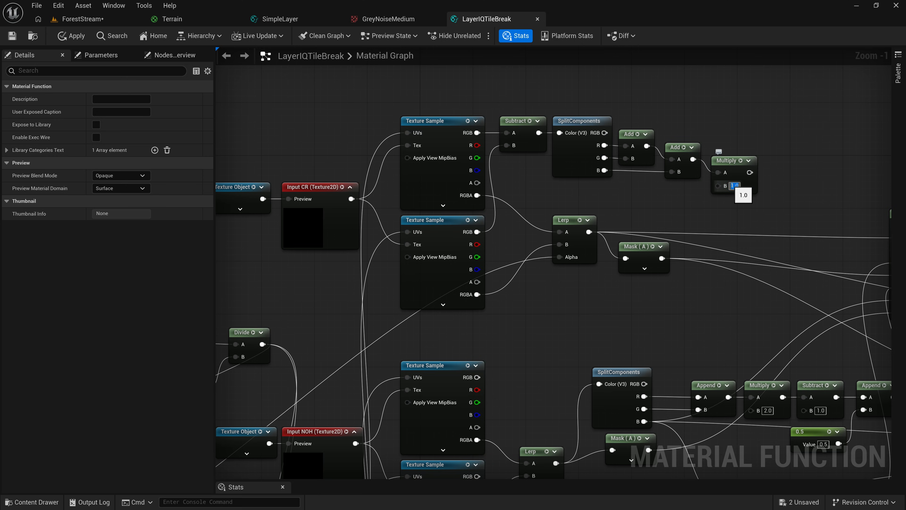
pyautogui.write('0.1')
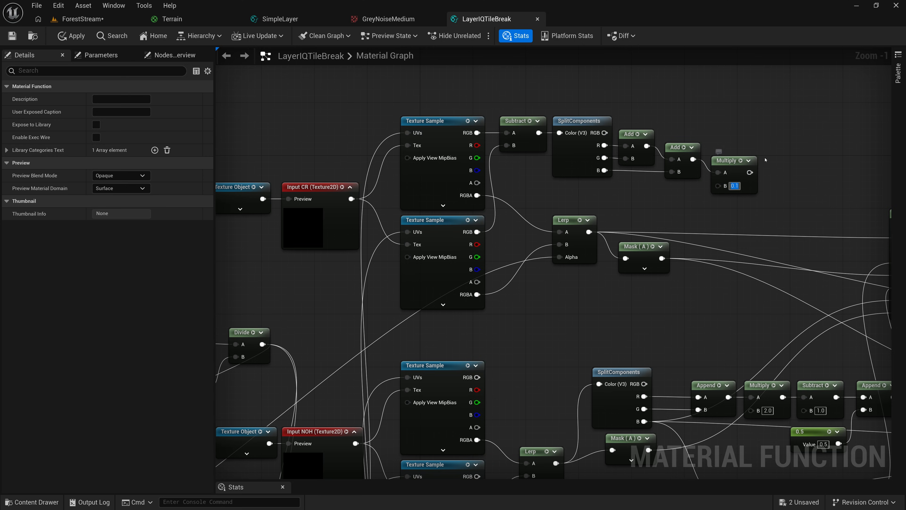
pyautogui.moveTo(723, 161); pyautogui.dragTo(718, 150)
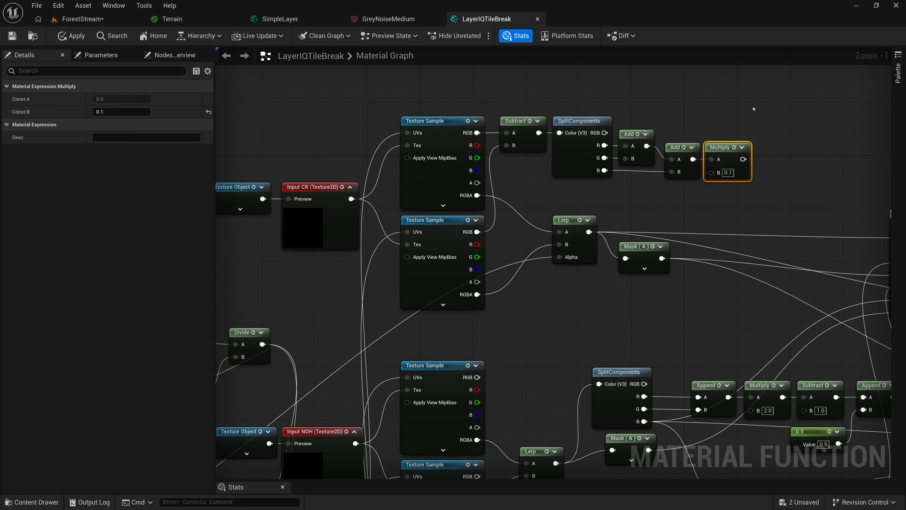
# - Add a Subtract node with the Frac output as A and the 0.1 Multiply result as B, placed just past the Multiply
pyautogui.scroll(-2, 314, 288)
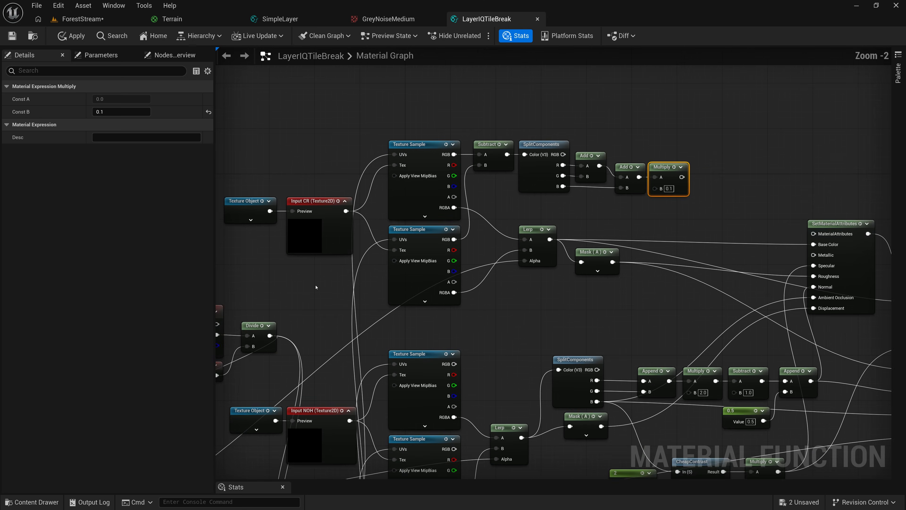
pyautogui.moveTo(326, 306); pyautogui.dragTo(580, 169, button='right')
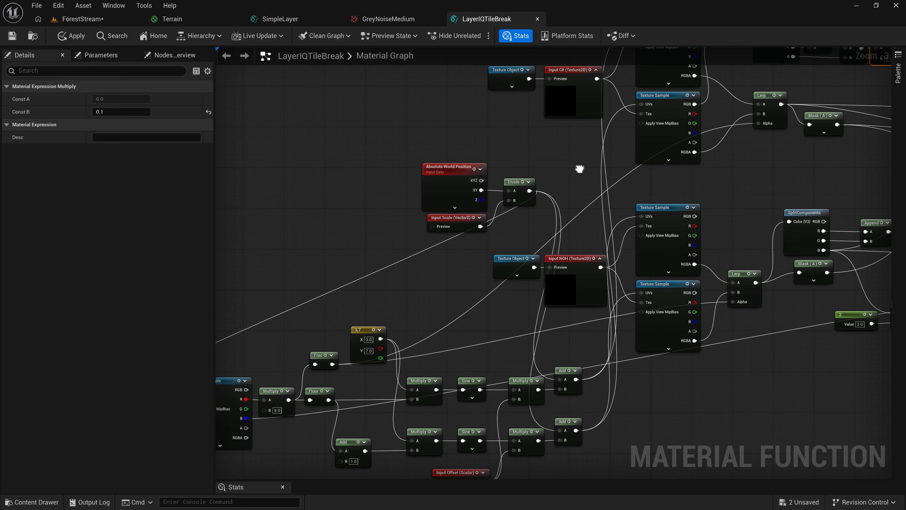
pyautogui.moveTo(333, 364); pyautogui.dragTo(767, 253)
pyautogui.write('s')
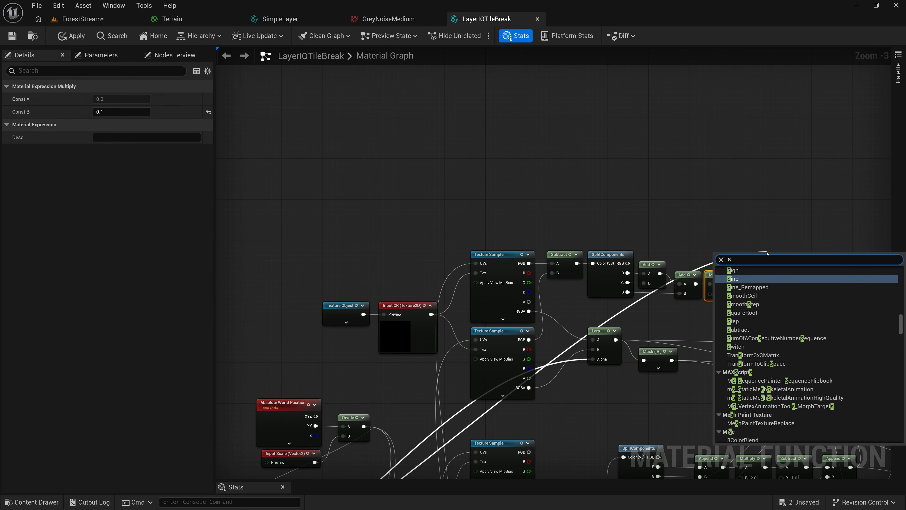
pyautogui.write('ub')
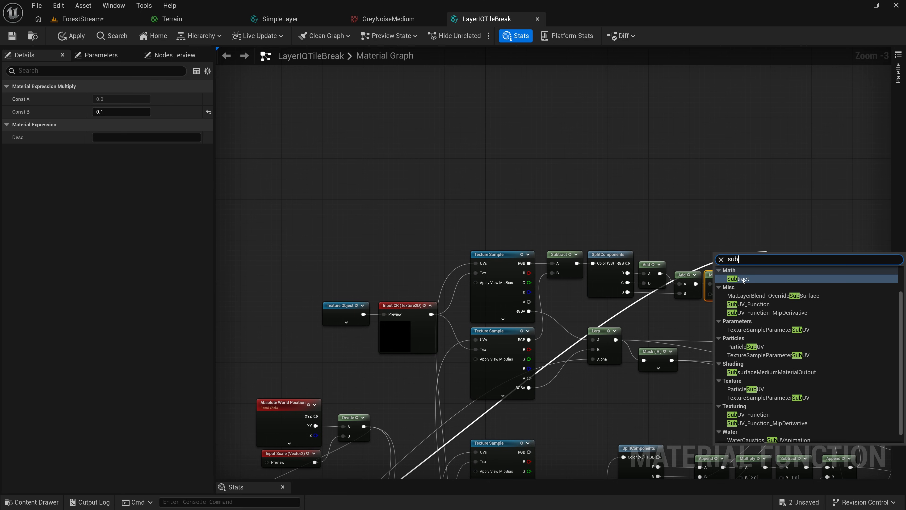
pyautogui.click(743, 281)
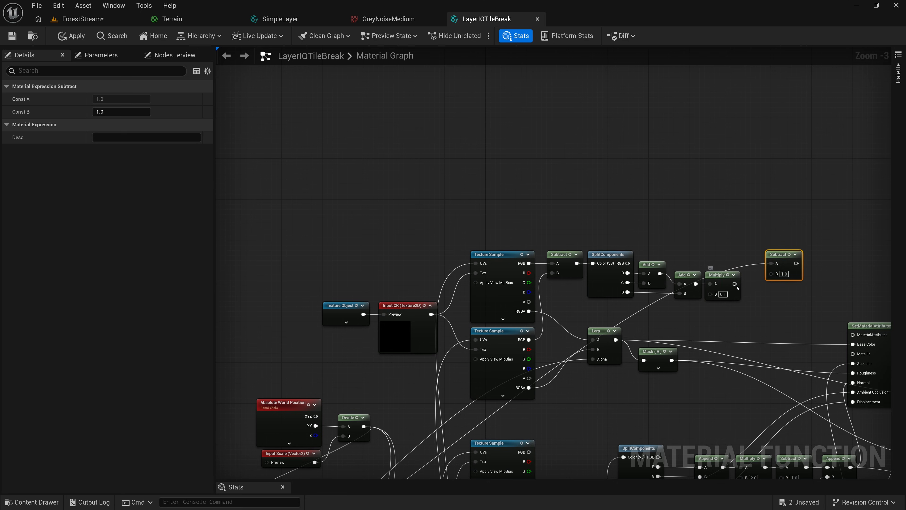
pyautogui.moveTo(734, 284); pyautogui.dragTo(772, 274)
pyautogui.scroll(7, 731, 291)
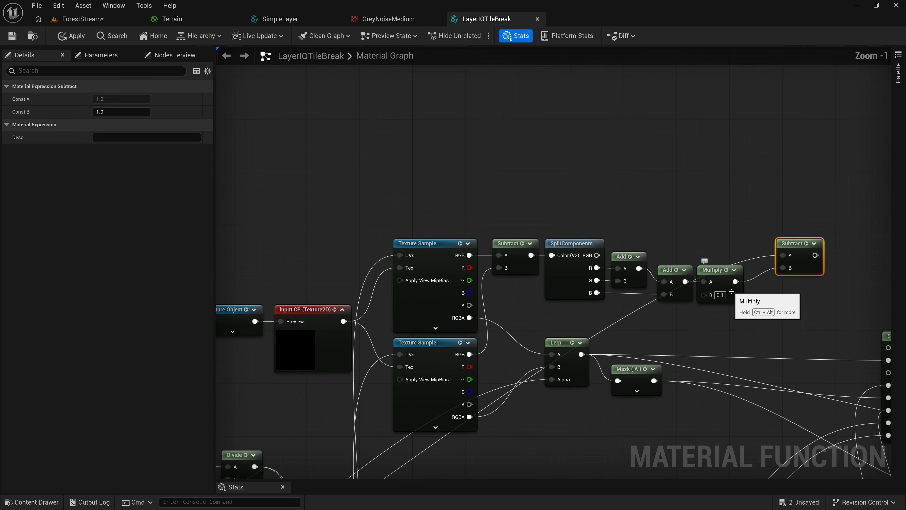
pyautogui.moveTo(681, 235); pyautogui.dragTo(517, 175, button='right')
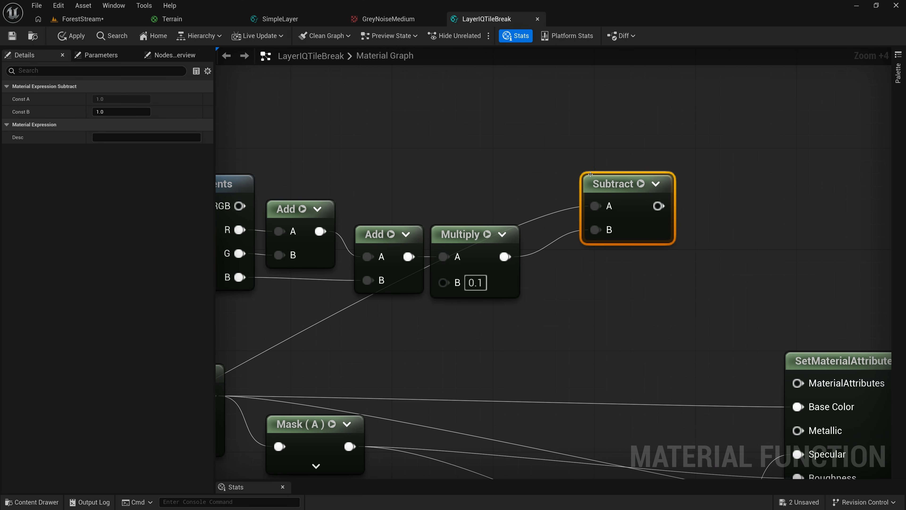
pyautogui.moveTo(619, 185); pyautogui.dragTo(565, 188)
# - Add a SmoothStep node after the Frac Subtract, wiring the Subtract output to Value and leaving Min disconnected
pyautogui.moveTo(608, 206); pyautogui.dragTo(647, 204)
pyautogui.write('smooth')
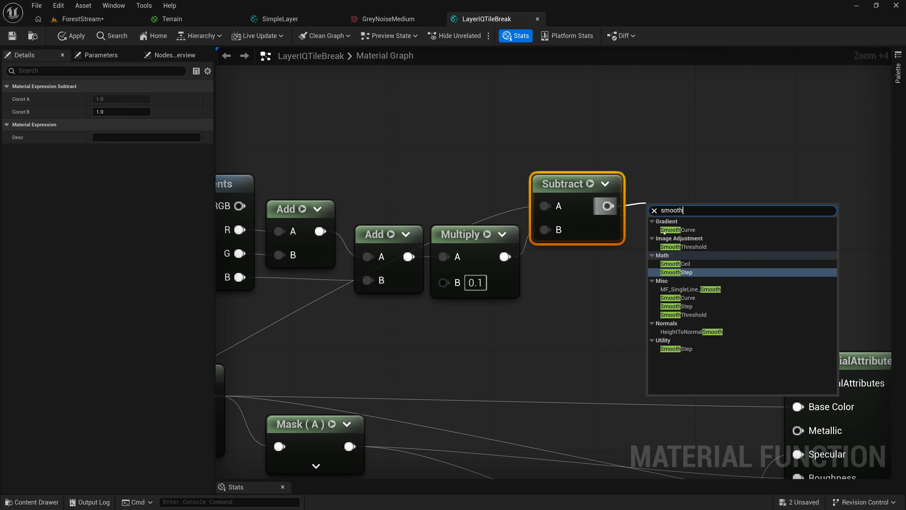
pyautogui.click(676, 272)
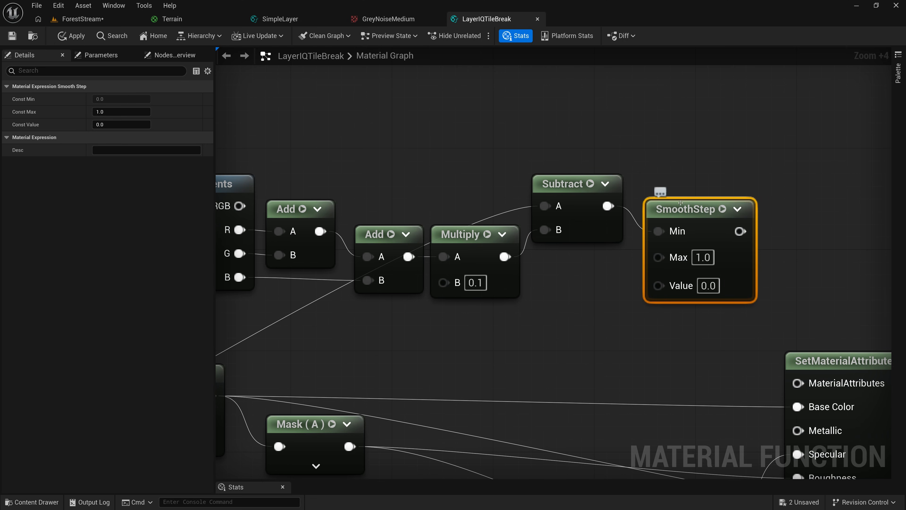
pyautogui.moveTo(681, 203); pyautogui.dragTo(692, 200)
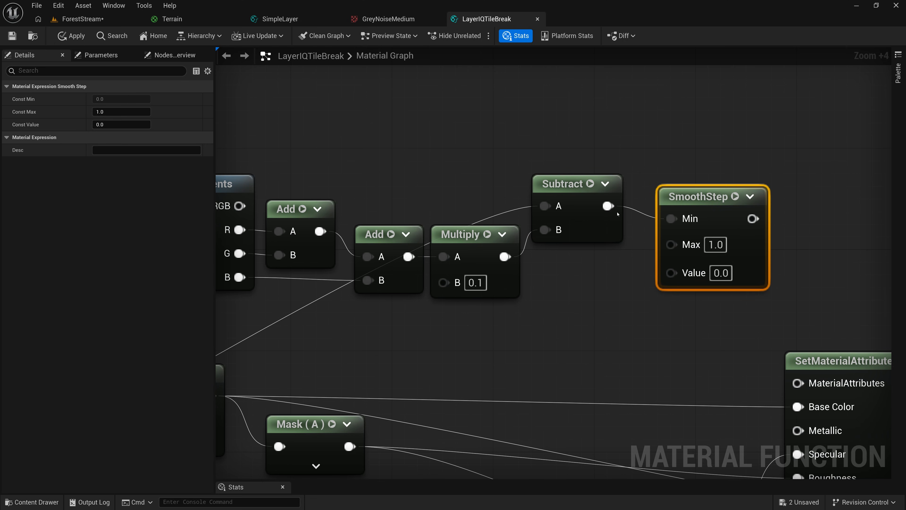
pyautogui.moveTo(609, 206); pyautogui.dragTo(671, 273)
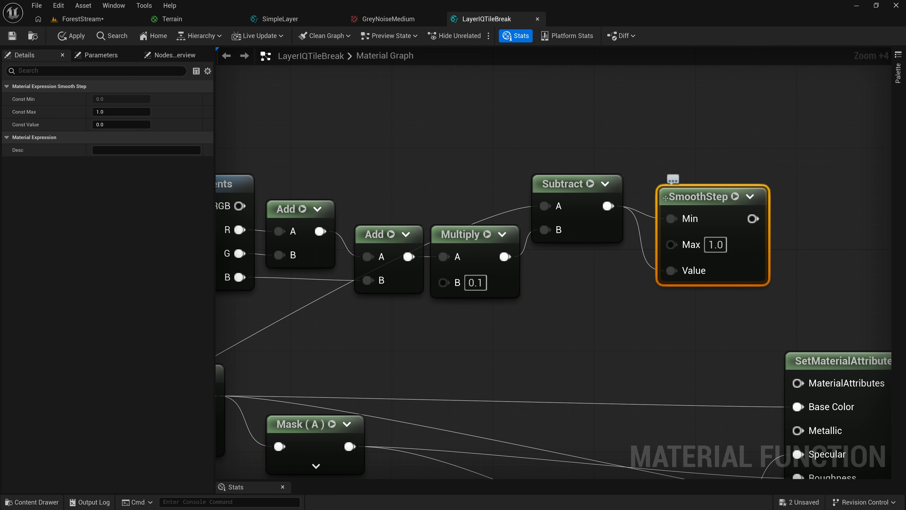
pyautogui.click(645, 216)
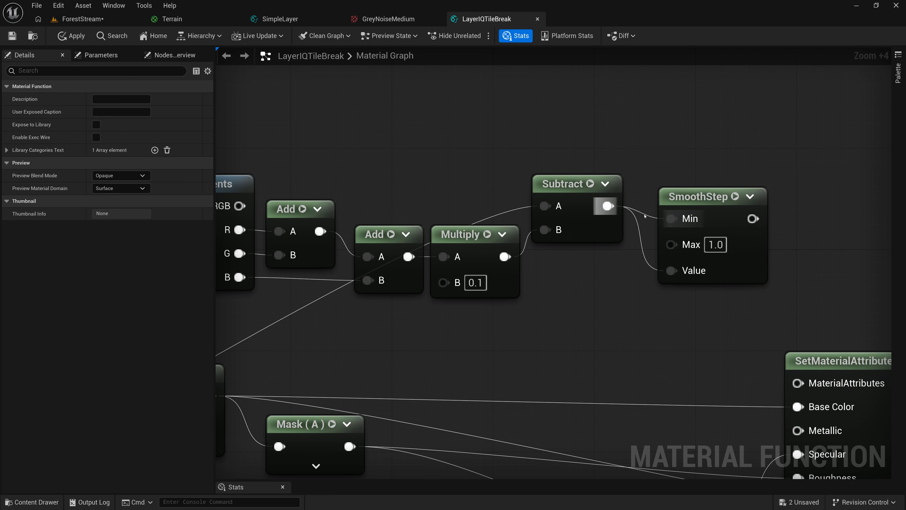
pyautogui.keyDown('alt'); pyautogui.click(646, 215); pyautogui.keyUp('alt')
# - Set the SmoothStep node's Min to 0.2 and Max to 0.8, and move the node slightly above the Subtract
pyautogui.moveTo(697, 197); pyautogui.dragTo(701, 171)
pyautogui.click(709, 194)
pyautogui.write('0.2')
pyautogui.click(715, 224)
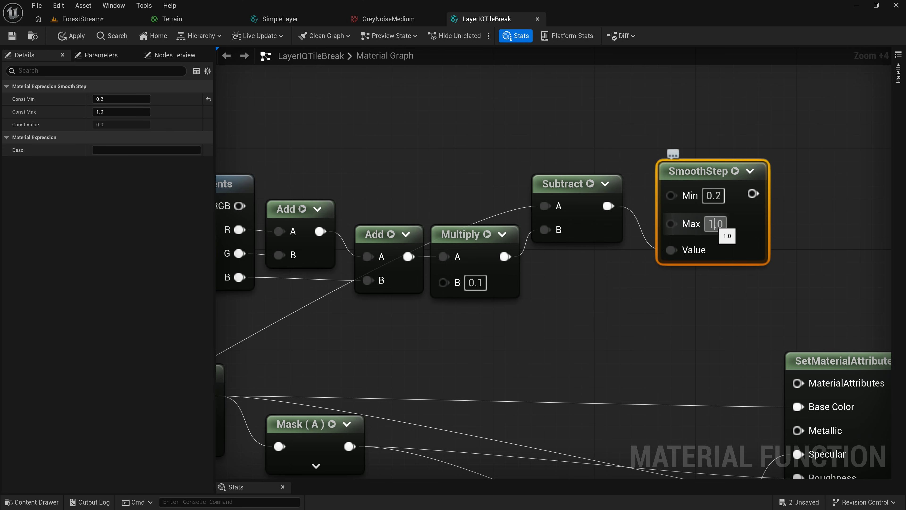
pyautogui.hotkey('ctrl', 'a')
pyautogui.write('0.')
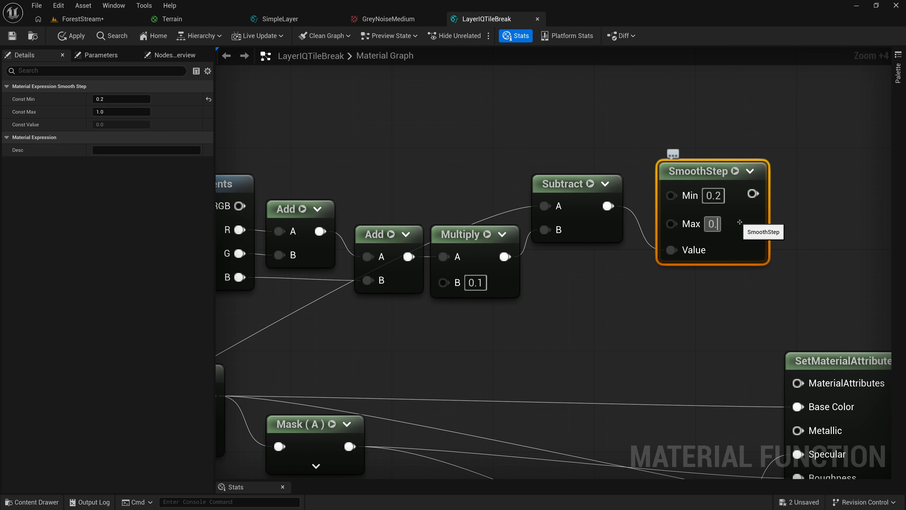
pyautogui.write('8')
pyautogui.moveTo(703, 177); pyautogui.dragTo(678, 139)
# - Connect the SmoothStep output to the Alpha inputs of both the CR and NOH Lerp nodes
pyautogui.scroll(-5, 646, 268)
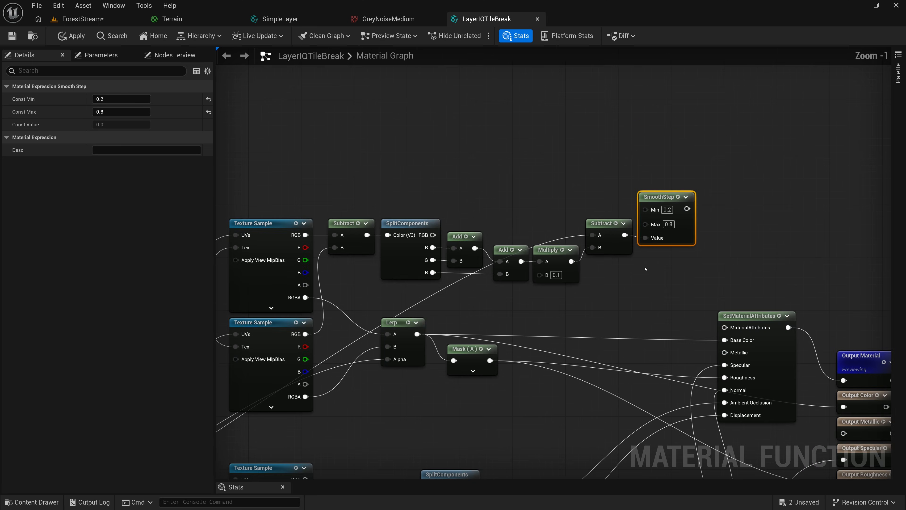
pyautogui.moveTo(628, 284); pyautogui.dragTo(730, 197, button='right')
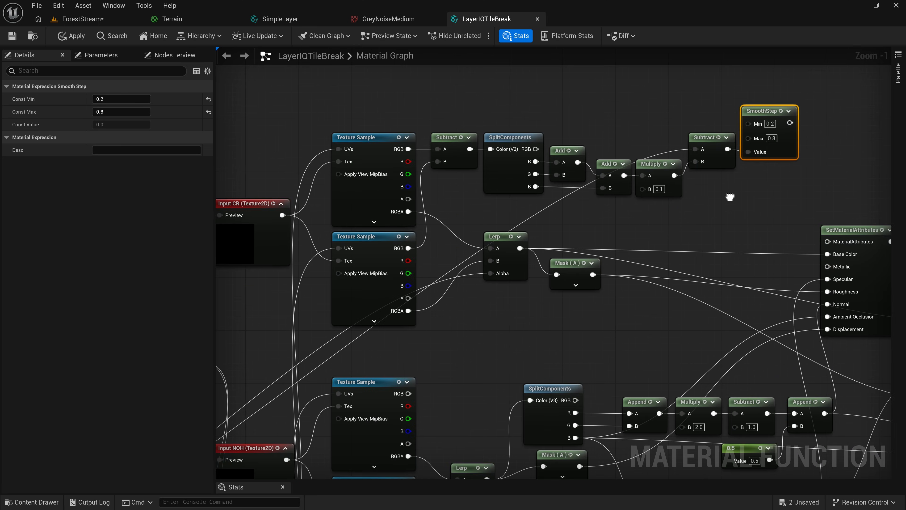
pyautogui.click(364, 138)
pyautogui.click(364, 238)
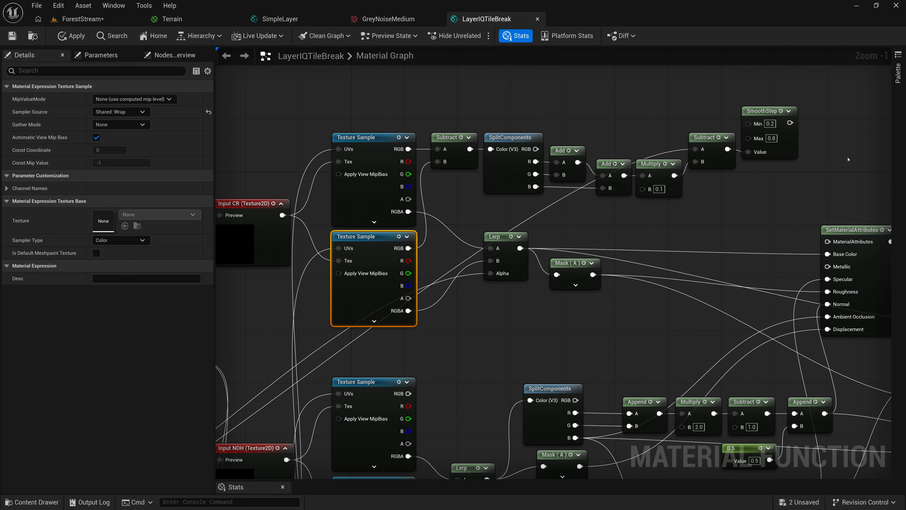
pyautogui.moveTo(794, 123); pyautogui.dragTo(491, 273)
pyautogui.moveTo(526, 325); pyautogui.dragTo(528, 302, button='right')
pyautogui.moveTo(793, 99); pyautogui.dragTo(459, 343)
pyautogui.moveTo(532, 175); pyautogui.dragTo(483, 304, button='right')
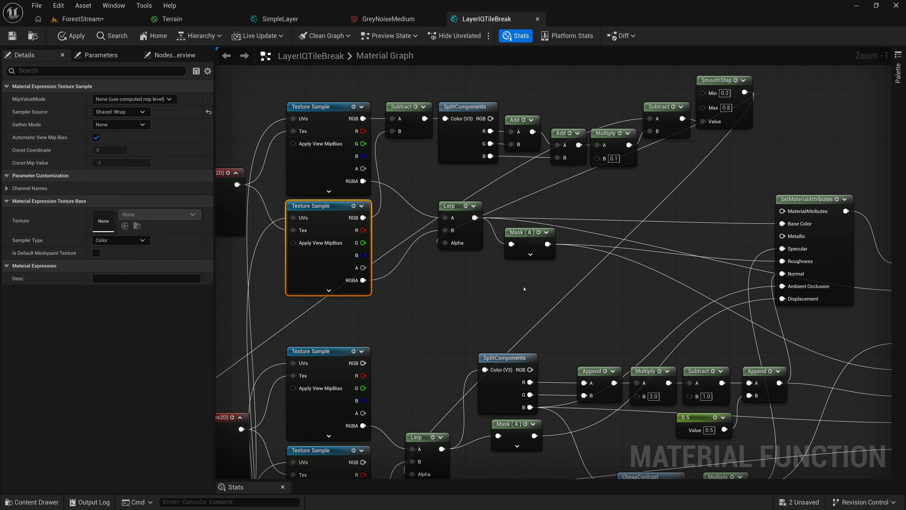
# - Apply the LayerIQTileBreak changes and look at the landscape up close in the ForestStream level
pyautogui.moveTo(703, 243); pyautogui.dragTo(495, 272, button='right')
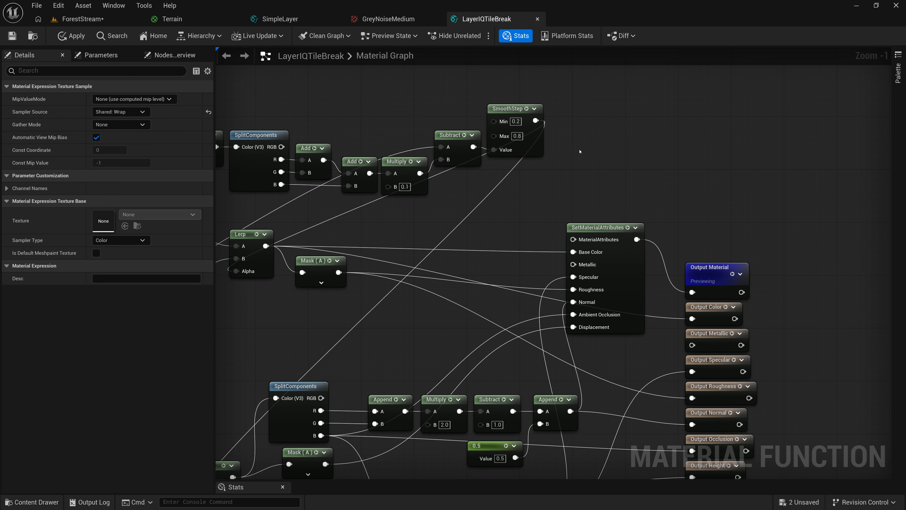
pyautogui.scroll(-4, 564, 176)
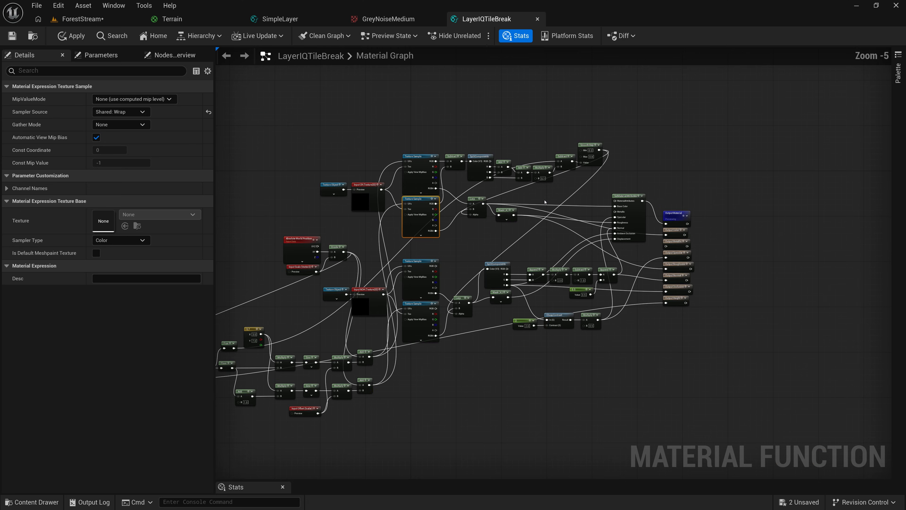
pyautogui.moveTo(235, 348); pyautogui.dragTo(666, 246)
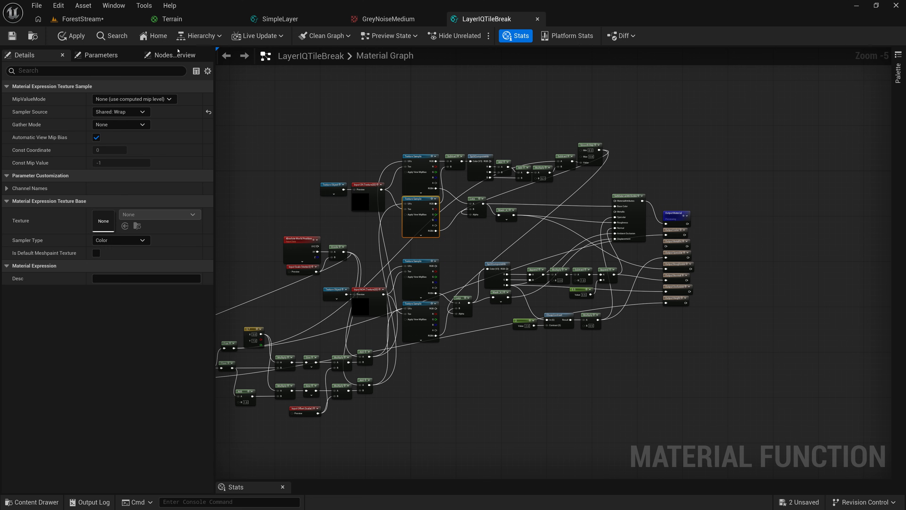
pyautogui.click(83, 20)
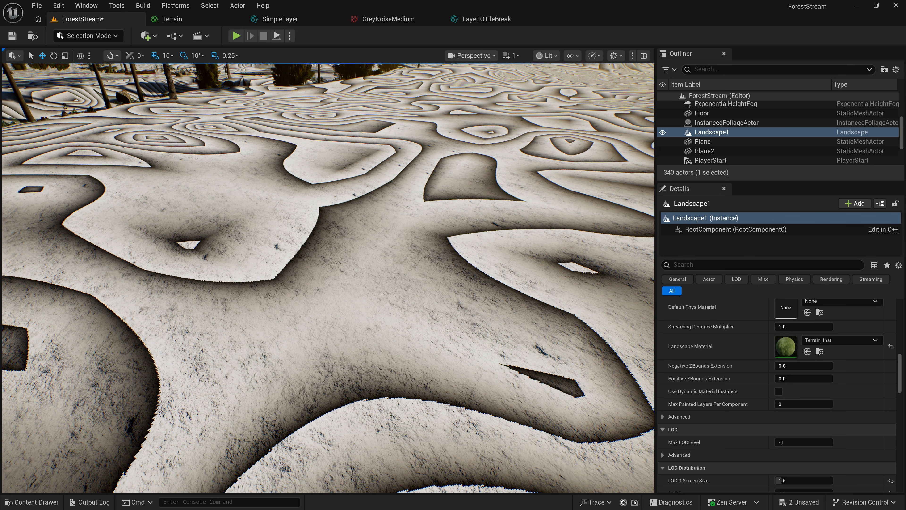
pyautogui.moveTo(329, 278); pyautogui.dragTo(329, 308, button='right')
pyautogui.press('w')
pyautogui.press('s')
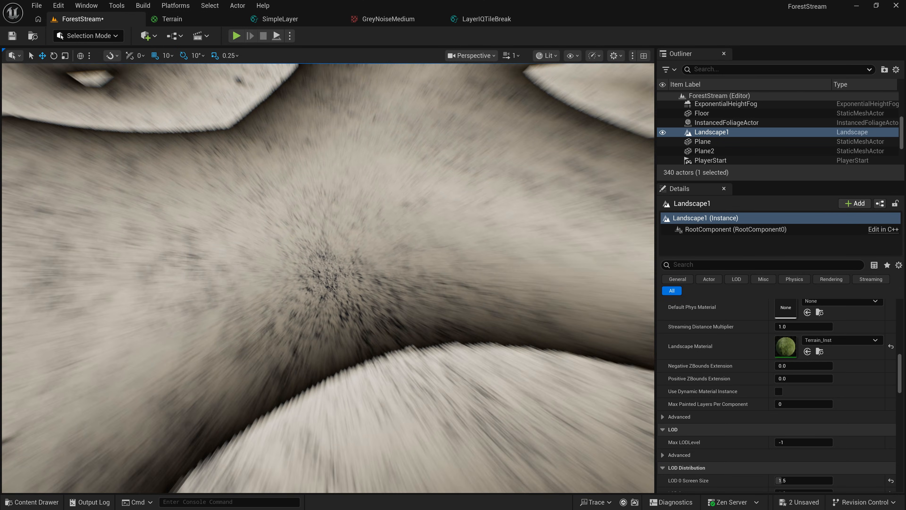
# - Wire the SmoothStep output to Output Color in LayerIQTileBreak to preview the blend alpha, and apply the change
pyautogui.click(172, 19)
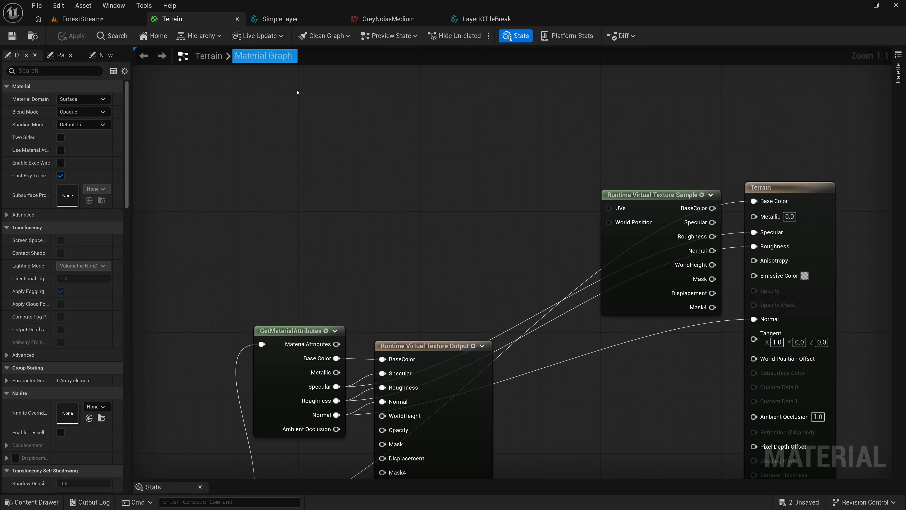
pyautogui.click(486, 19)
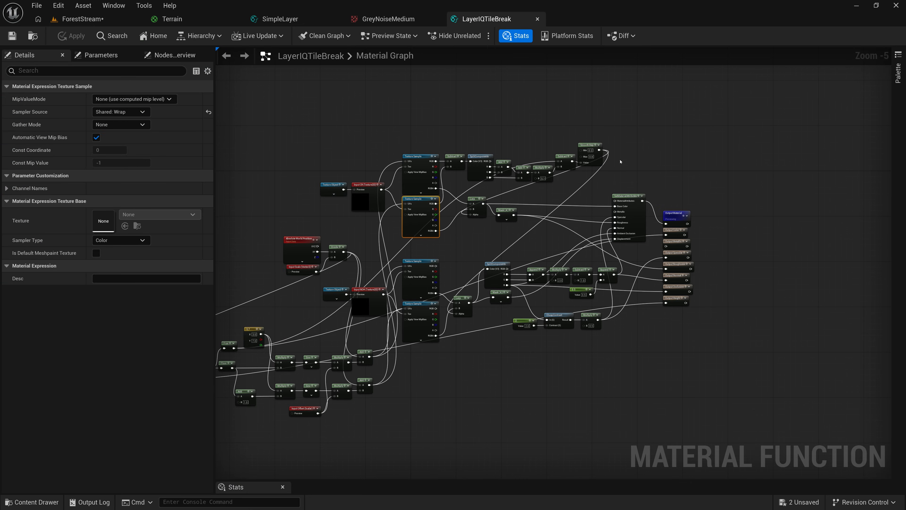
pyautogui.scroll(7, 610, 153)
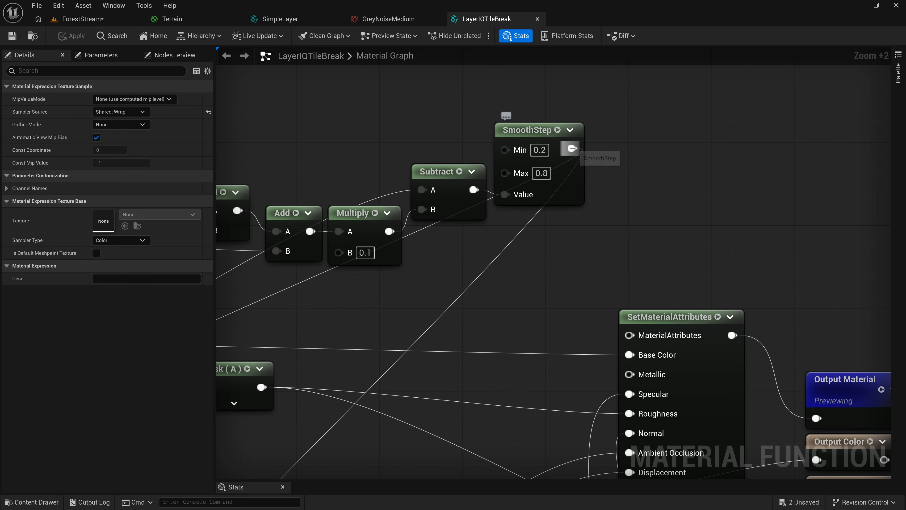
pyautogui.moveTo(816, 409); pyautogui.dragTo(728, 258)
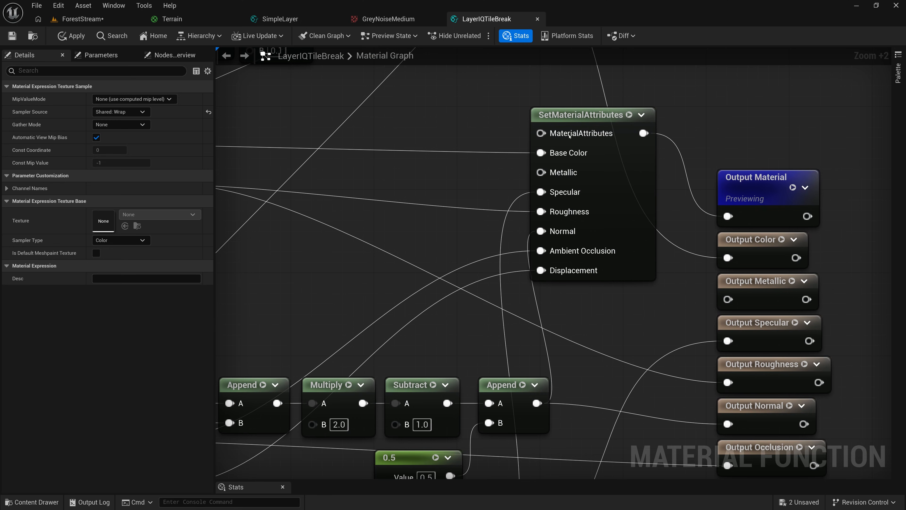
pyautogui.click(12, 37)
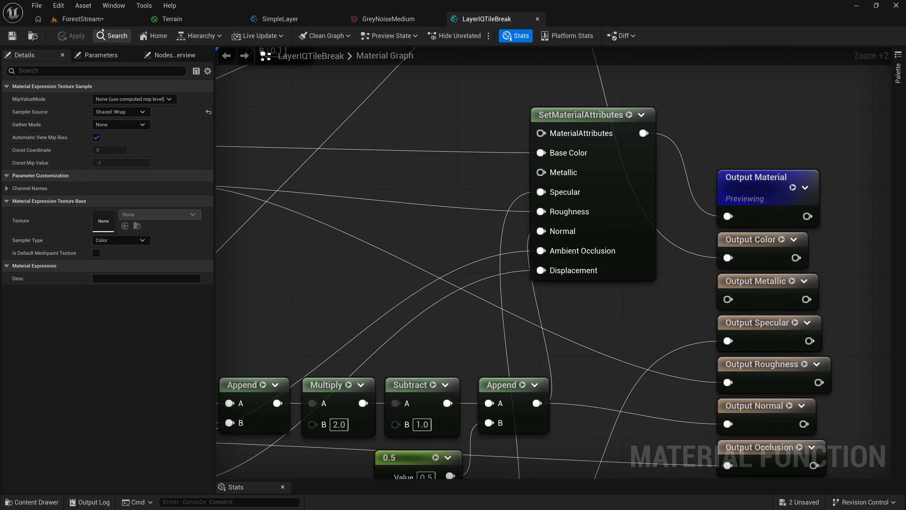
# - Examine the SmoothStep mask on the ForestStream landscape, checking its transitions and edges up close and from farther away
pyautogui.click(83, 19)
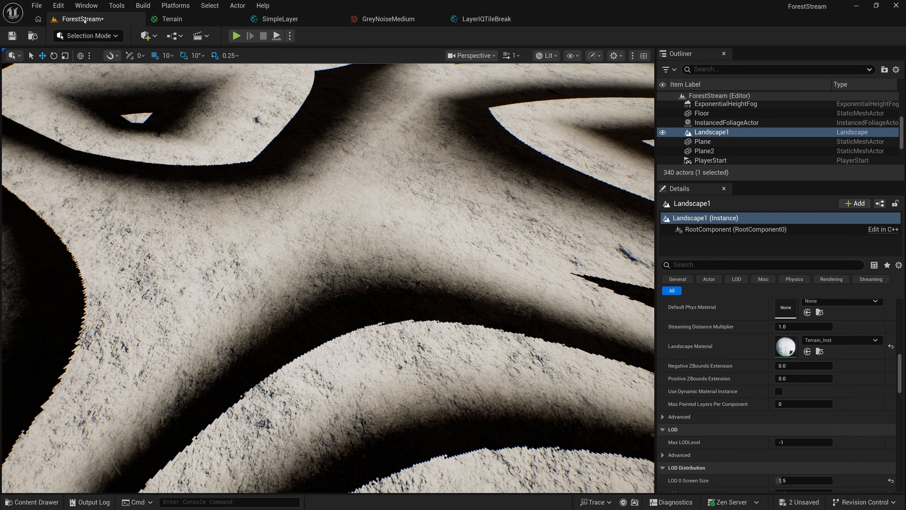
pyautogui.moveTo(328, 279); pyautogui.dragTo(371, 278, button='right')
pyautogui.press('w')
pyautogui.press('s')
pyautogui.moveTo(417, 250)
pyautogui.mouseDown(button='right')
pyautogui.moveTo(460, 275)
pyautogui.moveTo(418, 250)
pyautogui.mouseUp(button='right')
pyautogui.press('w')
pyautogui.press('s')
pyautogui.moveTo(483, 250); pyautogui.dragTo(292, 276, button='right')
pyautogui.press('w')
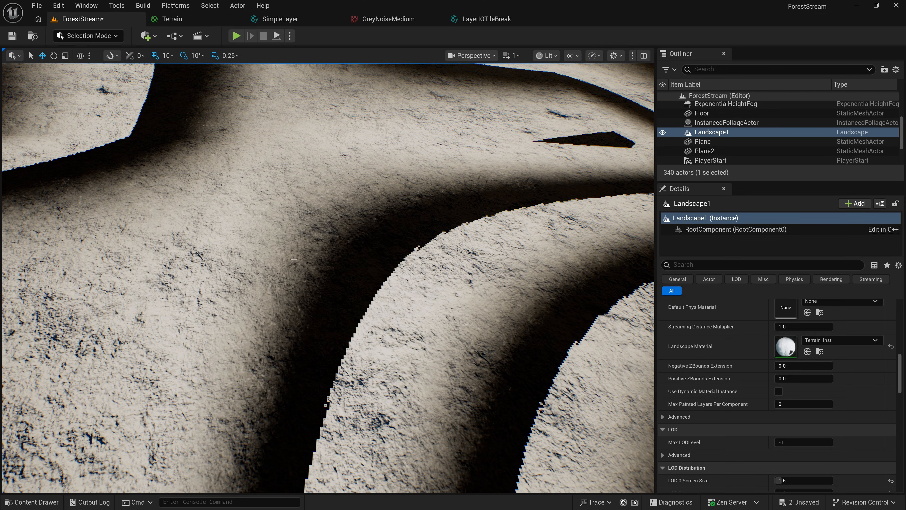
pyautogui.moveTo(331, 225); pyautogui.dragTo(353, 228, button='right')
pyautogui.press('s')
pyautogui.press('w')
pyautogui.moveTo(403, 264); pyautogui.dragTo(391, 256, button='right')
pyautogui.press('s')
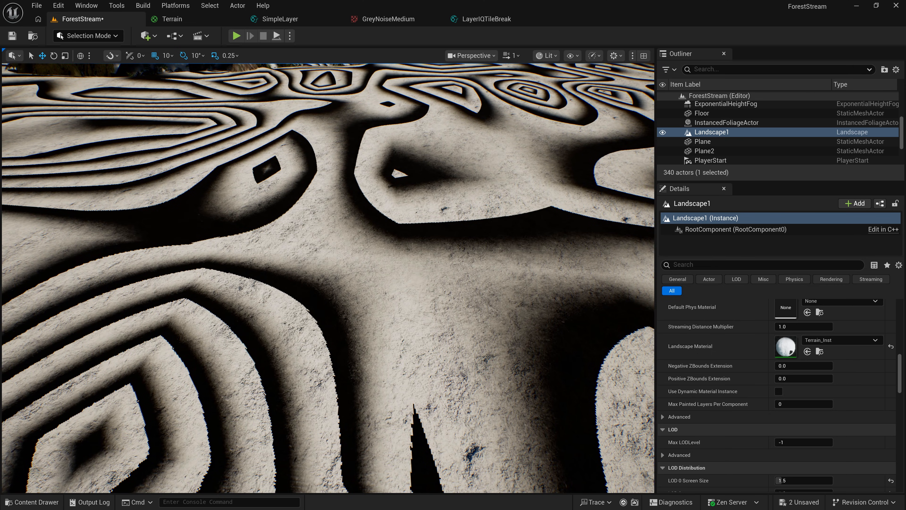
# - Reconnect the CR Lerp output to Output Color in LayerIQTileBreak, replacing the SmoothStep preview connection
pyautogui.click(471, 19)
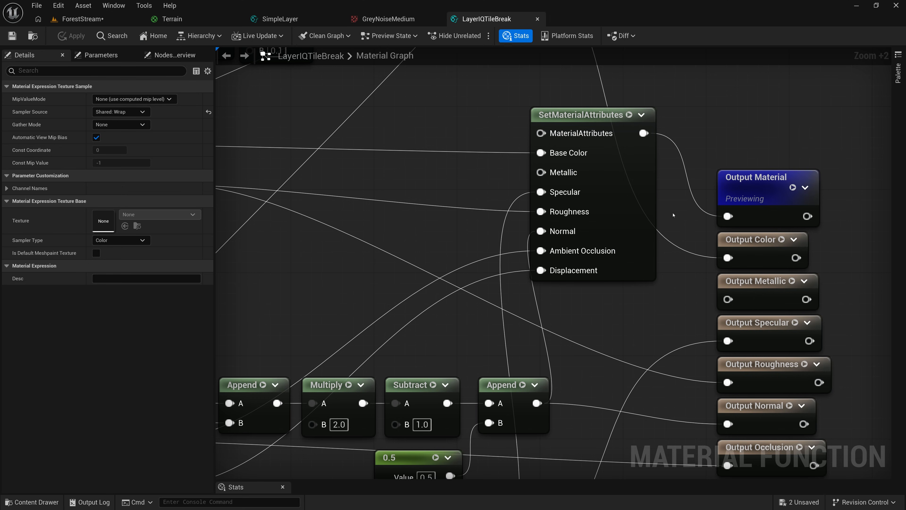
pyautogui.scroll(-3, 672, 217)
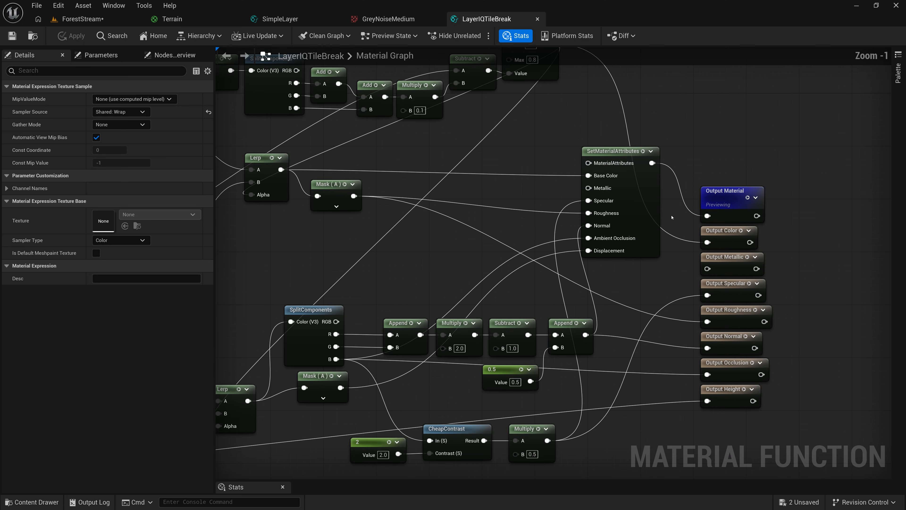
pyautogui.moveTo(678, 219); pyautogui.dragTo(794, 265, button='right')
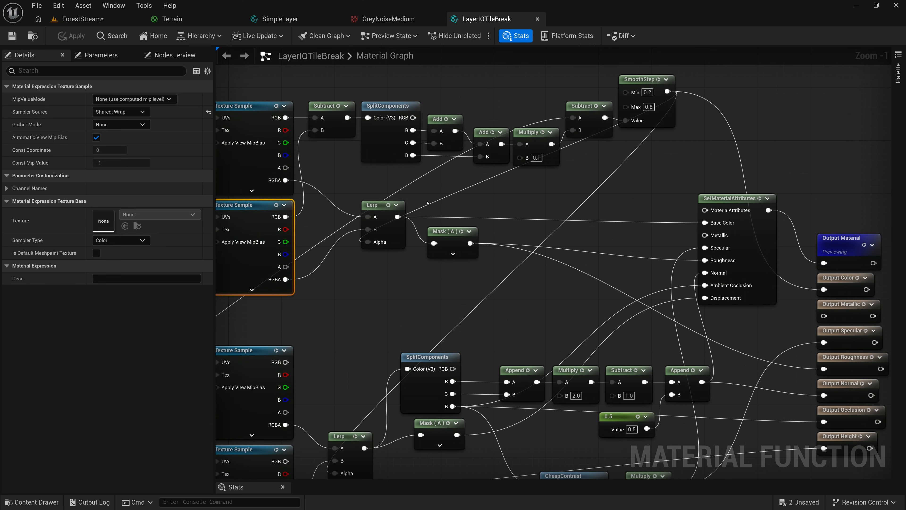
pyautogui.moveTo(397, 217); pyautogui.dragTo(824, 291)
pyautogui.moveTo(827, 175); pyautogui.dragTo(771, 168, button='right')
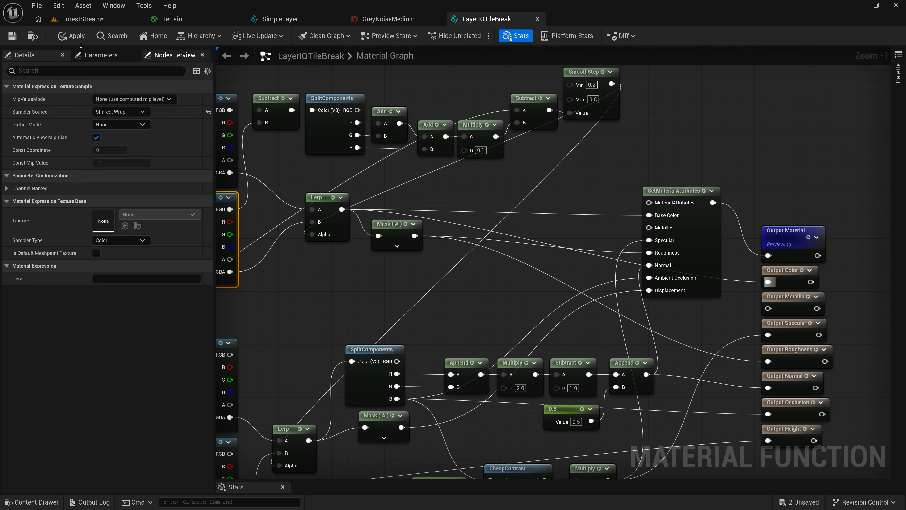
# - In the Terrain material, wire the Runtime Virtual Texture Sample's BaseColor, Specular, Roughness and Normal to the matching material inputs and apply
pyautogui.click(172, 19)
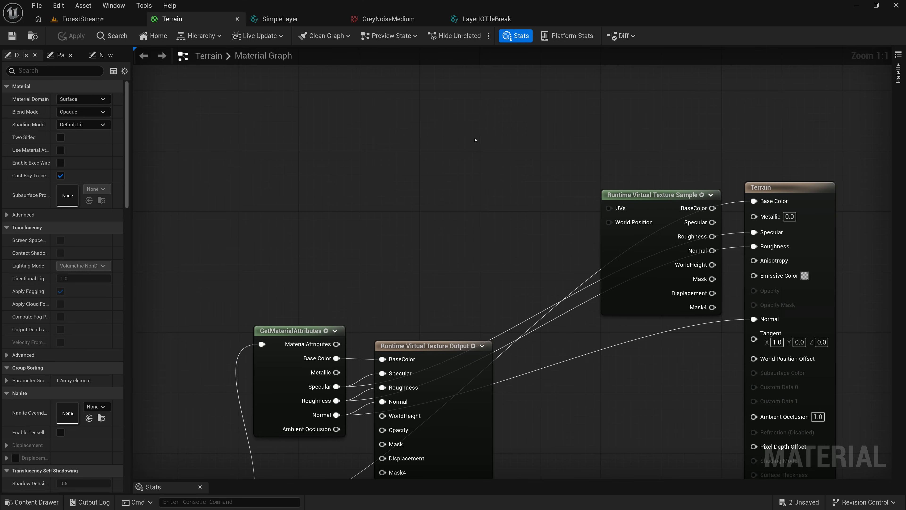
pyautogui.moveTo(492, 129); pyautogui.dragTo(456, 125, button='right')
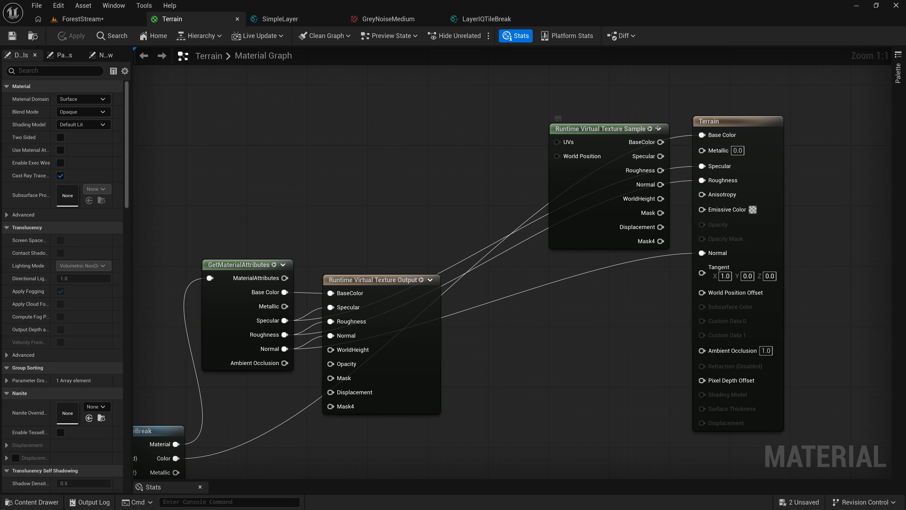
pyautogui.moveTo(413, 196); pyautogui.dragTo(373, 200, button='right')
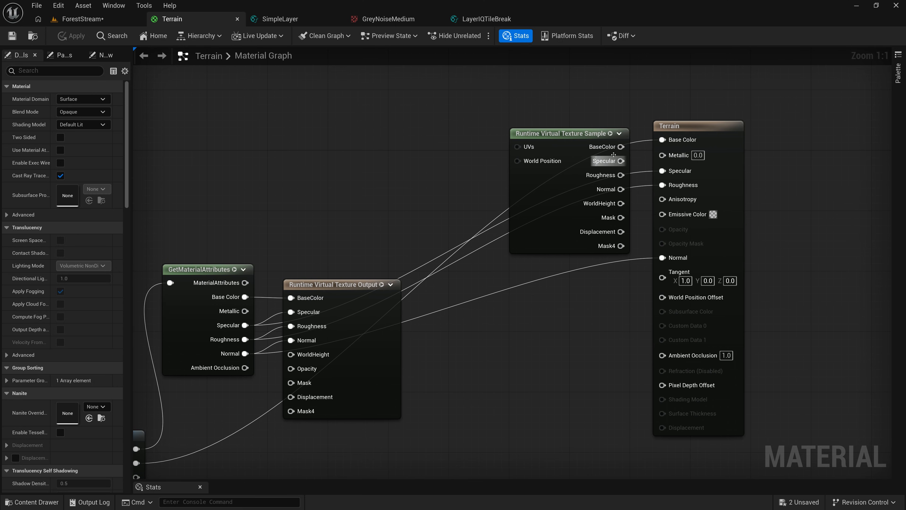
pyautogui.moveTo(621, 146); pyautogui.dragTo(662, 185)
pyautogui.moveTo(622, 190); pyautogui.dragTo(662, 258)
pyautogui.moveTo(638, 219); pyautogui.dragTo(628, 190, button='right')
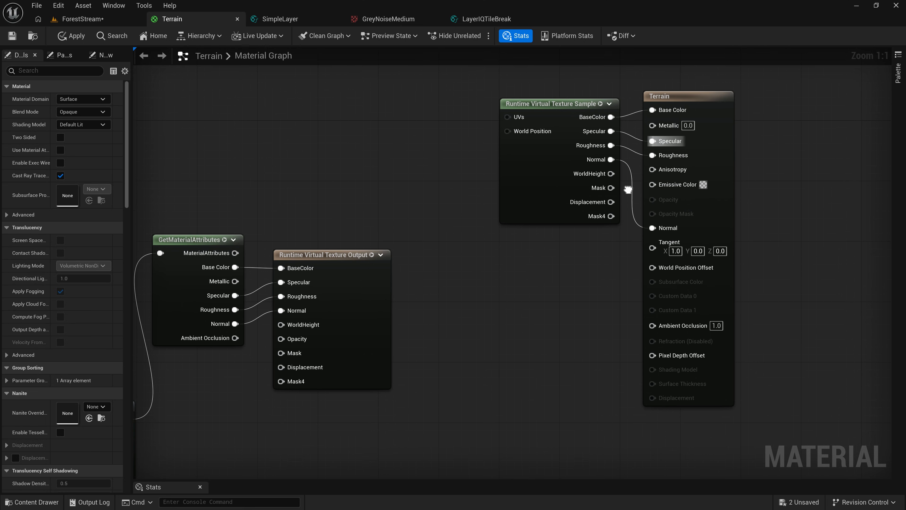
pyautogui.moveTo(267, 194); pyautogui.dragTo(531, 89, button='right')
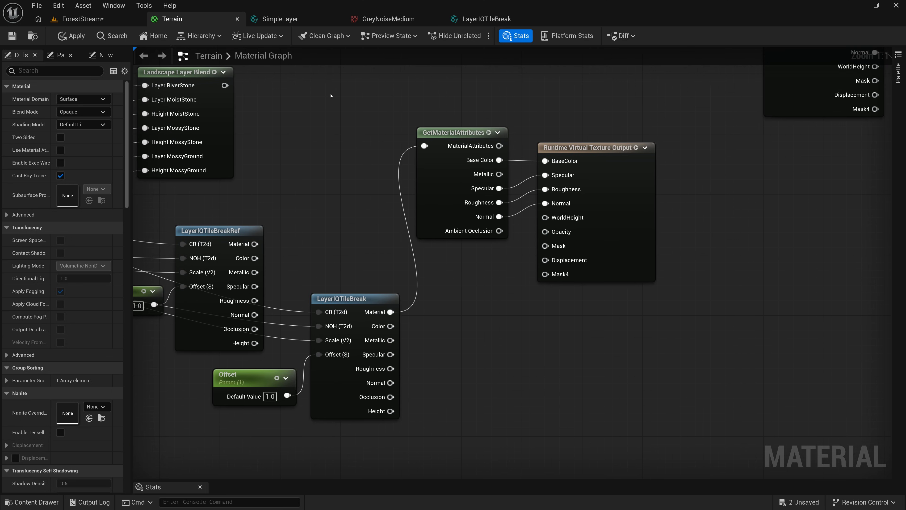
pyautogui.click(85, 35)
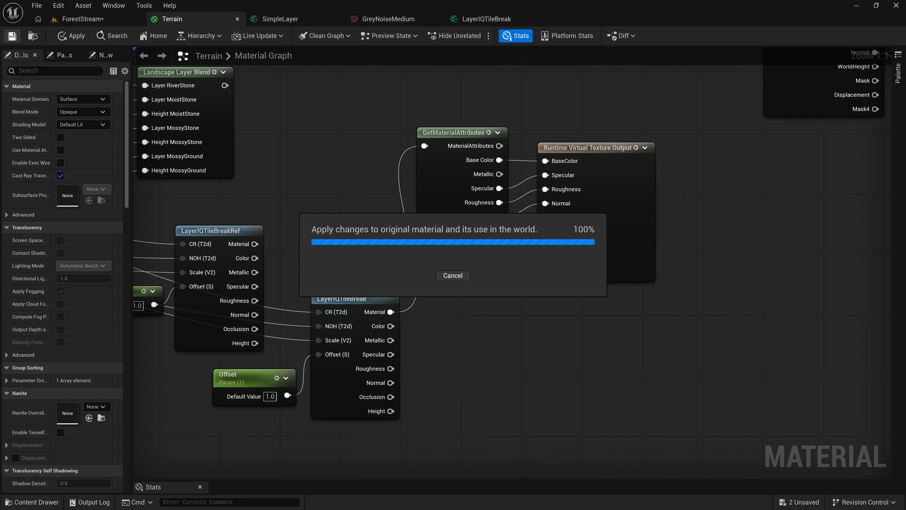
# - Examine the grass tiling across the ForestStream landscape from several viewpoints
pyautogui.click(82, 19)
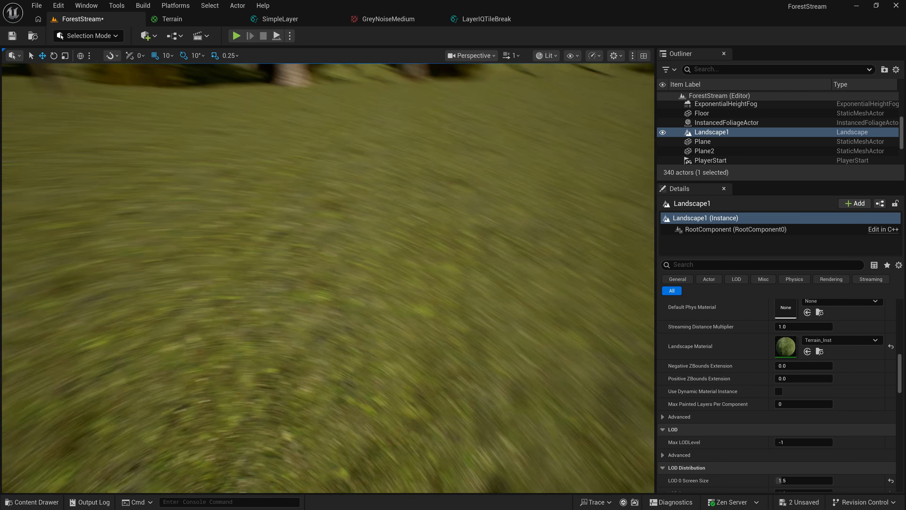
pyautogui.moveTo(329, 278); pyautogui.dragTo(223, 279, button='right')
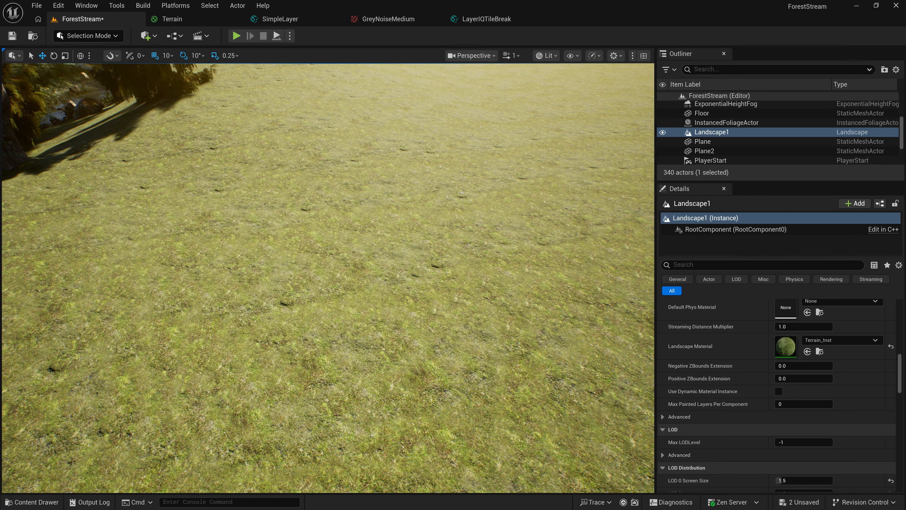
pyautogui.moveTo(223, 279); pyautogui.dragTo(216, 254, button='right')
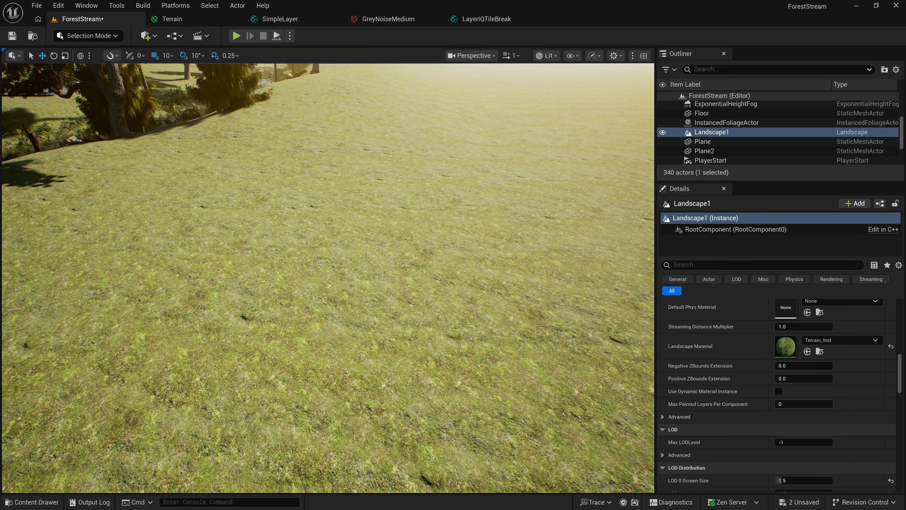
pyautogui.moveTo(462, 241); pyautogui.dragTo(416, 227, button='right')
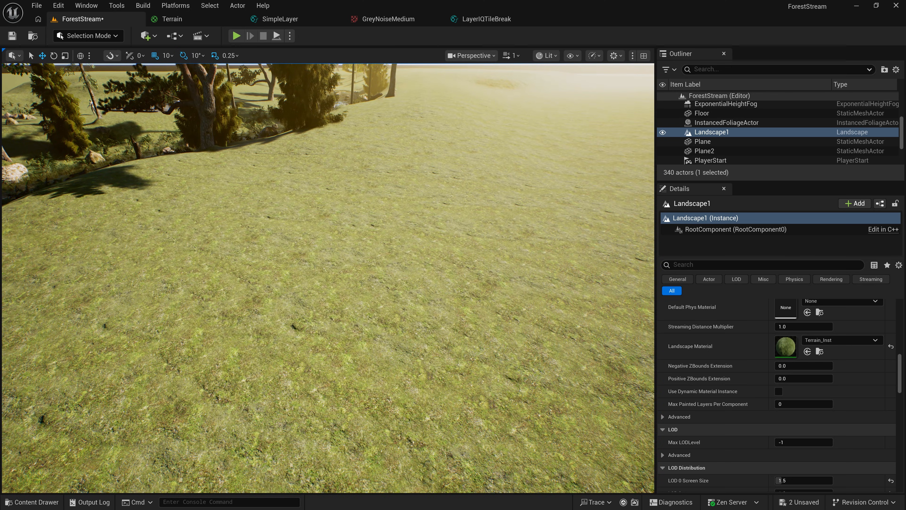